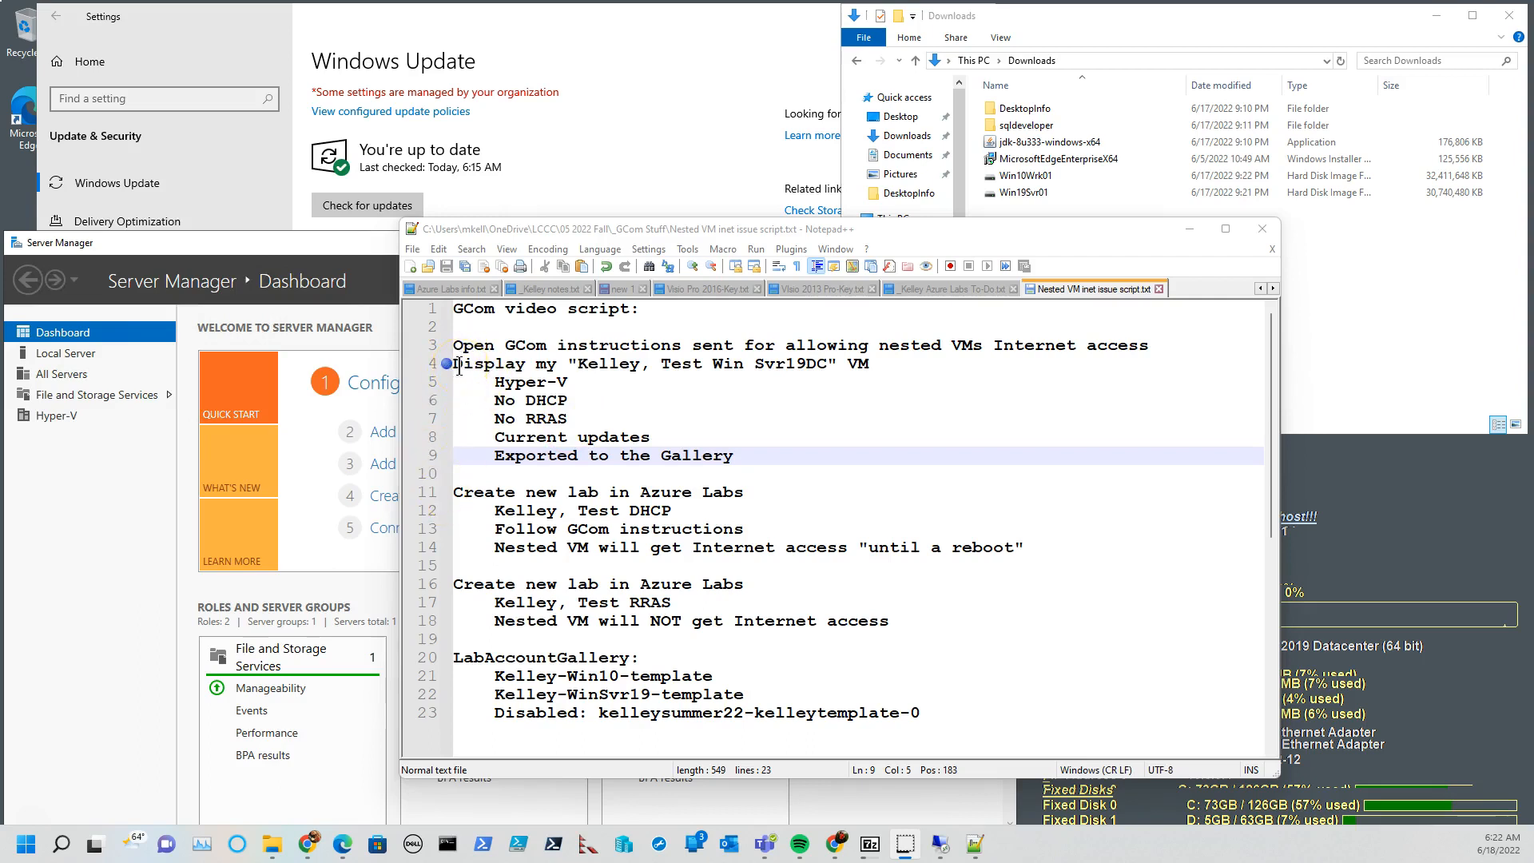
# Review the GCom video script's notes on the Svr19DC, Test DHCP and Test RRAS labs, including the Hyper-V, DHCP and RRAS roles.
pyautogui.moveTo(599, 512); pyautogui.dragTo(666, 511)
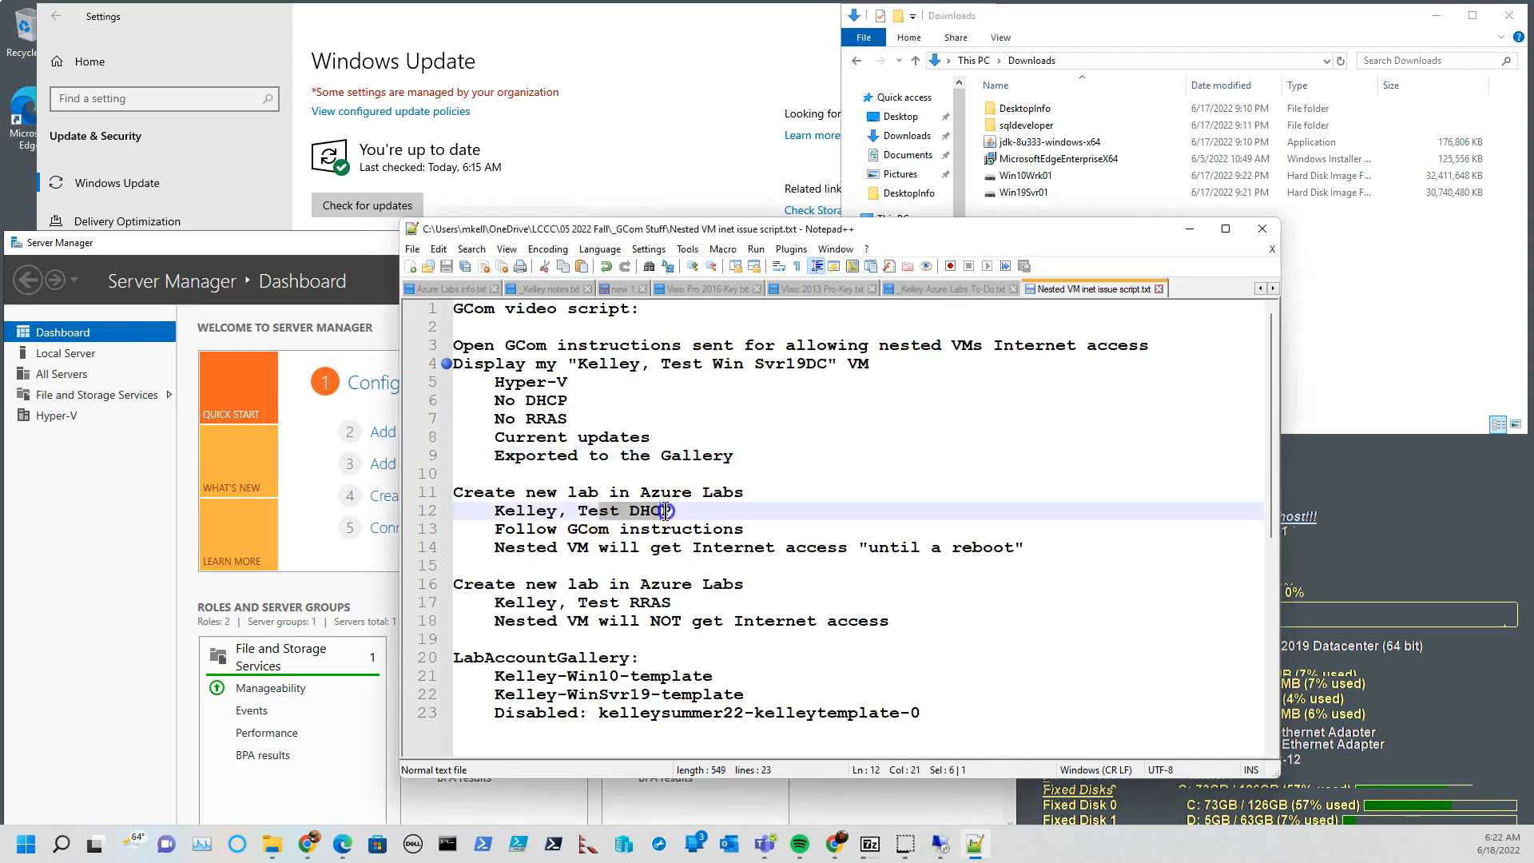
pyautogui.moveTo(620, 603); pyautogui.dragTo(661, 604)
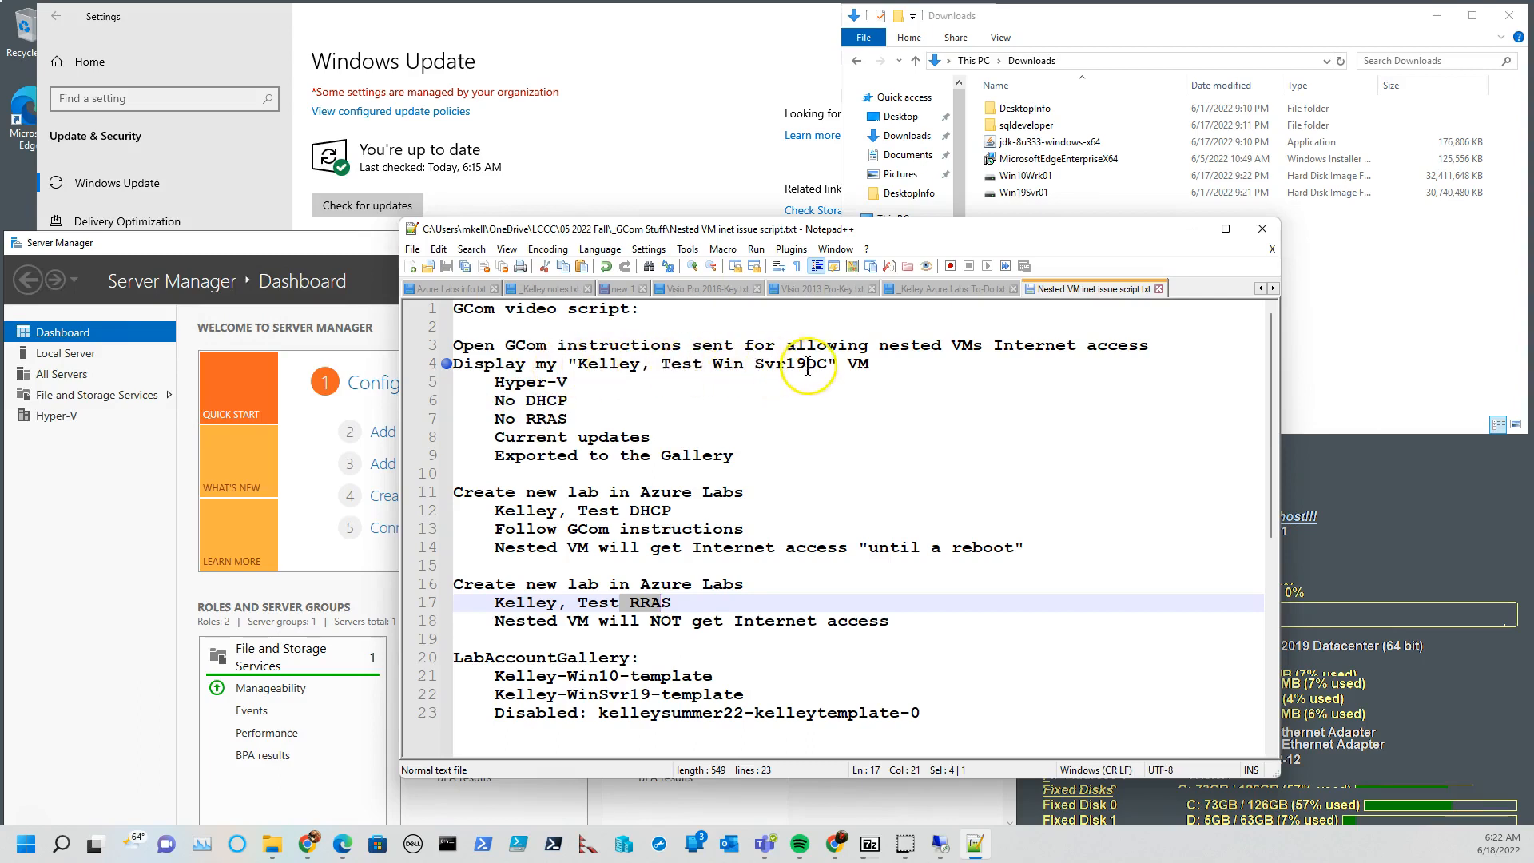
pyautogui.moveTo(807, 363); pyautogui.dragTo(829, 364)
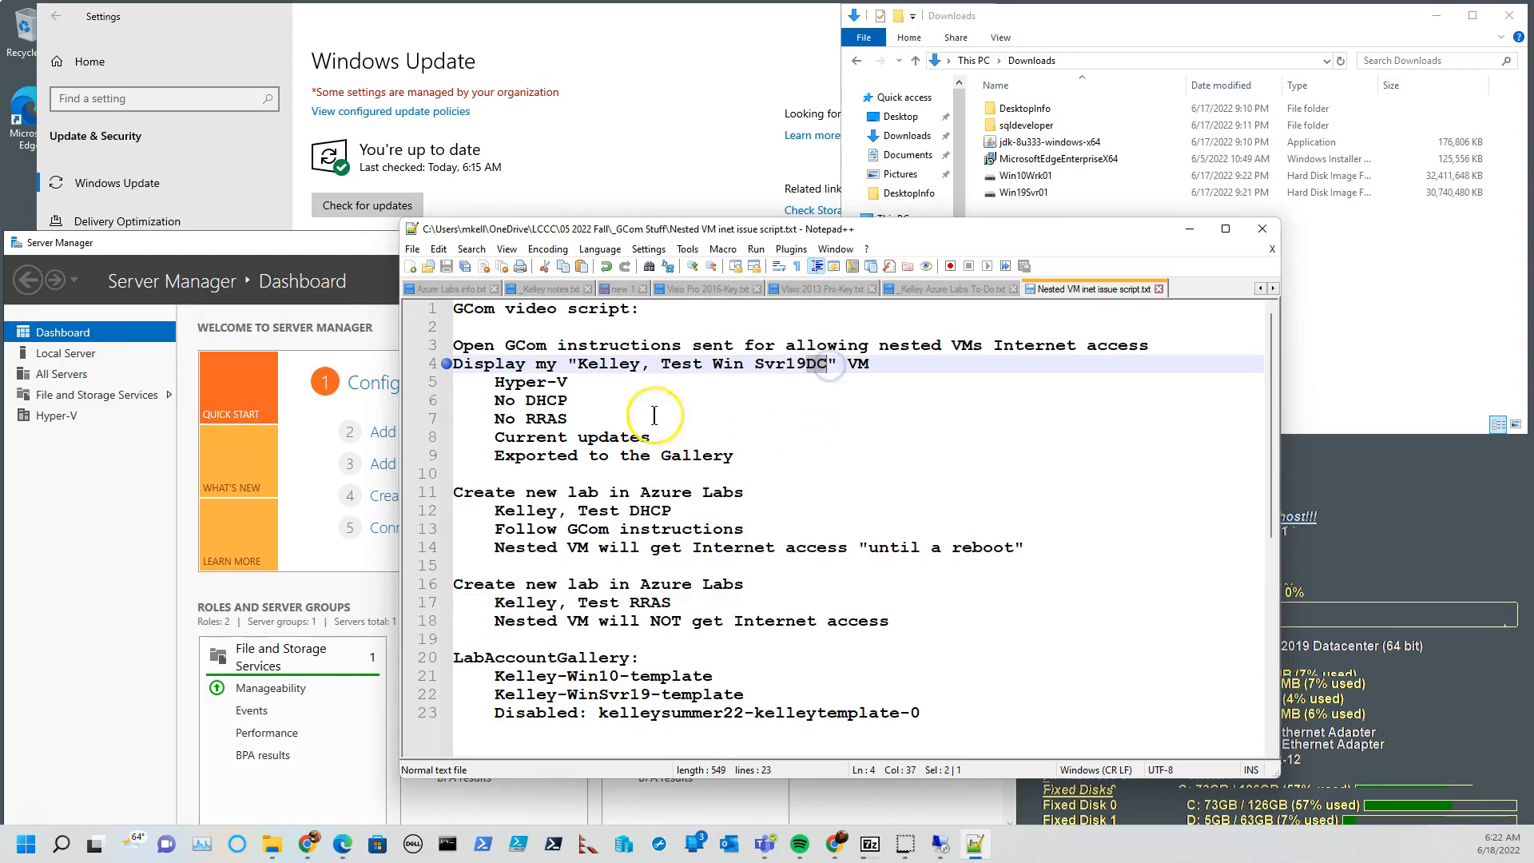
pyautogui.moveTo(515, 382); pyautogui.dragTo(570, 384)
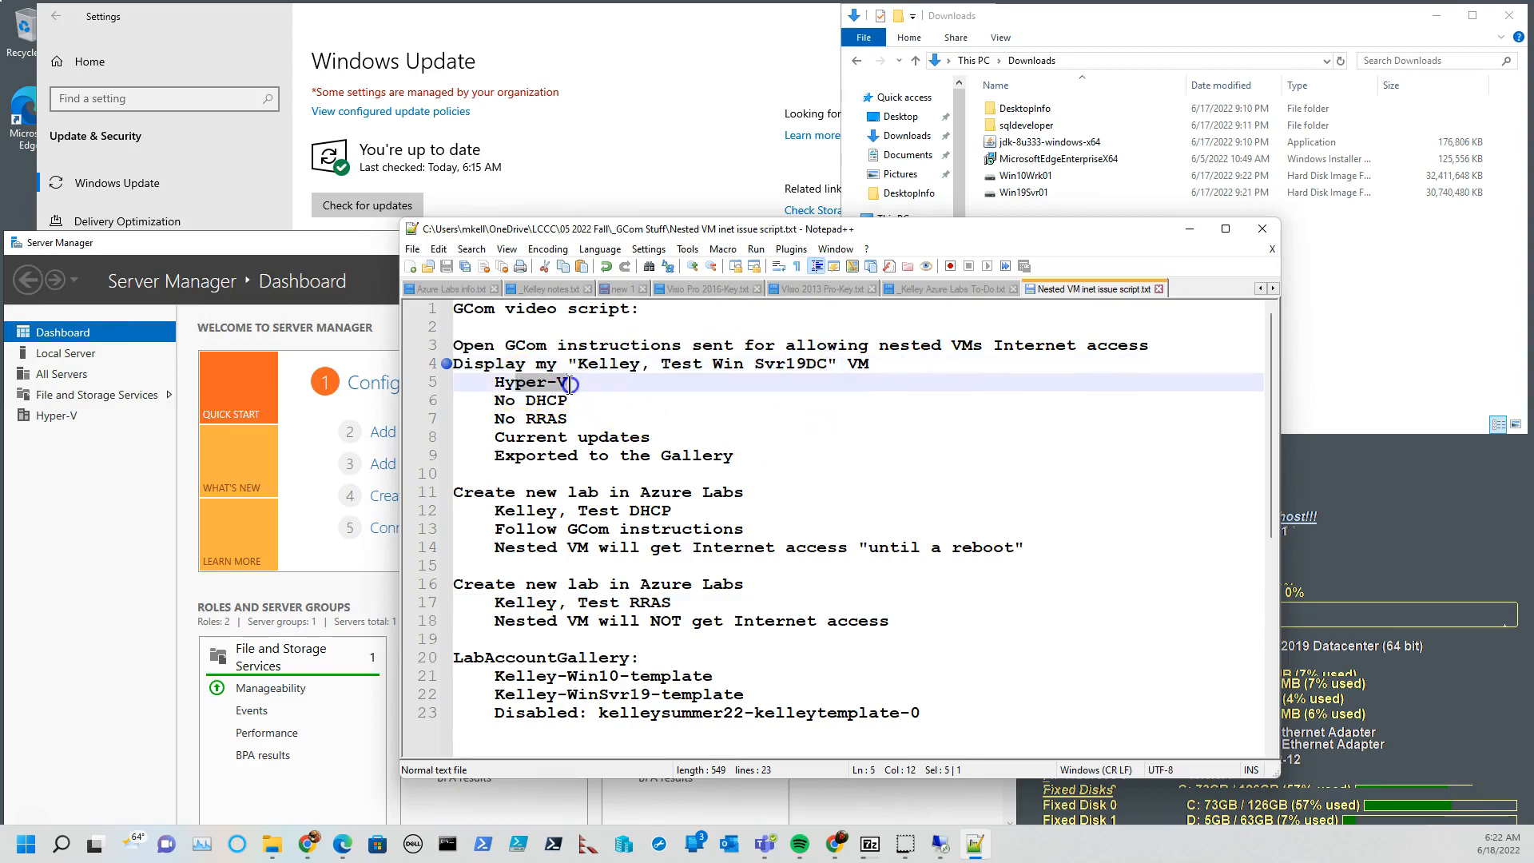
pyautogui.click(548, 406)
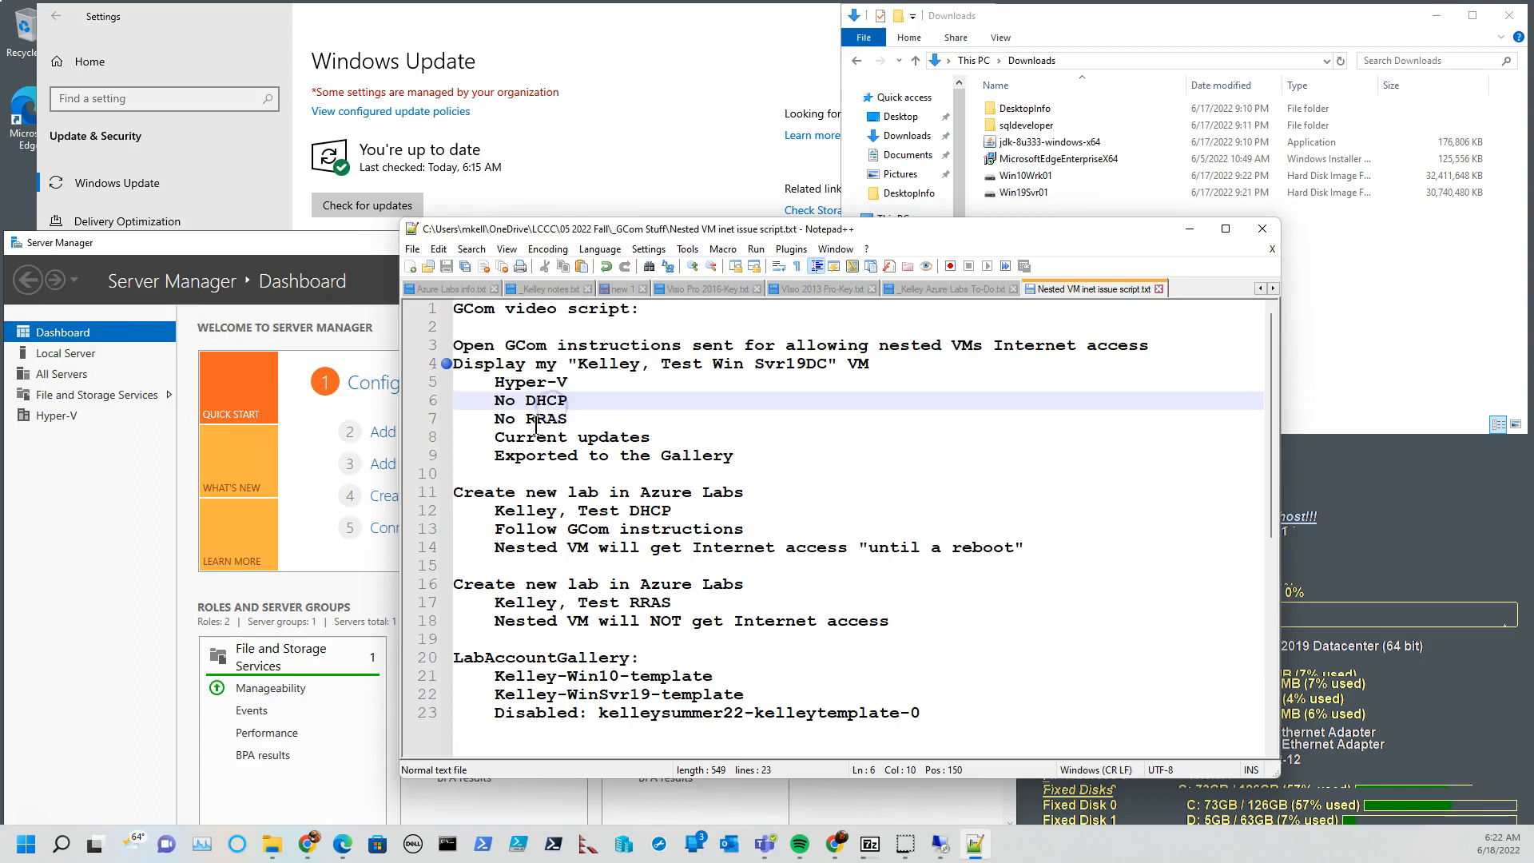
pyautogui.moveTo(536, 421); pyautogui.dragTo(558, 421)
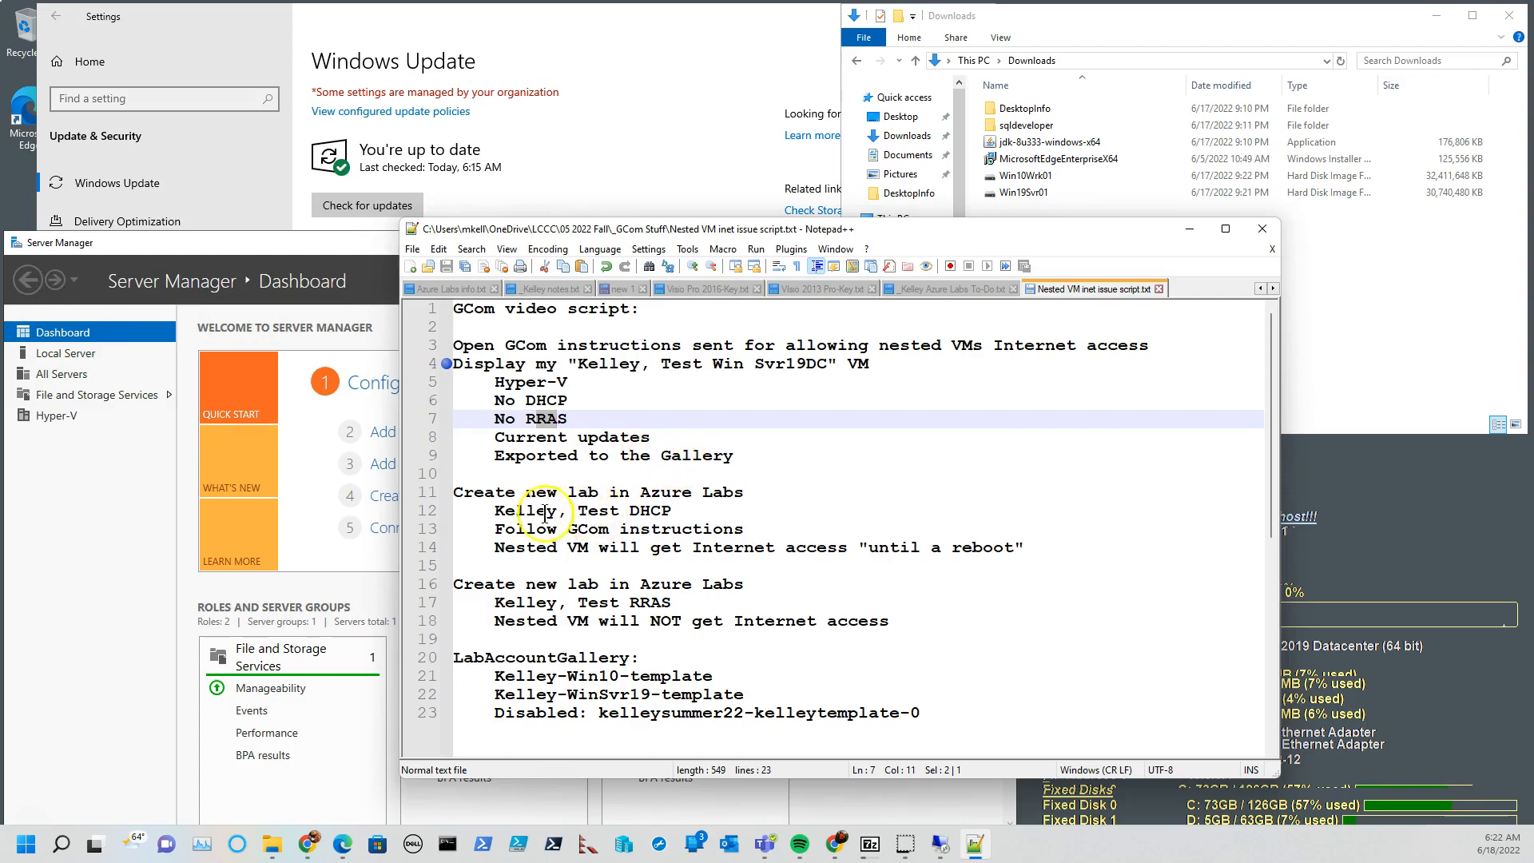
pyautogui.moveTo(493, 512); pyautogui.dragTo(677, 509)
# Look over the PDF quick guide on Internet access for Hyper-V VMs, and the RRAS lab entry in the video script.
pyautogui.moveTo(0, 69); pyautogui.dragTo(486, 20)
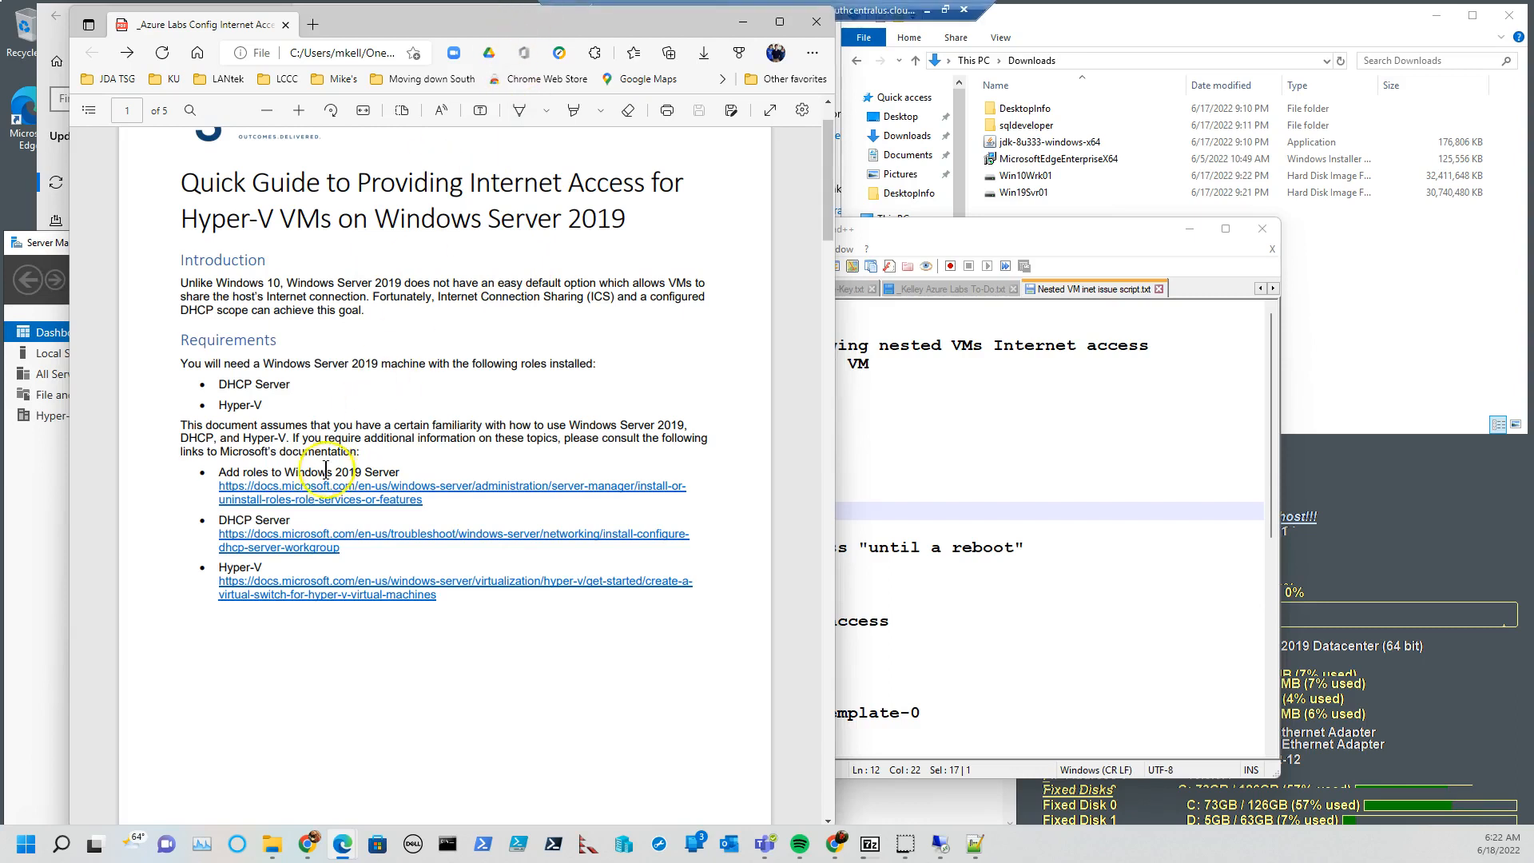
pyautogui.moveTo(416, 15); pyautogui.dragTo(0, 32)
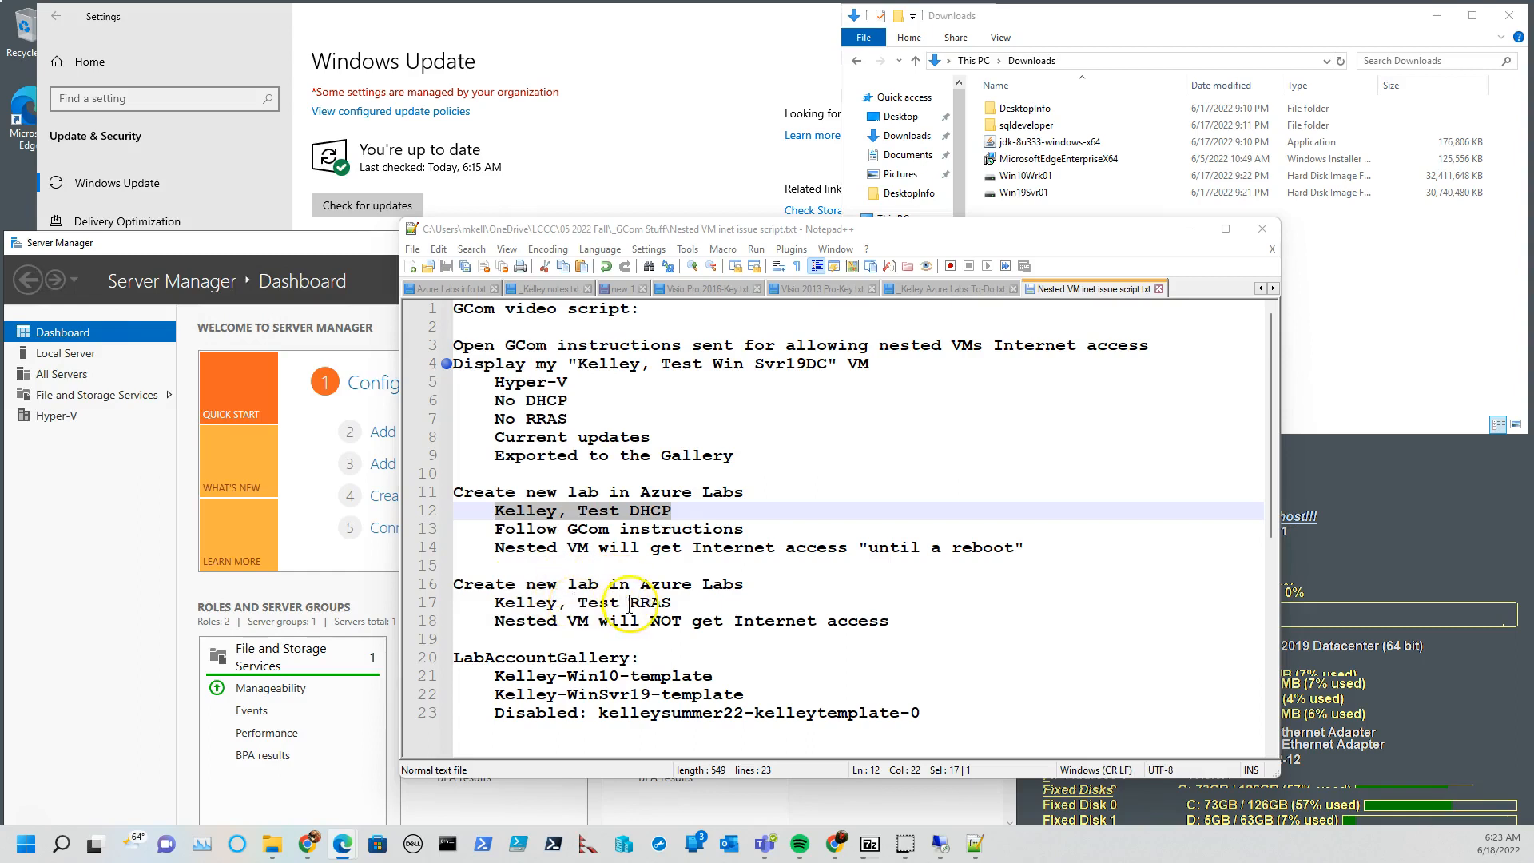
pyautogui.doubleClick(663, 603)
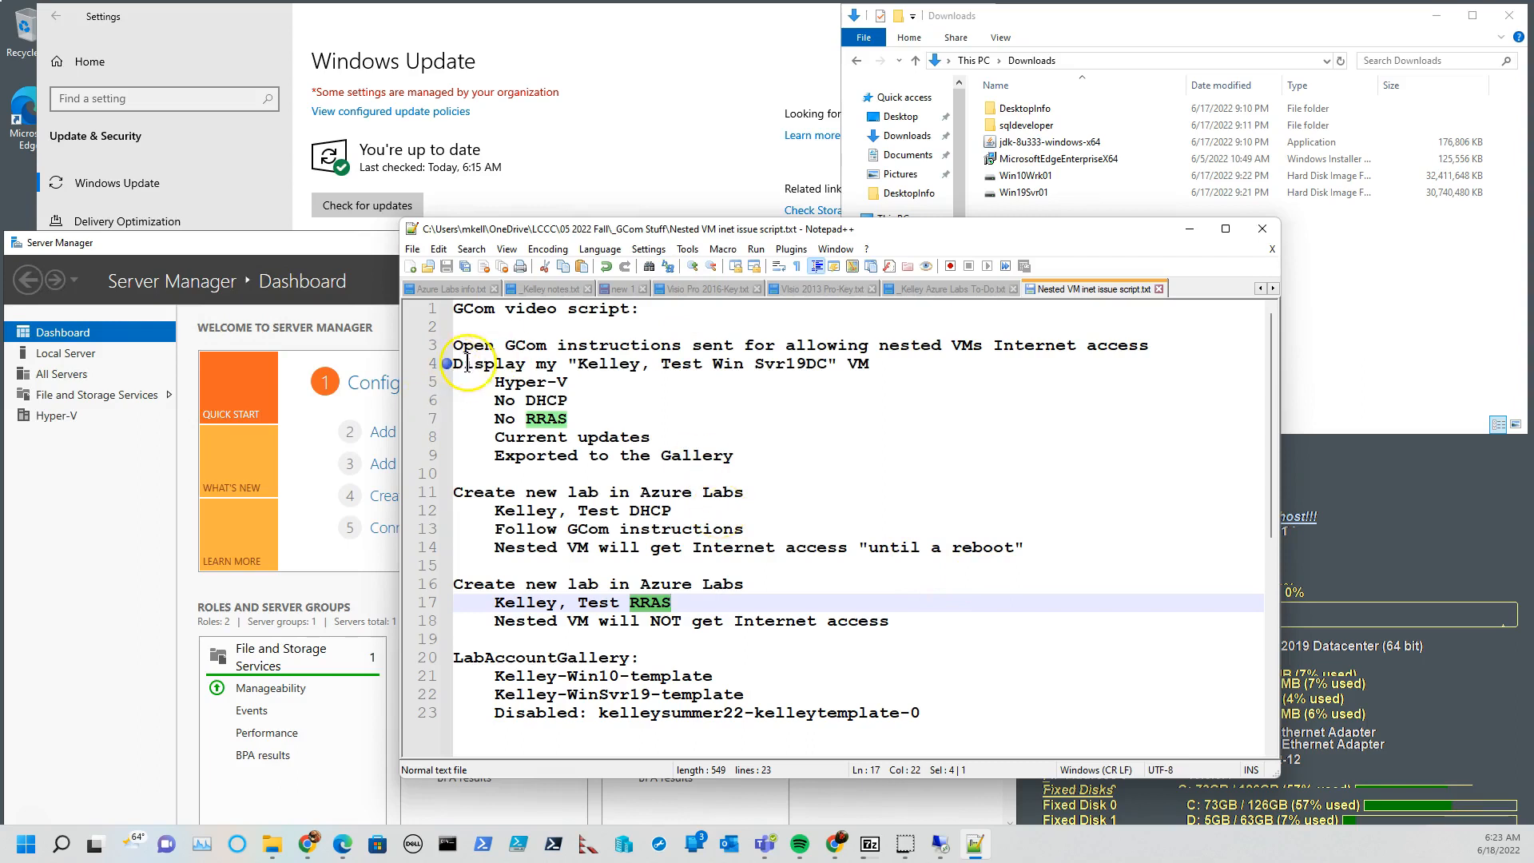
# Switch to the Windows Server 2019 remote desktop, and close Server Manager and the Windows Update settings there.
pyautogui.hotkey('alt', 'Tab')
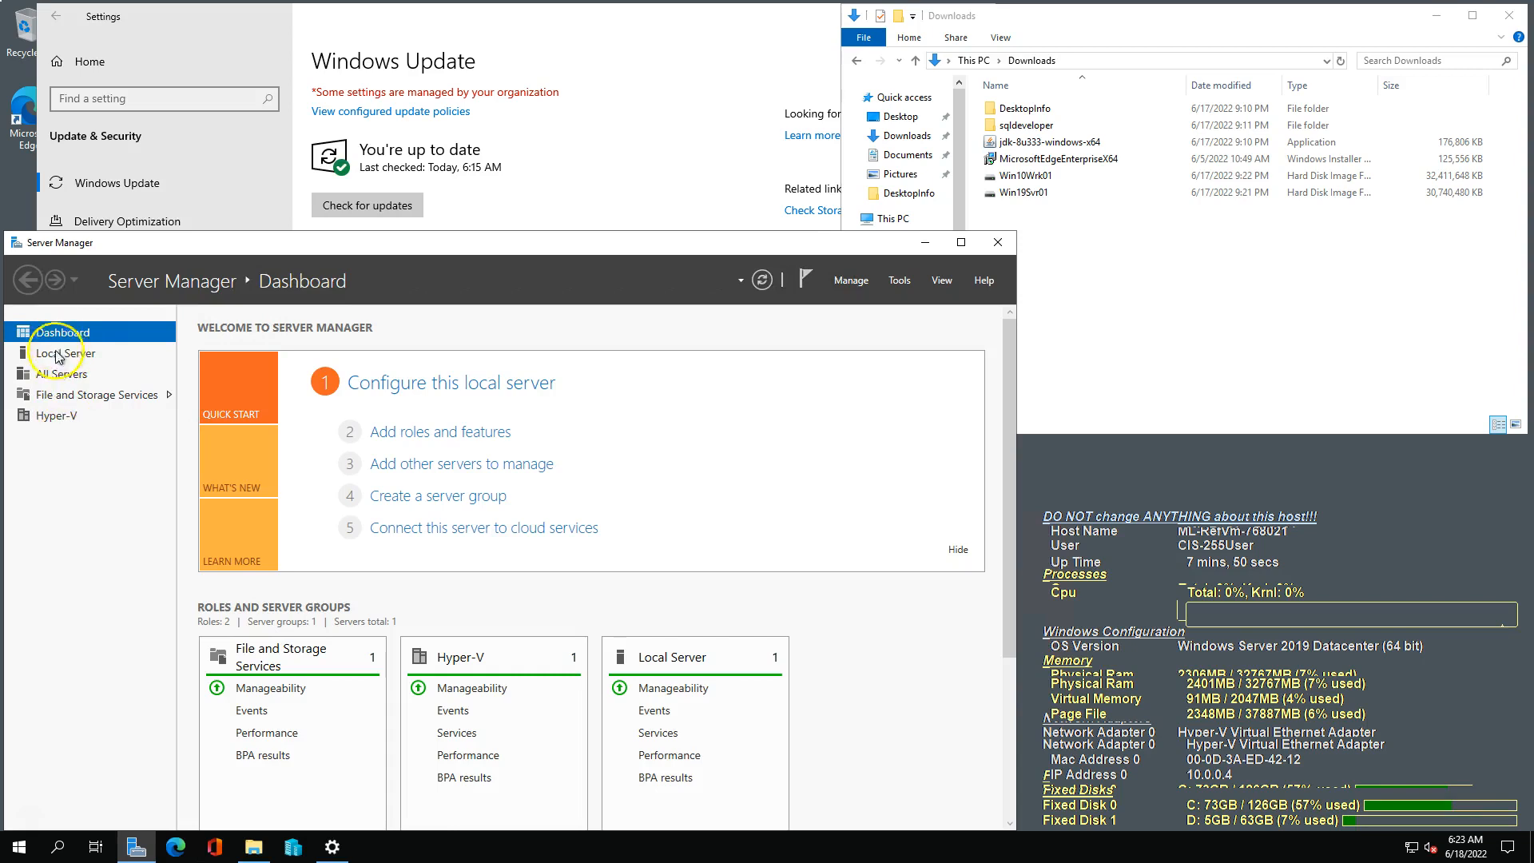
pyautogui.click(999, 247)
pyautogui.click(502, 171)
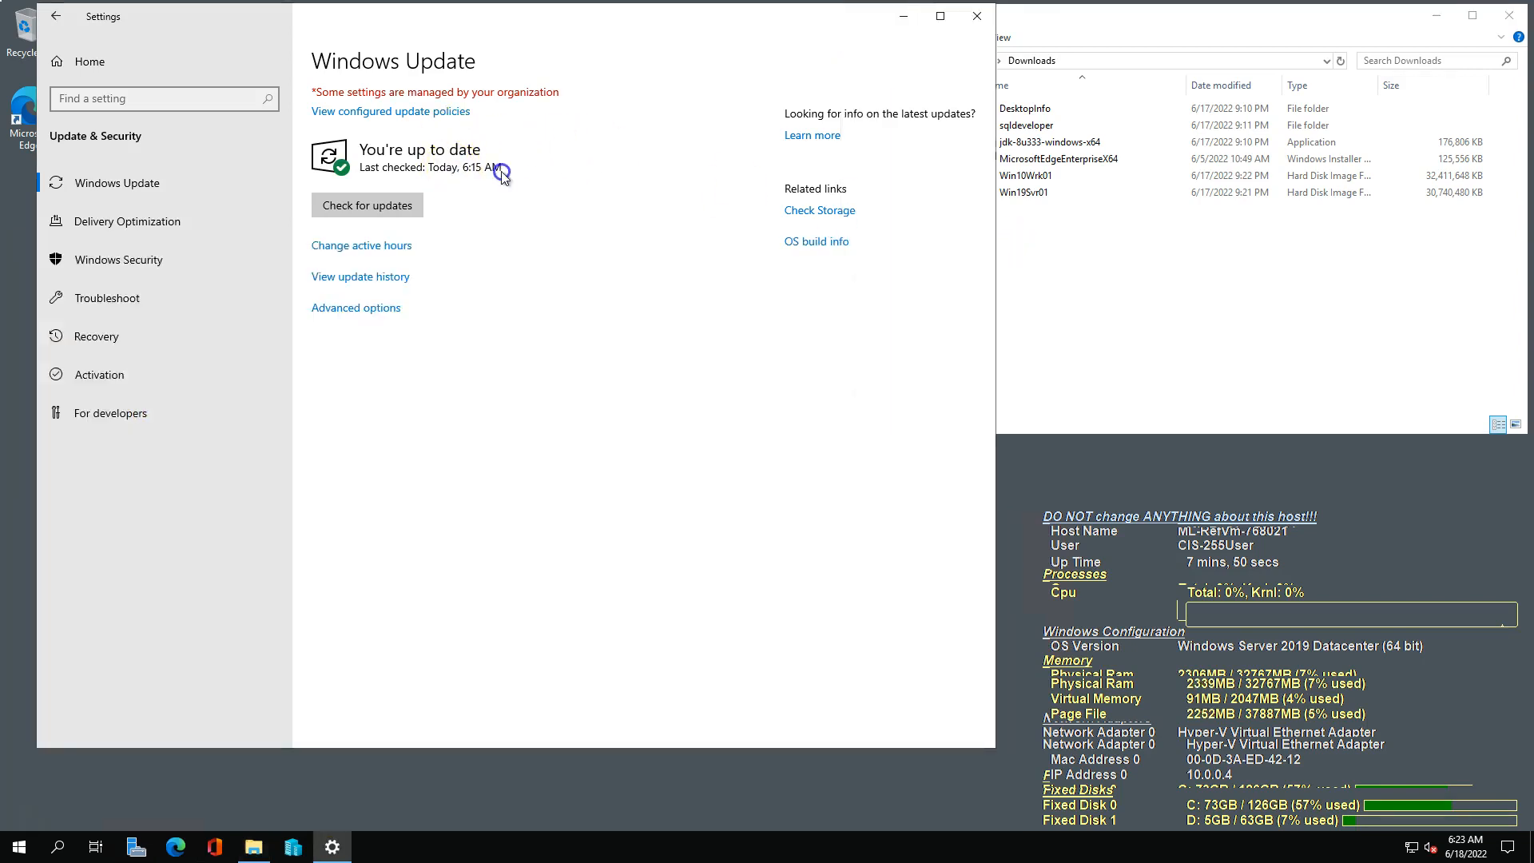
pyautogui.click(978, 16)
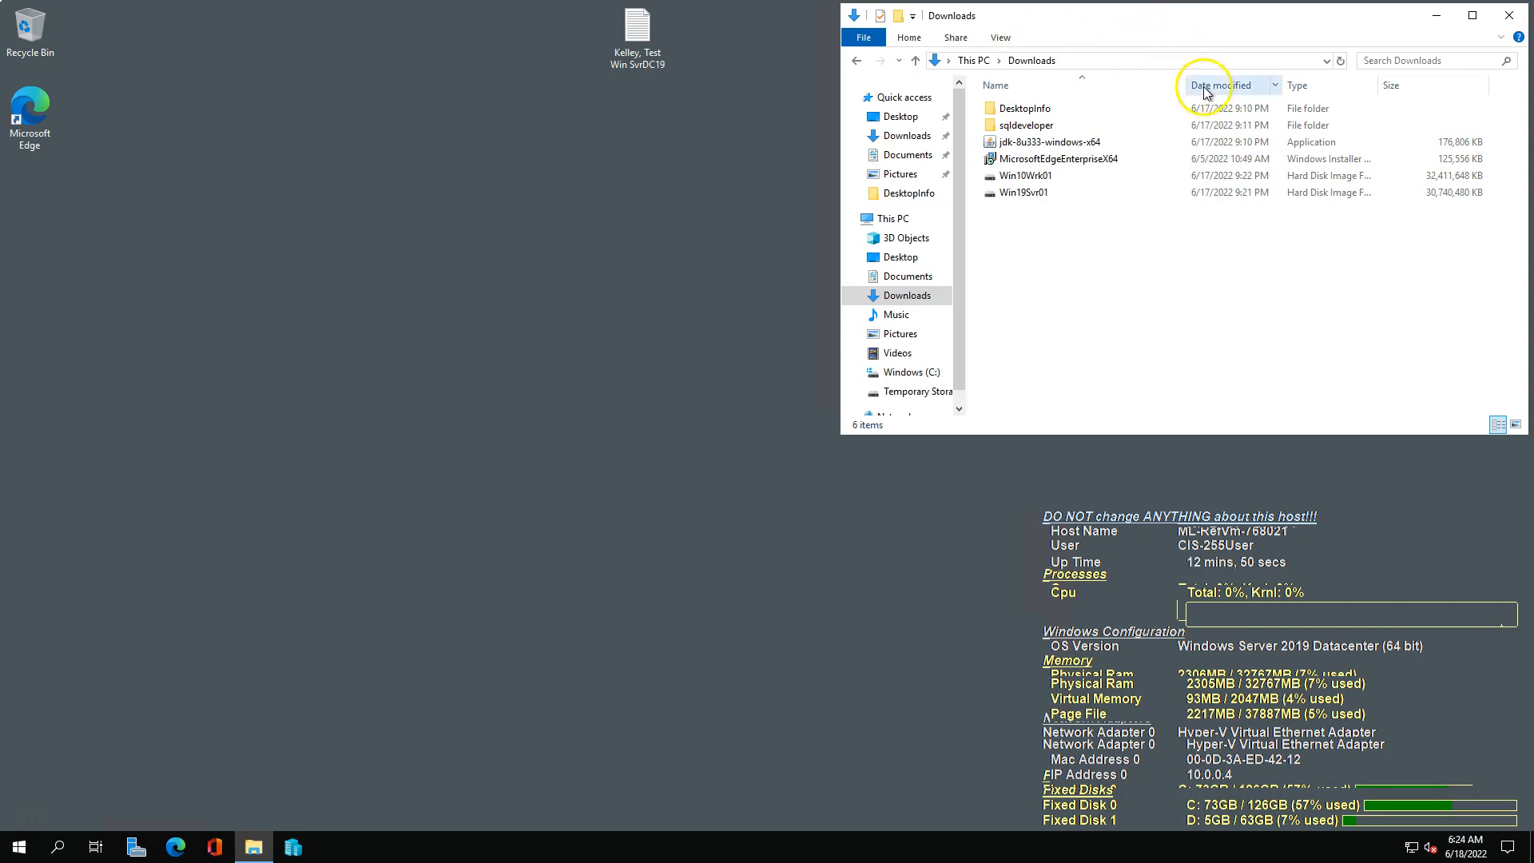
# Examine the Downloads folder's contents: the JDK installer, the sqldeveloper folder and the Win10Wrk01 and Win19Svr01 disk images.
pyautogui.click(1018, 147)
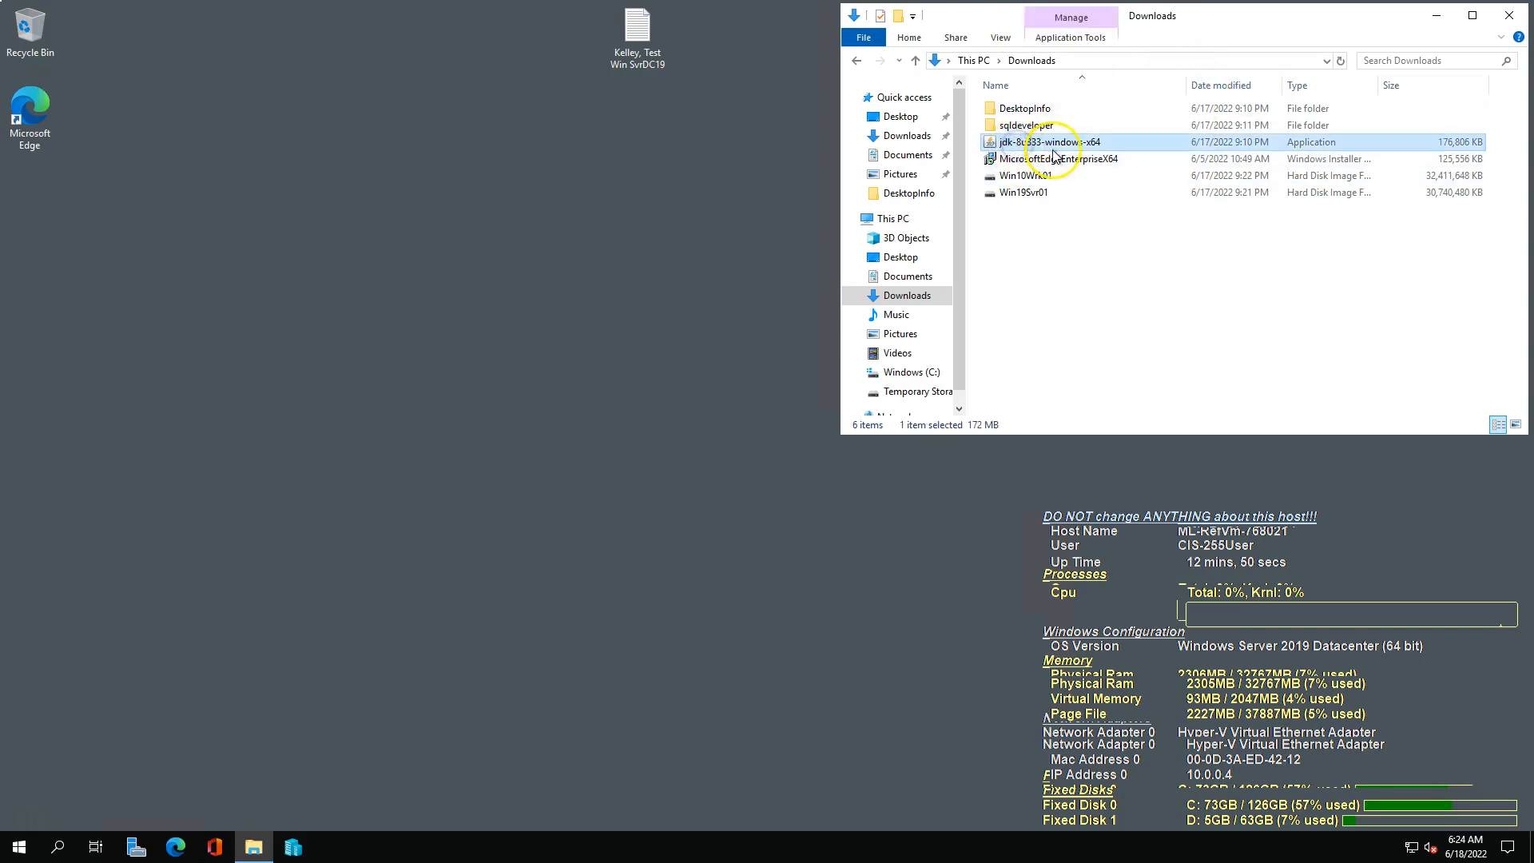
pyautogui.click(1036, 126)
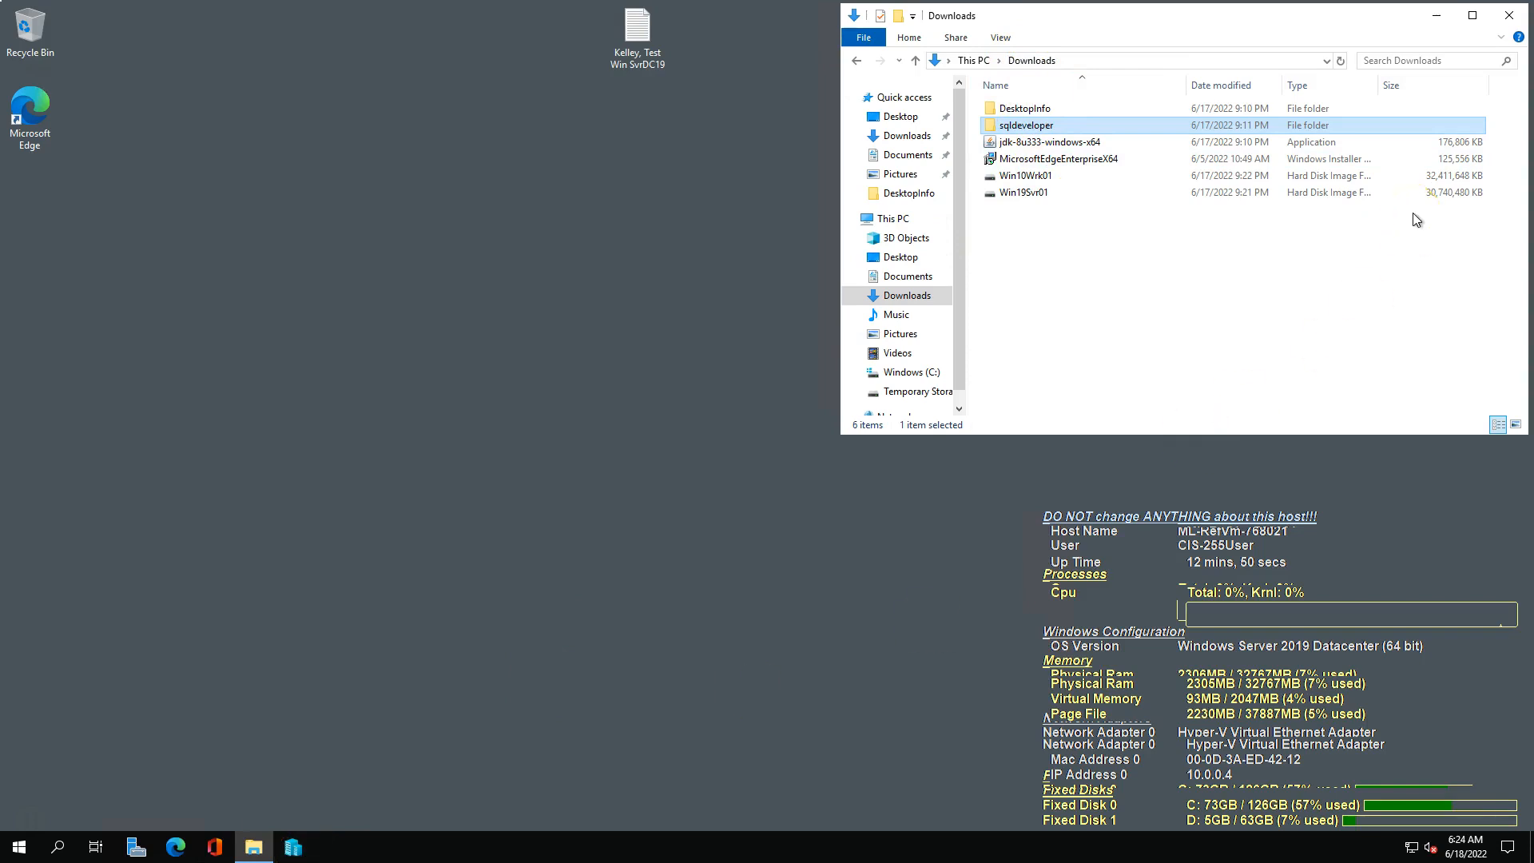
pyautogui.click(1037, 176)
pyautogui.click(1037, 192)
pyautogui.click(1073, 219)
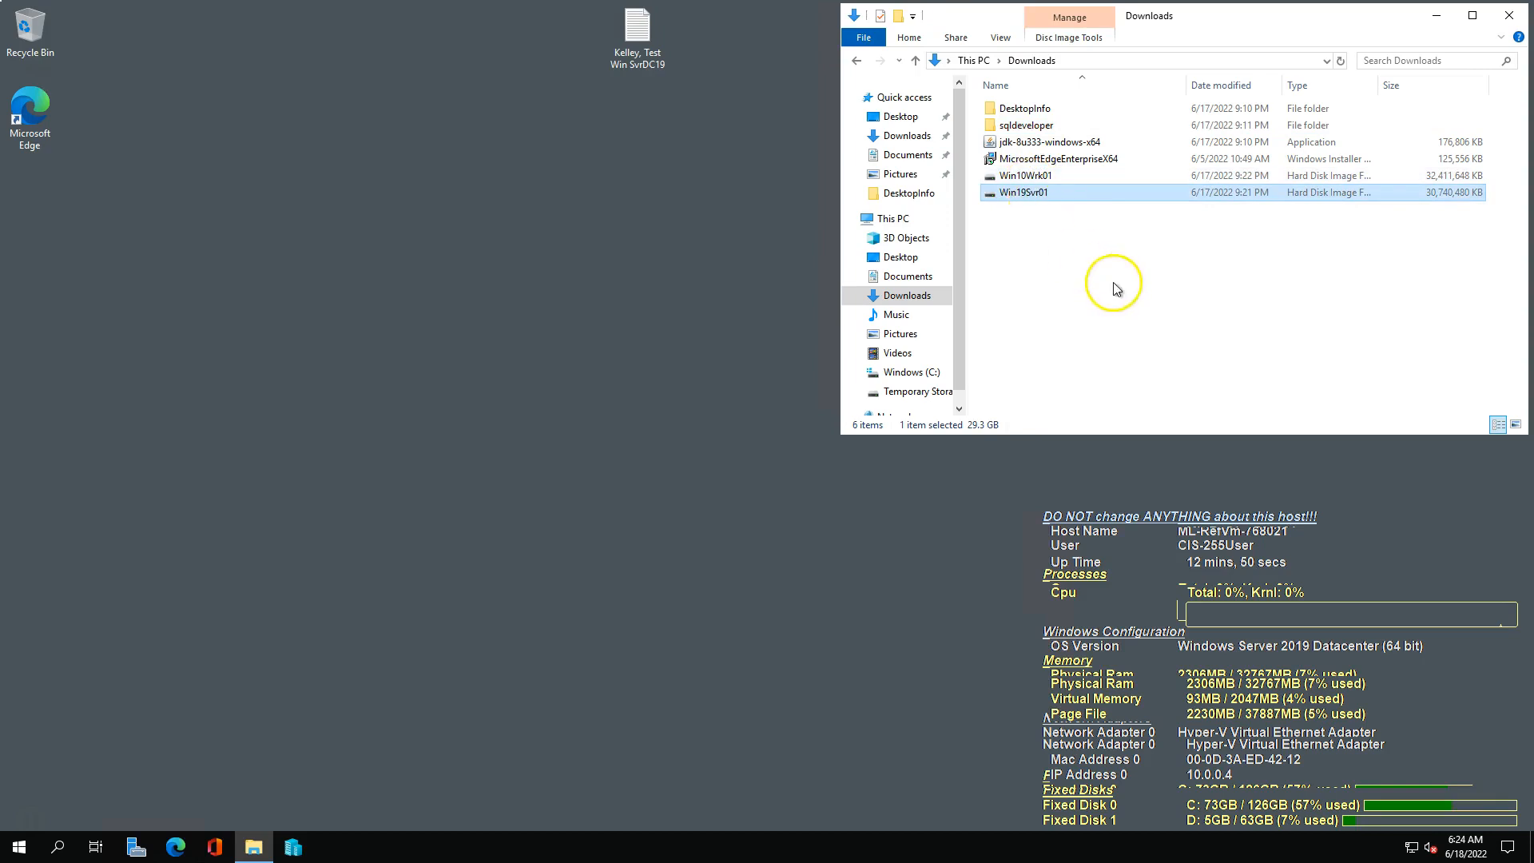
pyautogui.click(1025, 177)
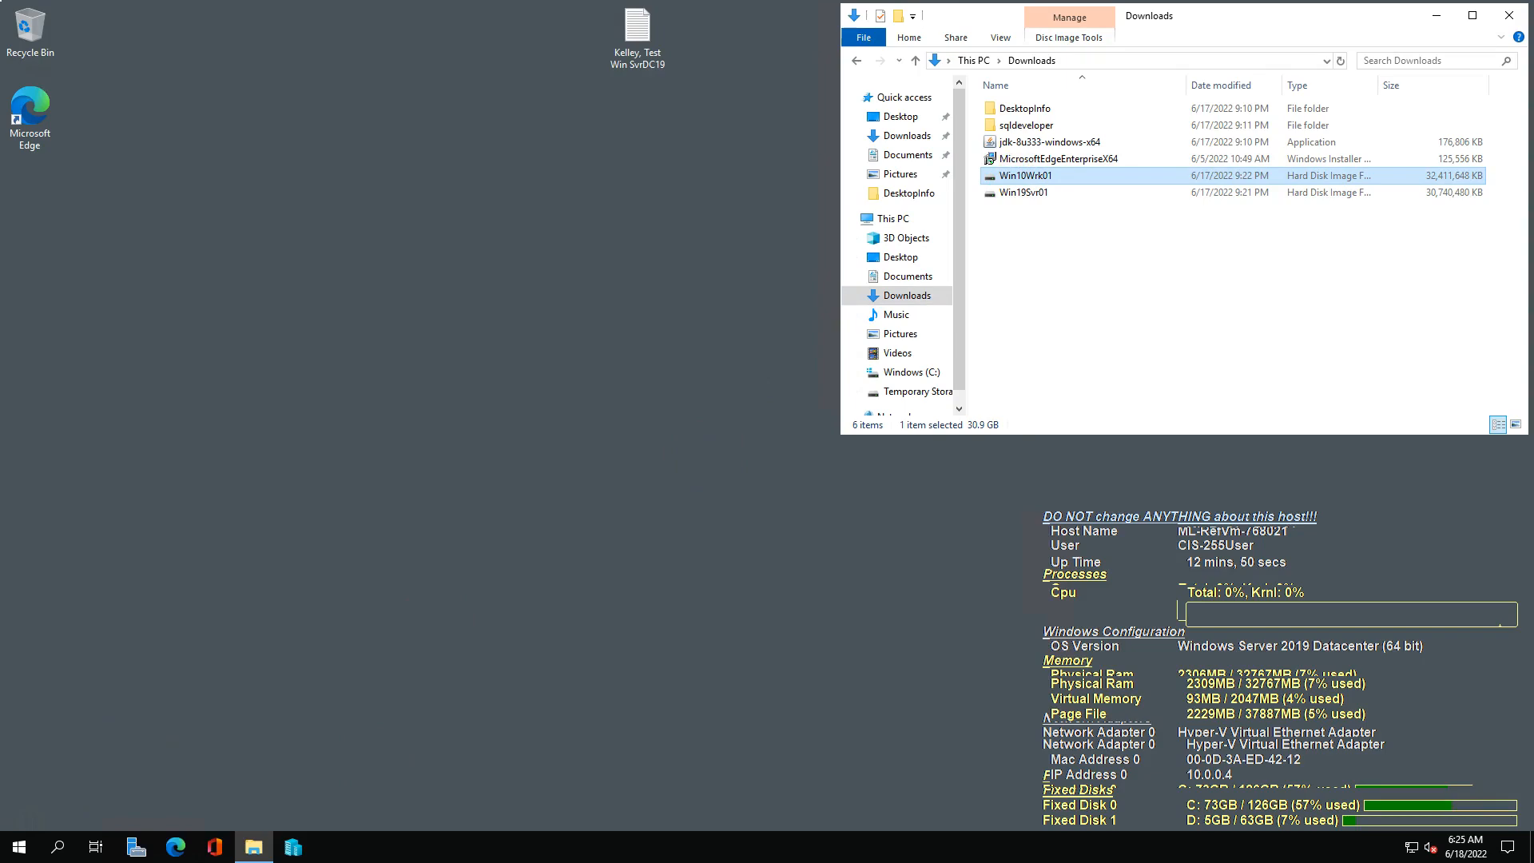
# View the Test Win Svr19DC template page in Azure Lab Services and return to its remote desktop.
pyautogui.hotkey('alt', 'Tab')
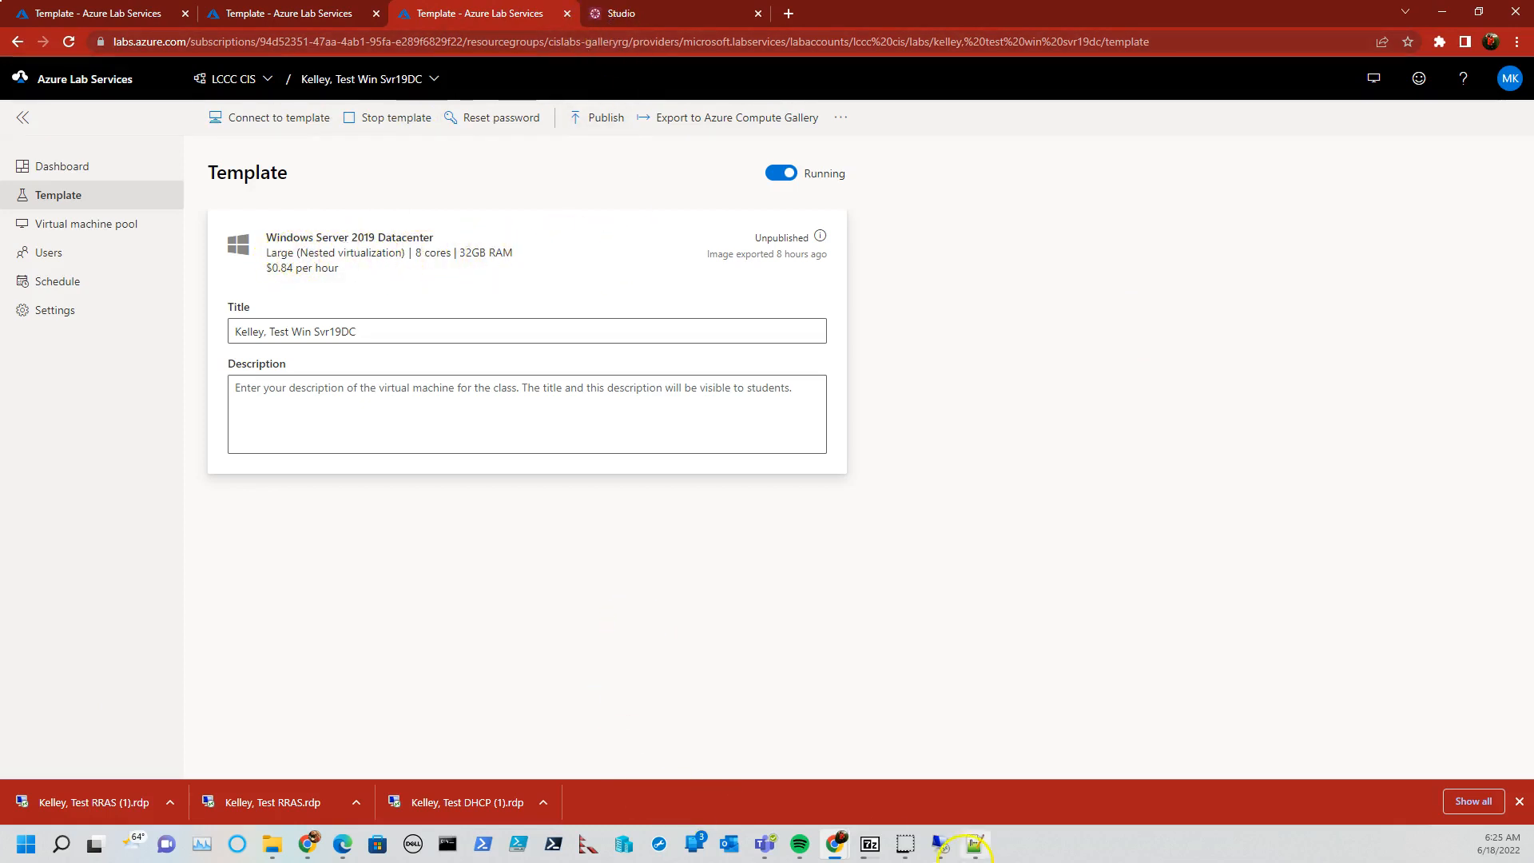
pyautogui.moveTo(941, 844)
pyautogui.click(925, 777)
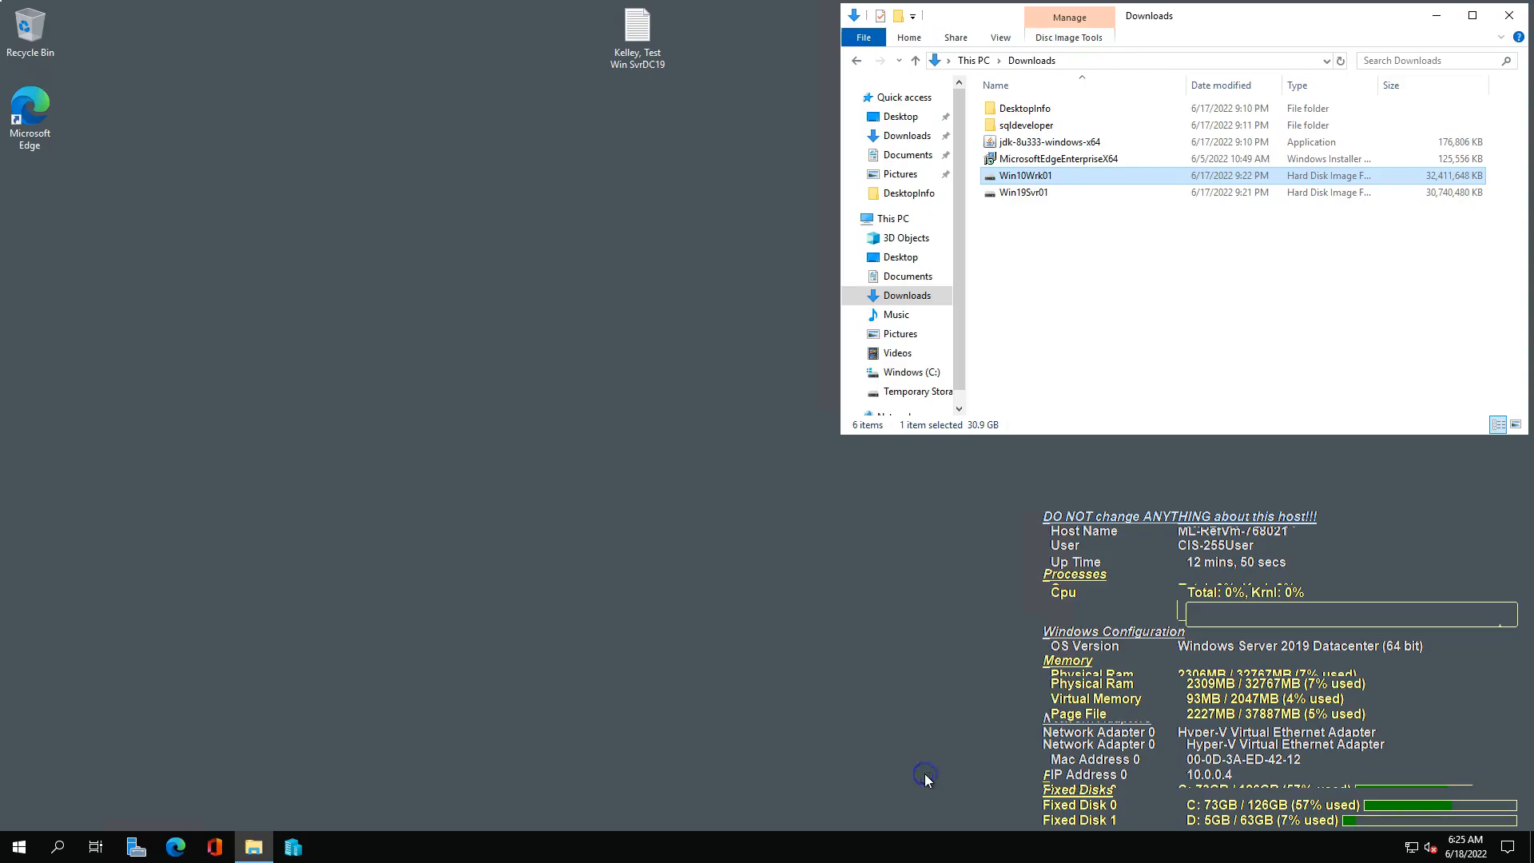
# On the Test DHCP server's desktop, bring up the PDF quick guide and read its requirements and internal virtual switch procedure.
pyautogui.moveTo(749, 10)
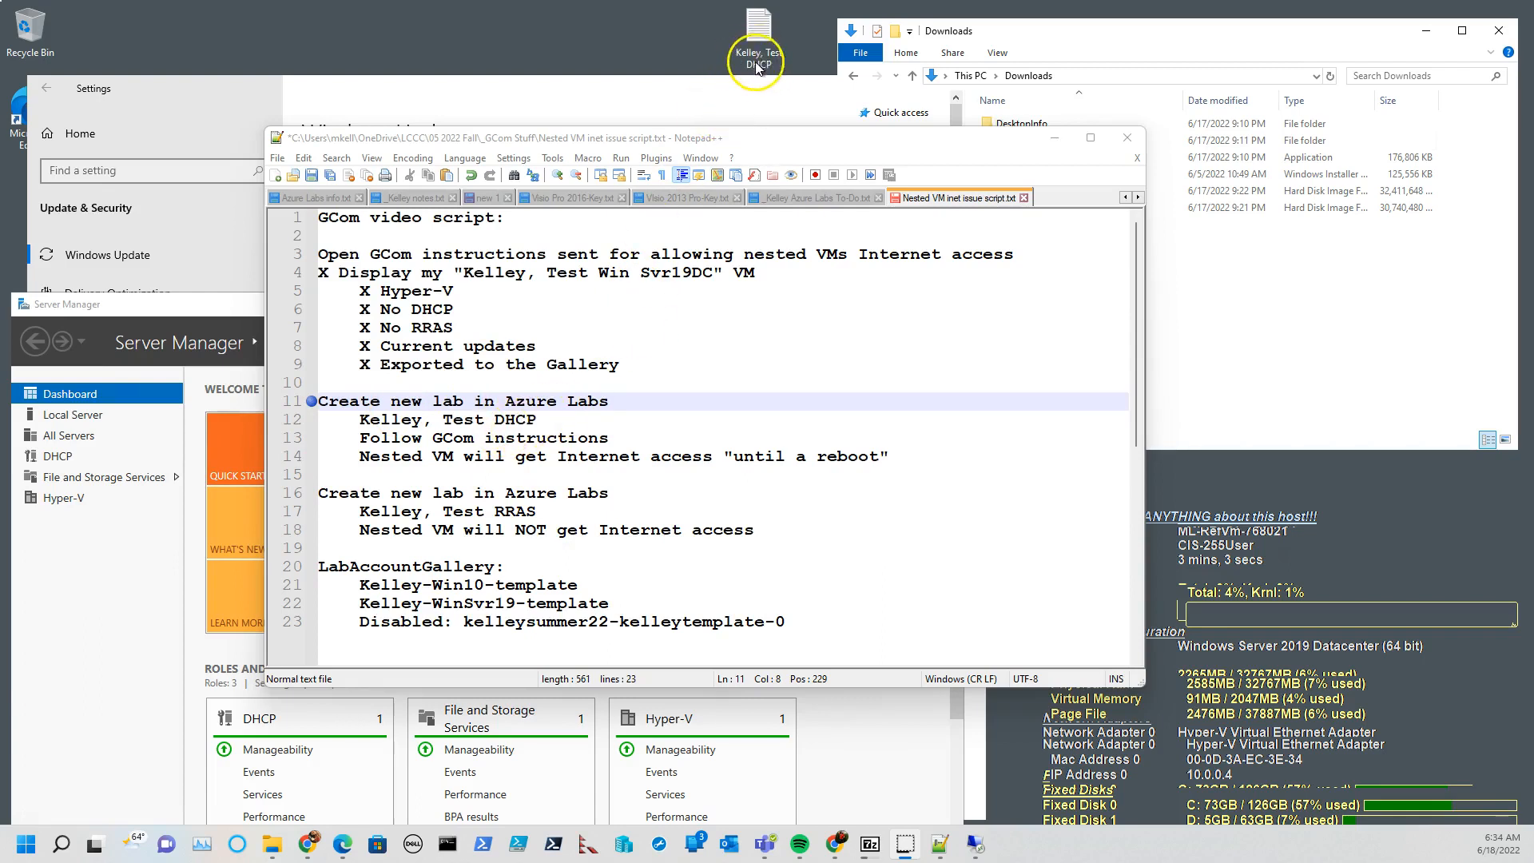
pyautogui.click(994, 42)
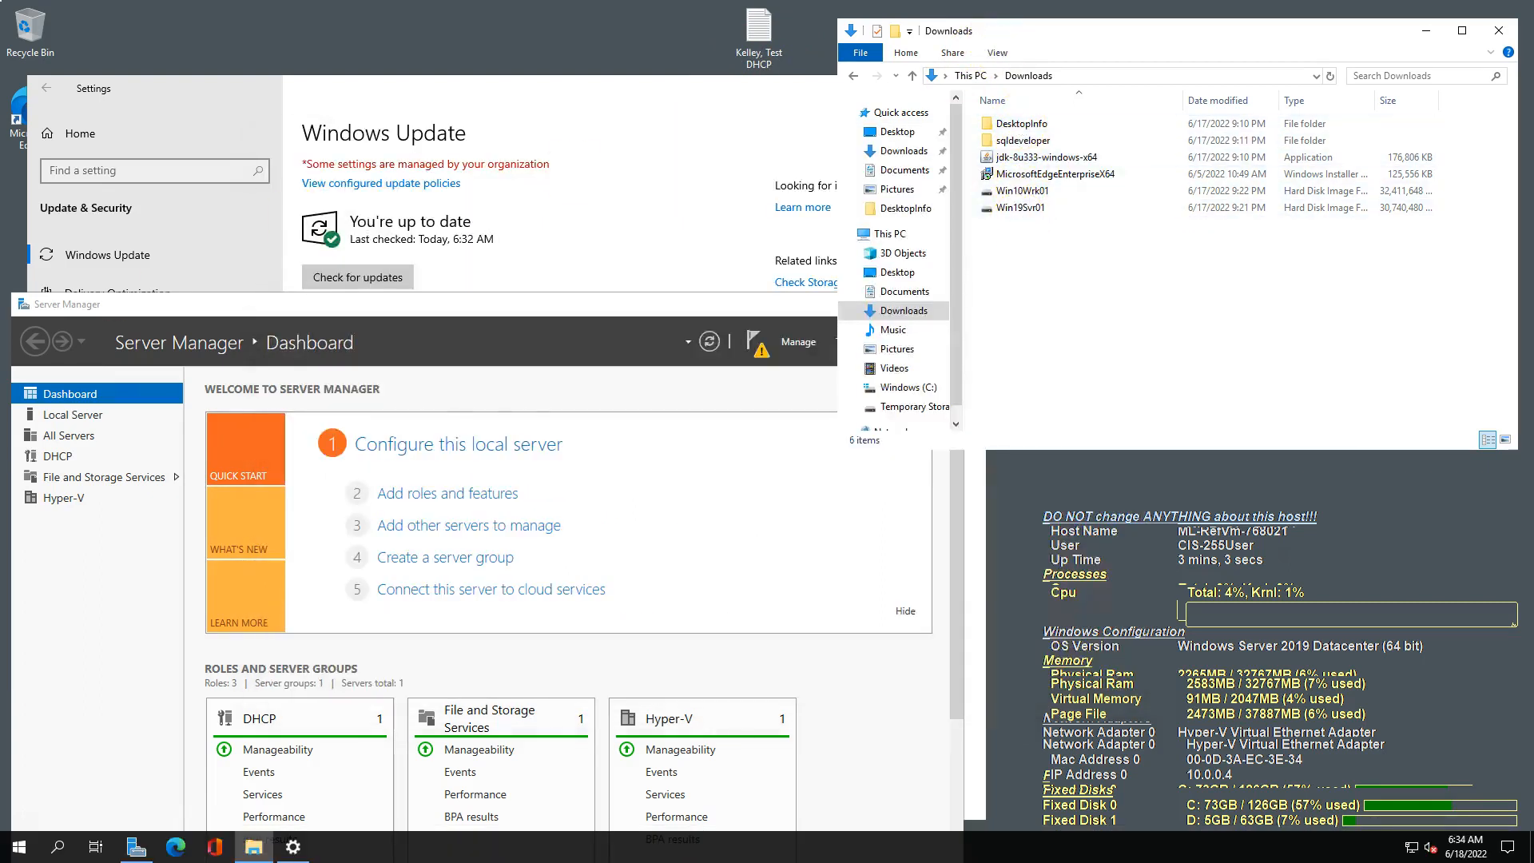
pyautogui.hotkey('alt', 'Tab')
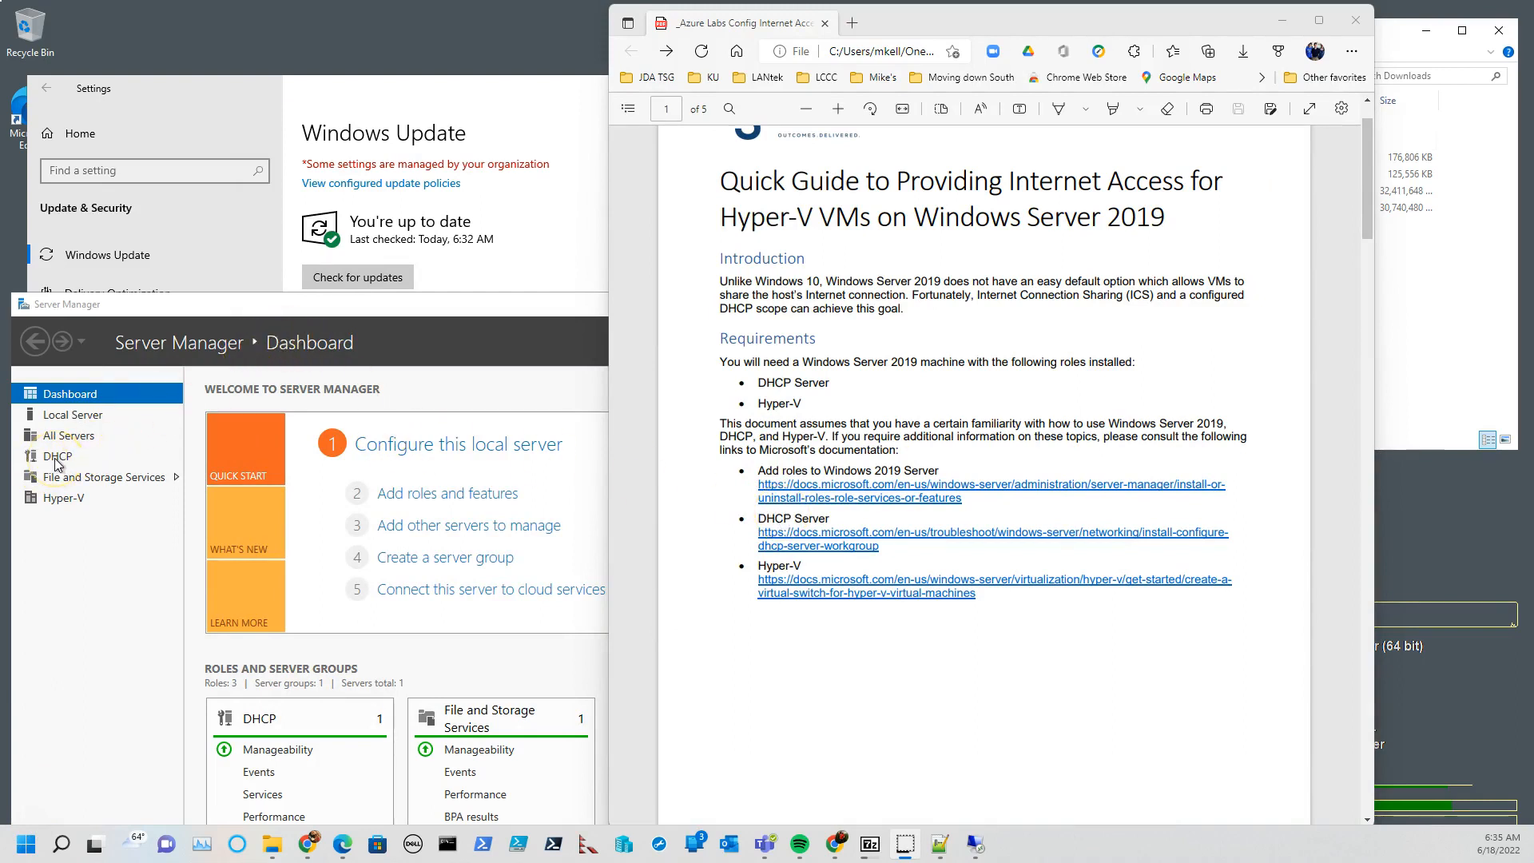
pyautogui.moveTo(1005, 24); pyautogui.dragTo(764, 22)
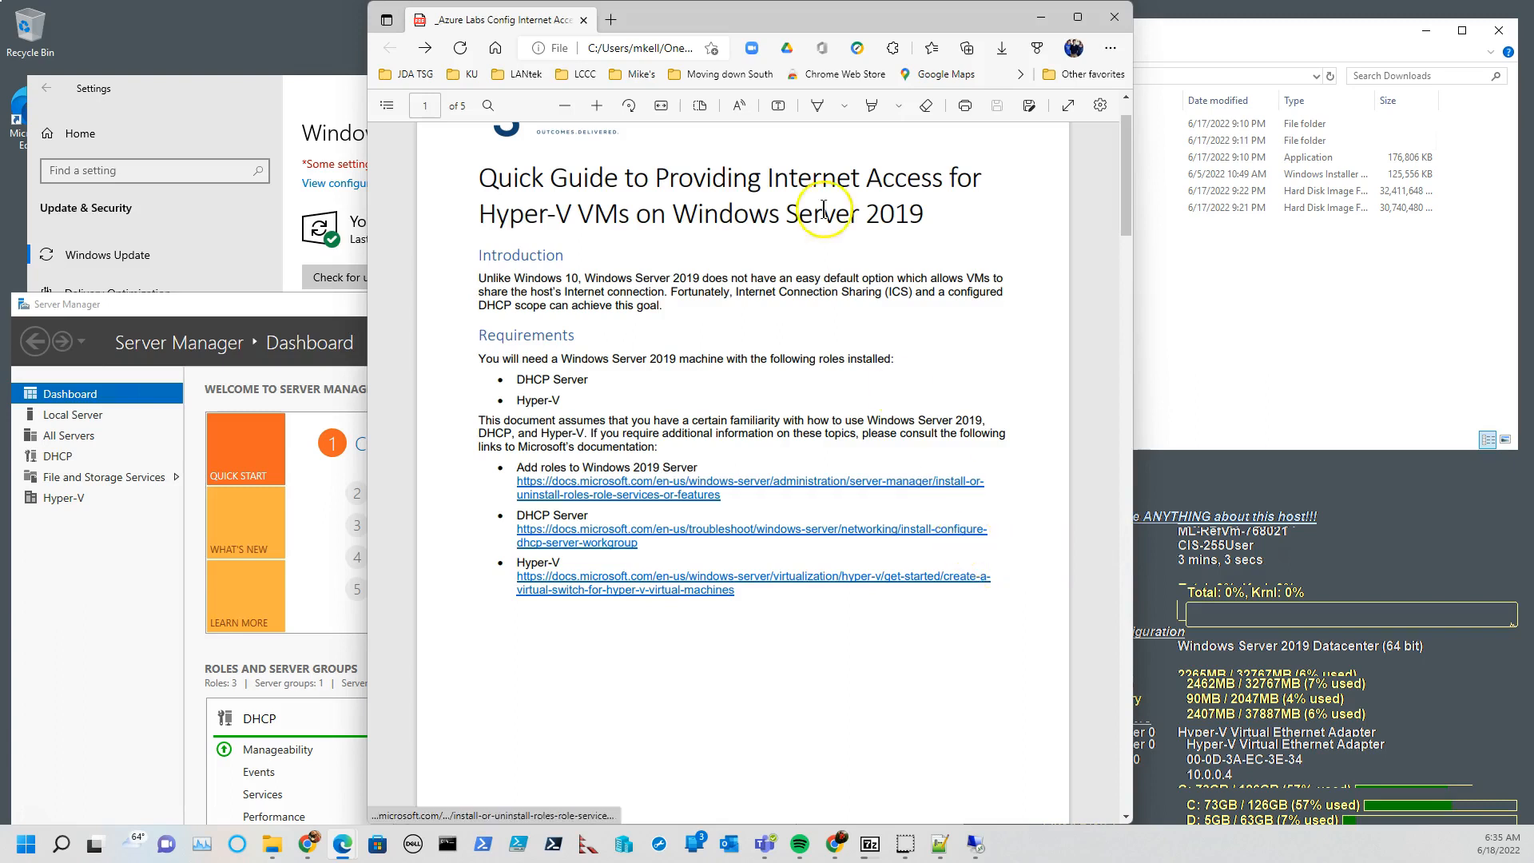
pyautogui.scroll(-3, 1007, 610)
pyautogui.scroll(-8, 1004, 611)
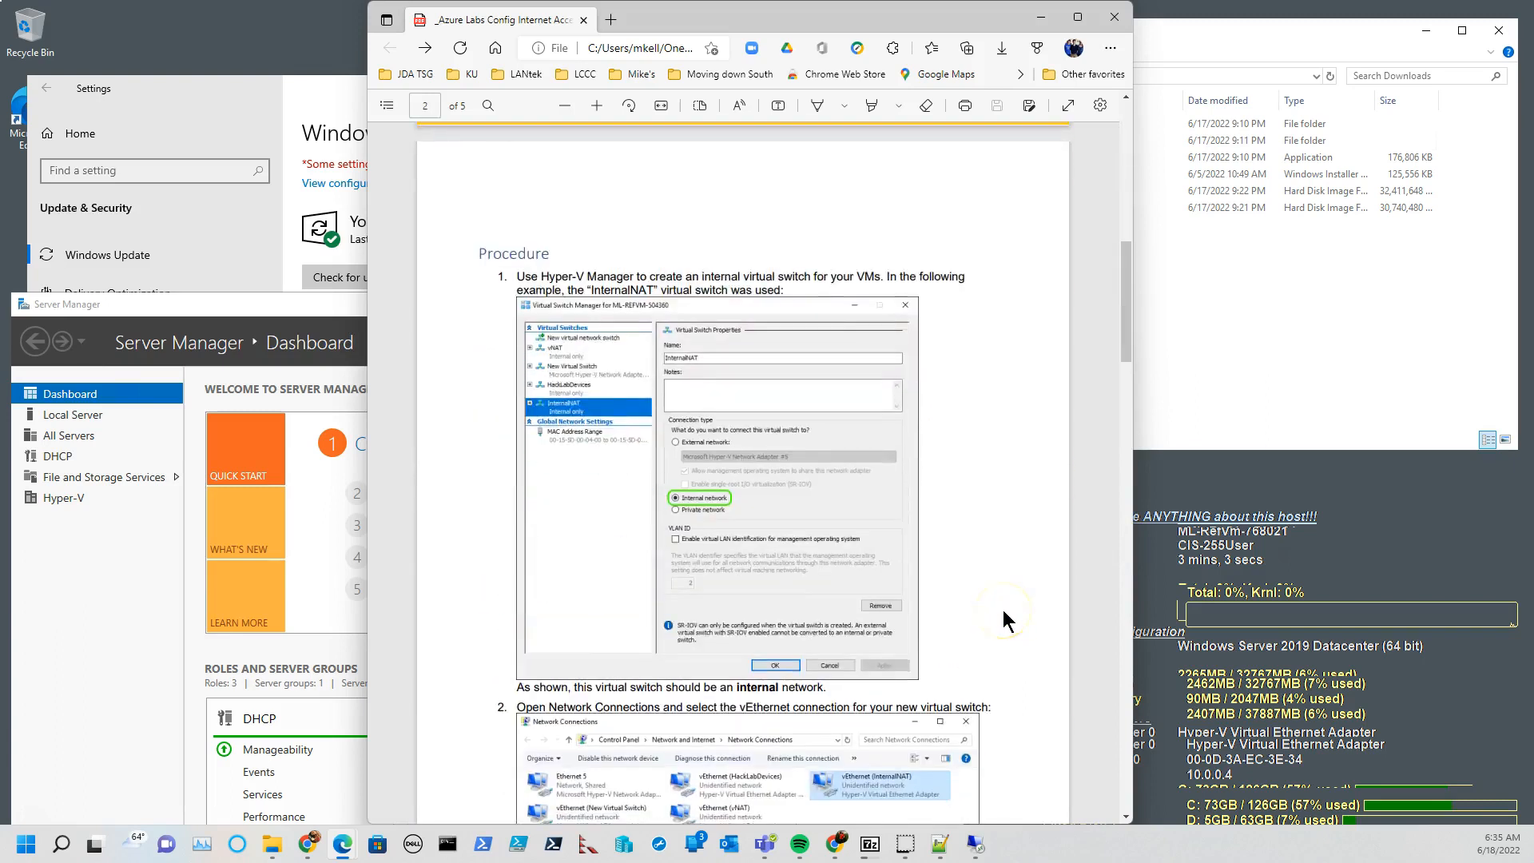
pyautogui.moveTo(784, 16); pyautogui.dragTo(0, 32)
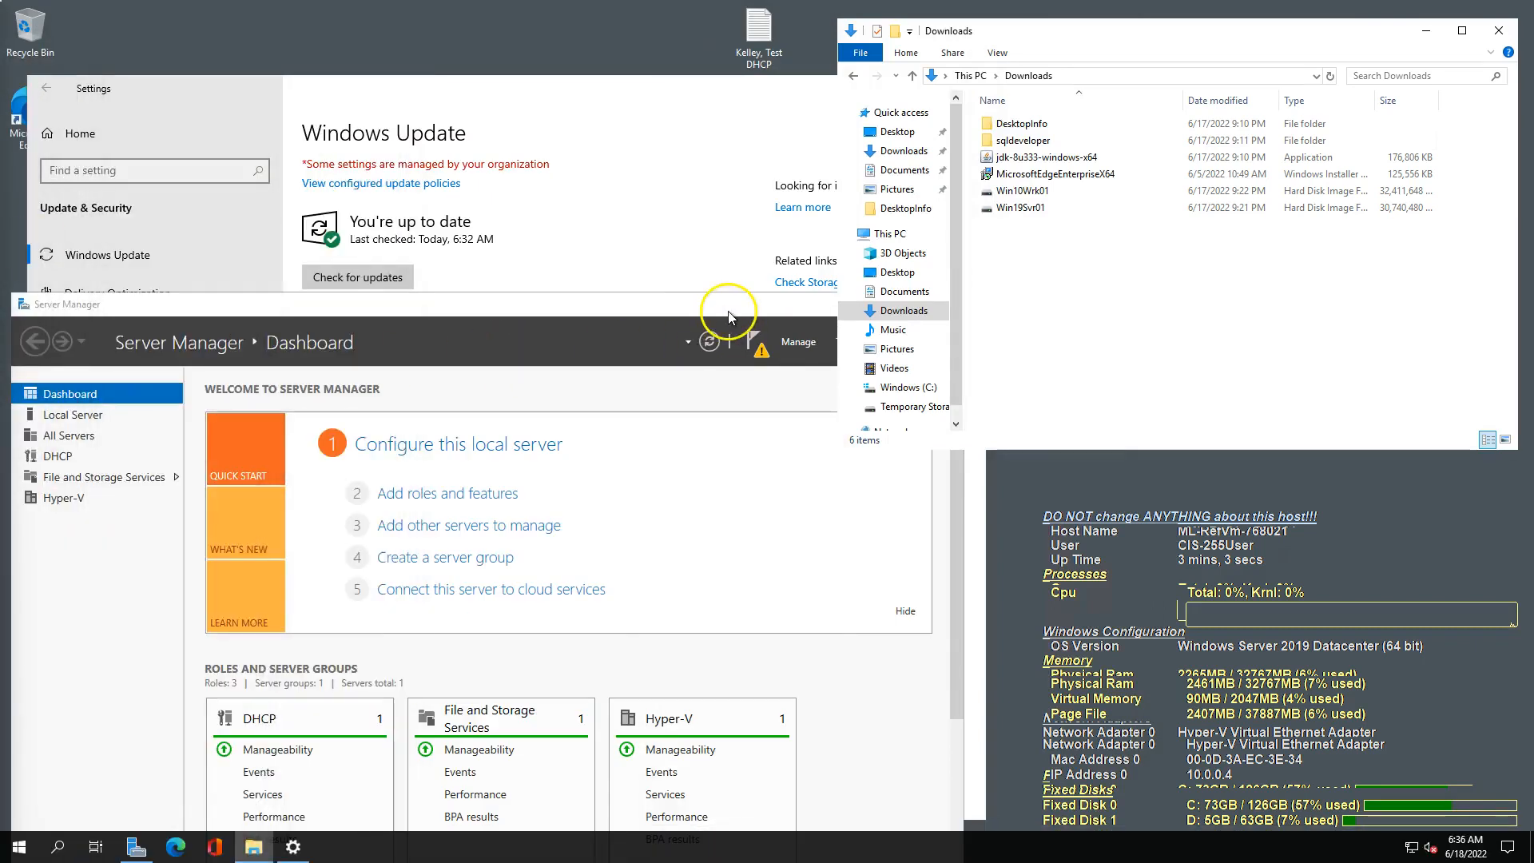
# Close the Downloads folder and Windows Update settings on the Test DHCP server, and move Server Manager to the middle of the desktop.
pyautogui.click(1499, 31)
pyautogui.click(966, 88)
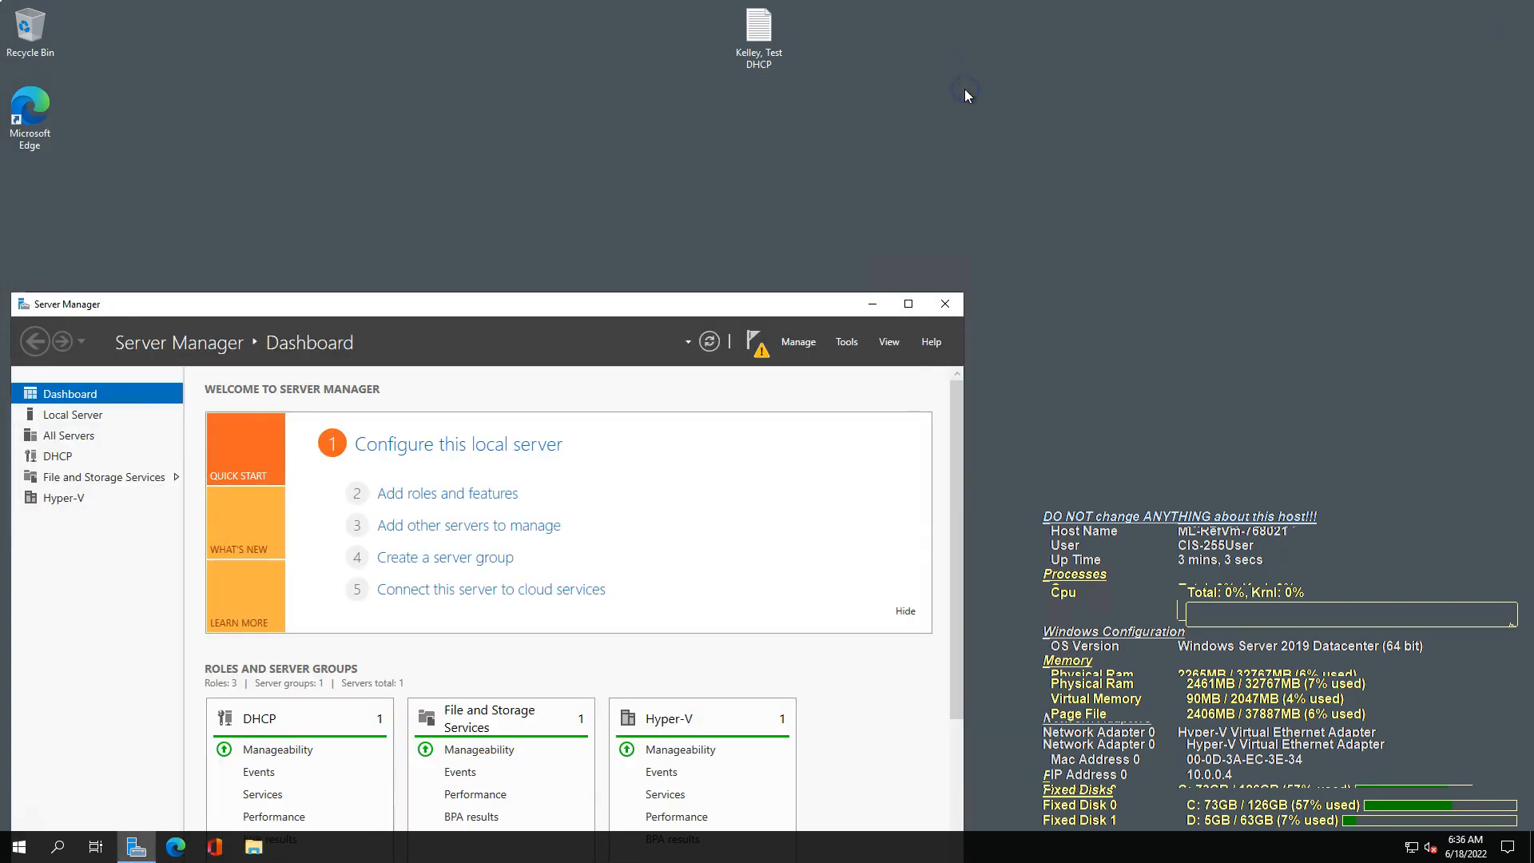
pyautogui.moveTo(540, 314); pyautogui.dragTo(880, 158)
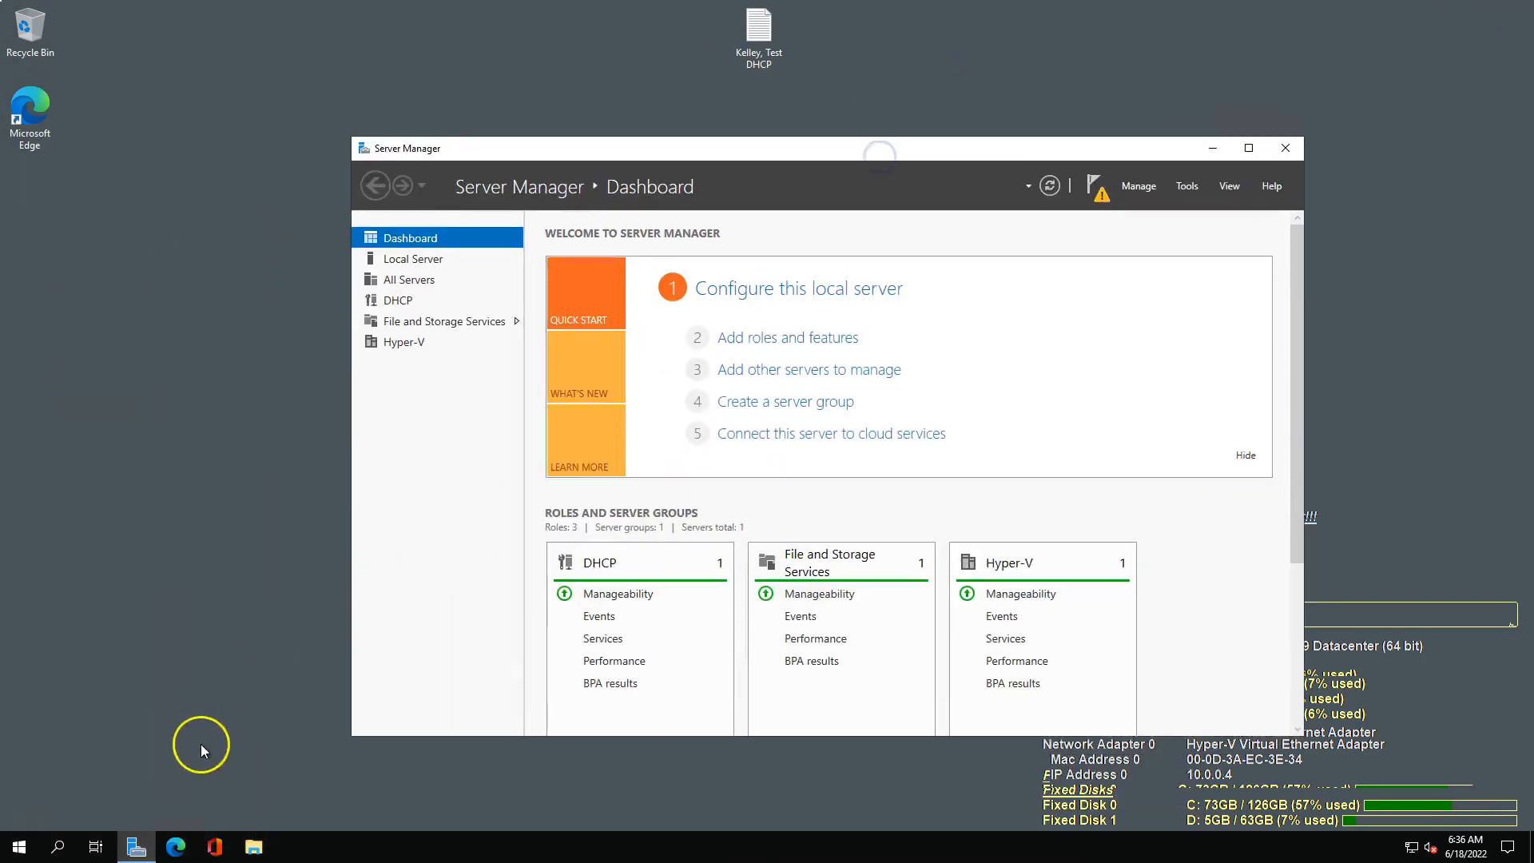
# Search the server for "hyper-v" and launch Hyper-V Manager.
pyautogui.click(11, 852)
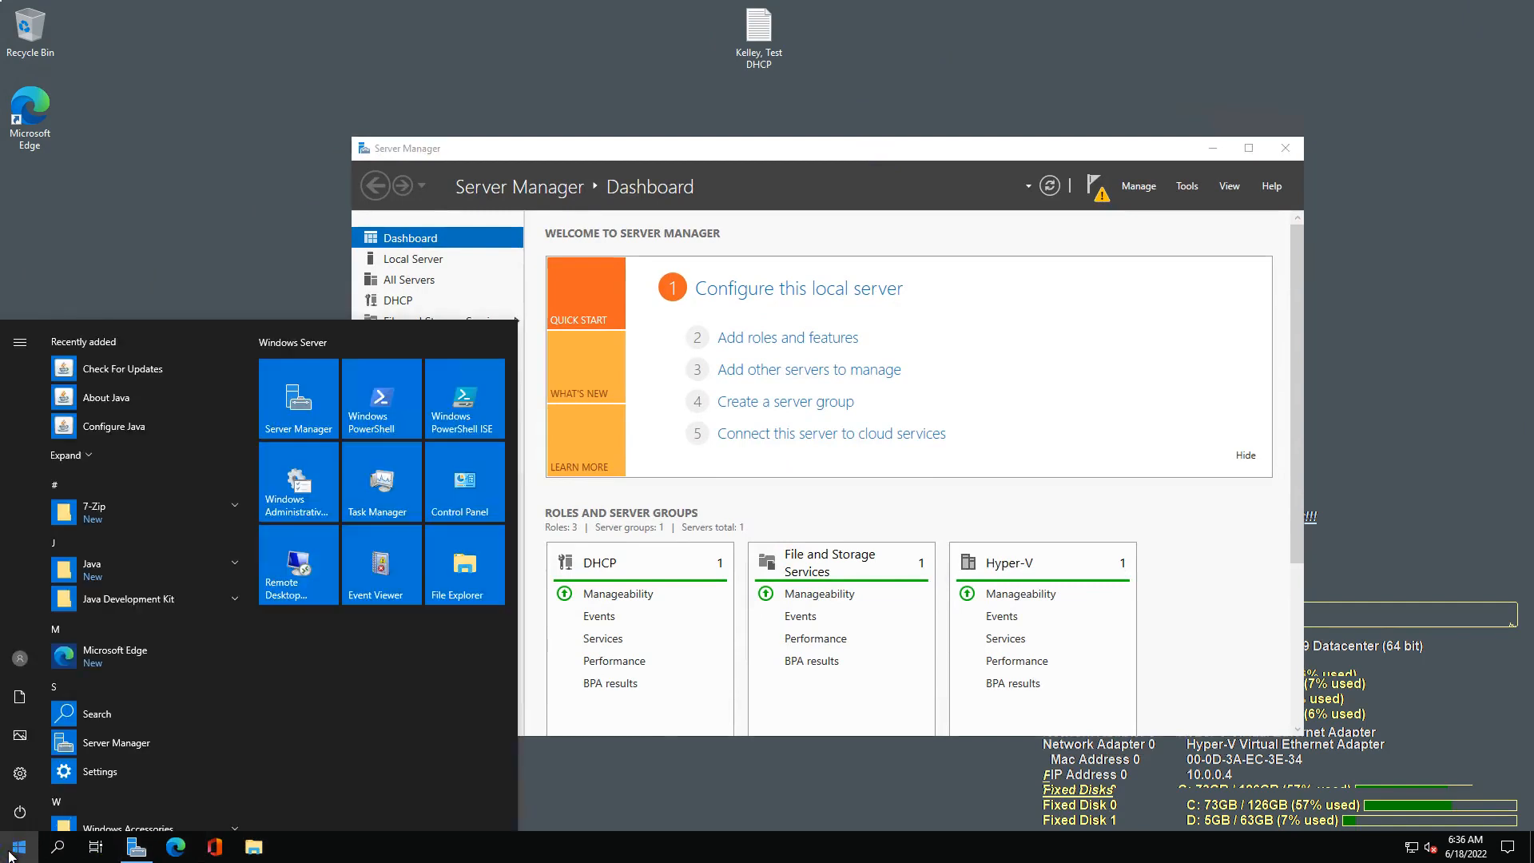
pyautogui.click(11, 852)
pyautogui.write('hyper-v')
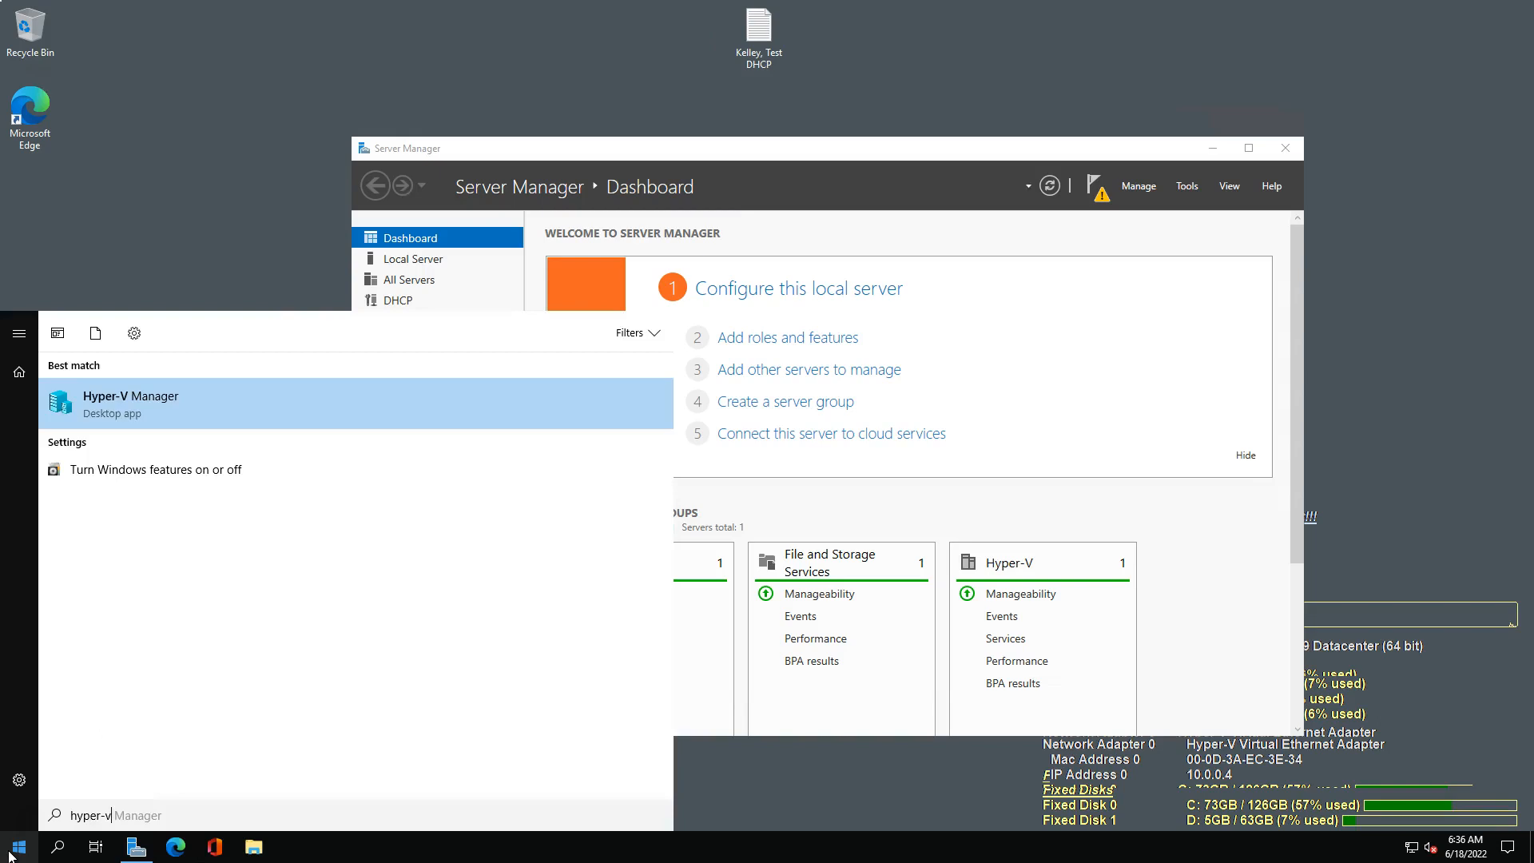
pyautogui.click(164, 399)
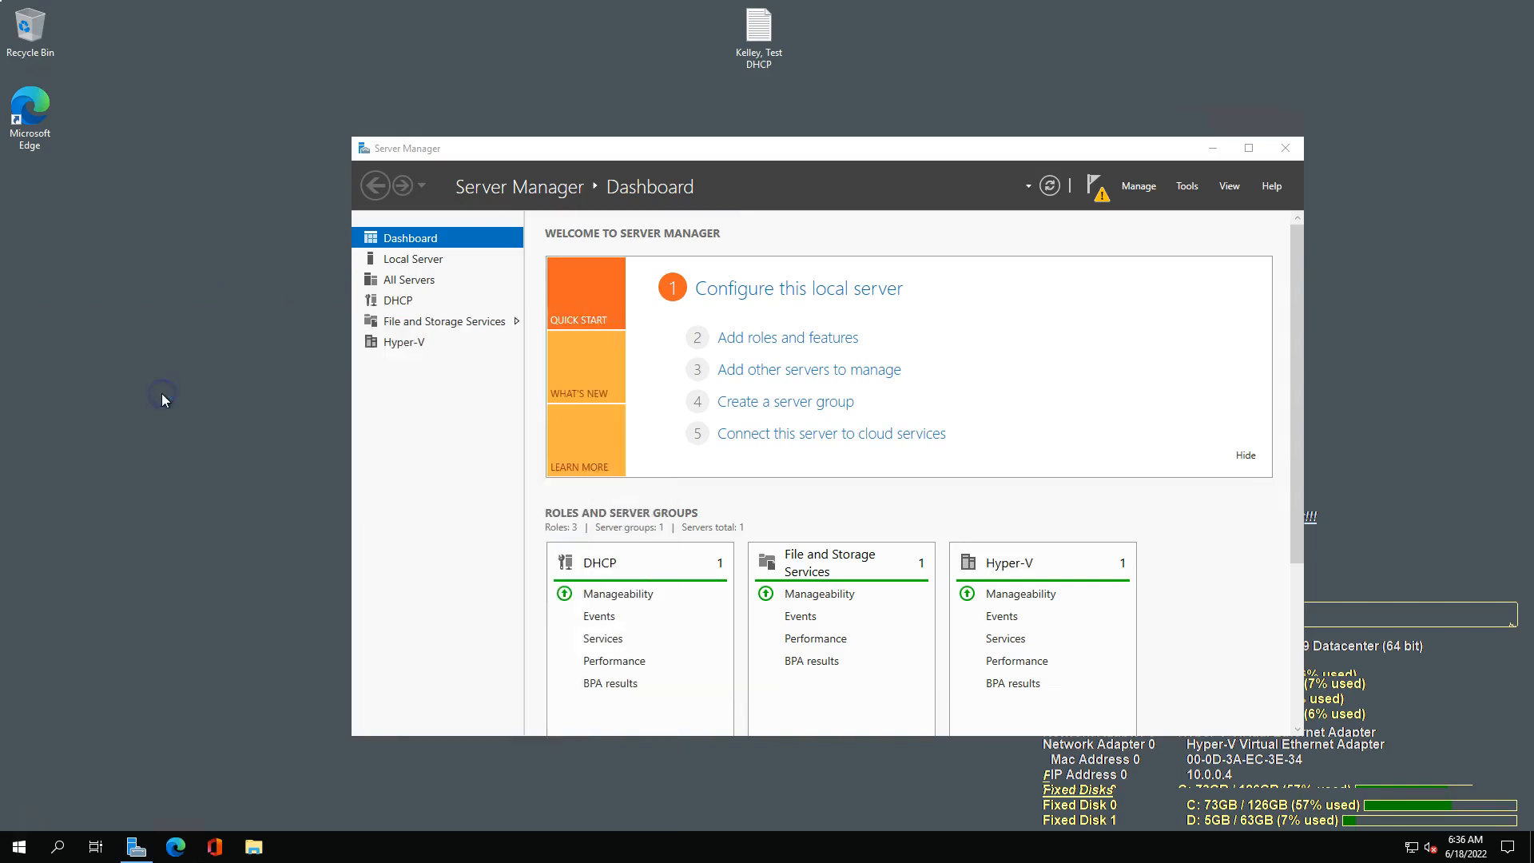
pyautogui.click(645, 460)
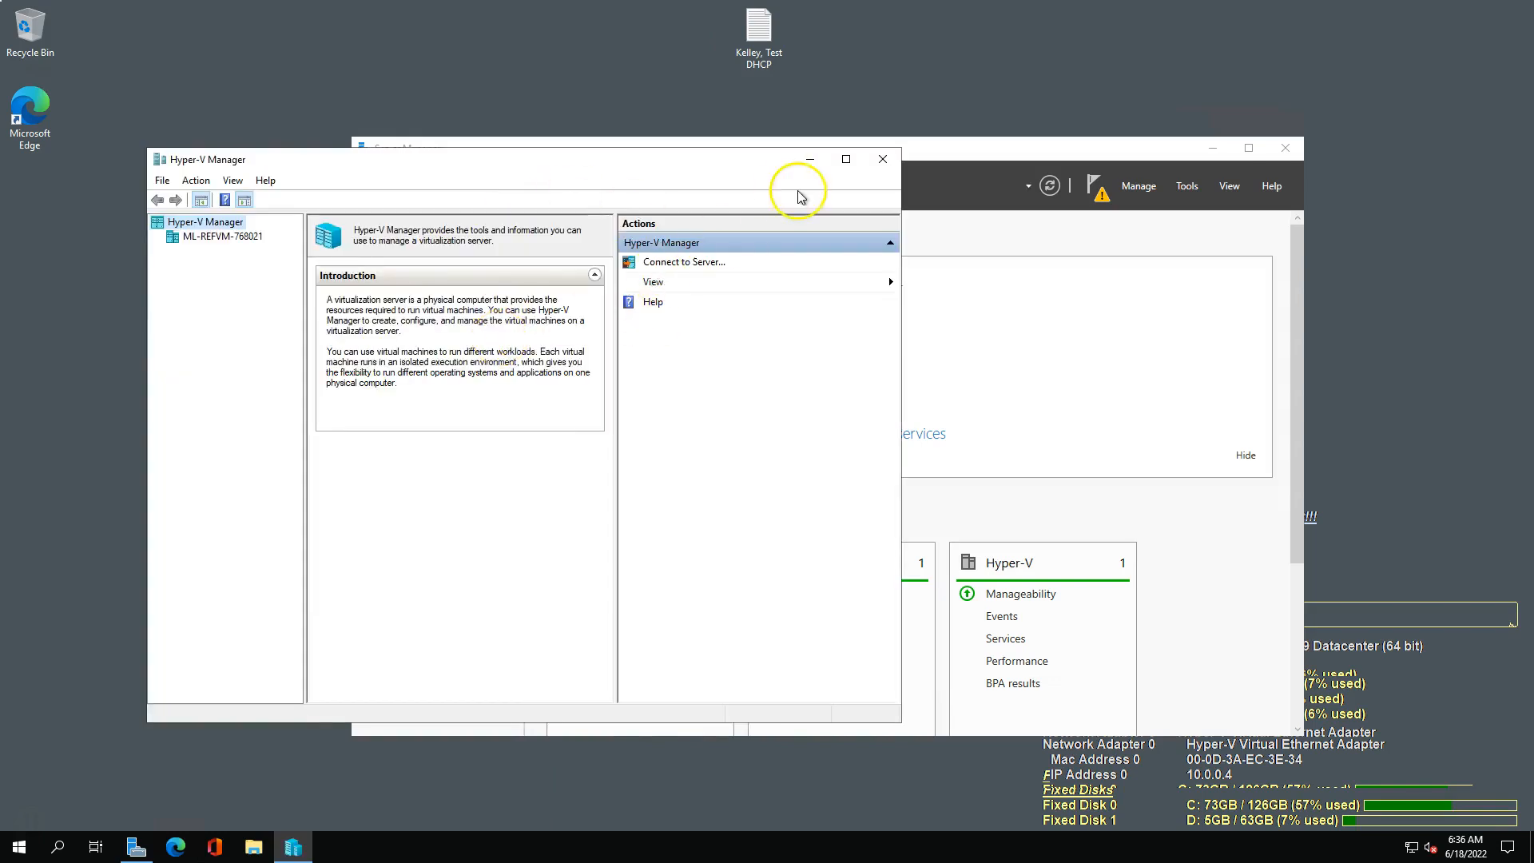
# Inspect the ML-REFVM-768021 host's virtual switches in Virtual Switch Manager, with External selected as the new switch type.
pyautogui.click(194, 237)
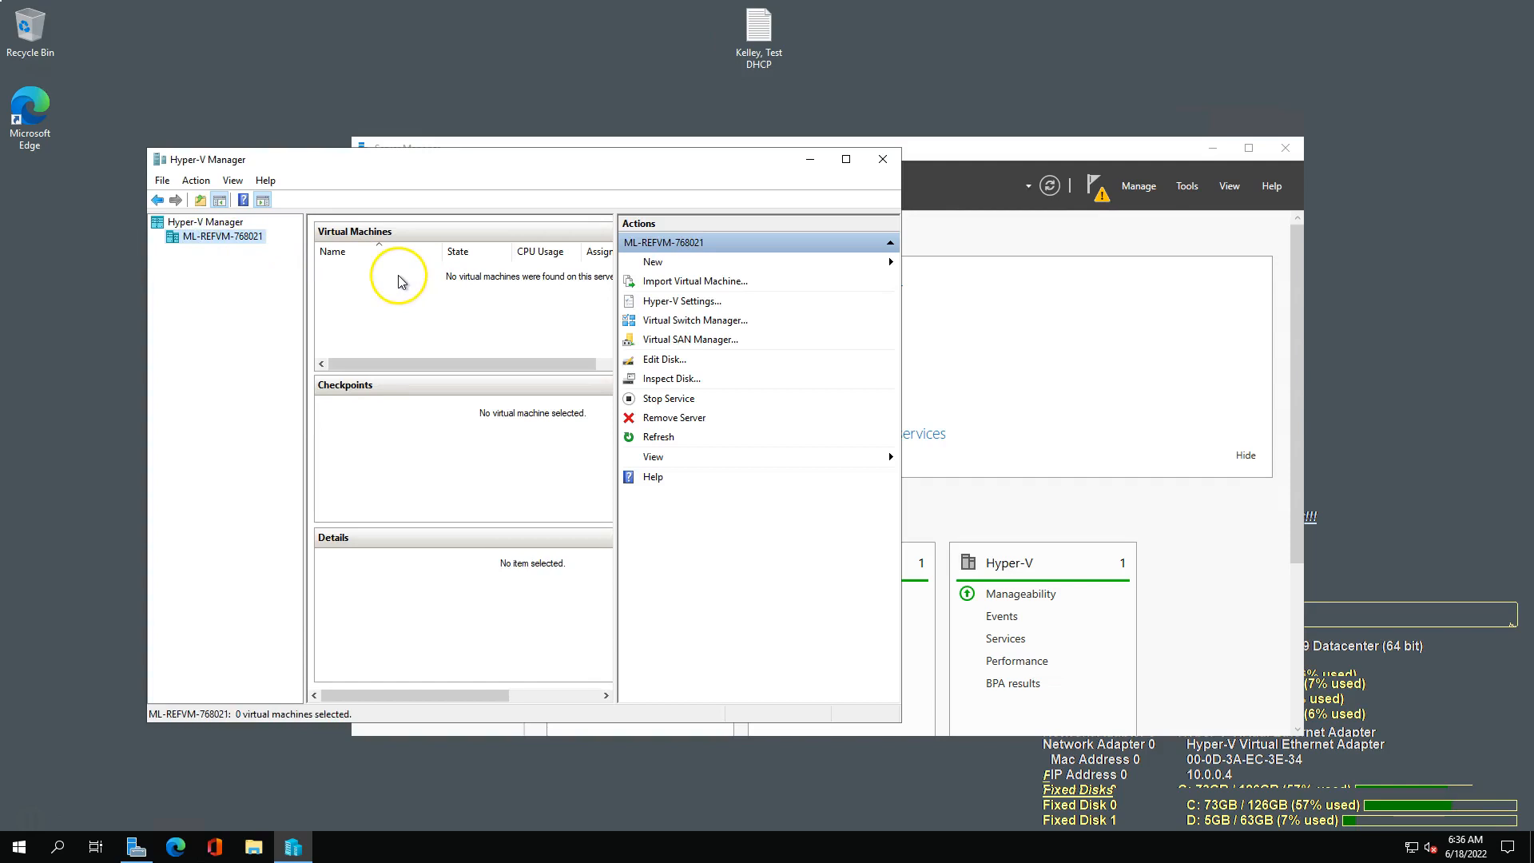
pyautogui.click(716, 320)
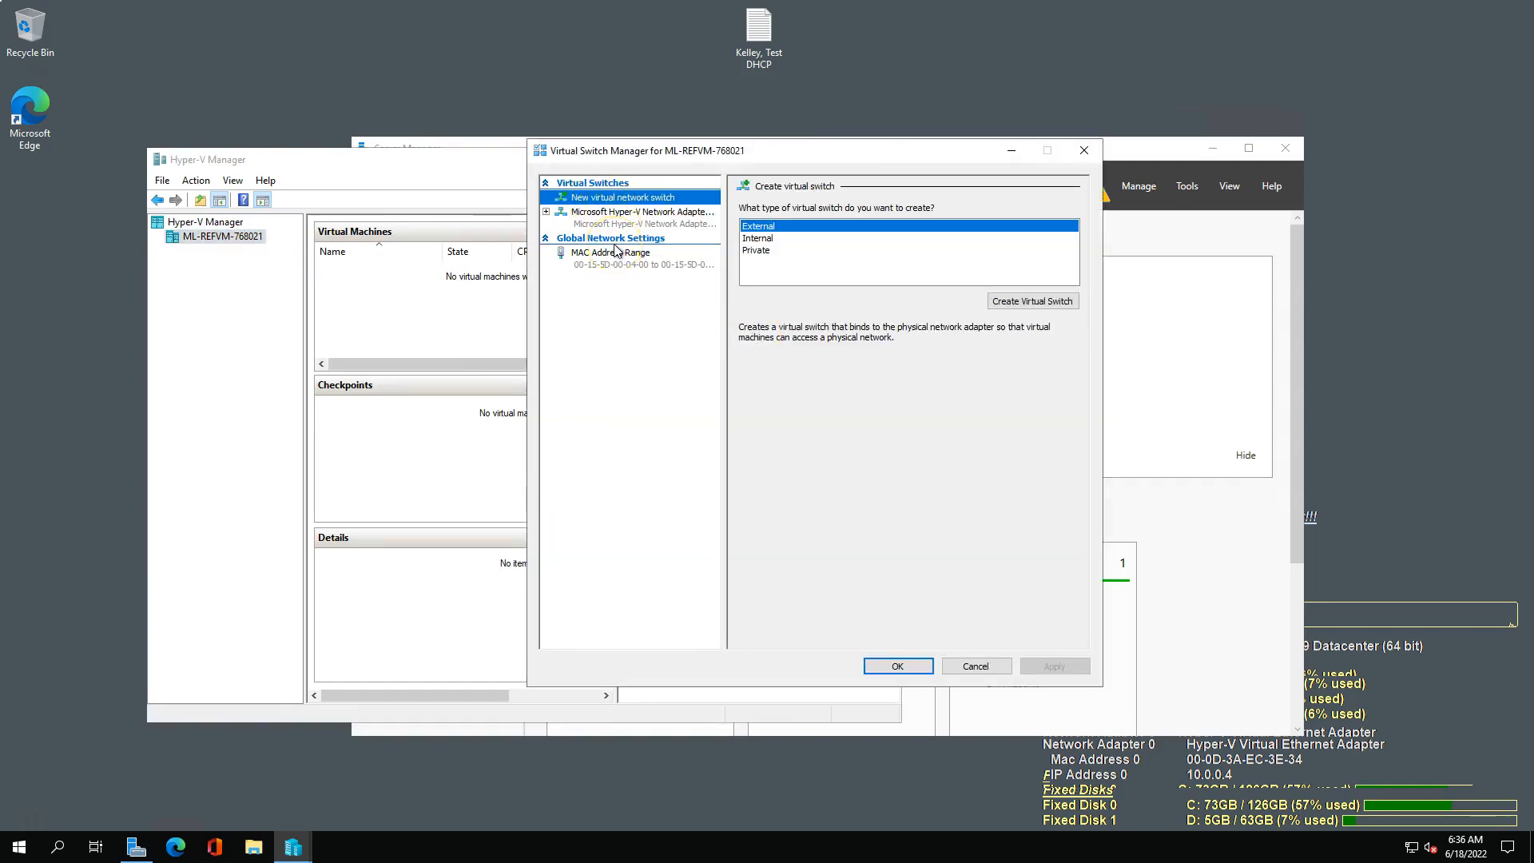
pyautogui.click(767, 225)
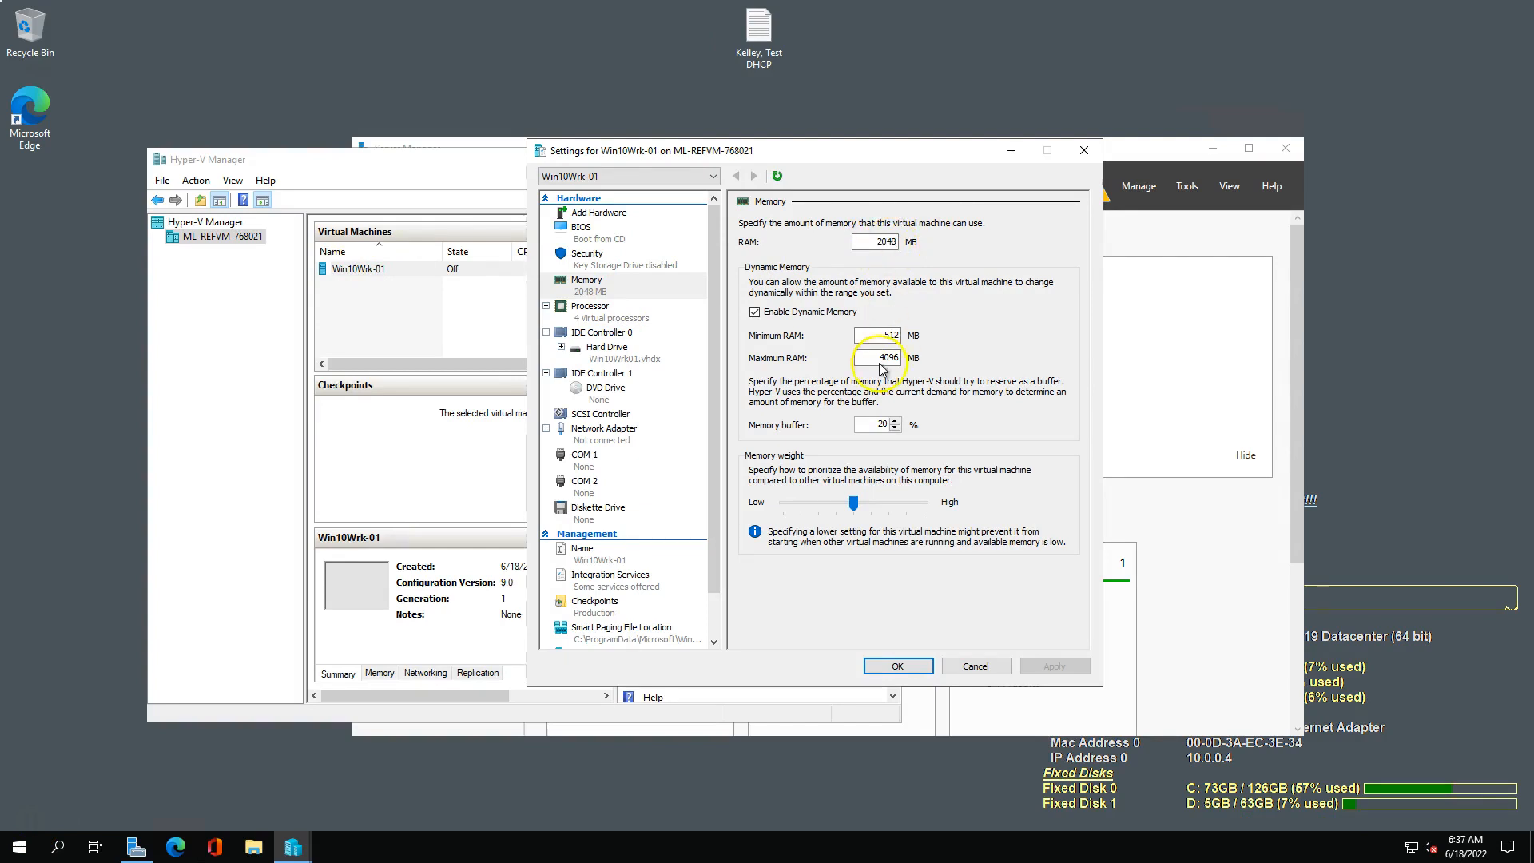
# Review Win10Wrk-01's processor and network adapter settings, including the available virtual switches, and consult the guide's internal virtual switch procedure.
pyautogui.click(613, 320)
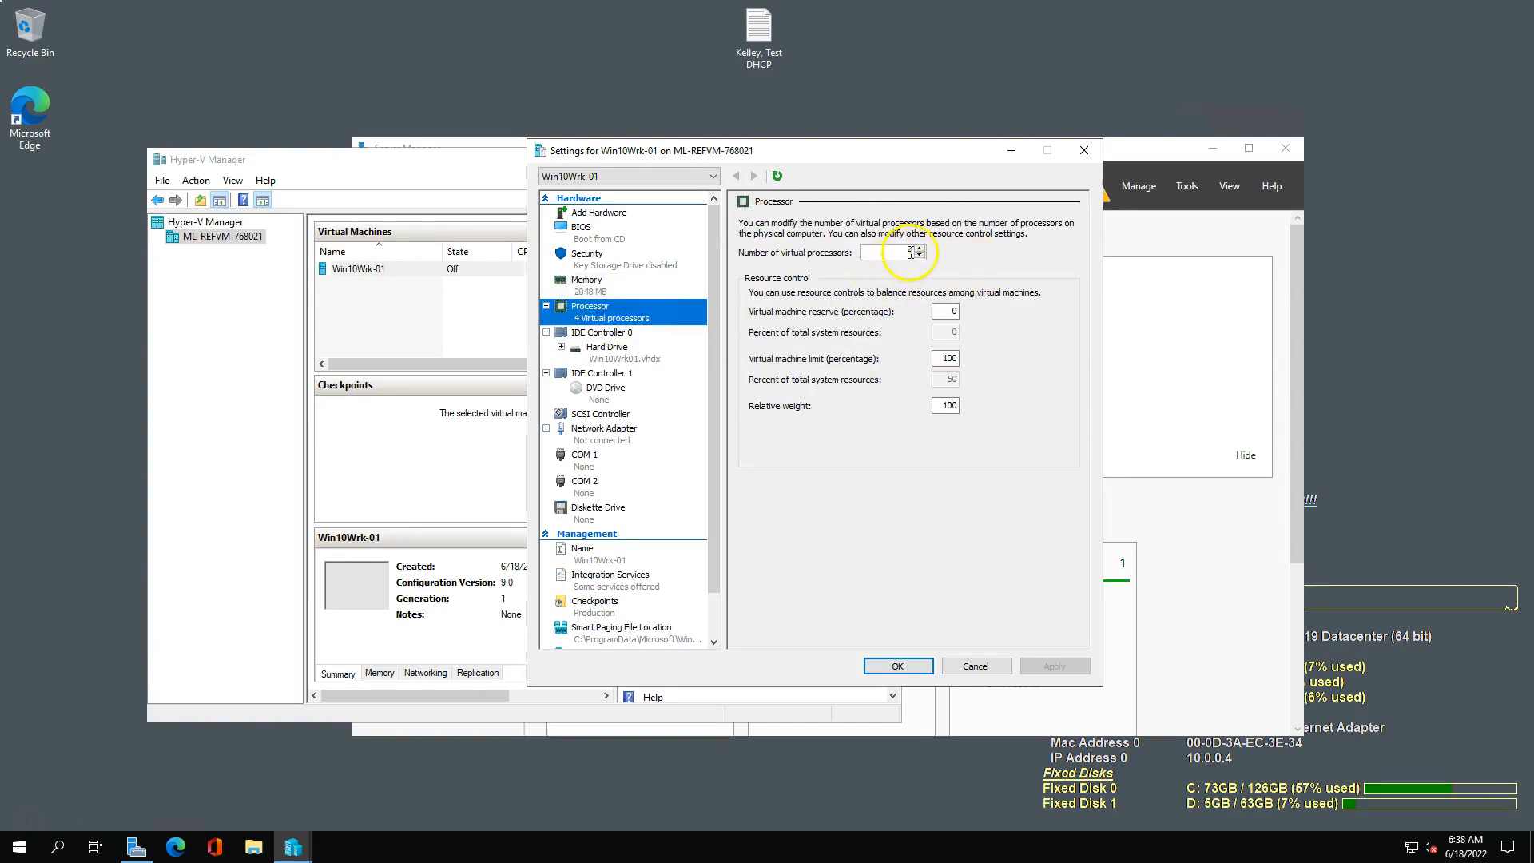
pyautogui.click(601, 435)
pyautogui.click(808, 254)
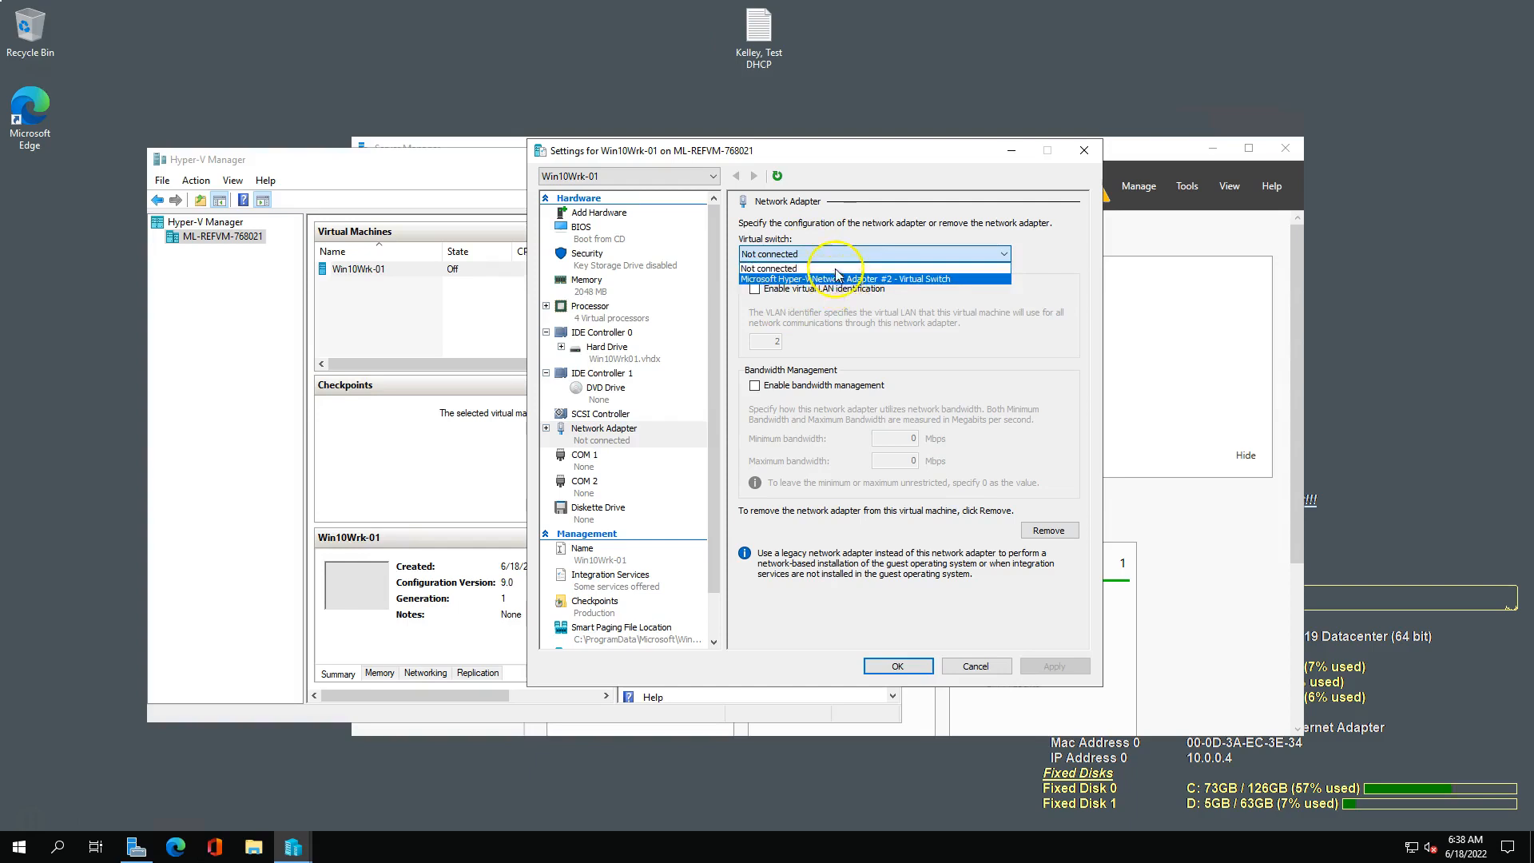
pyautogui.moveTo(0, 32); pyautogui.dragTo(588, 28)
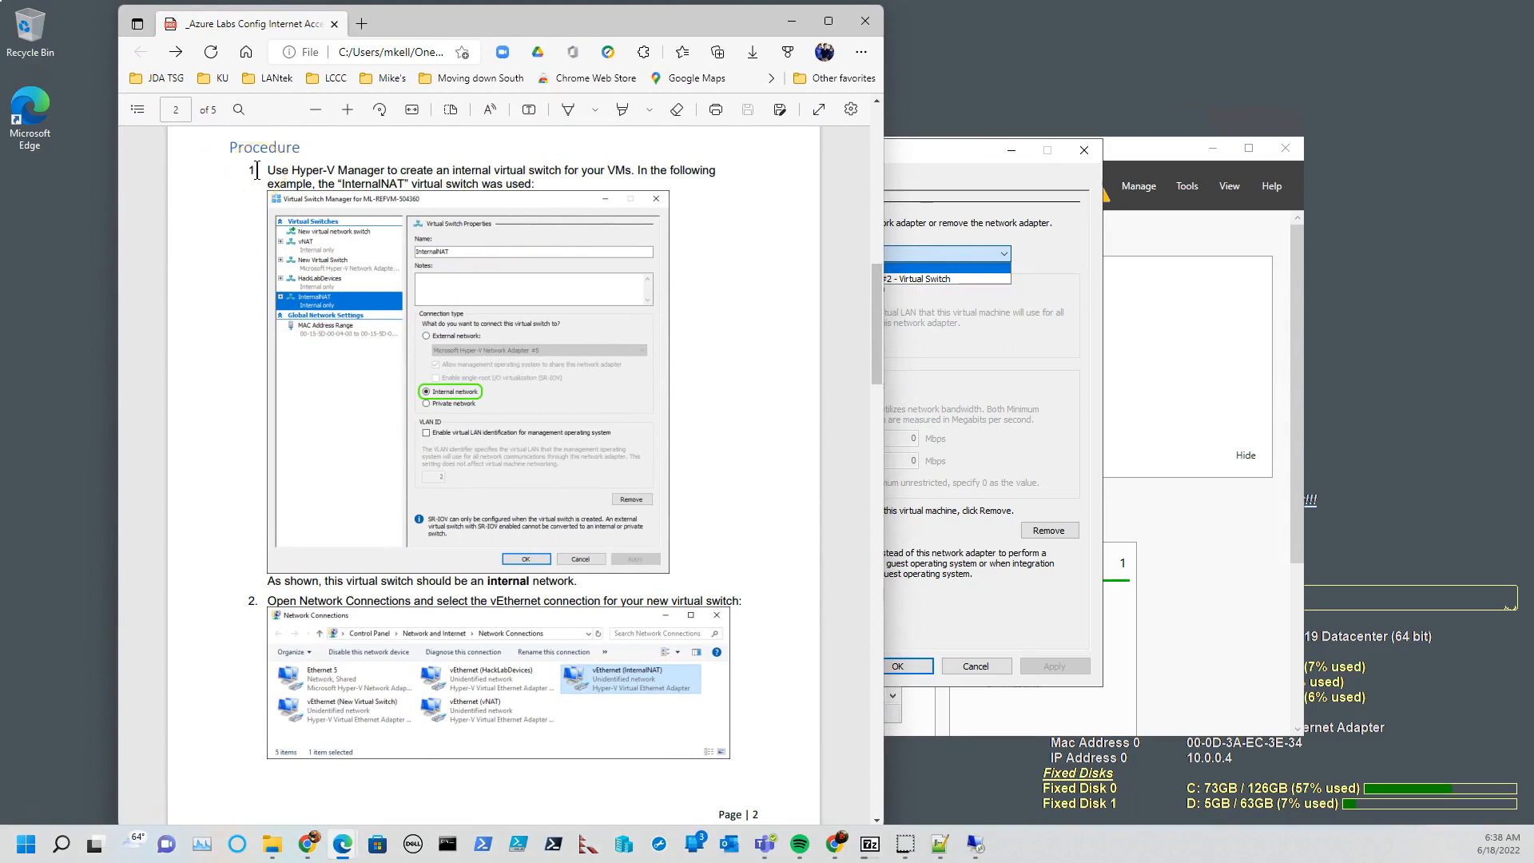
pyautogui.moveTo(489, 18); pyautogui.dragTo(0, 30)
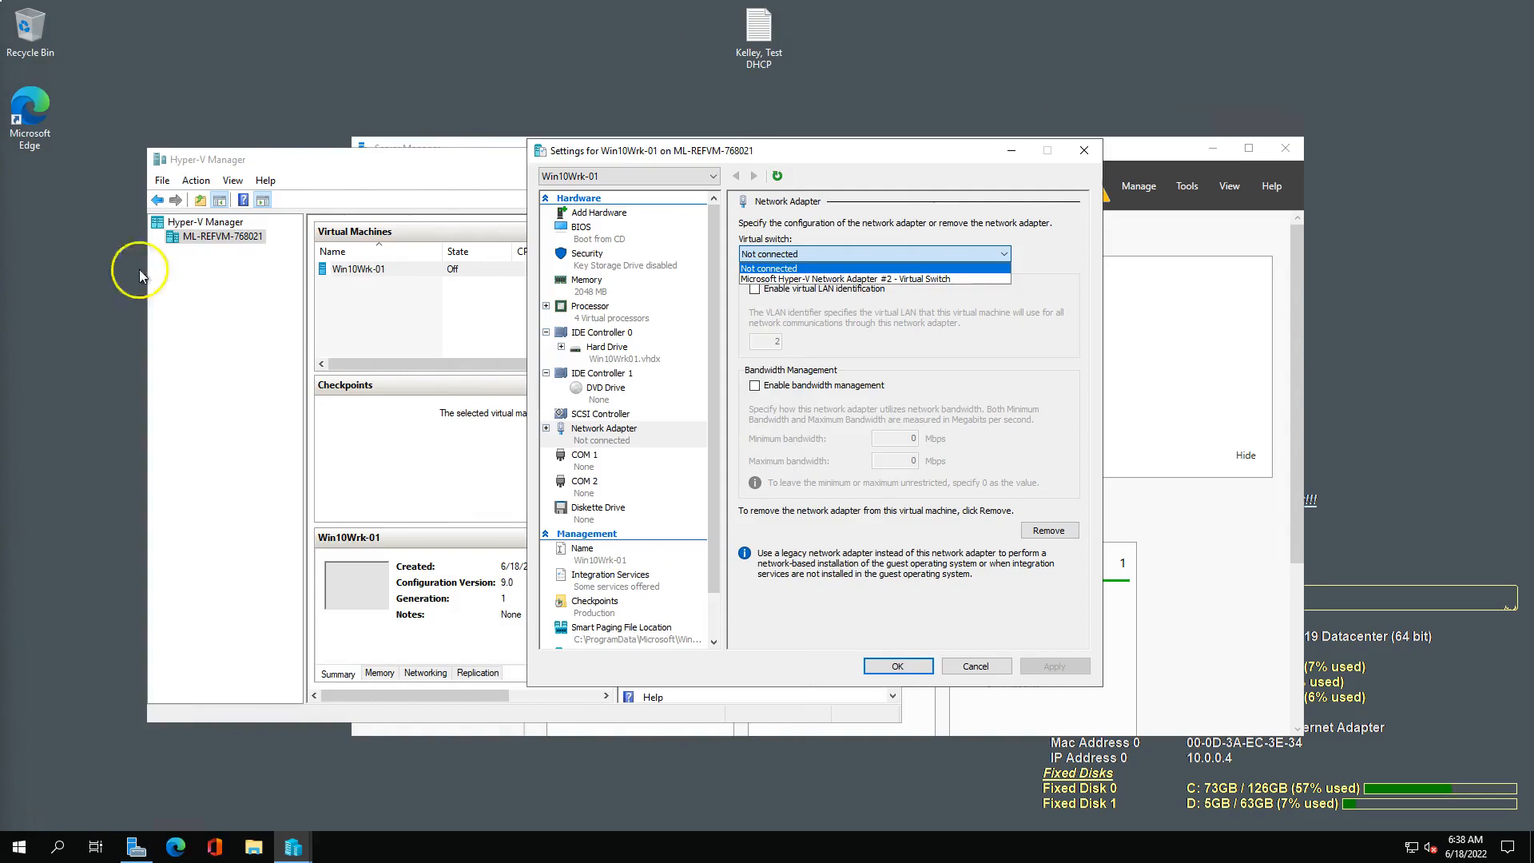
pyautogui.click(921, 667)
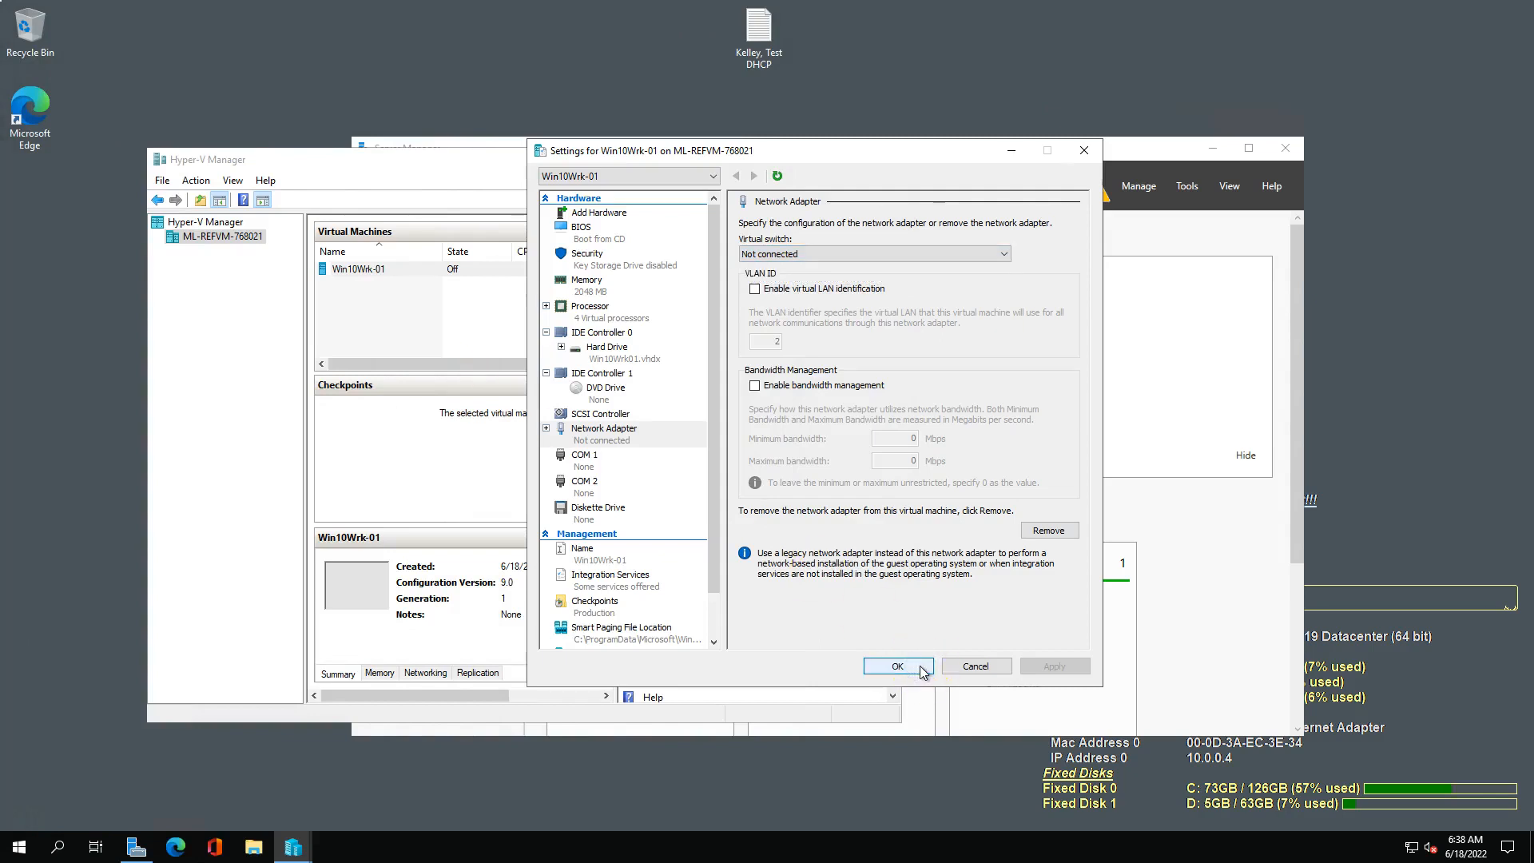
# Create an internal virtual switch named InternalNAT on the ML-REFVM-768021 host.
pyautogui.click(1041, 362)
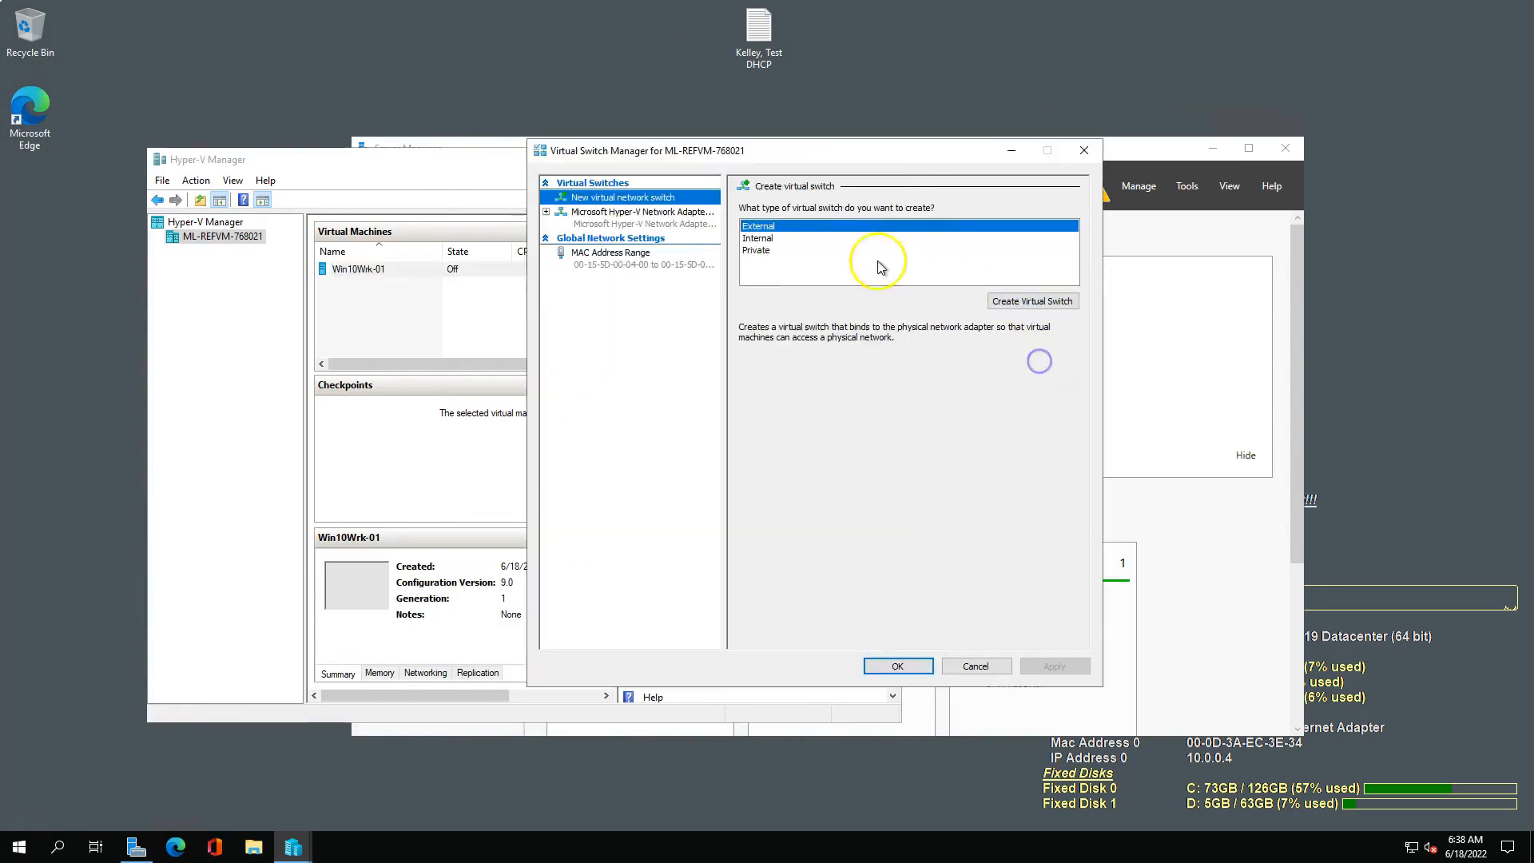
pyautogui.click(758, 239)
pyautogui.click(1036, 308)
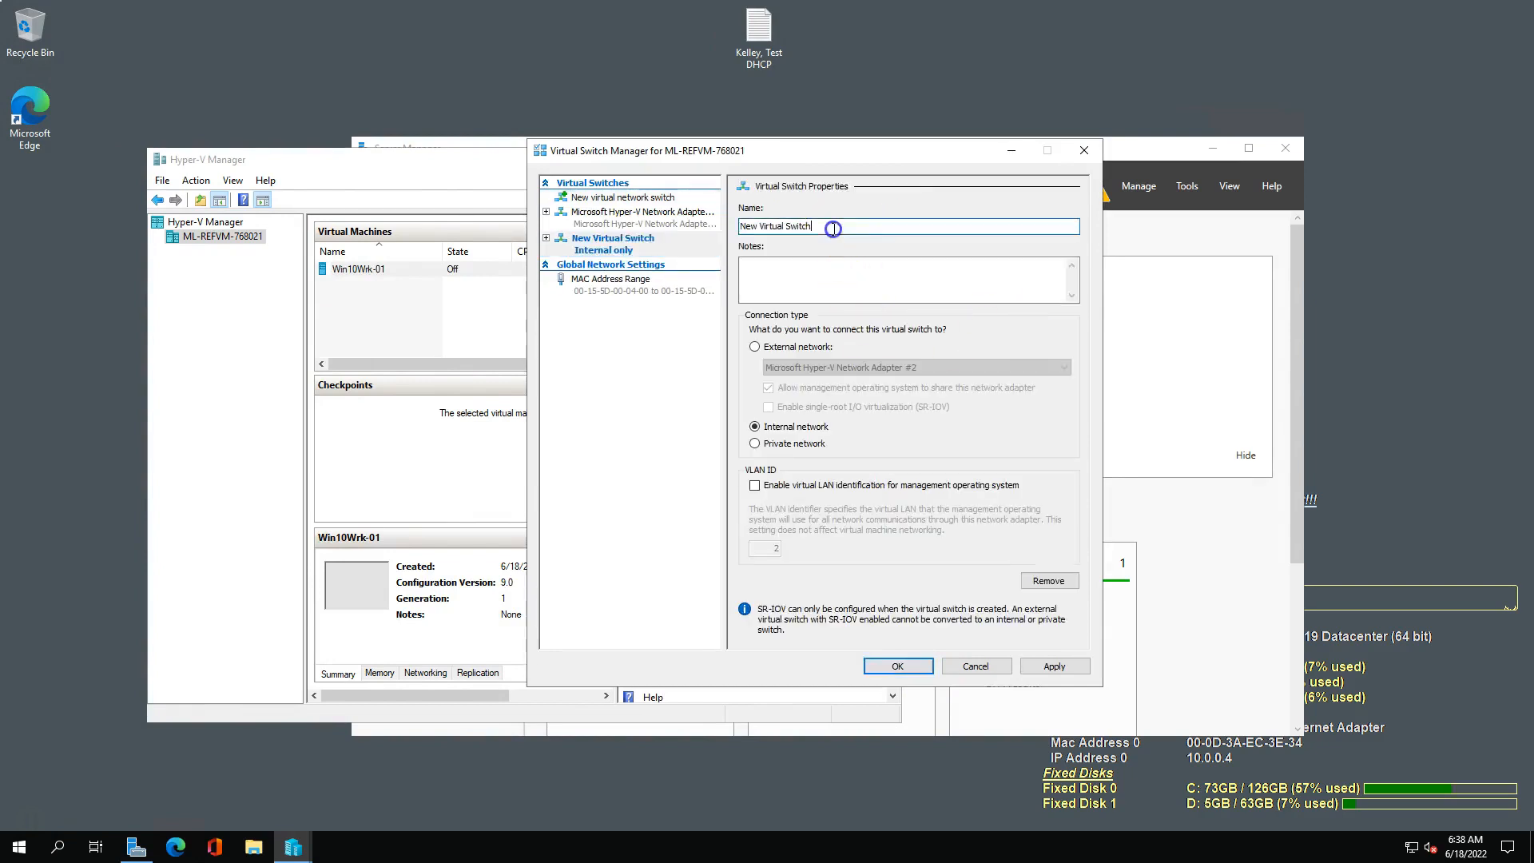
pyautogui.write('InternalNAT')
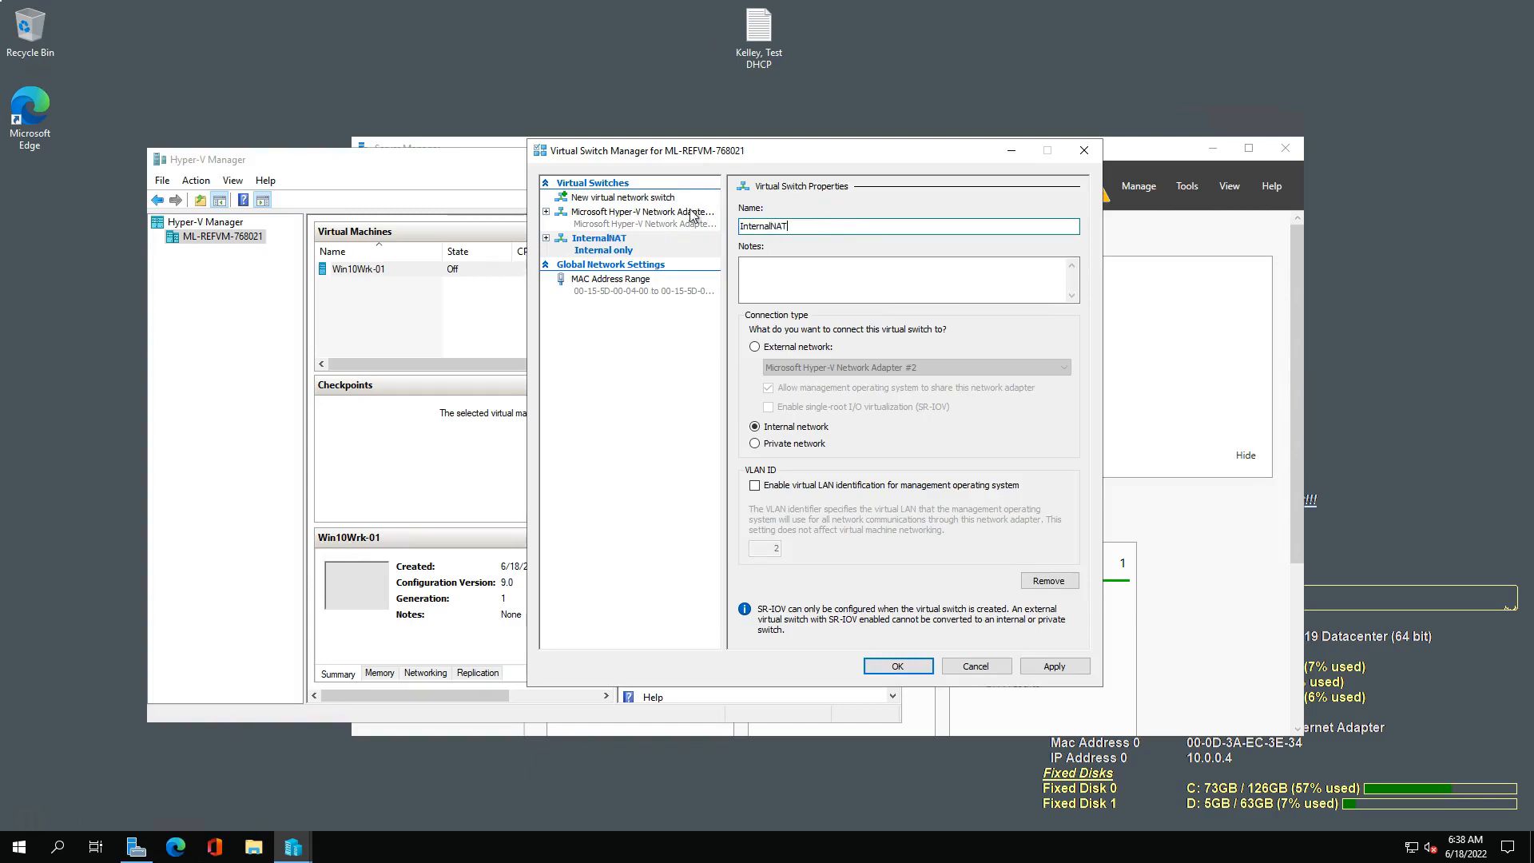
pyautogui.click(772, 430)
pyautogui.click(898, 668)
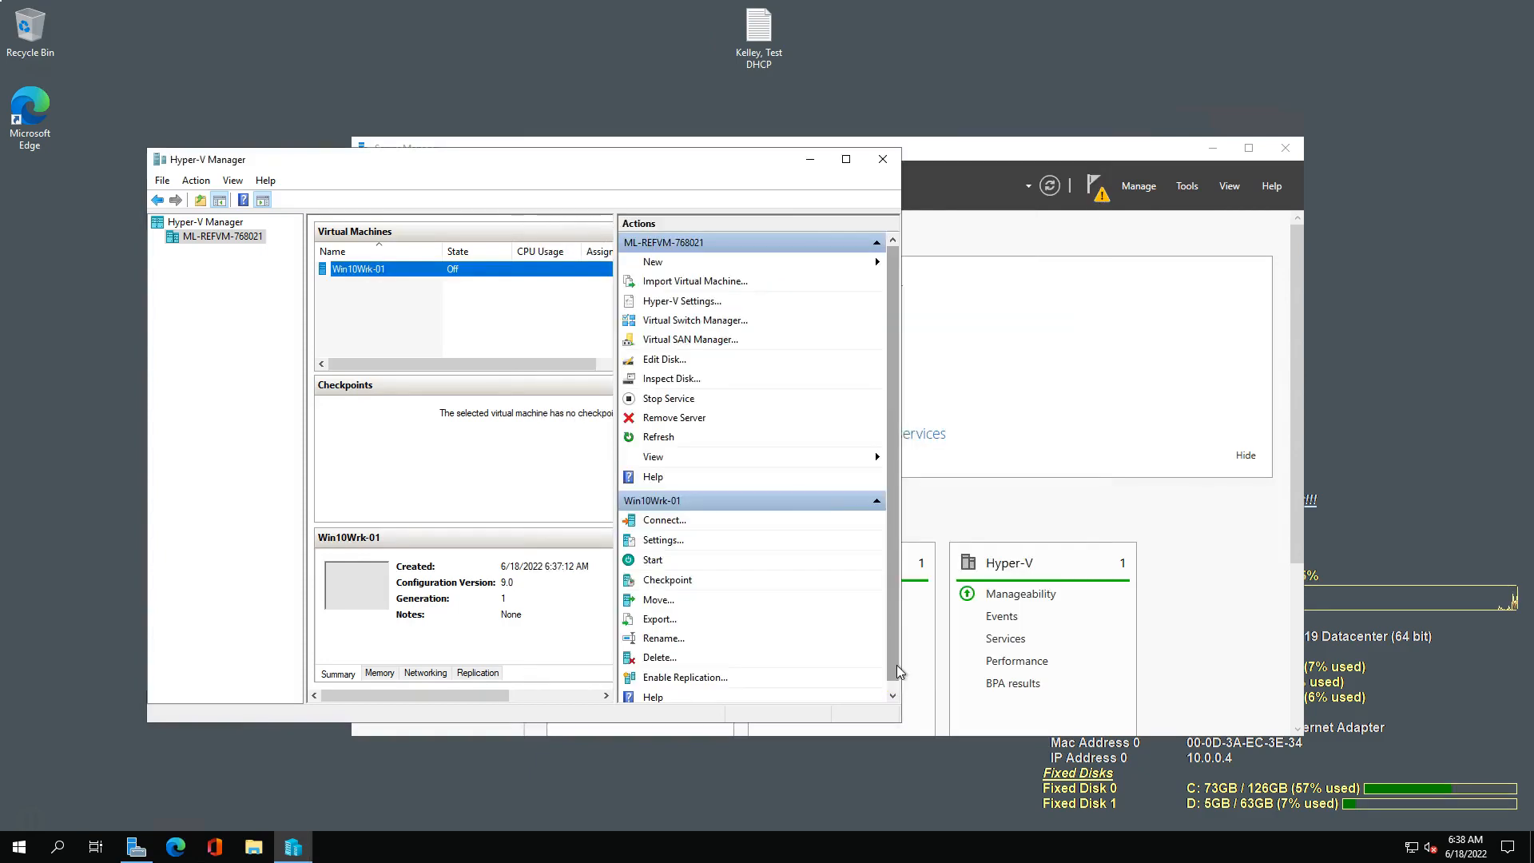
# Connect the Win10Wrk-01 virtual machine's network adapter to the InternalNAT virtual switch and save its settings.
pyautogui.rightClick(370, 272)
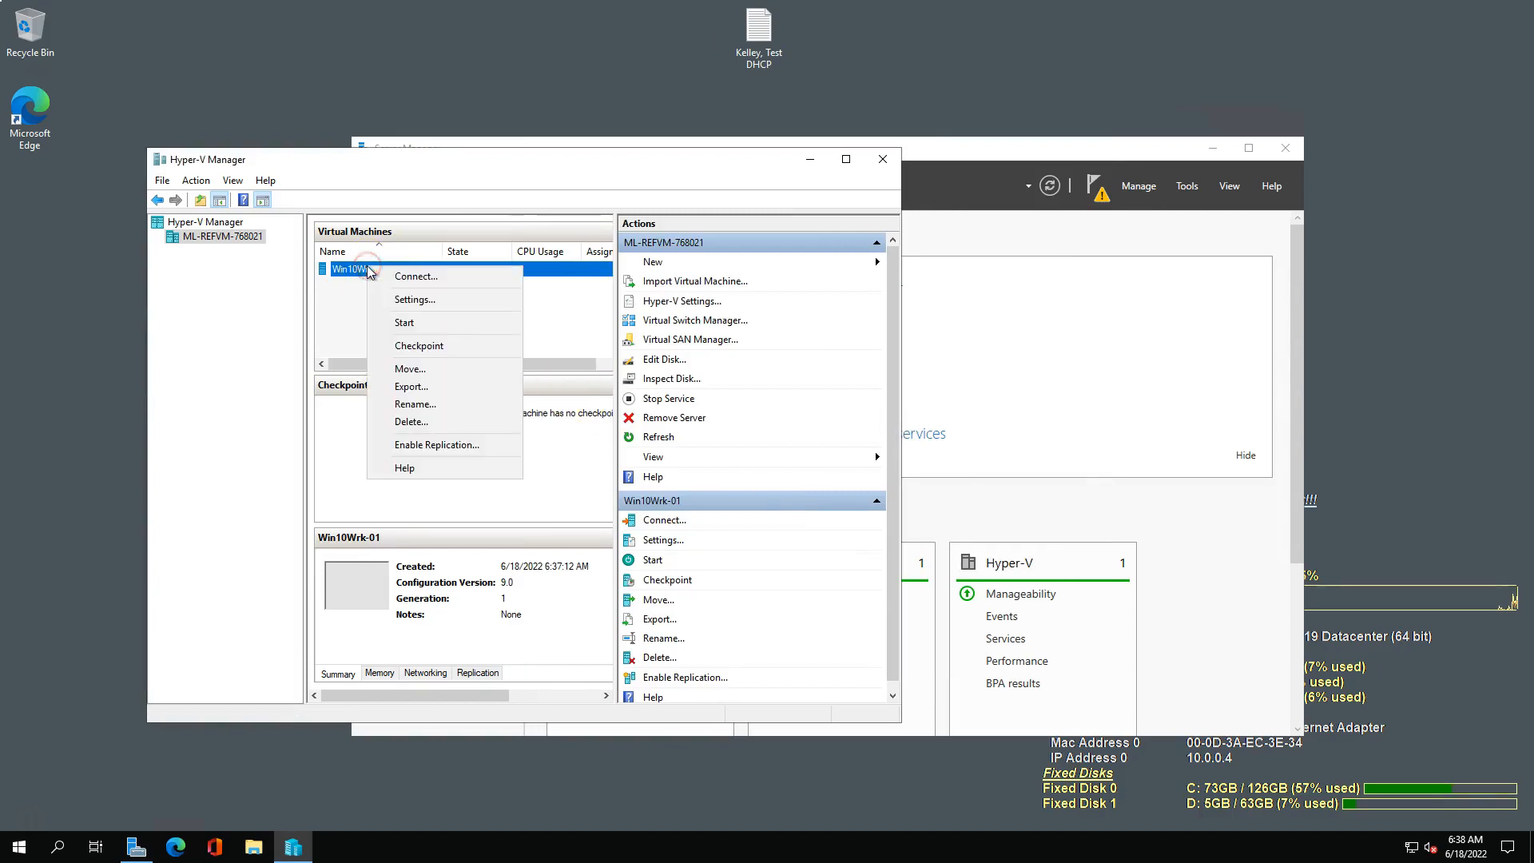
pyautogui.click(407, 301)
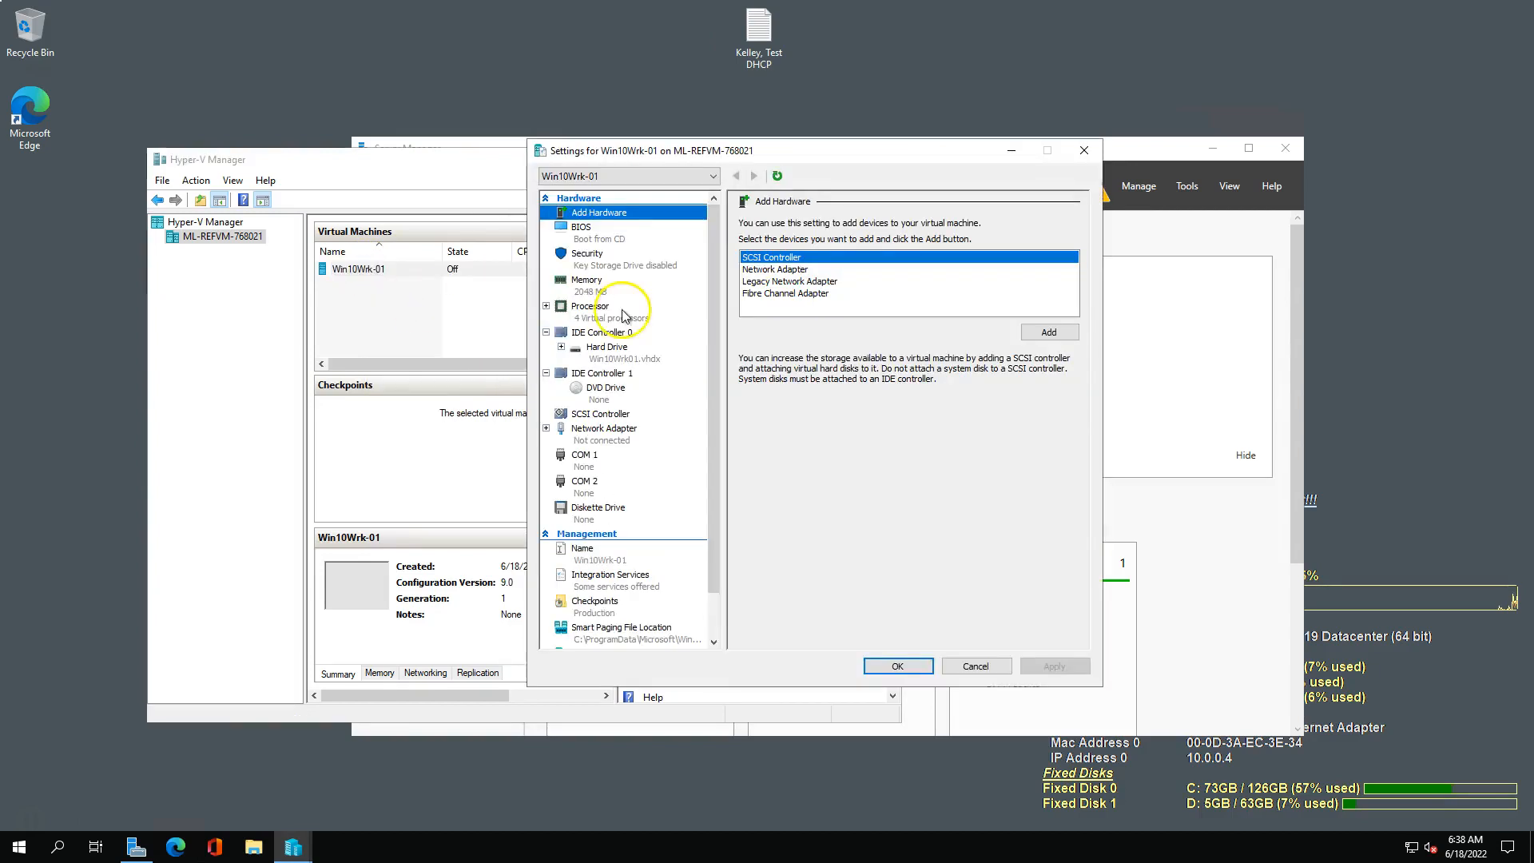
pyautogui.click(597, 433)
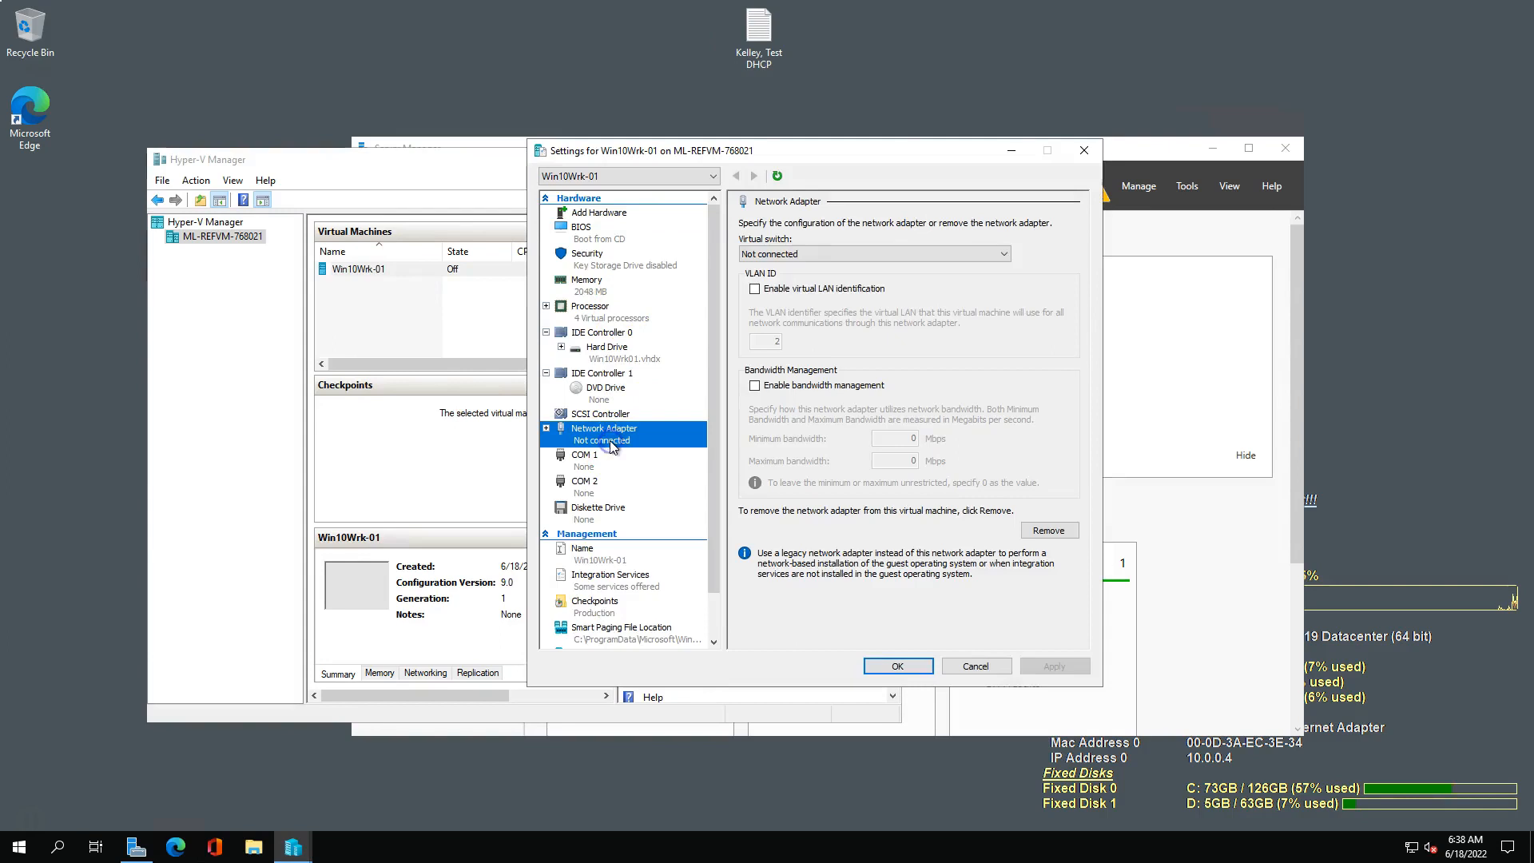
pyautogui.click(827, 258)
pyautogui.click(783, 289)
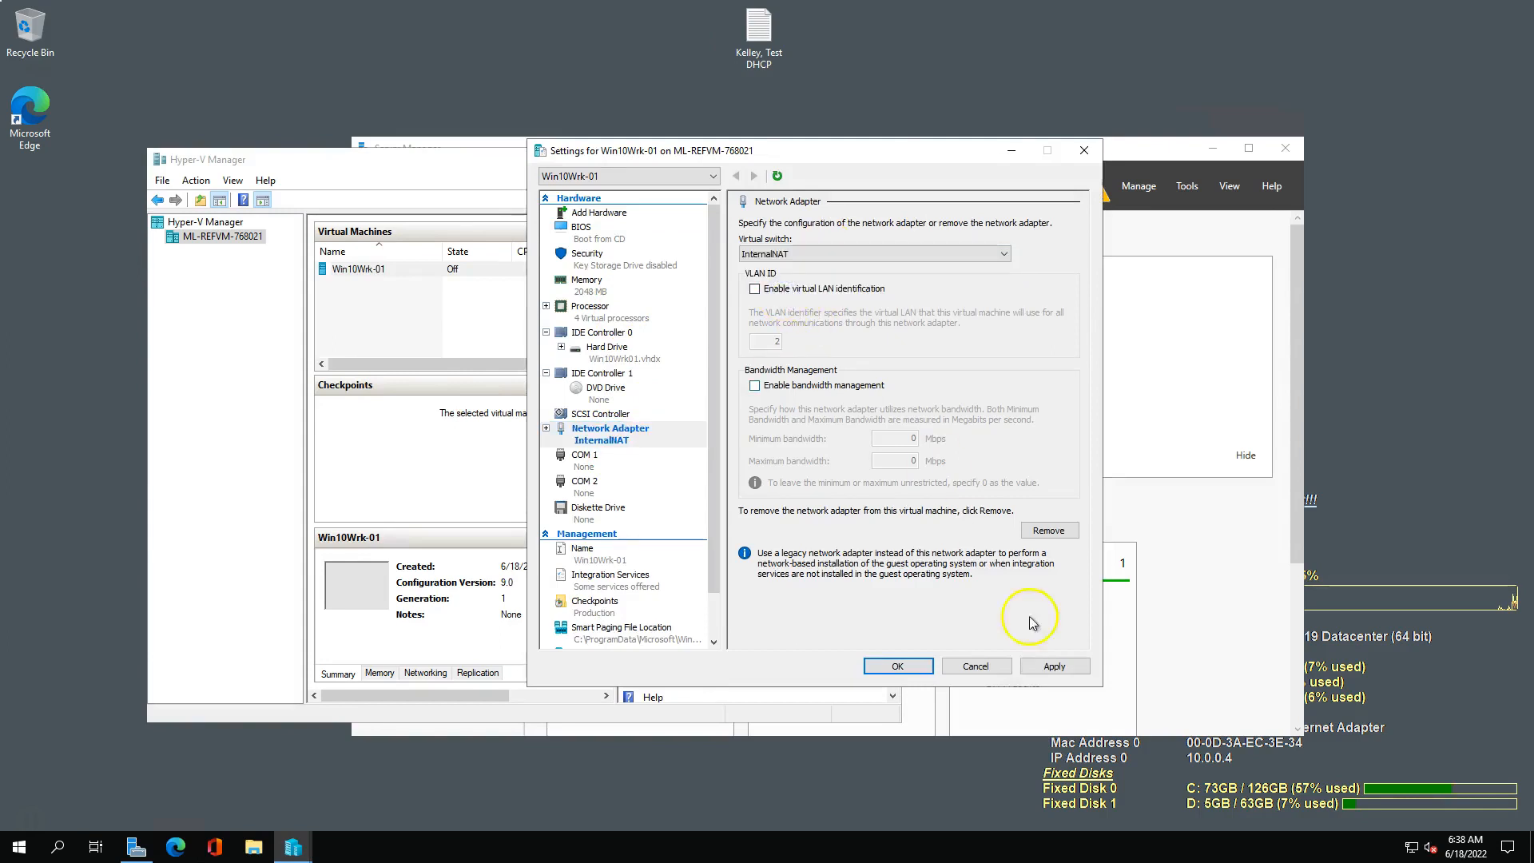
pyautogui.click(1049, 668)
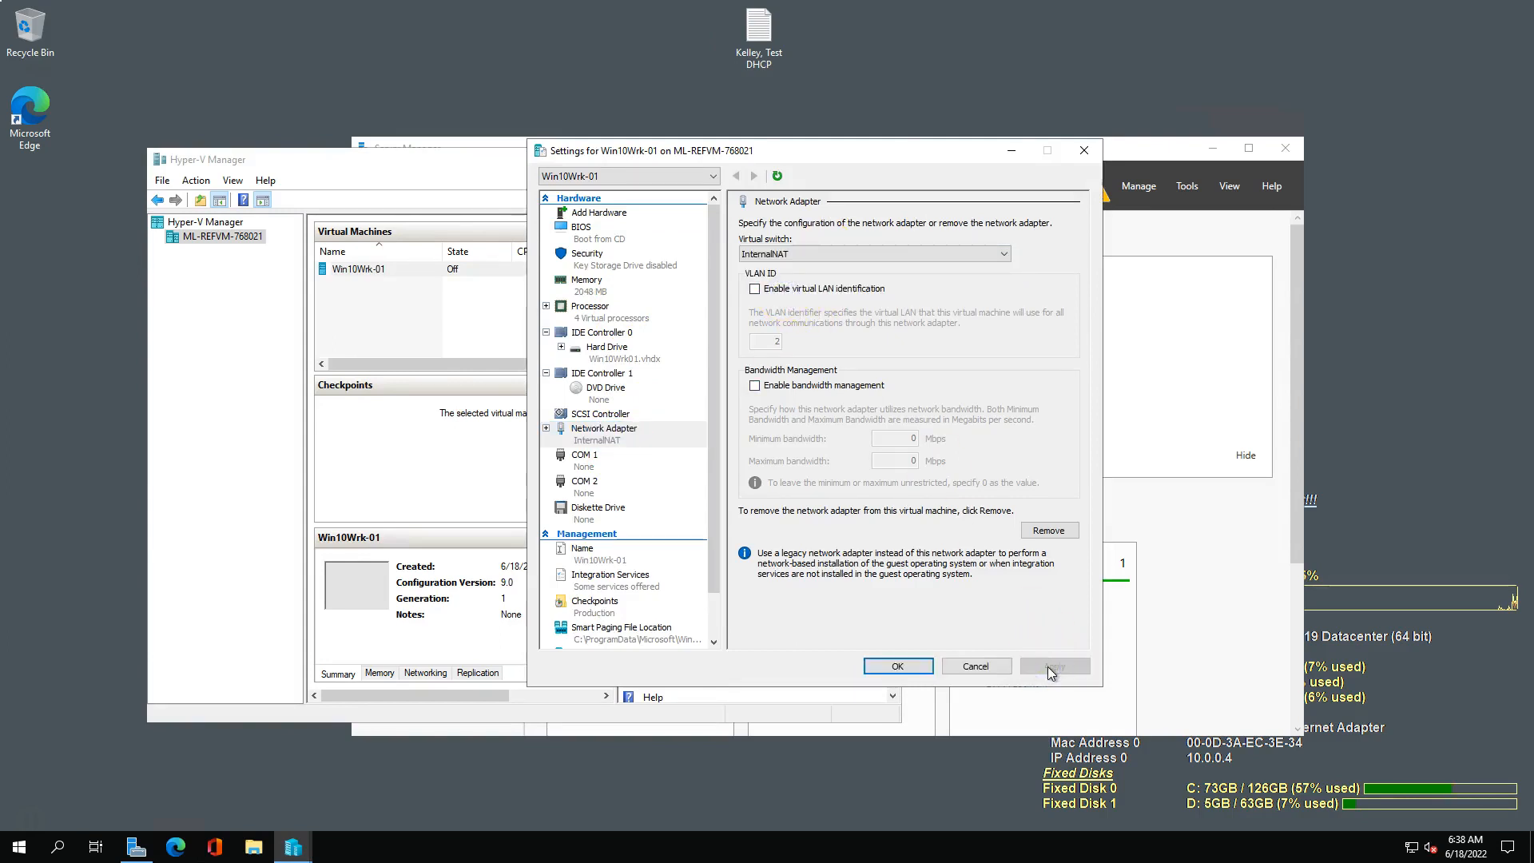
pyautogui.click(897, 666)
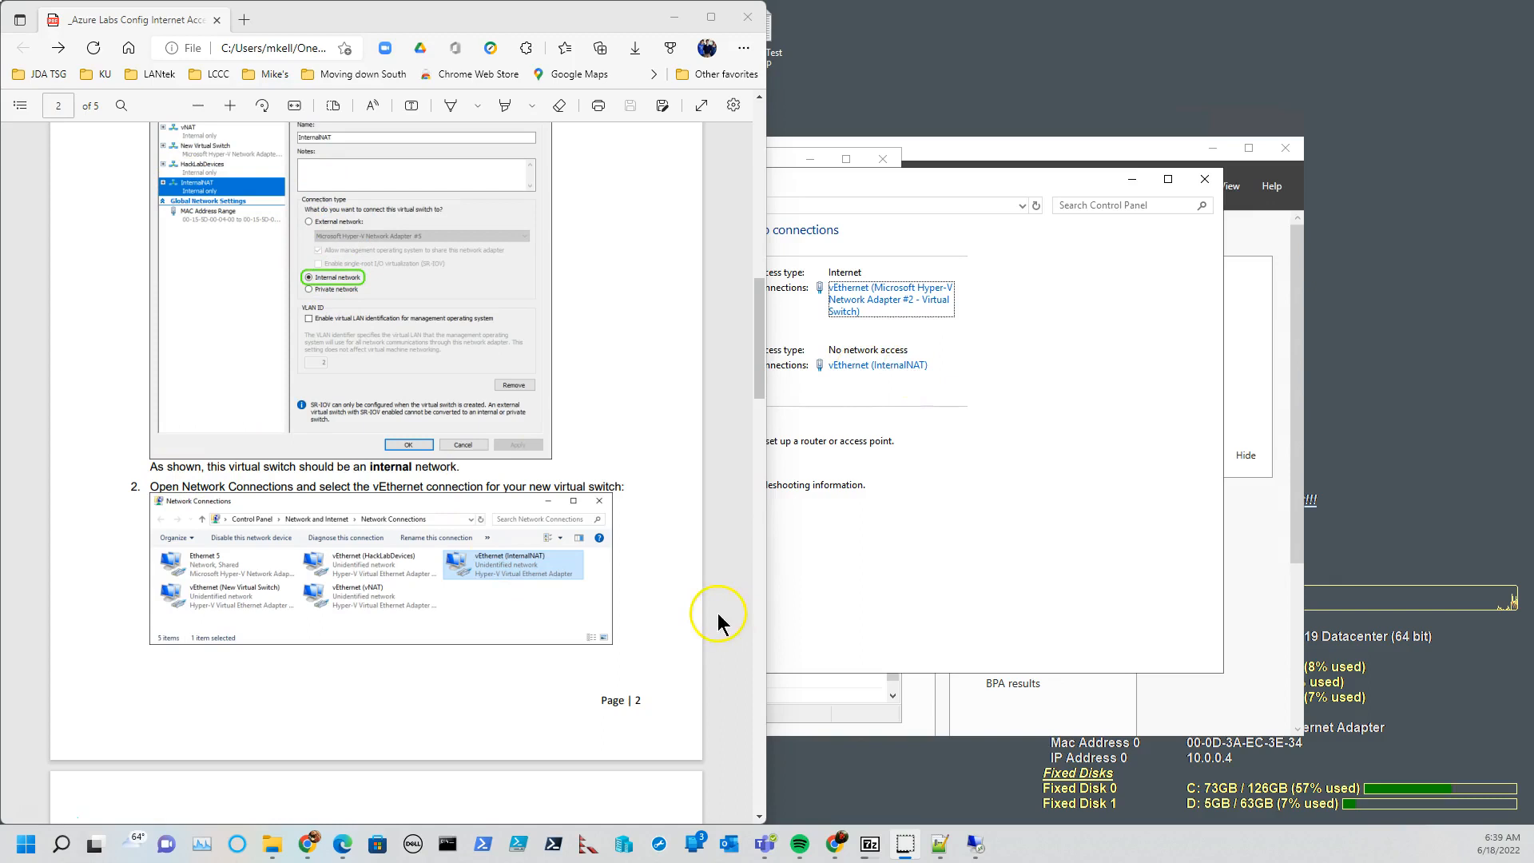
# Read the guide's static IP instructions and open the TCP/IPv4 properties of the vEthernet (InternalNAT) connection.
pyautogui.scroll(-6, 702, 615)
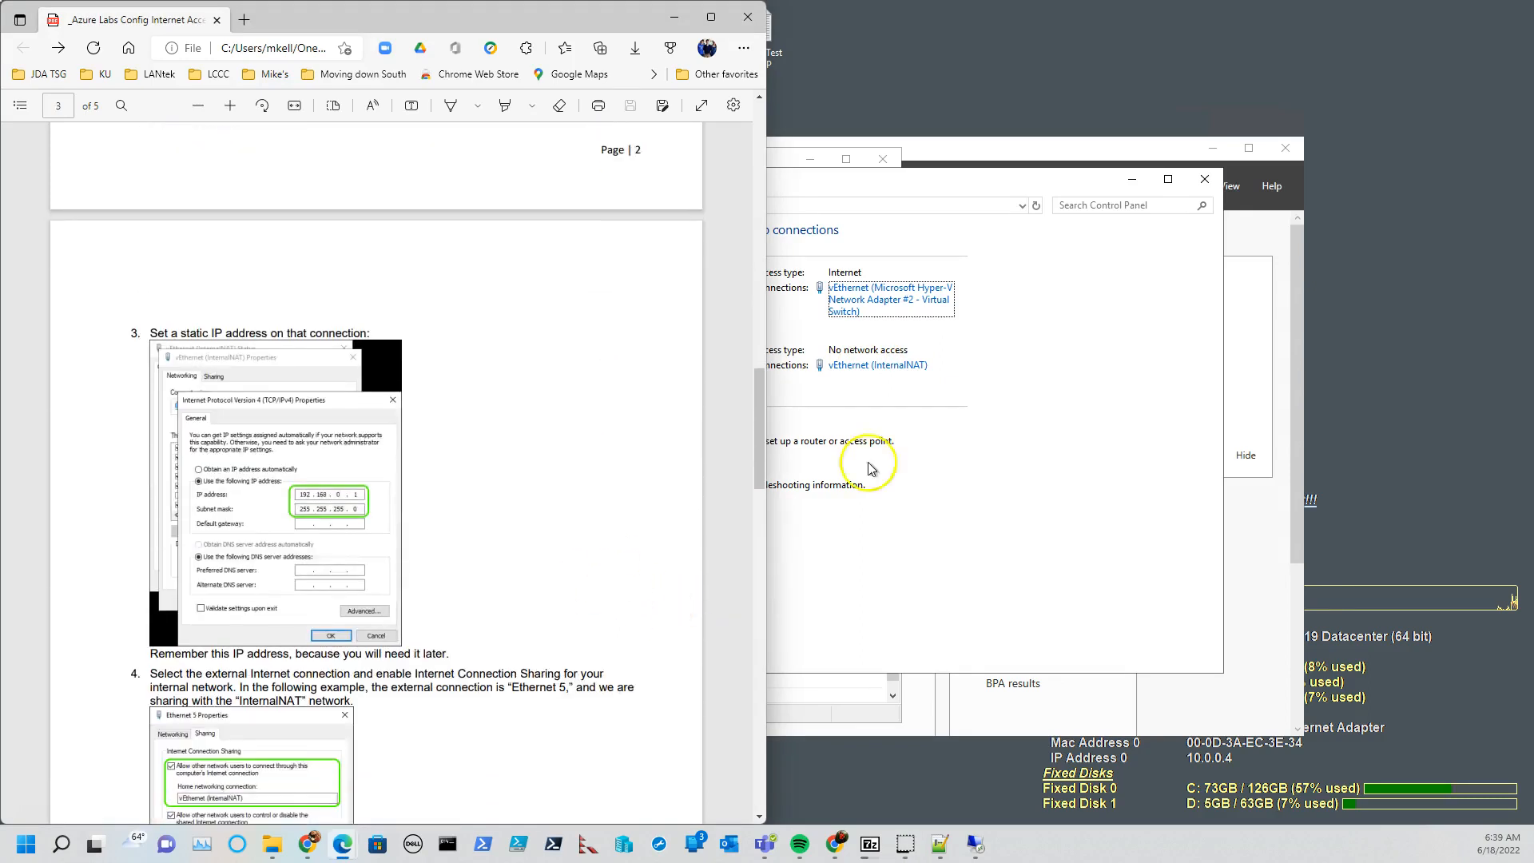
pyautogui.click(894, 365)
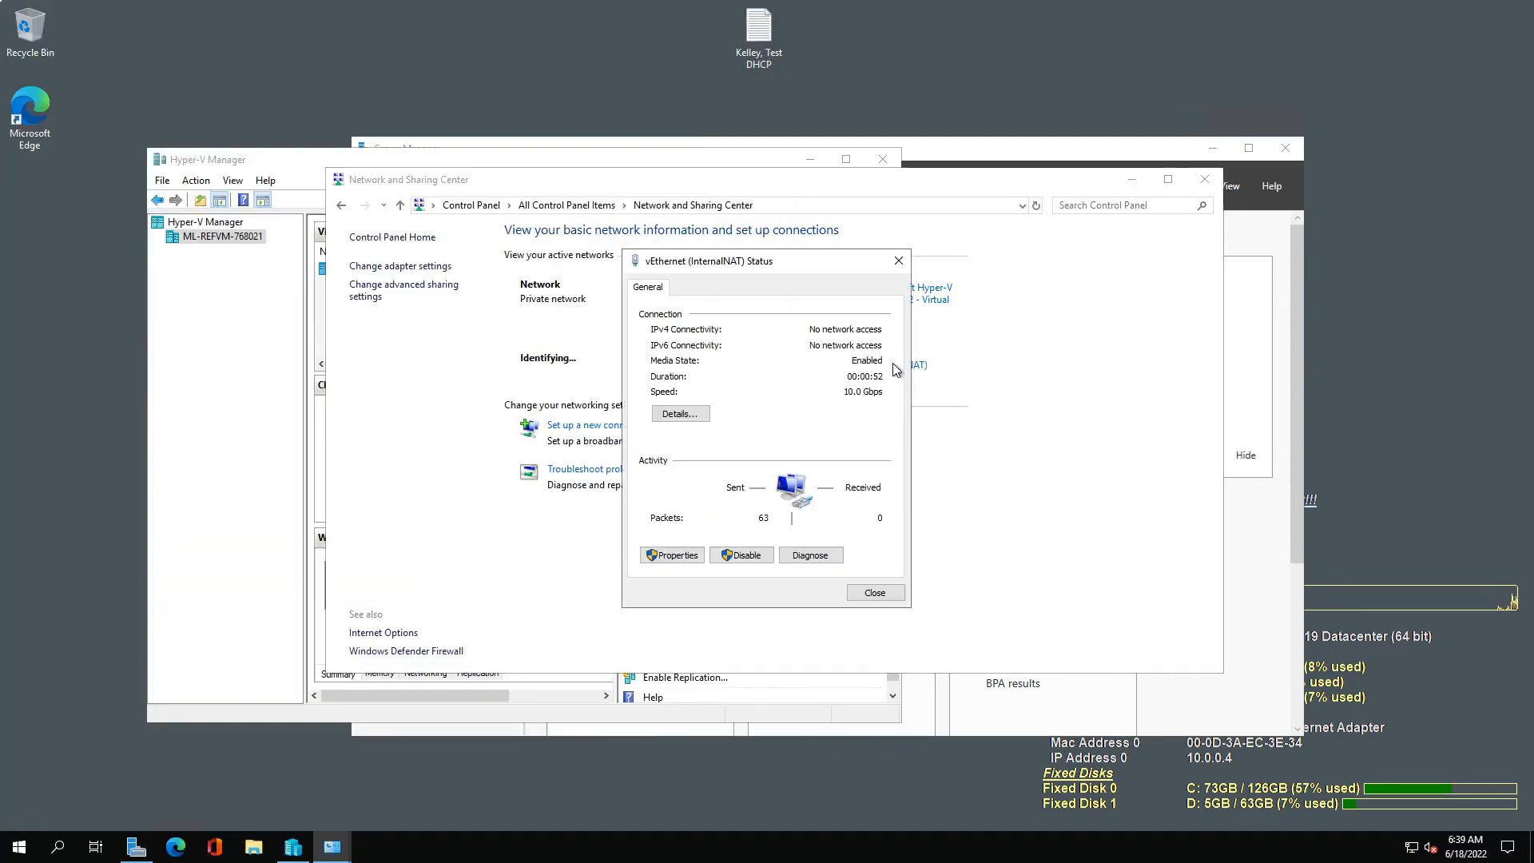
pyautogui.click(670, 555)
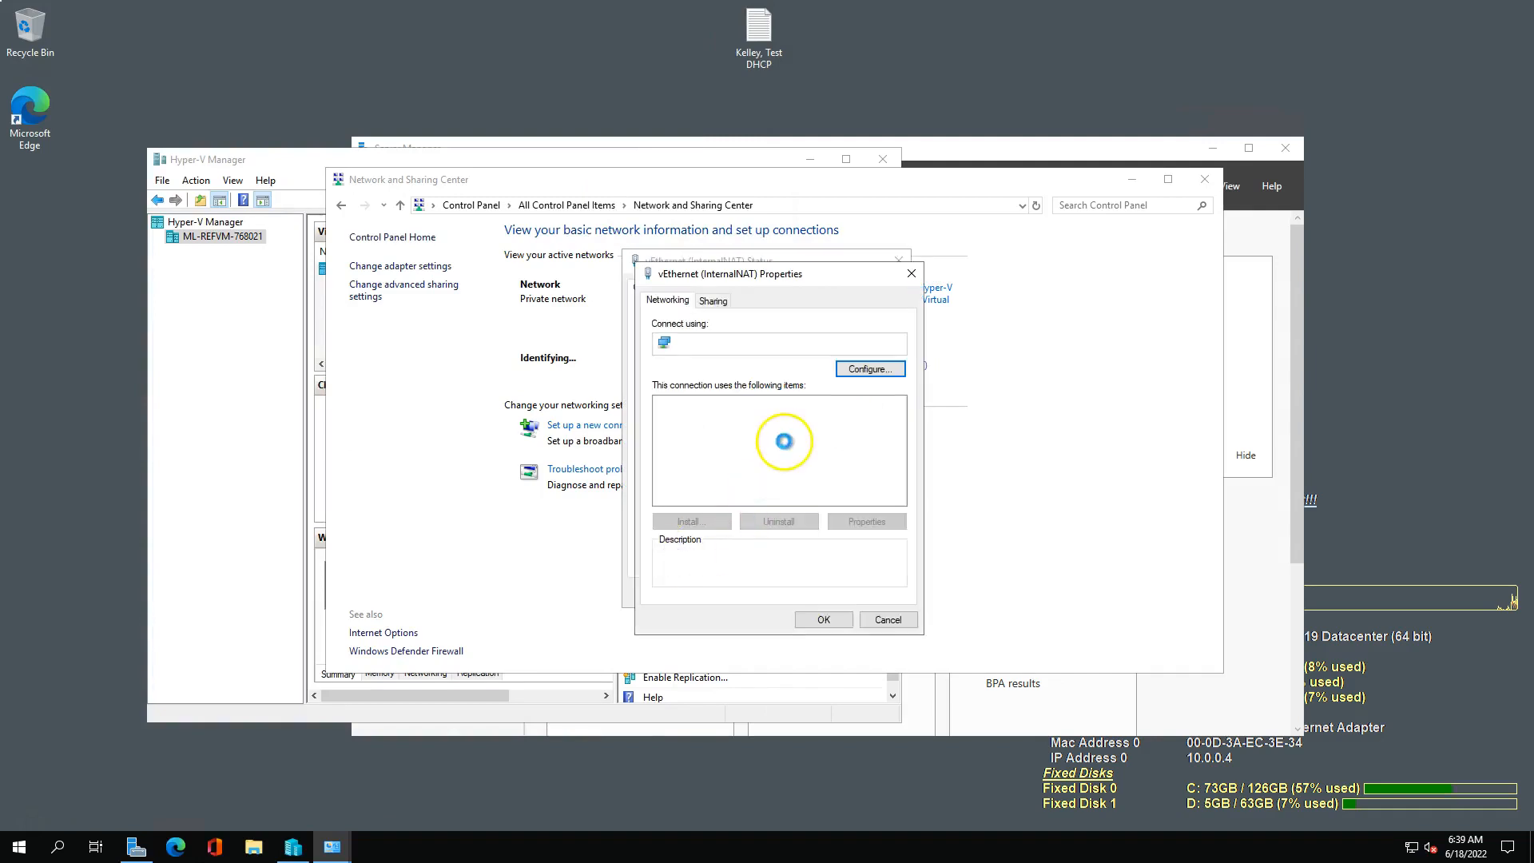
pyautogui.click(783, 446)
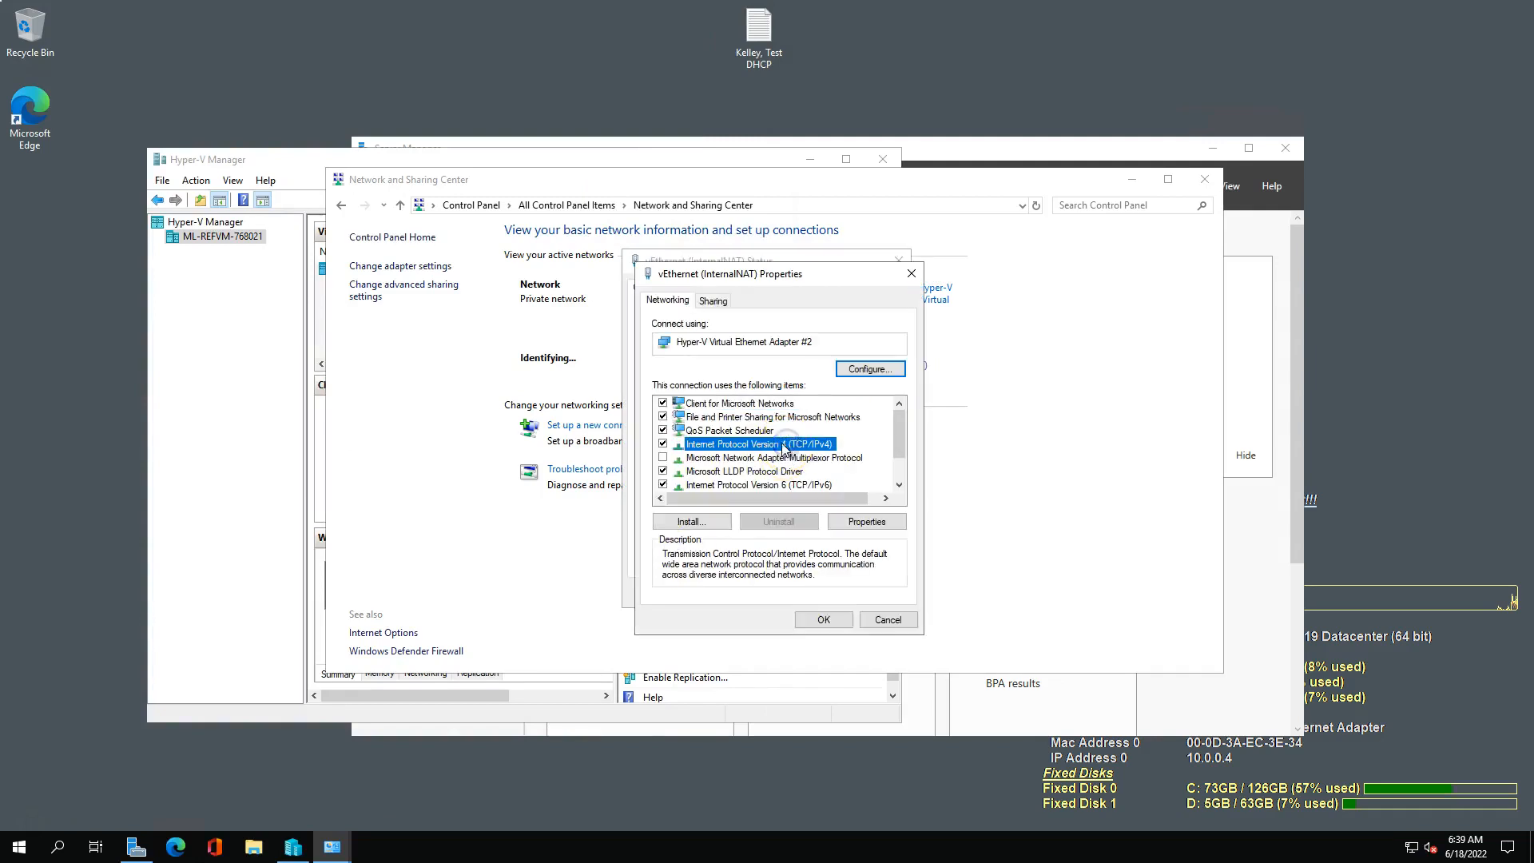
pyautogui.click(867, 523)
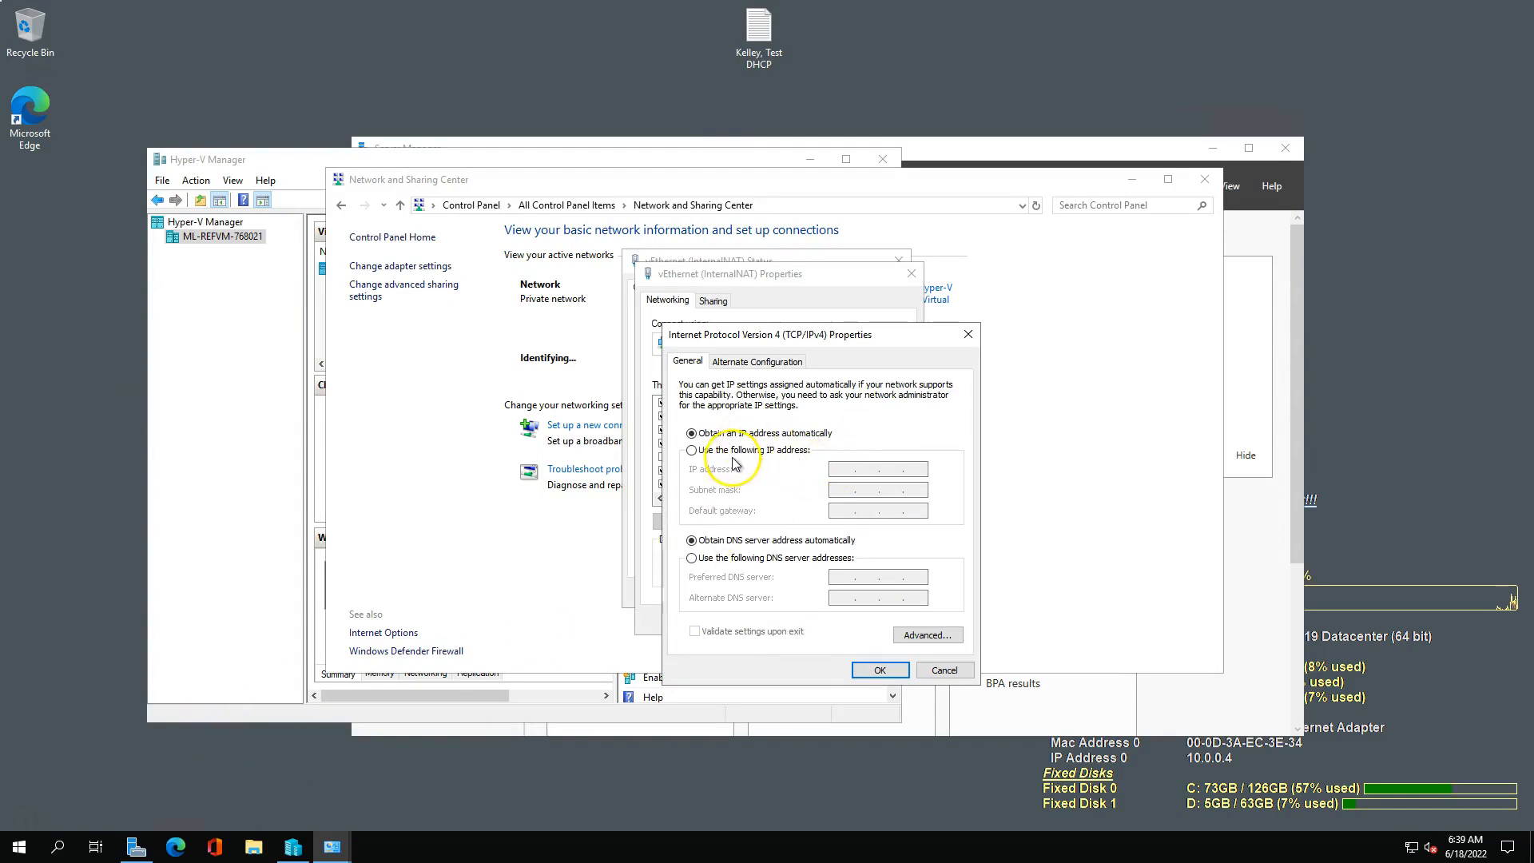
# Assign vEthernet (InternalNAT) the static IP address 192.168.137.1 with subnet mask 255.255.255.0, checking the guide before saving.
pyautogui.click(731, 450)
pyautogui.click(839, 474)
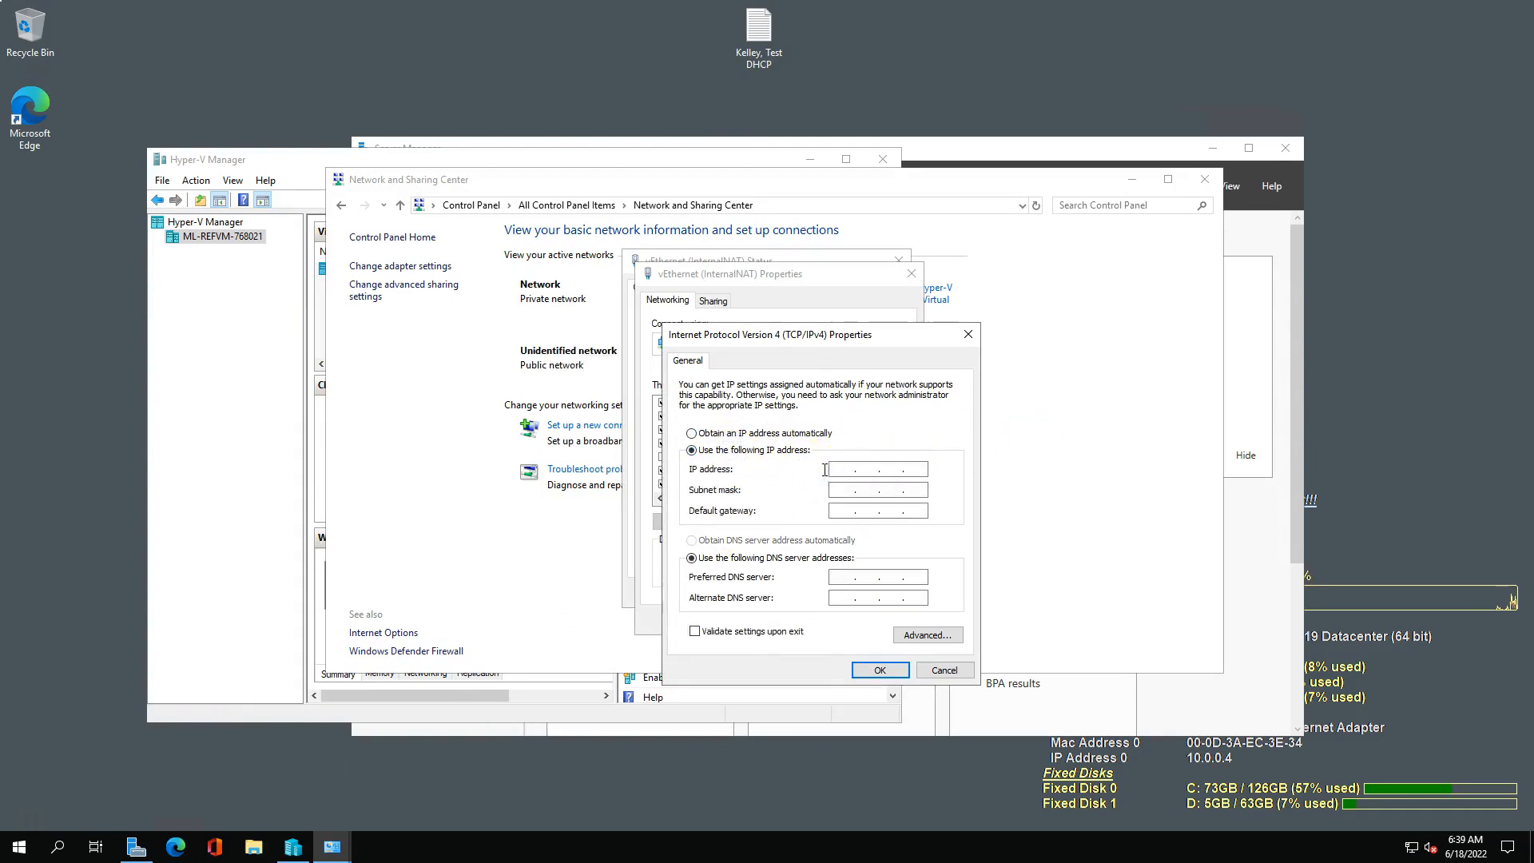
pyautogui.click(837, 468)
pyautogui.moveTo(0, 16); pyautogui.dragTo(506, 14)
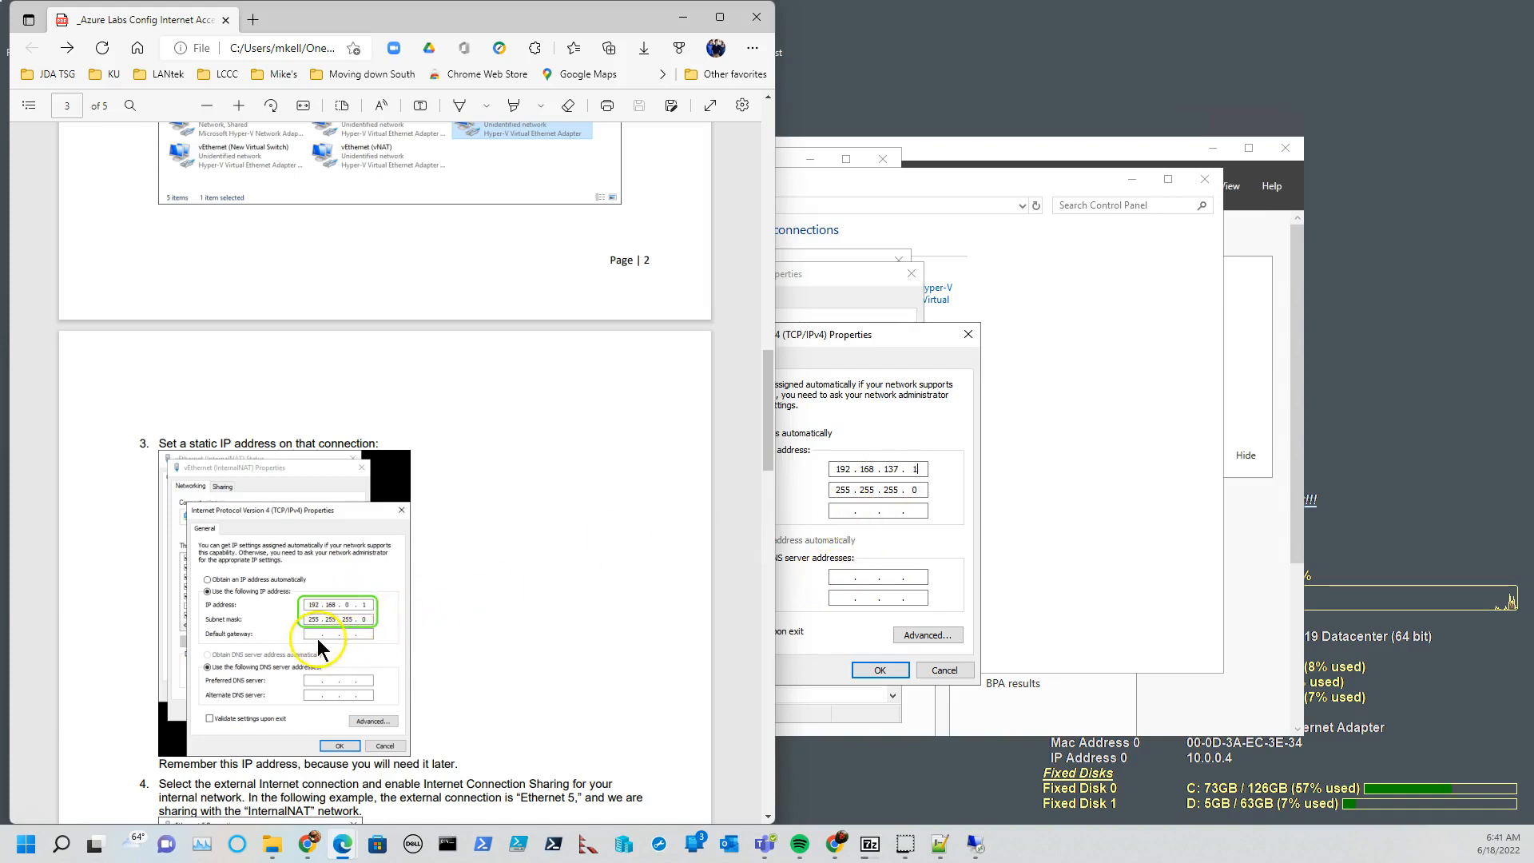
pyautogui.click(554, 18)
pyautogui.moveTo(554, 17); pyautogui.dragTo(0, 30)
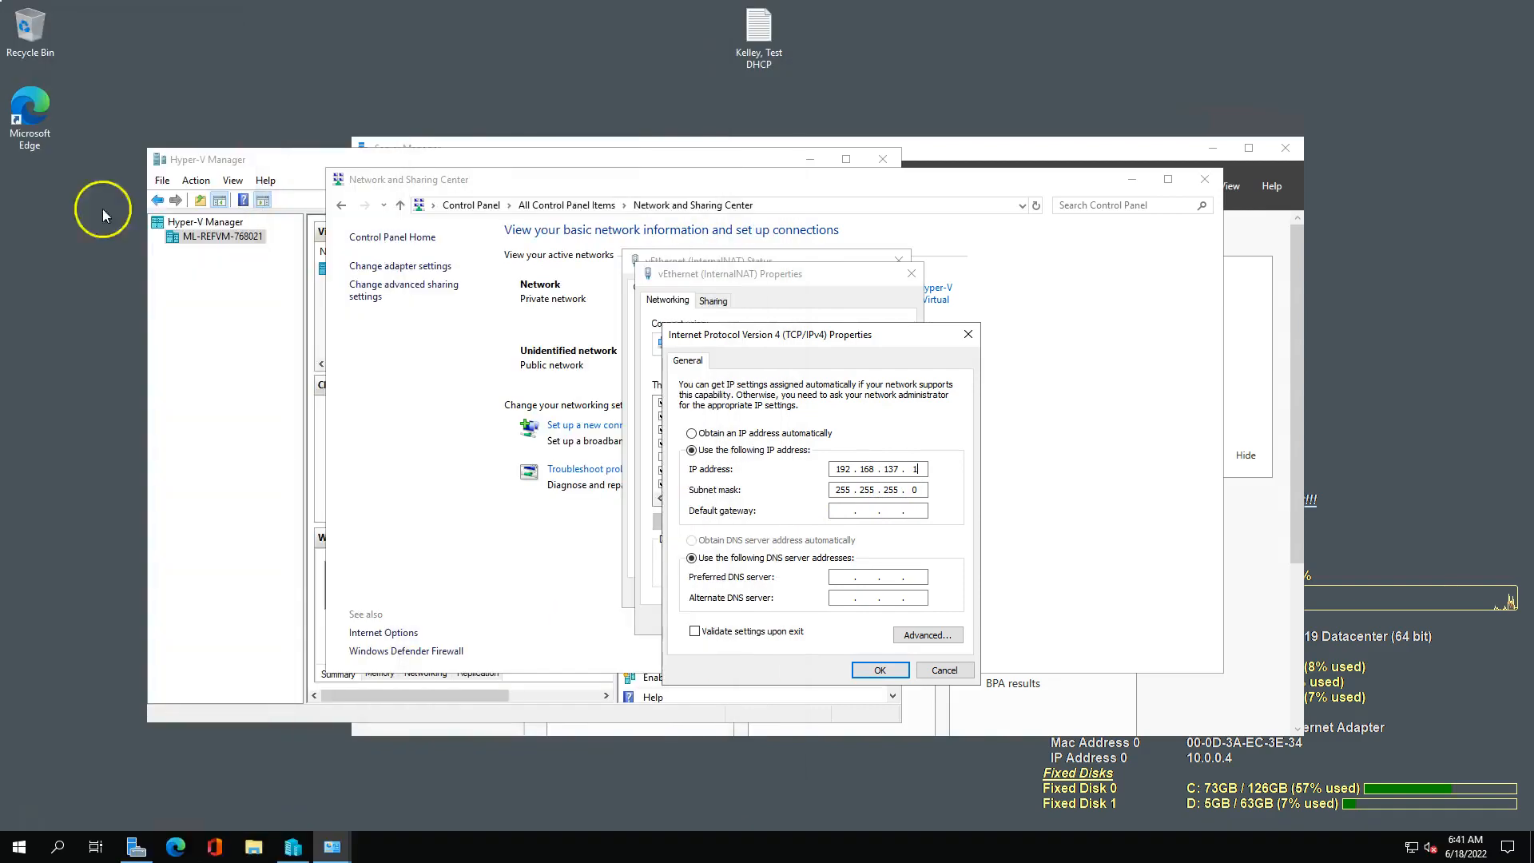
pyautogui.click(875, 670)
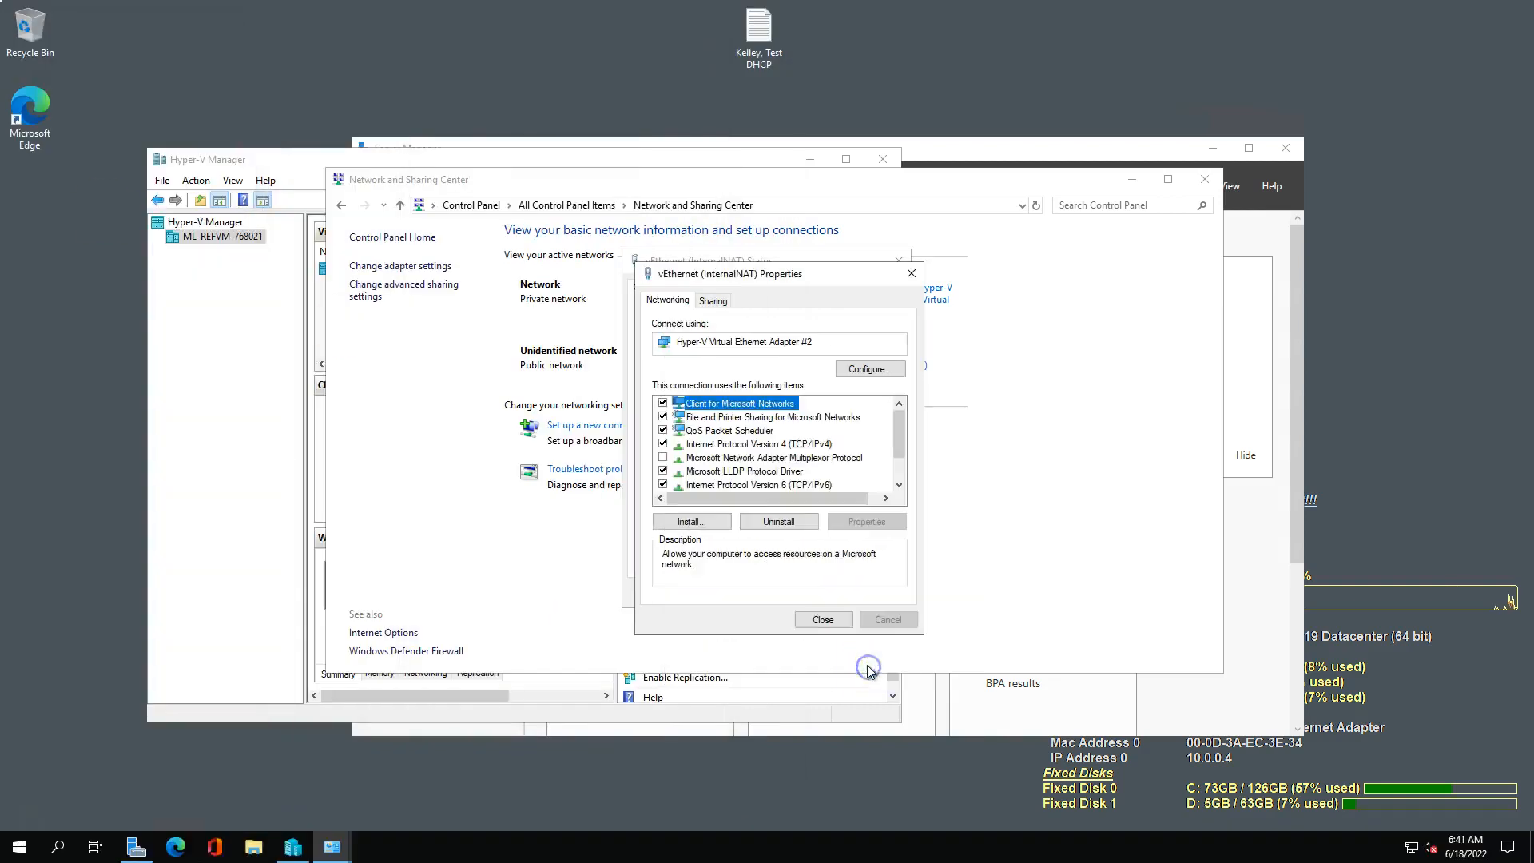
pyautogui.click(823, 619)
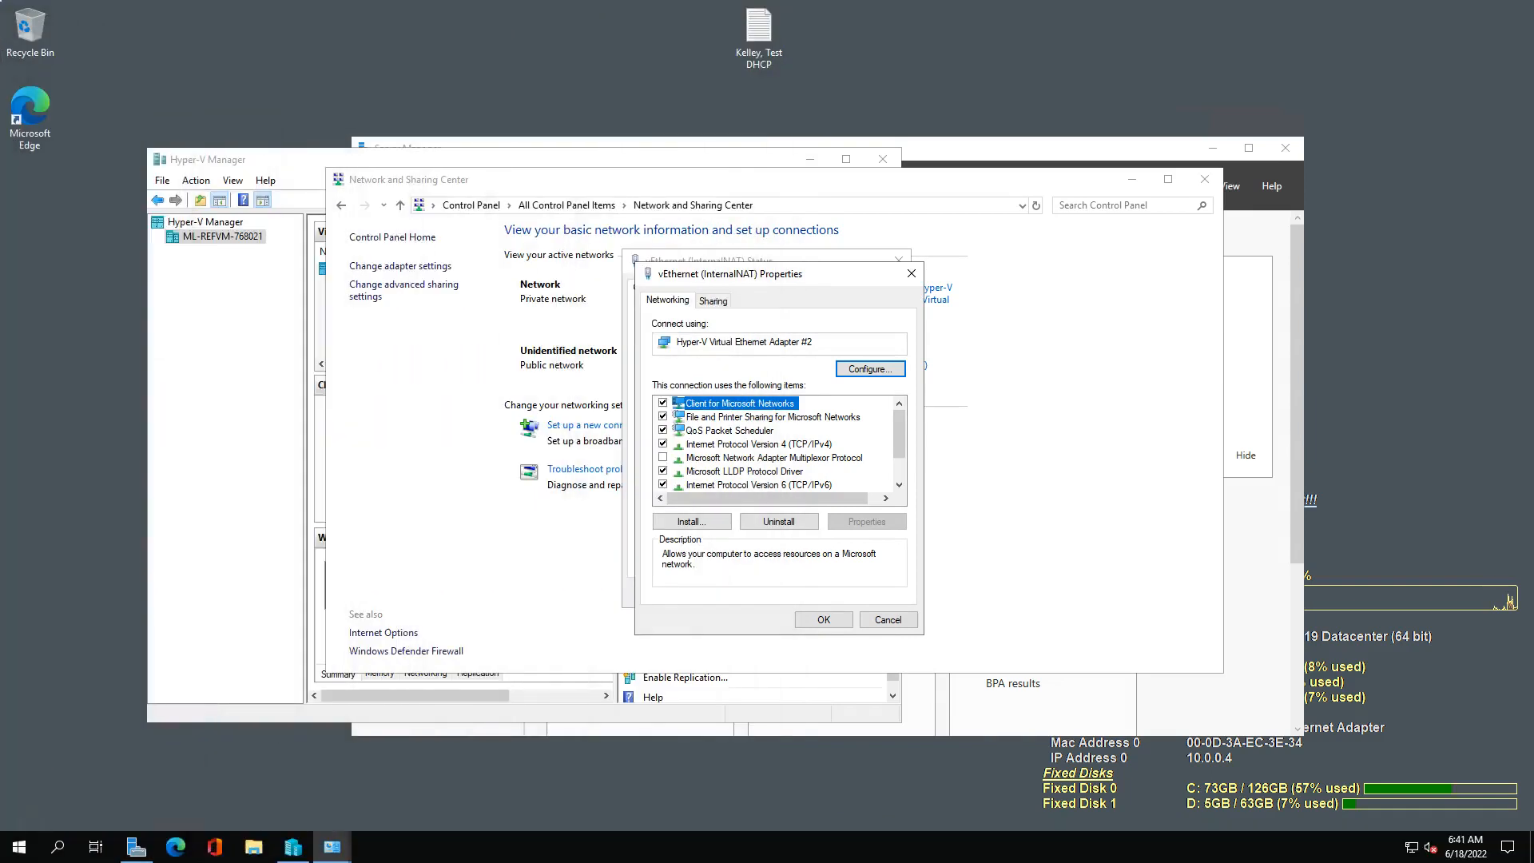
pyautogui.click(712, 301)
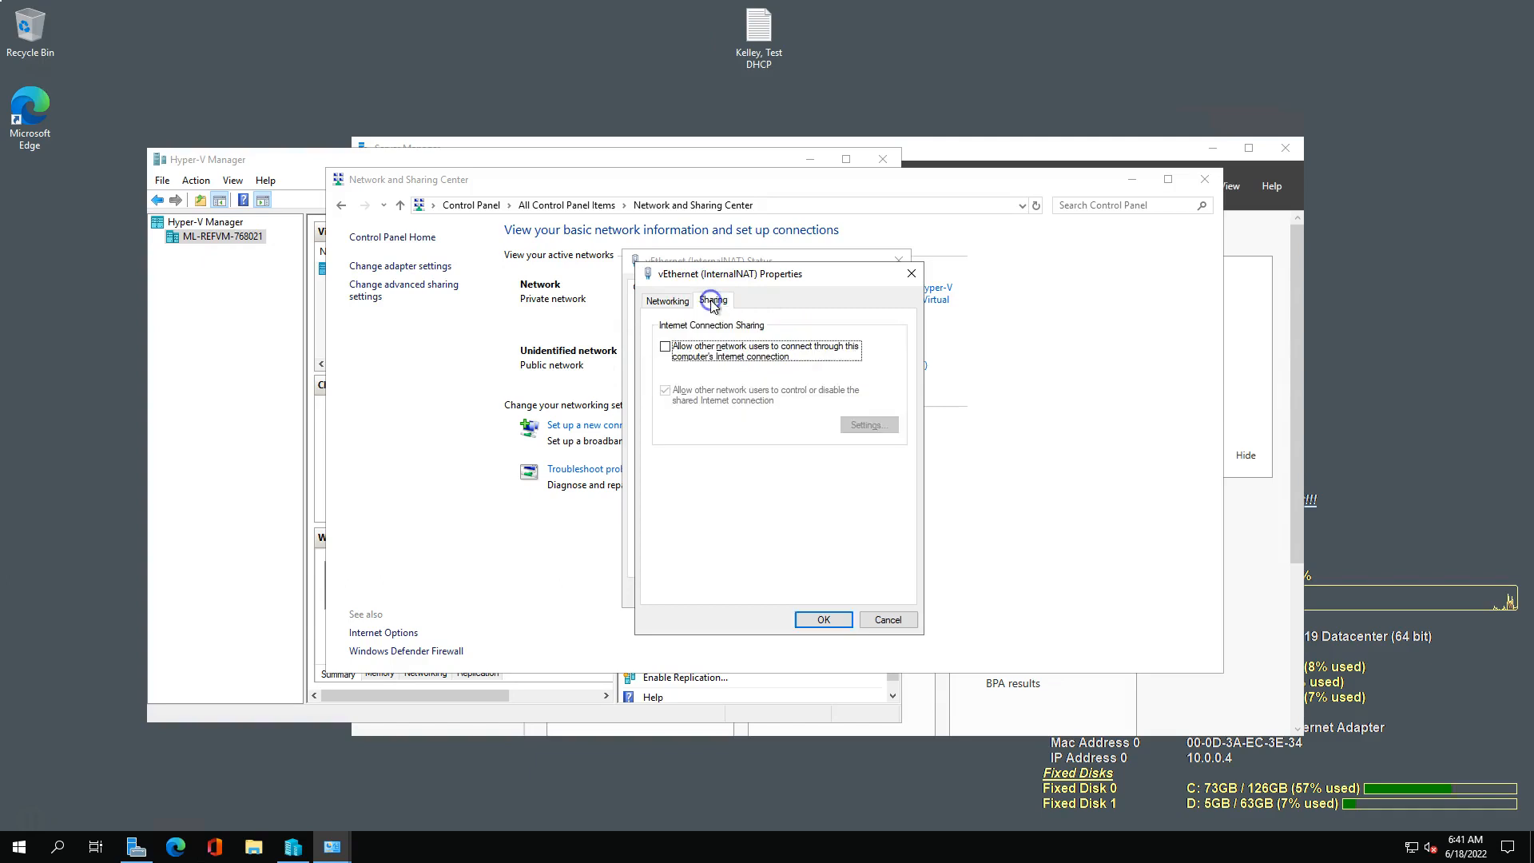
pyautogui.click(670, 348)
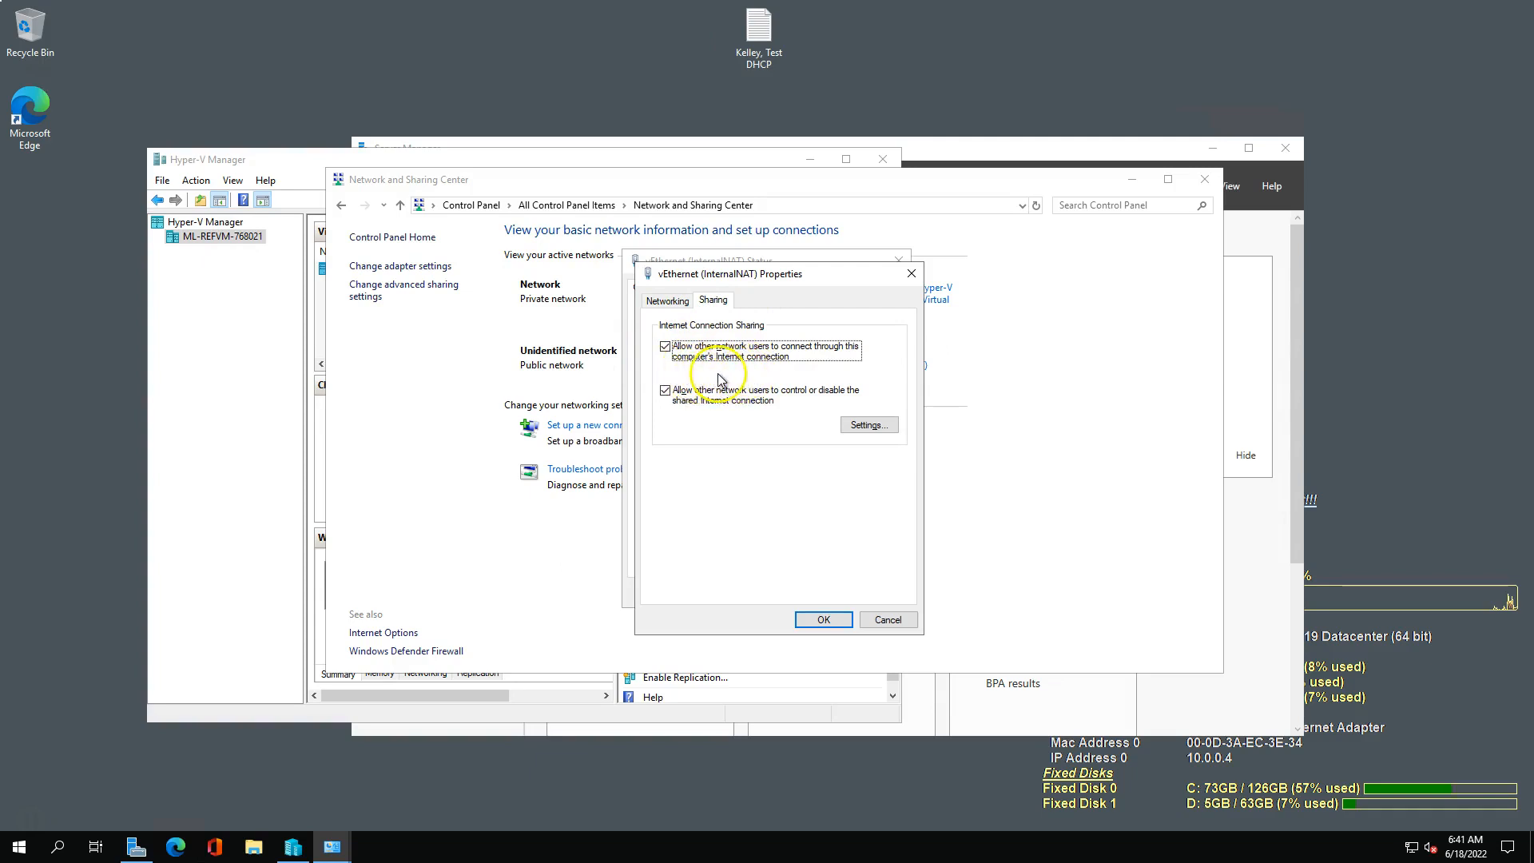
pyautogui.moveTo(0, 53); pyautogui.dragTo(0, 20)
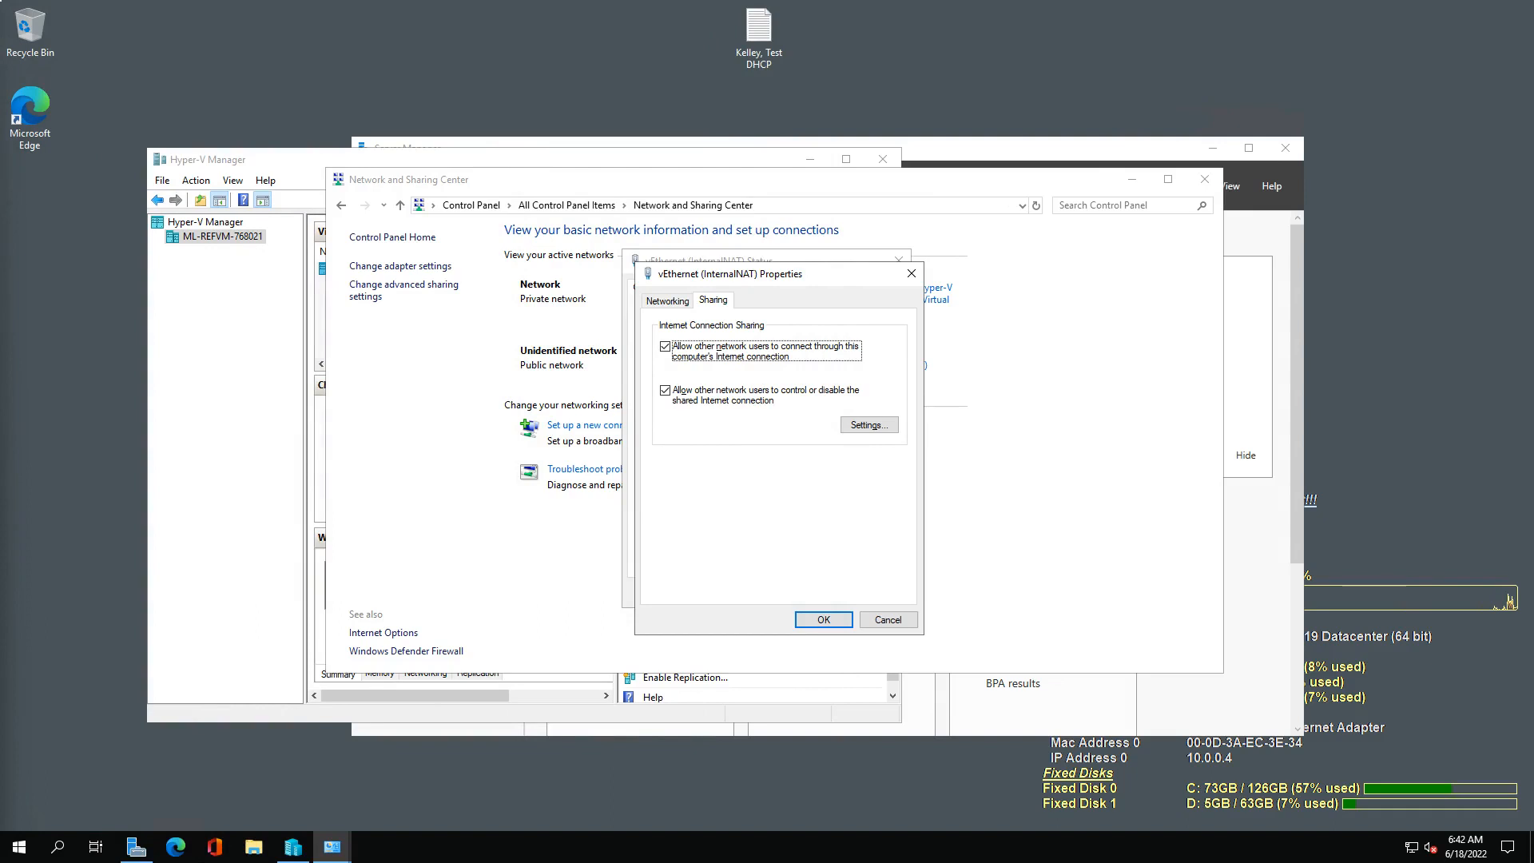
pyautogui.click(886, 620)
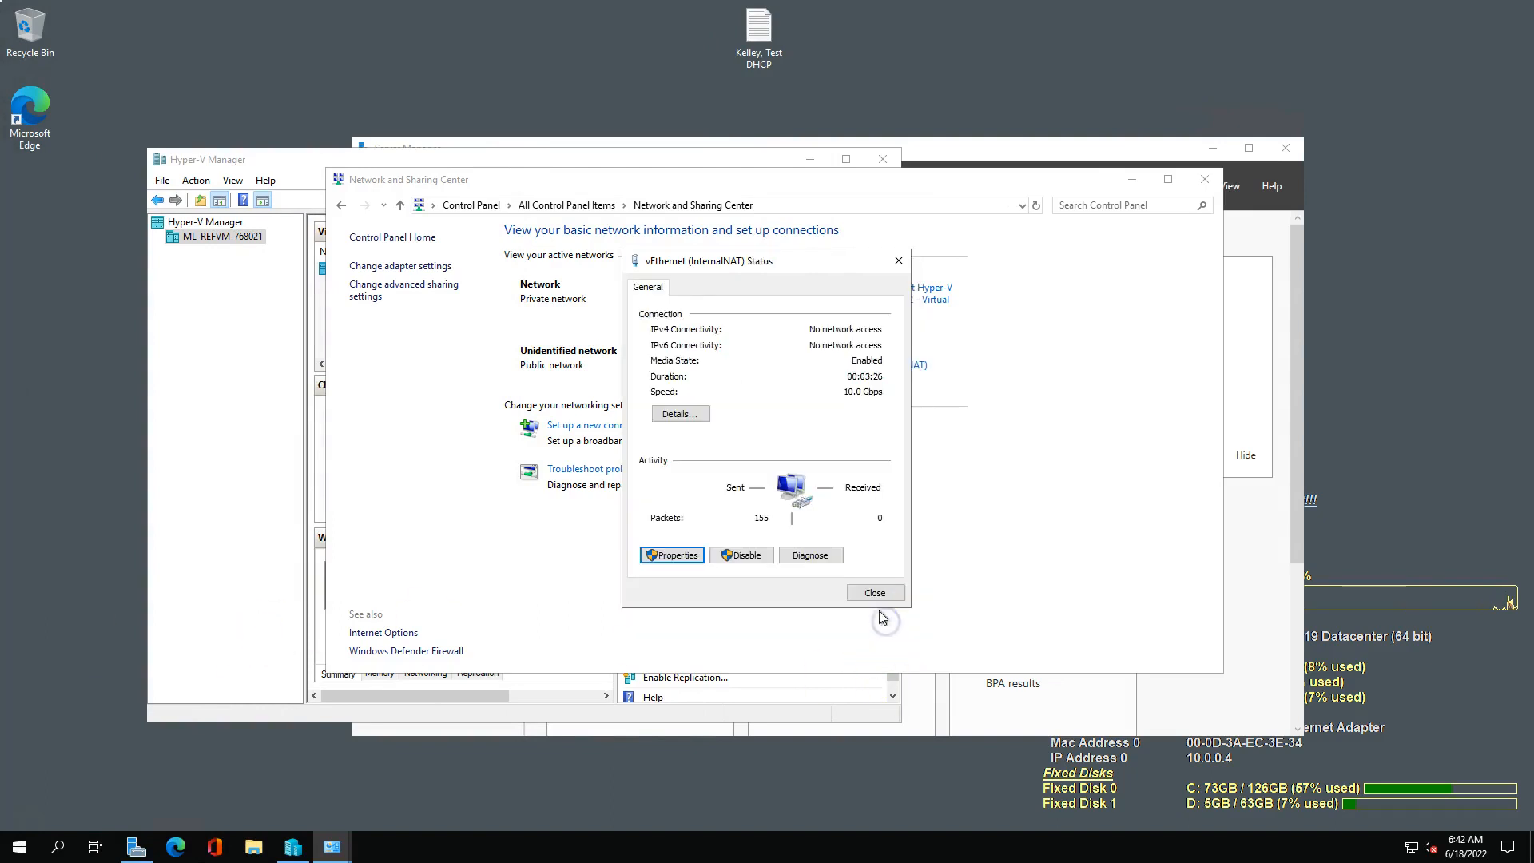
pyautogui.click(877, 592)
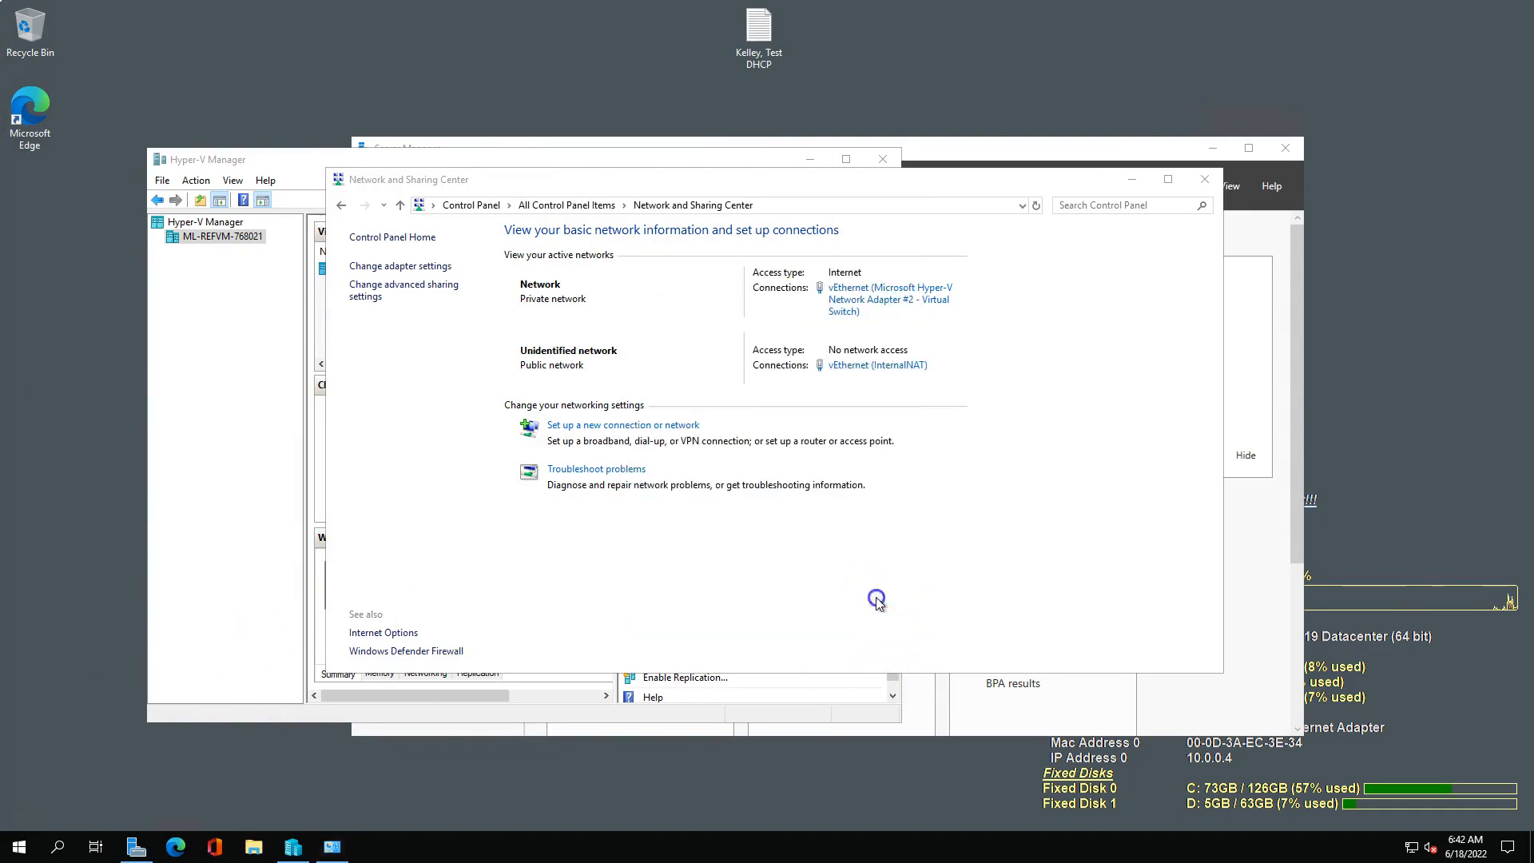
pyautogui.click(882, 299)
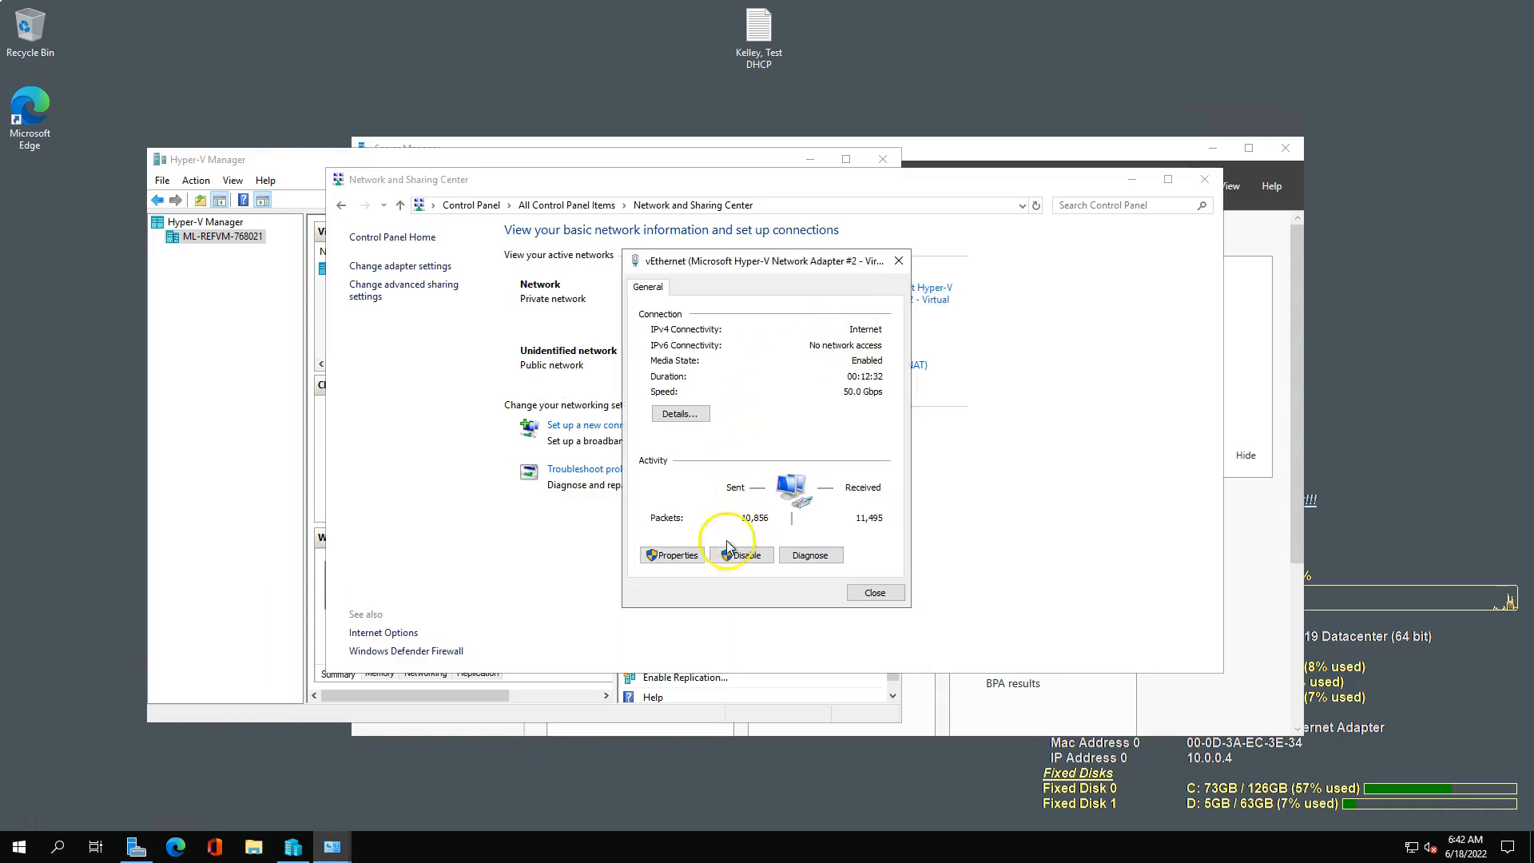
pyautogui.click(674, 555)
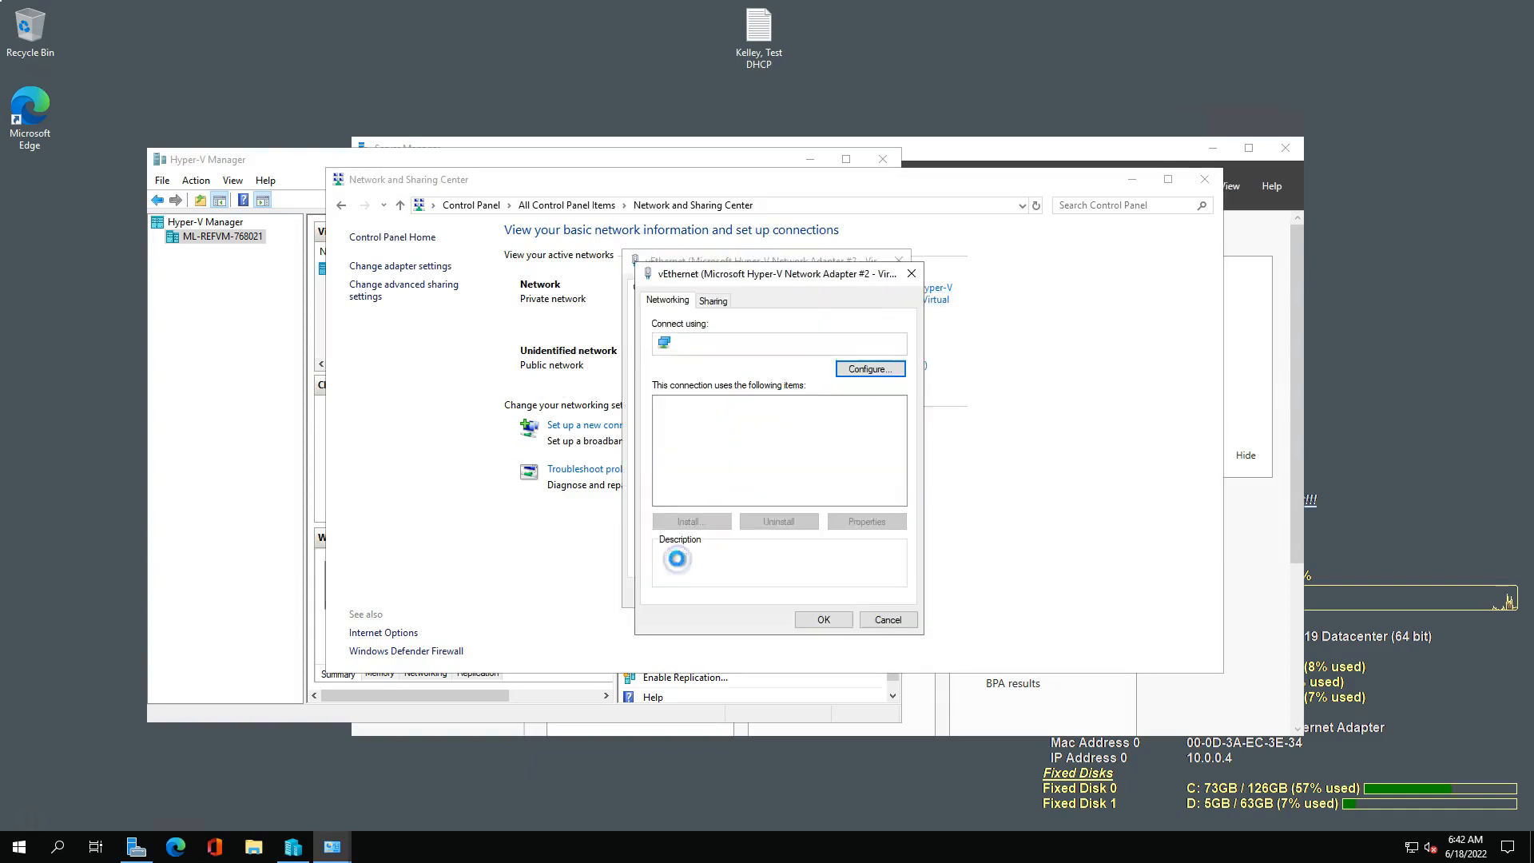
pyautogui.click(713, 304)
pyautogui.click(677, 348)
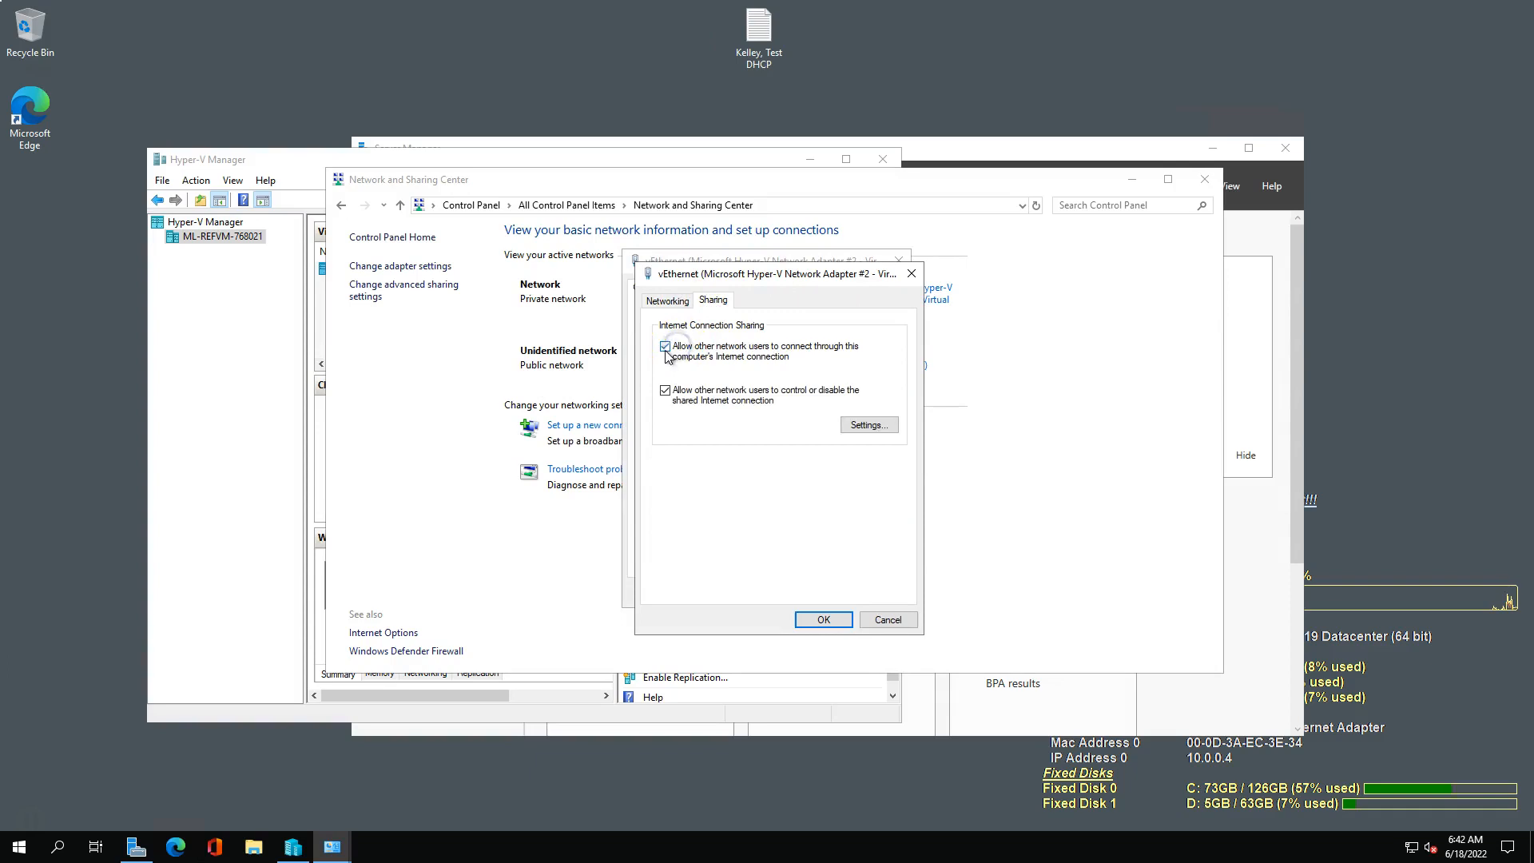
pyautogui.moveTo(0, 88); pyautogui.dragTo(580, 21)
pyautogui.scroll(-2, 304, 615)
pyautogui.scroll(-2, 303, 615)
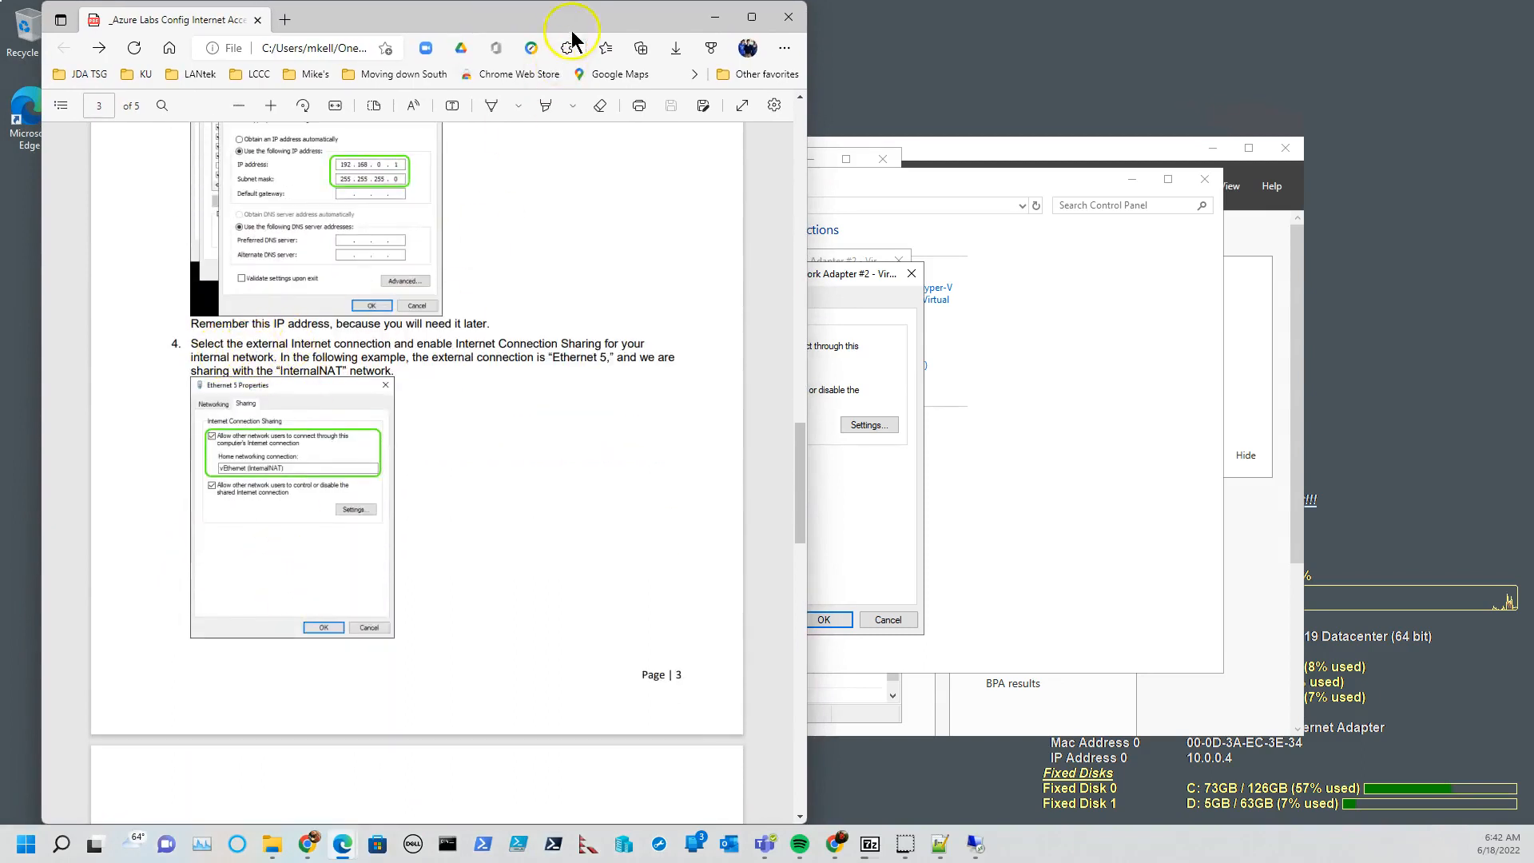
pyautogui.moveTo(577, 11); pyautogui.dragTo(0, 36)
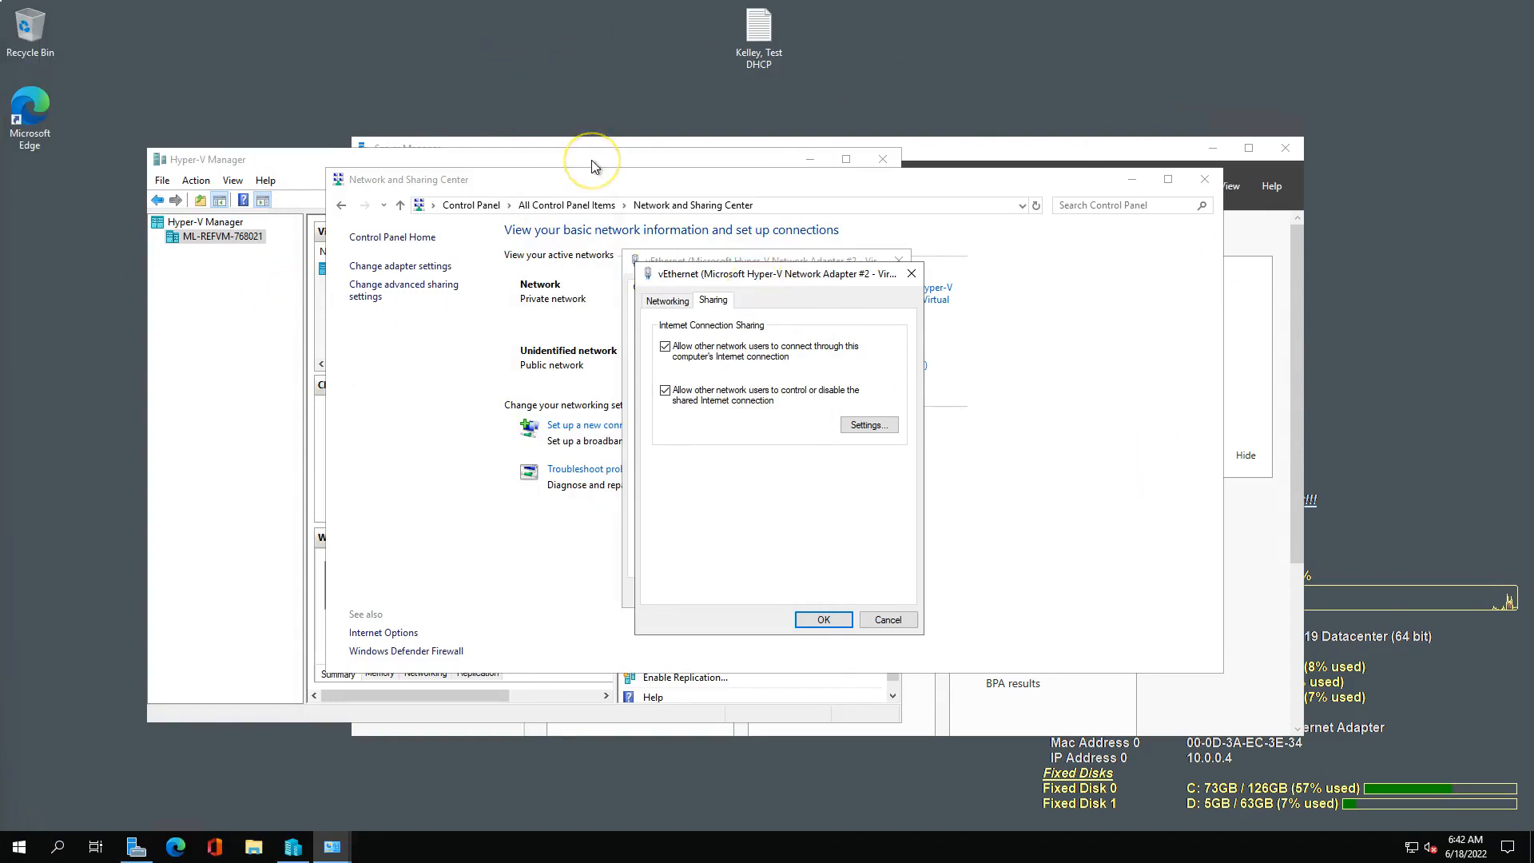
pyautogui.click(893, 622)
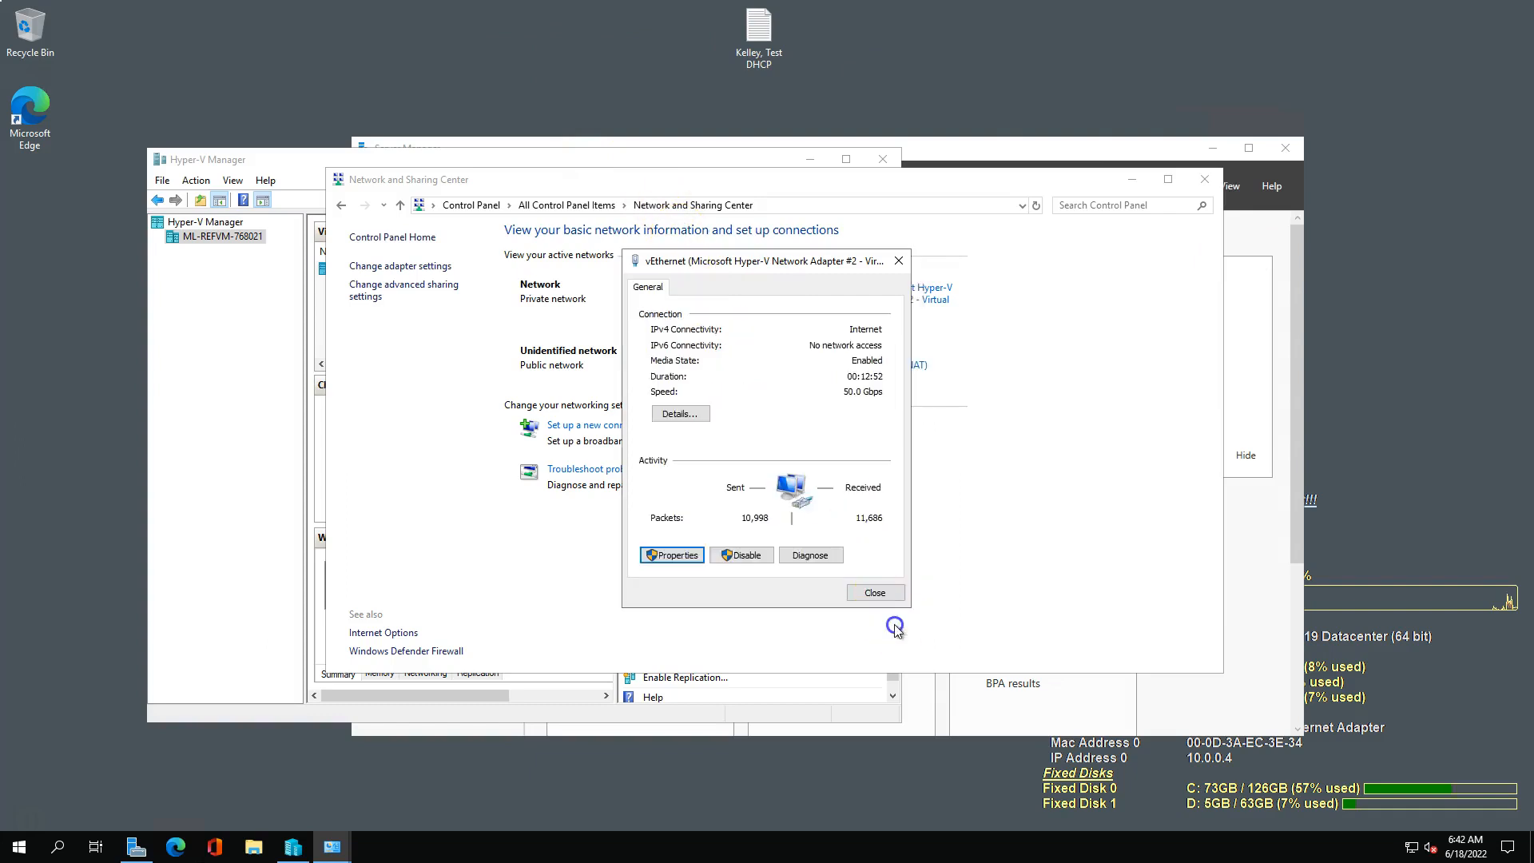
pyautogui.click(874, 593)
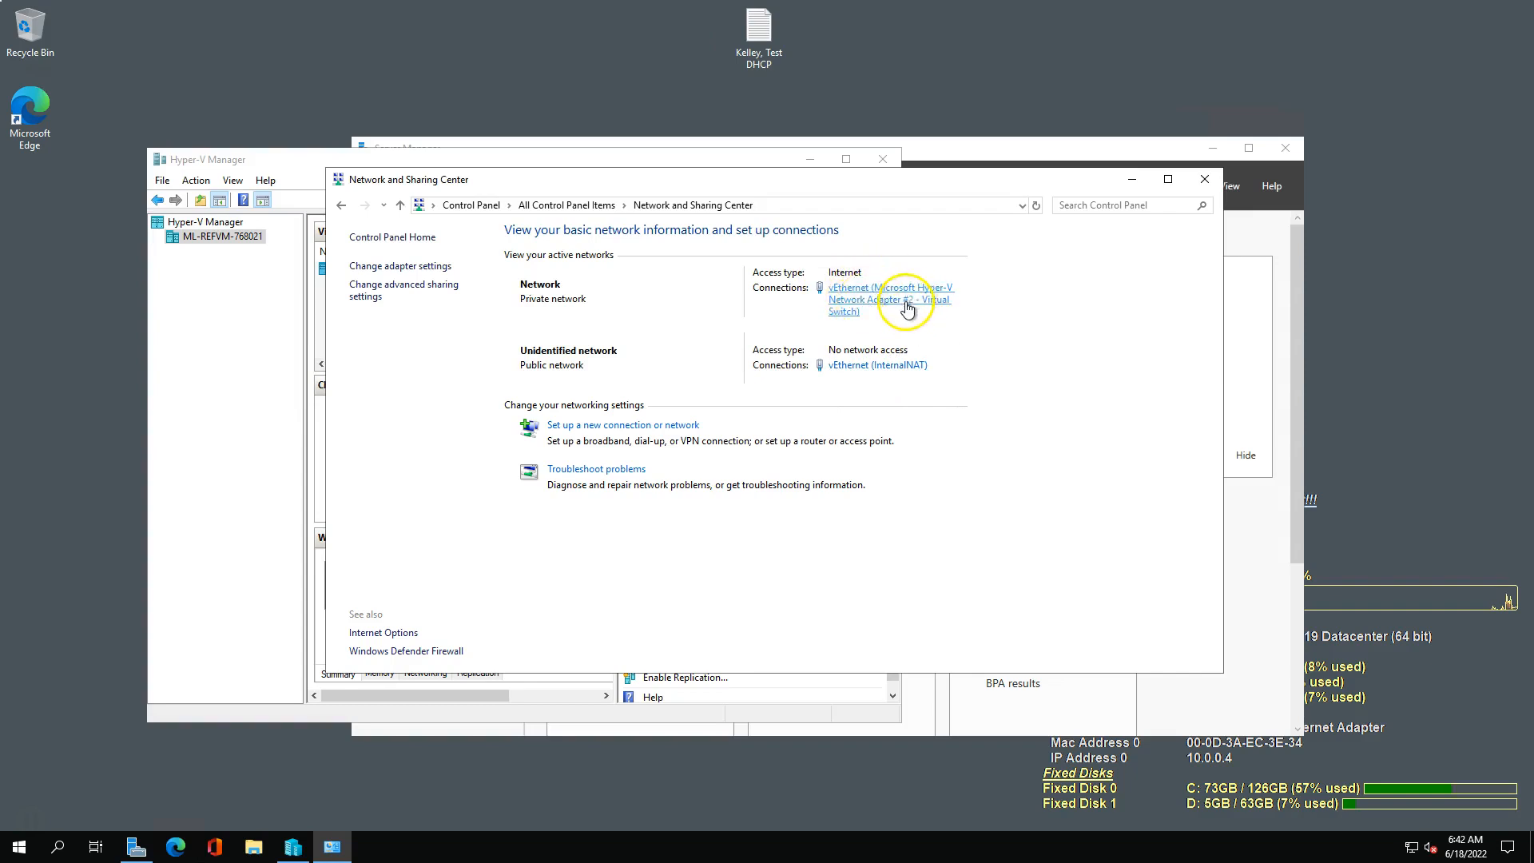
# Switch to Microsoft Edge, load msn.com and run a test web search to check the host's Internet access.
pyautogui.click(176, 849)
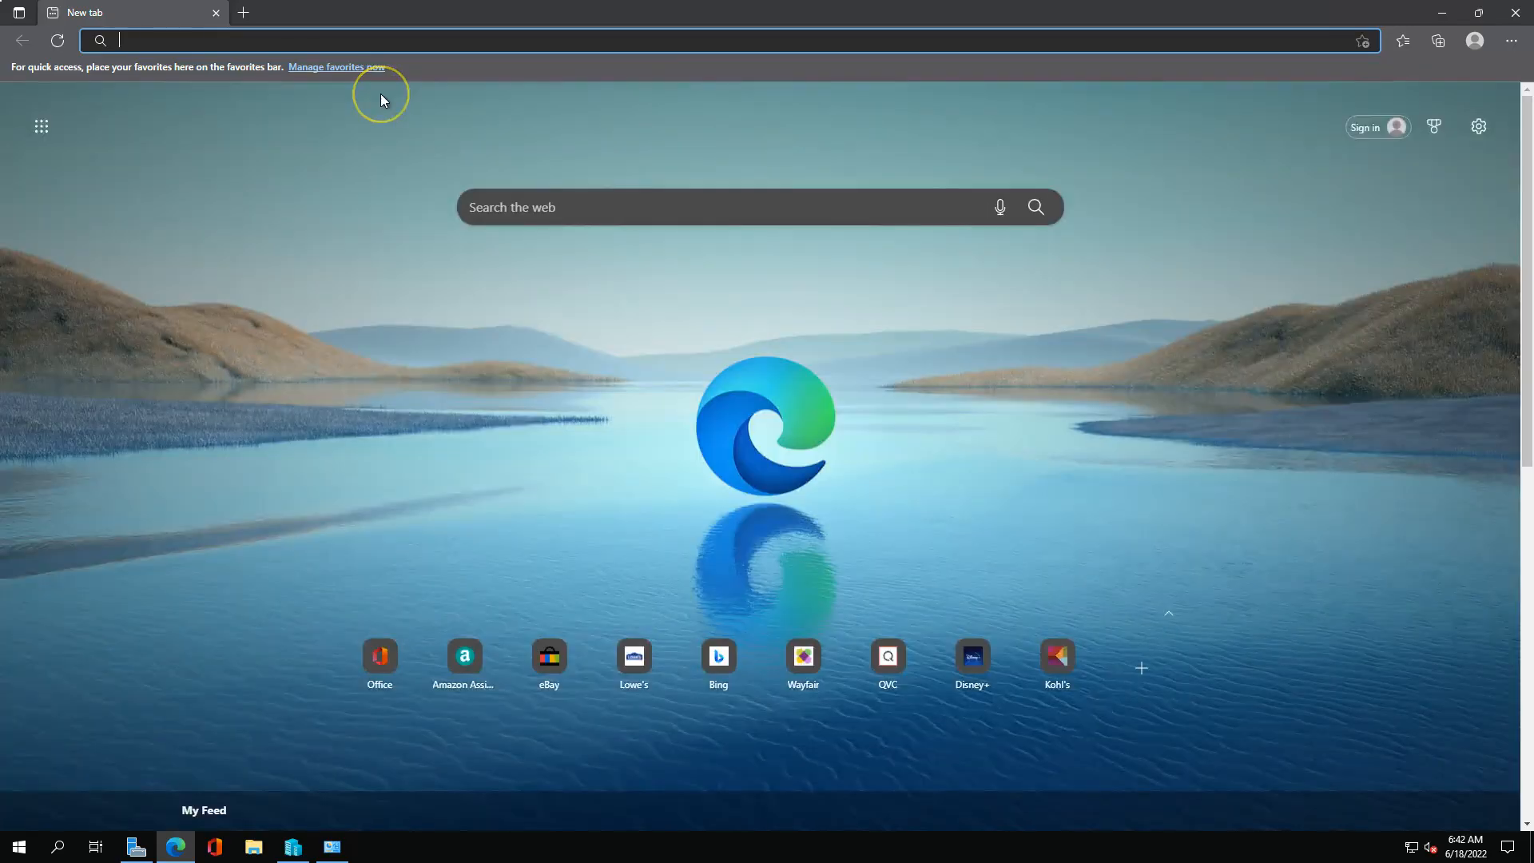
pyautogui.write('msn.com')
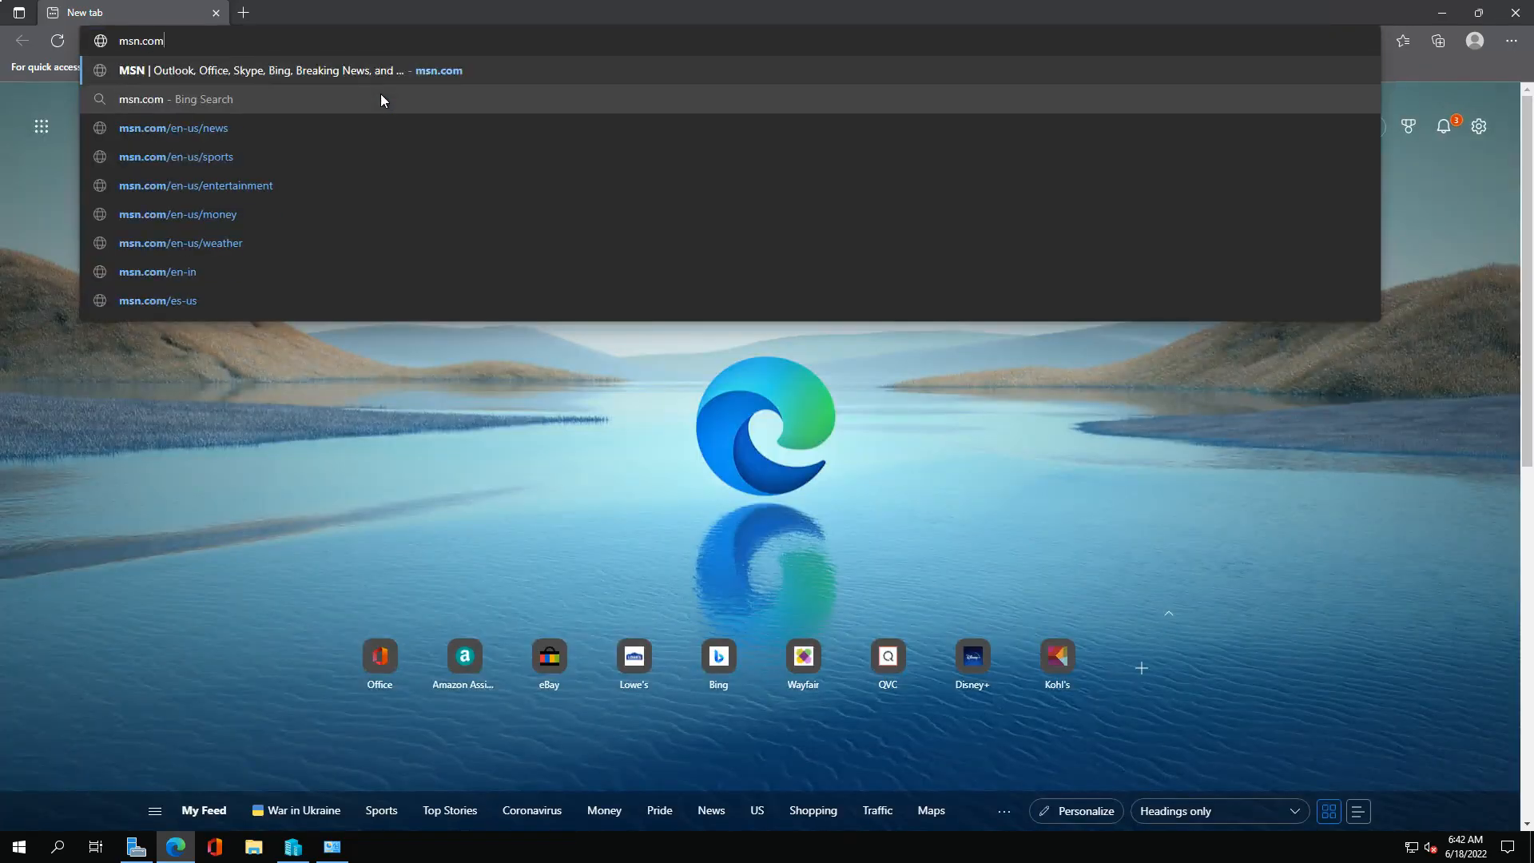
pyautogui.press('Return')
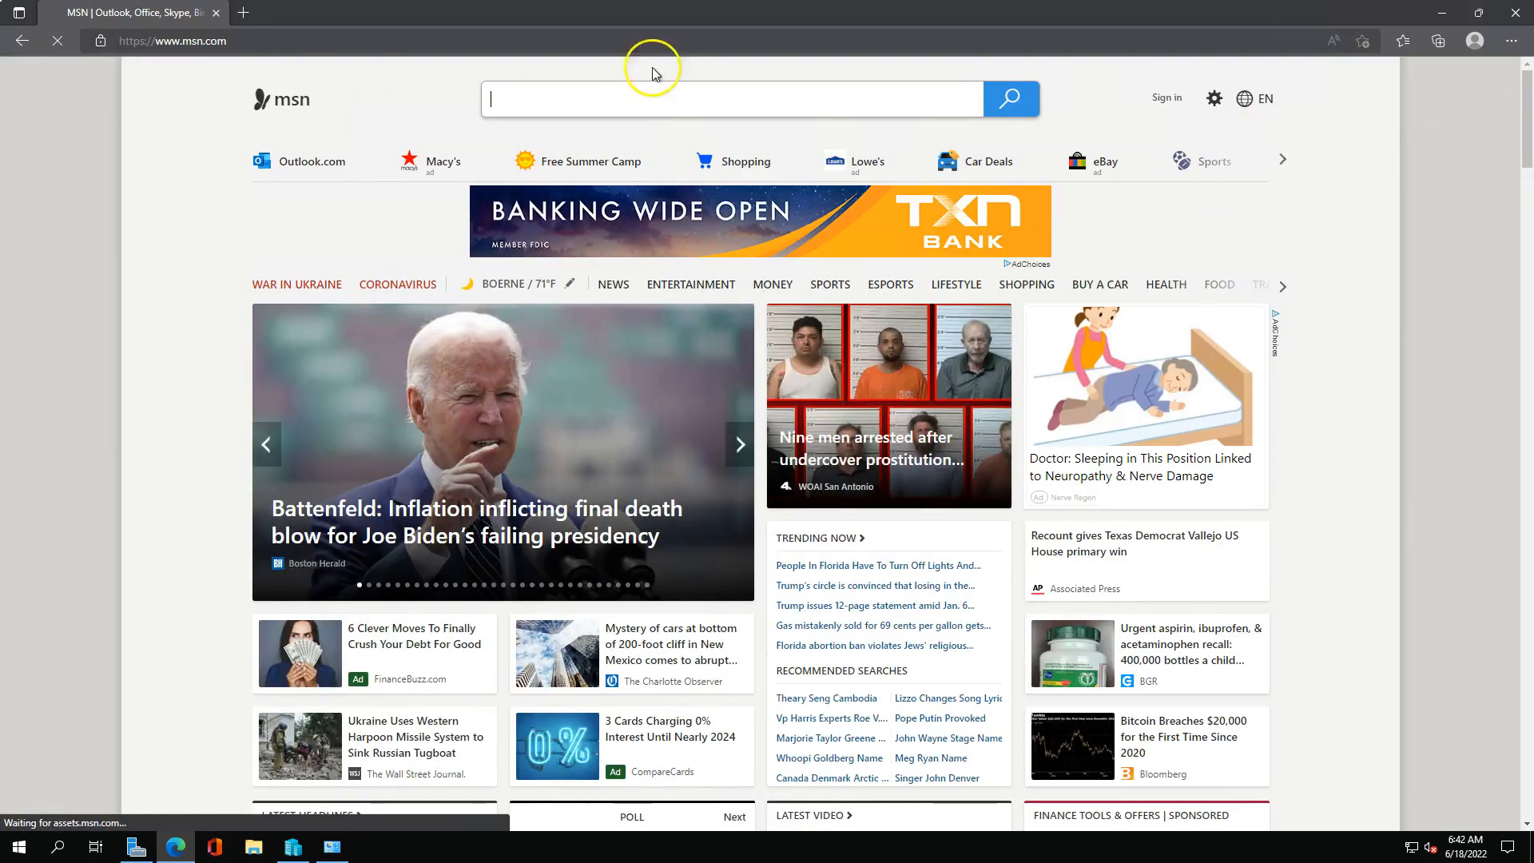
pyautogui.click(639, 103)
pyautogui.write('test search')
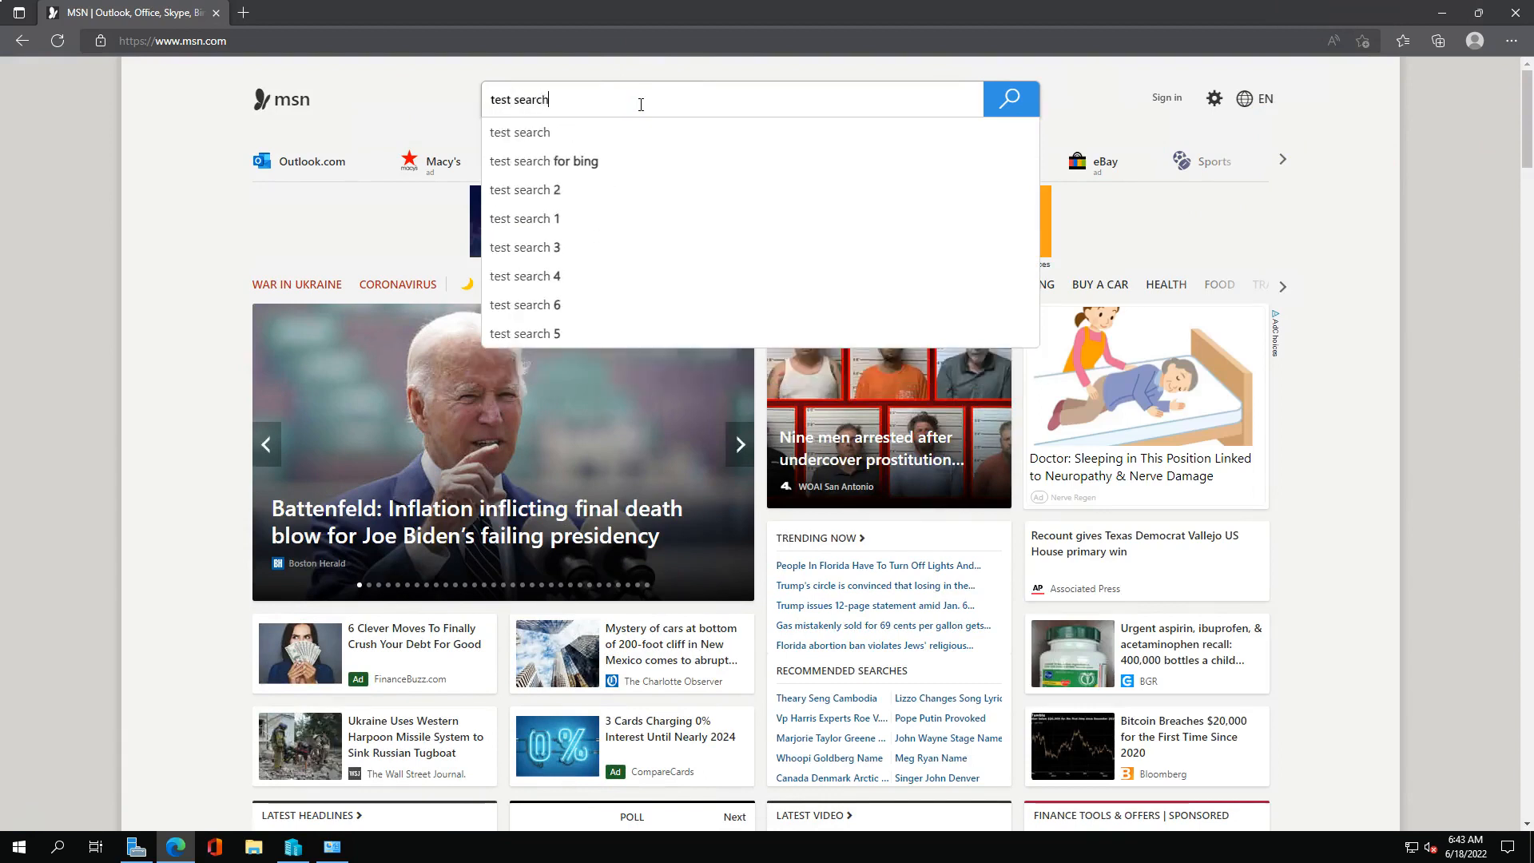
pyautogui.press('Return')
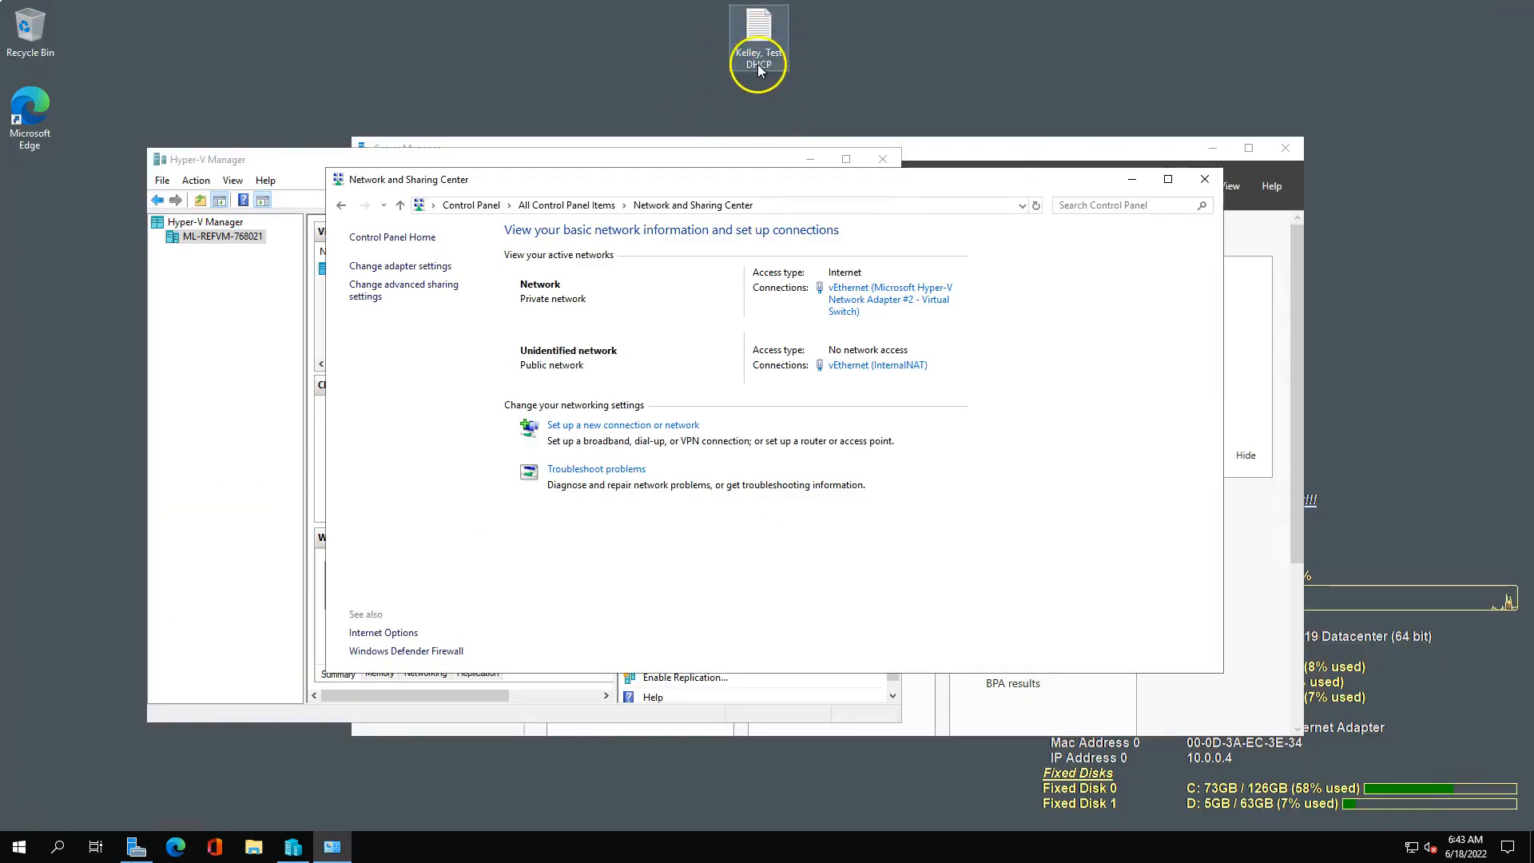
# Allow other network users to connect through the vEthernet (Microsoft Hyper-V Network Adapter #2 - Virtual Switch) connection, comparing the sharing options with the guide.
pyautogui.moveTo(434, 170); pyautogui.dragTo(614, 241)
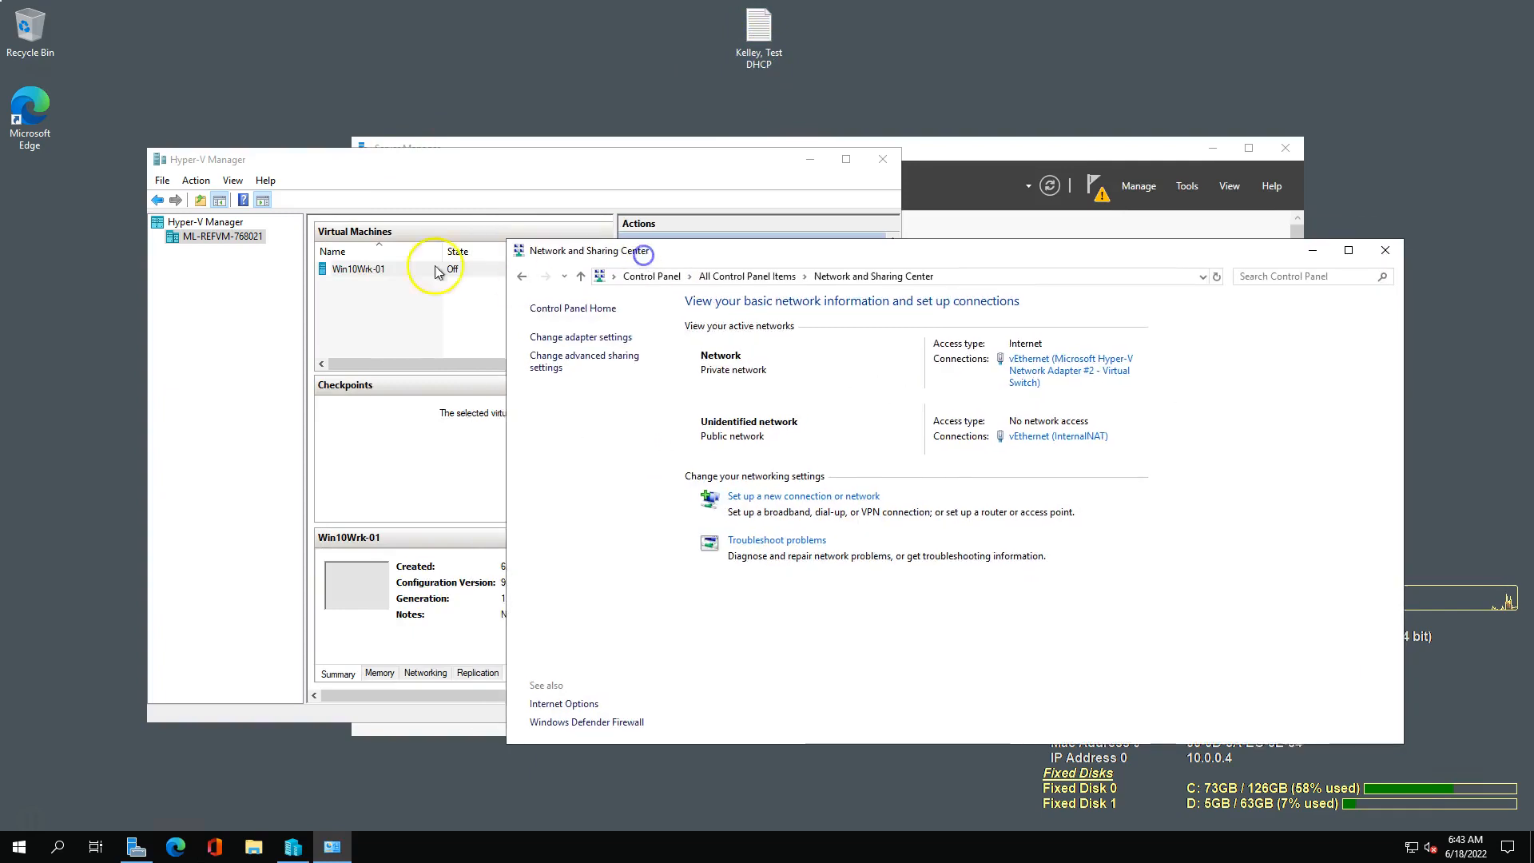
pyautogui.moveTo(788, 246); pyautogui.dragTo(584, 155)
pyautogui.click(856, 278)
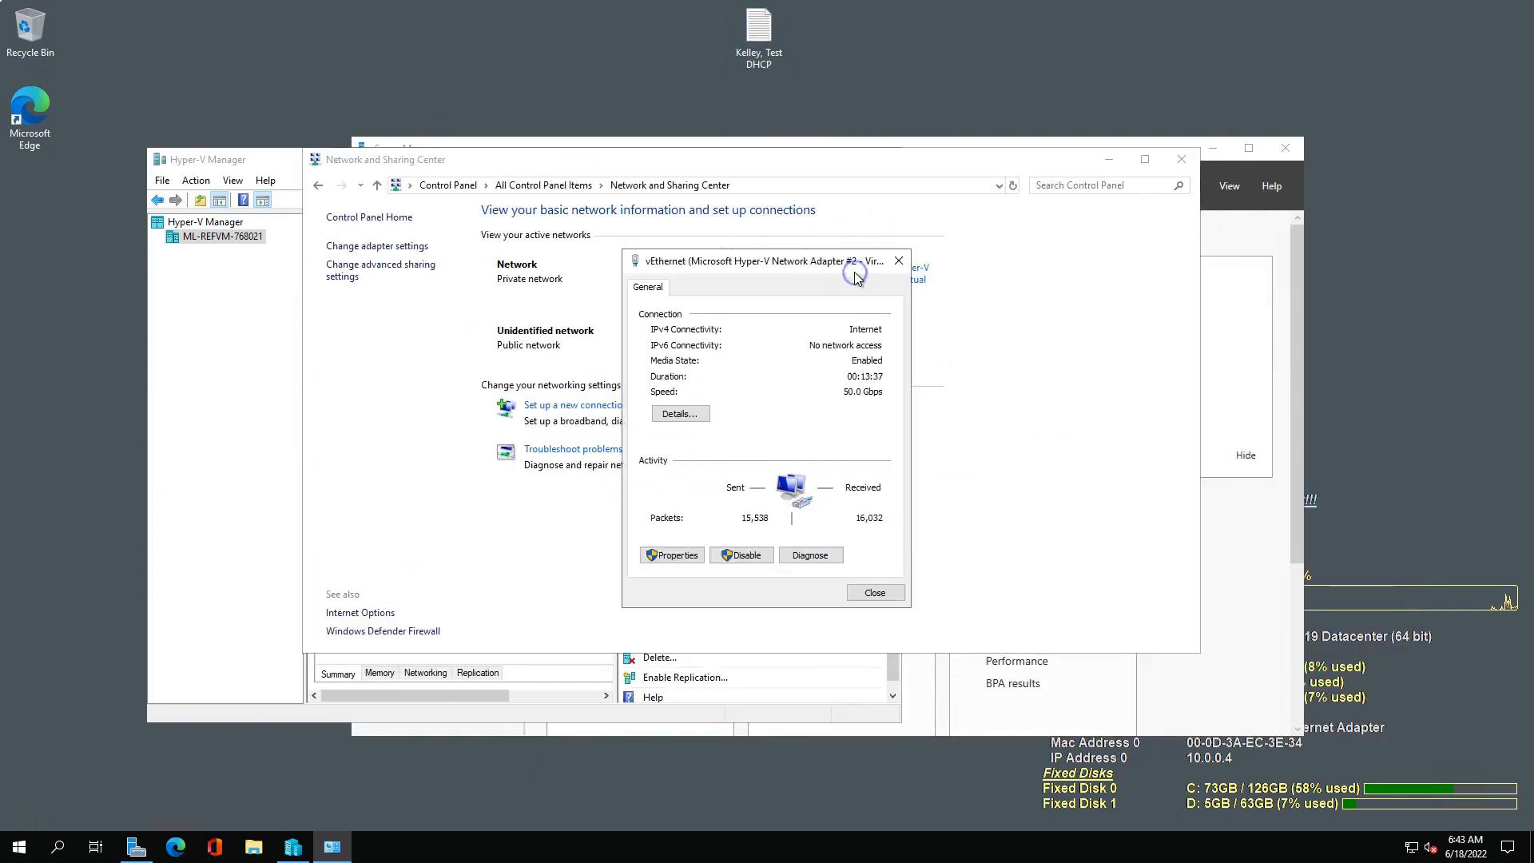
pyautogui.click(671, 555)
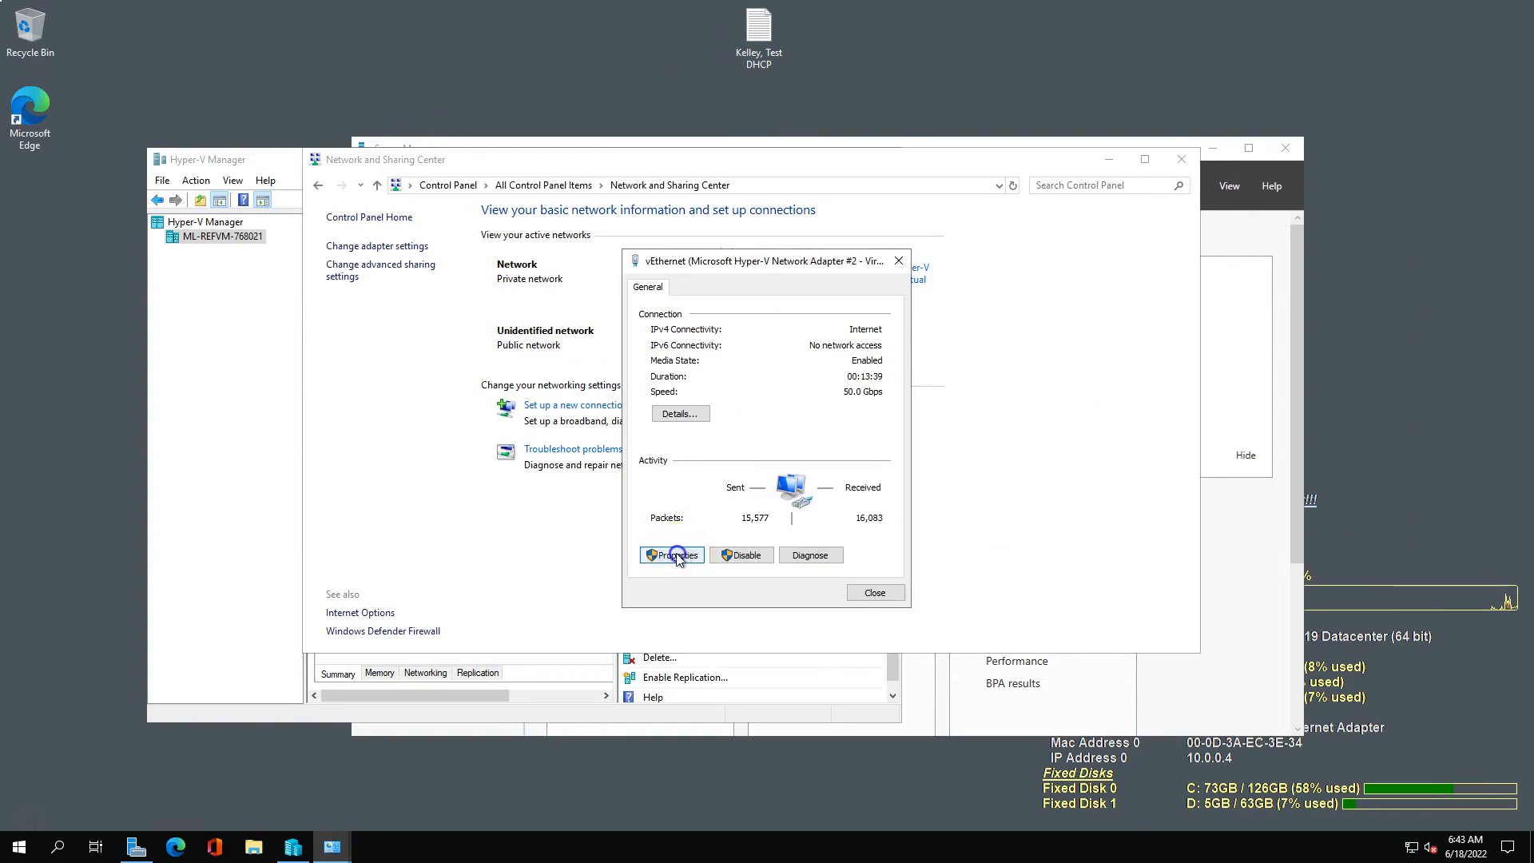
pyautogui.click(713, 301)
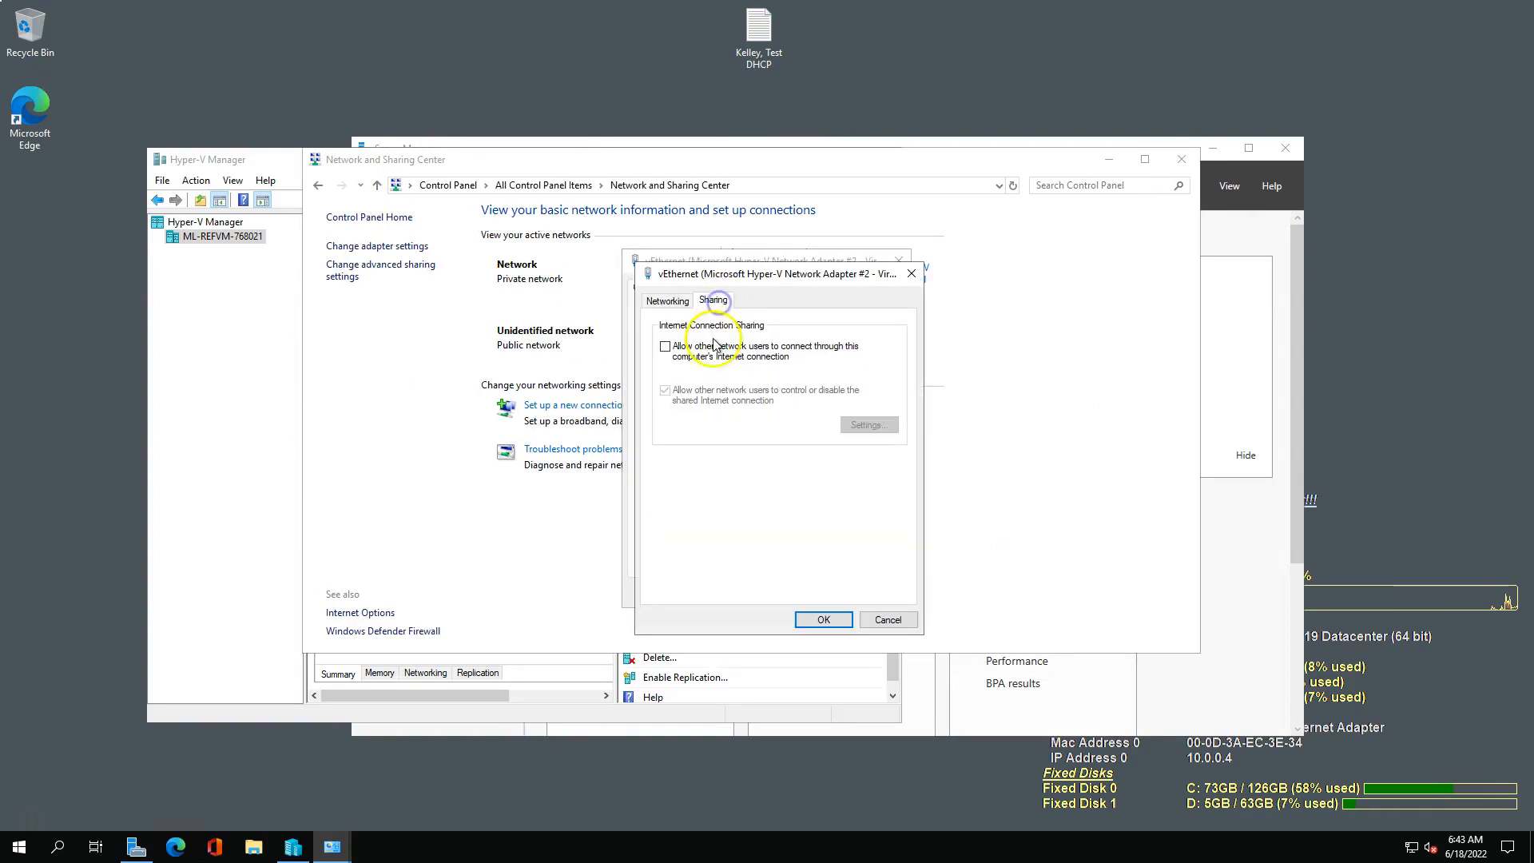
pyautogui.click(687, 356)
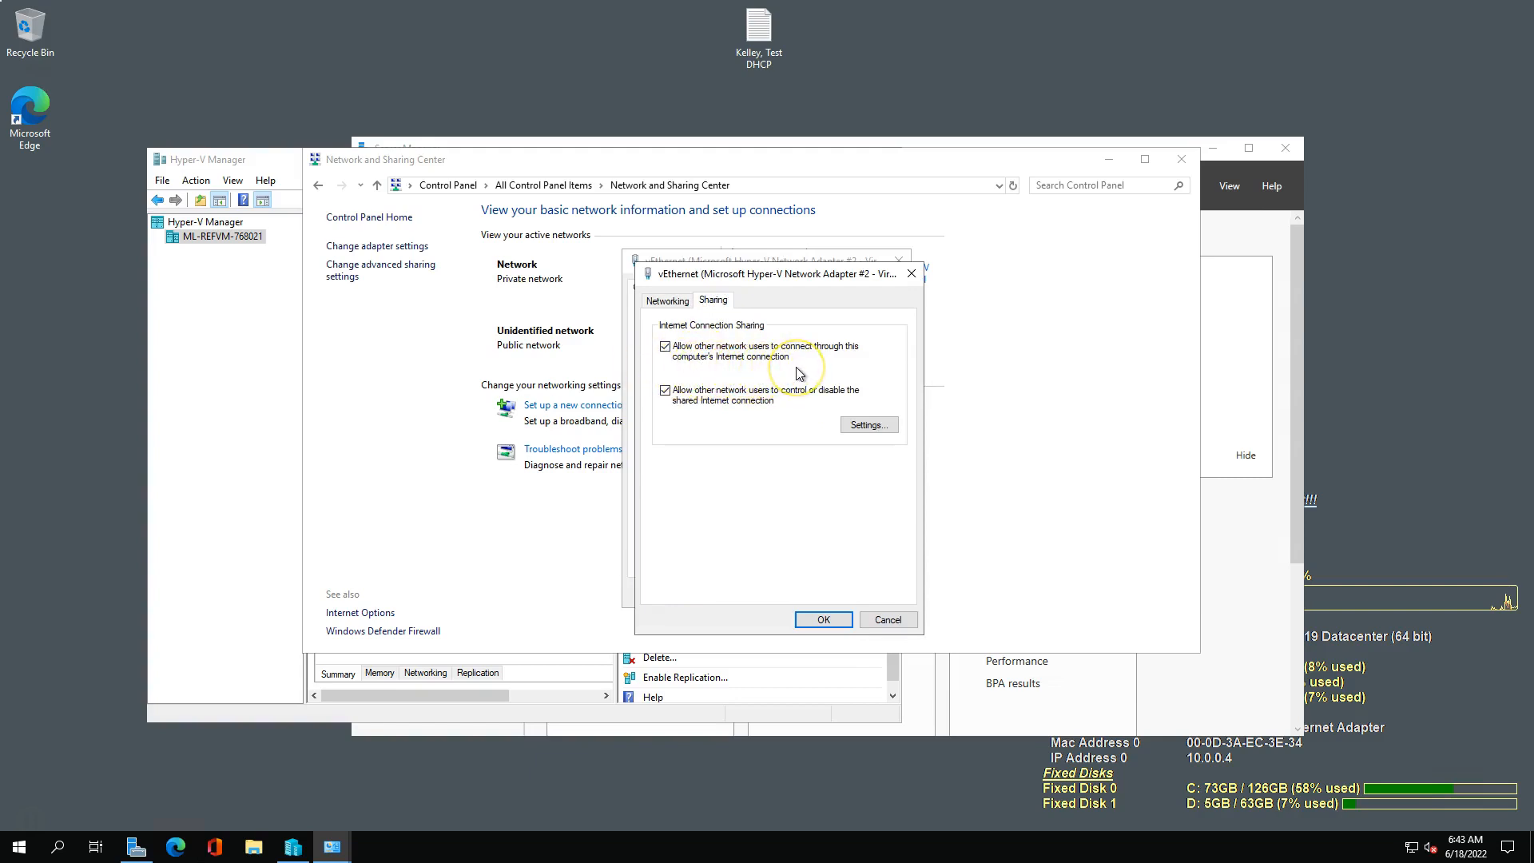
pyautogui.moveTo(0, 71); pyautogui.dragTo(605, 26)
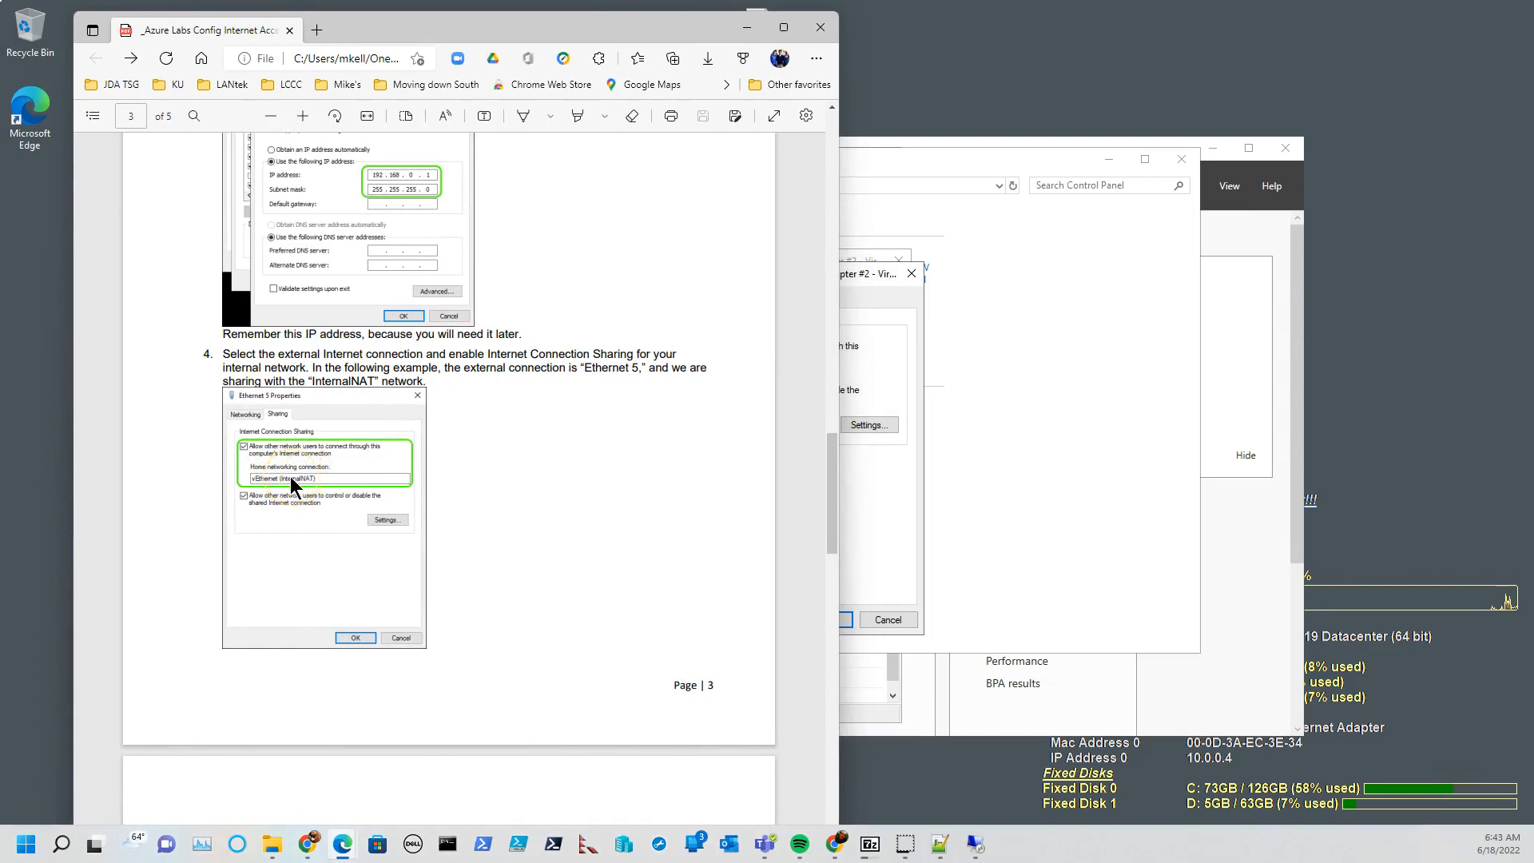
pyautogui.moveTo(510, 26); pyautogui.dragTo(0, 64)
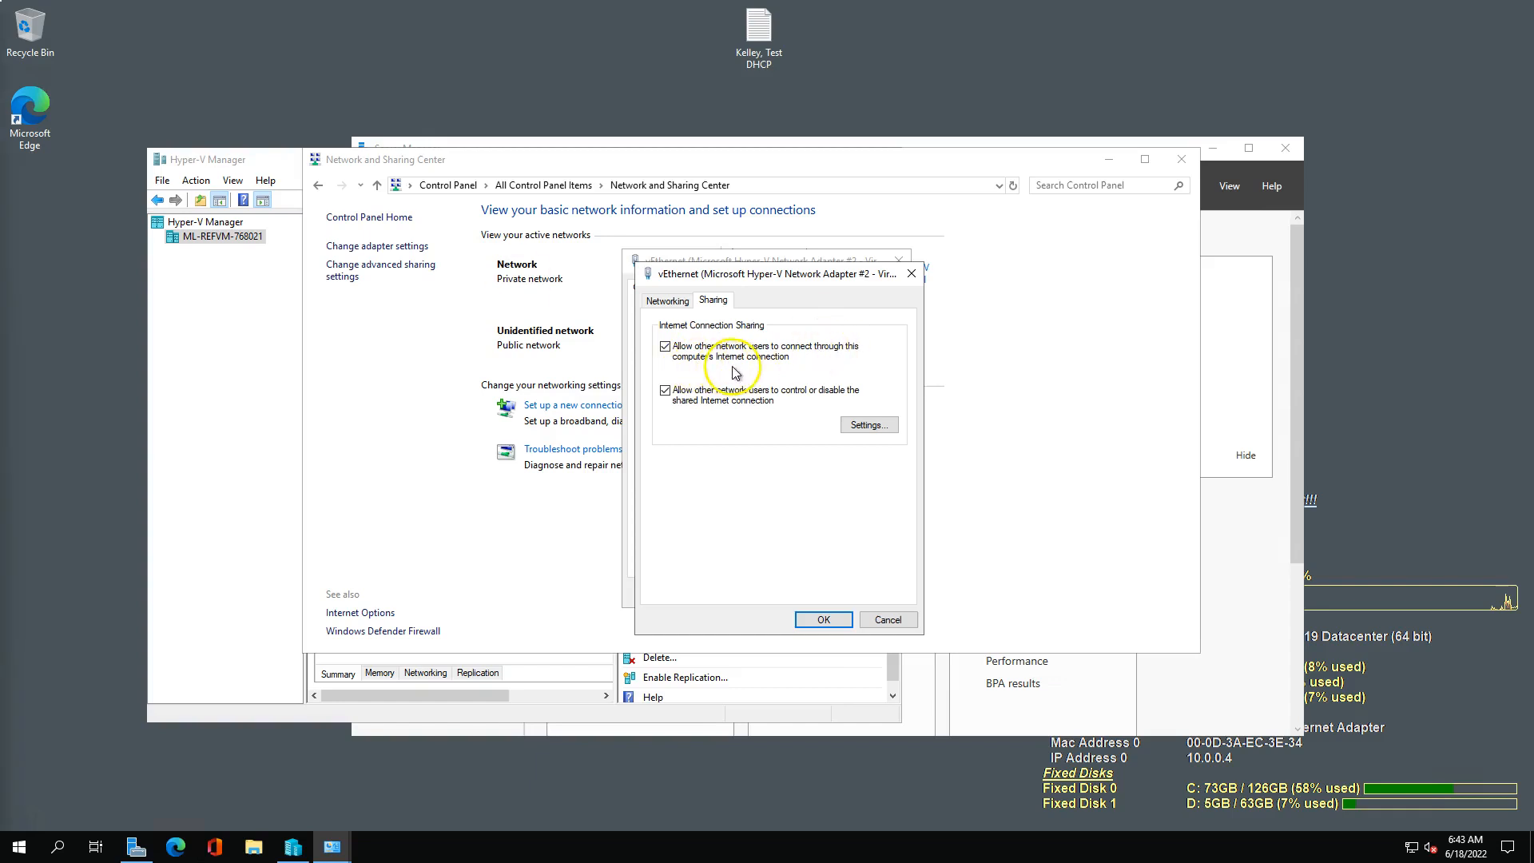
# Review the shared services list without changing it, and save and confirm Internet Connection Sharing on the external adapter.
pyautogui.click(879, 425)
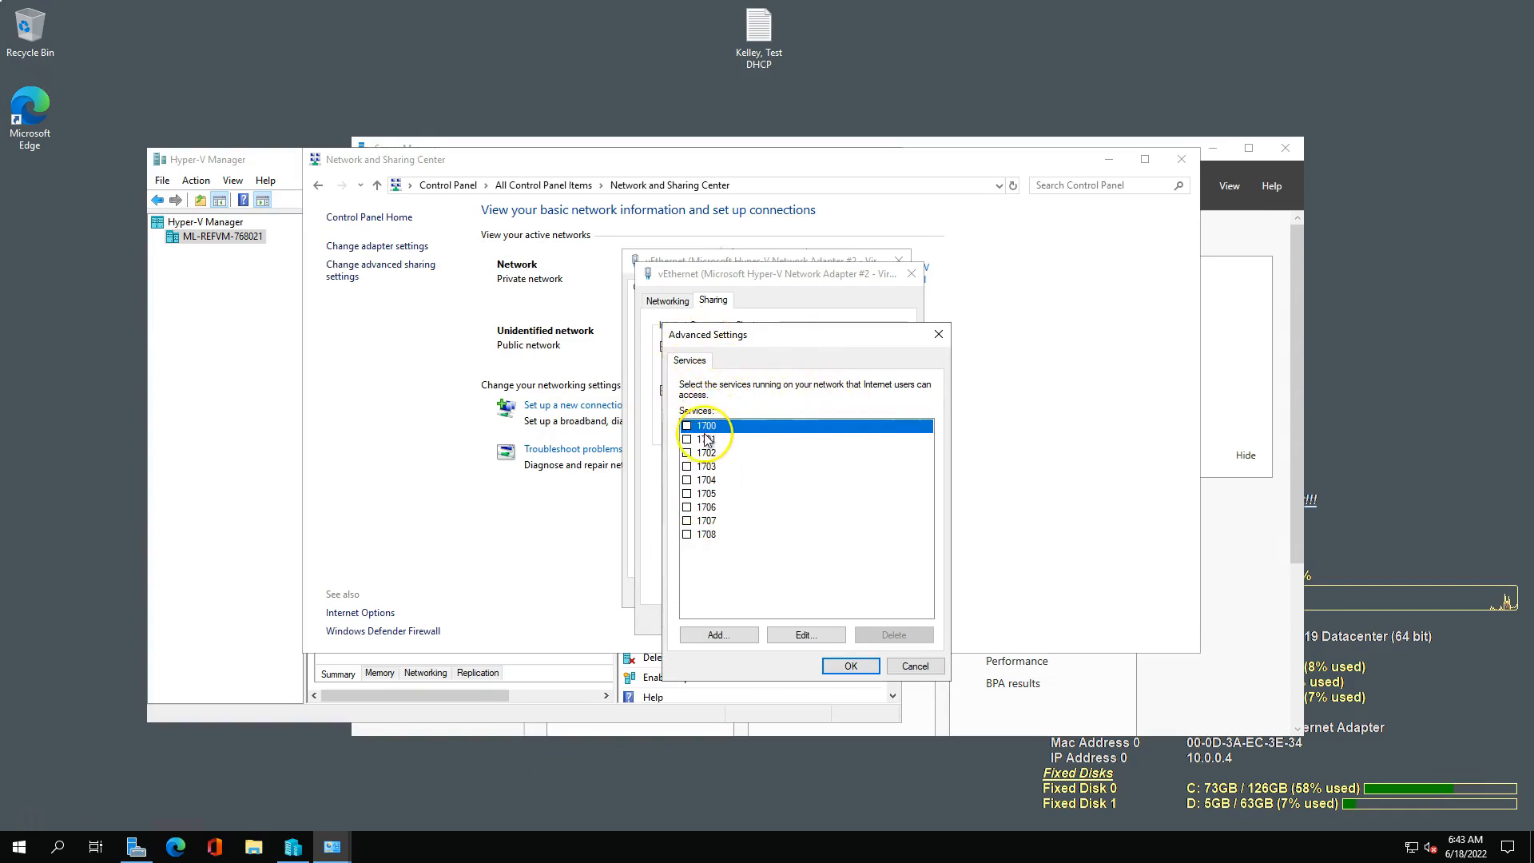
pyautogui.click(899, 667)
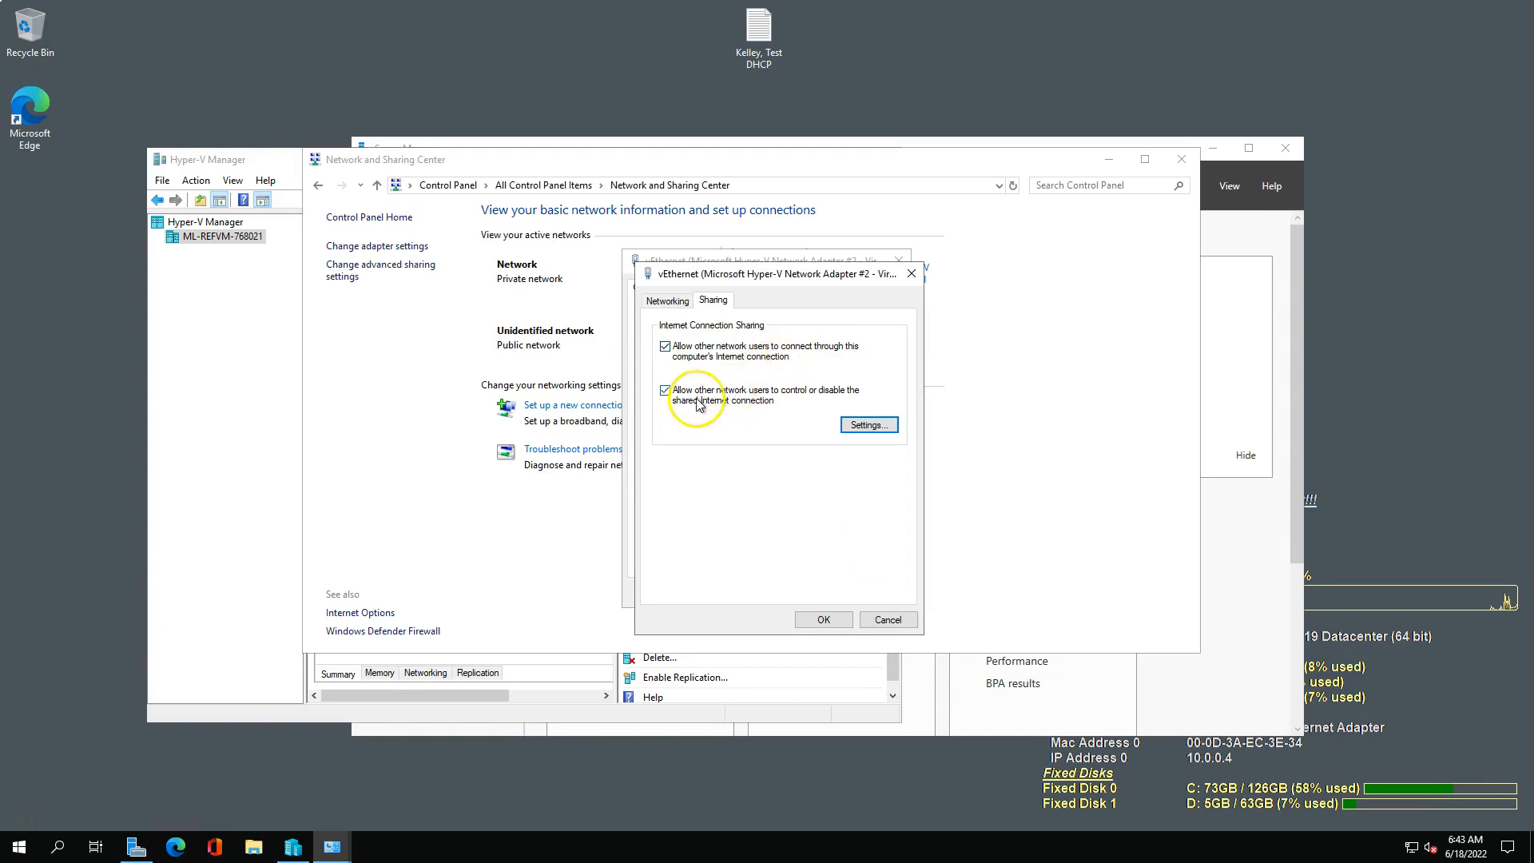
pyautogui.click(824, 621)
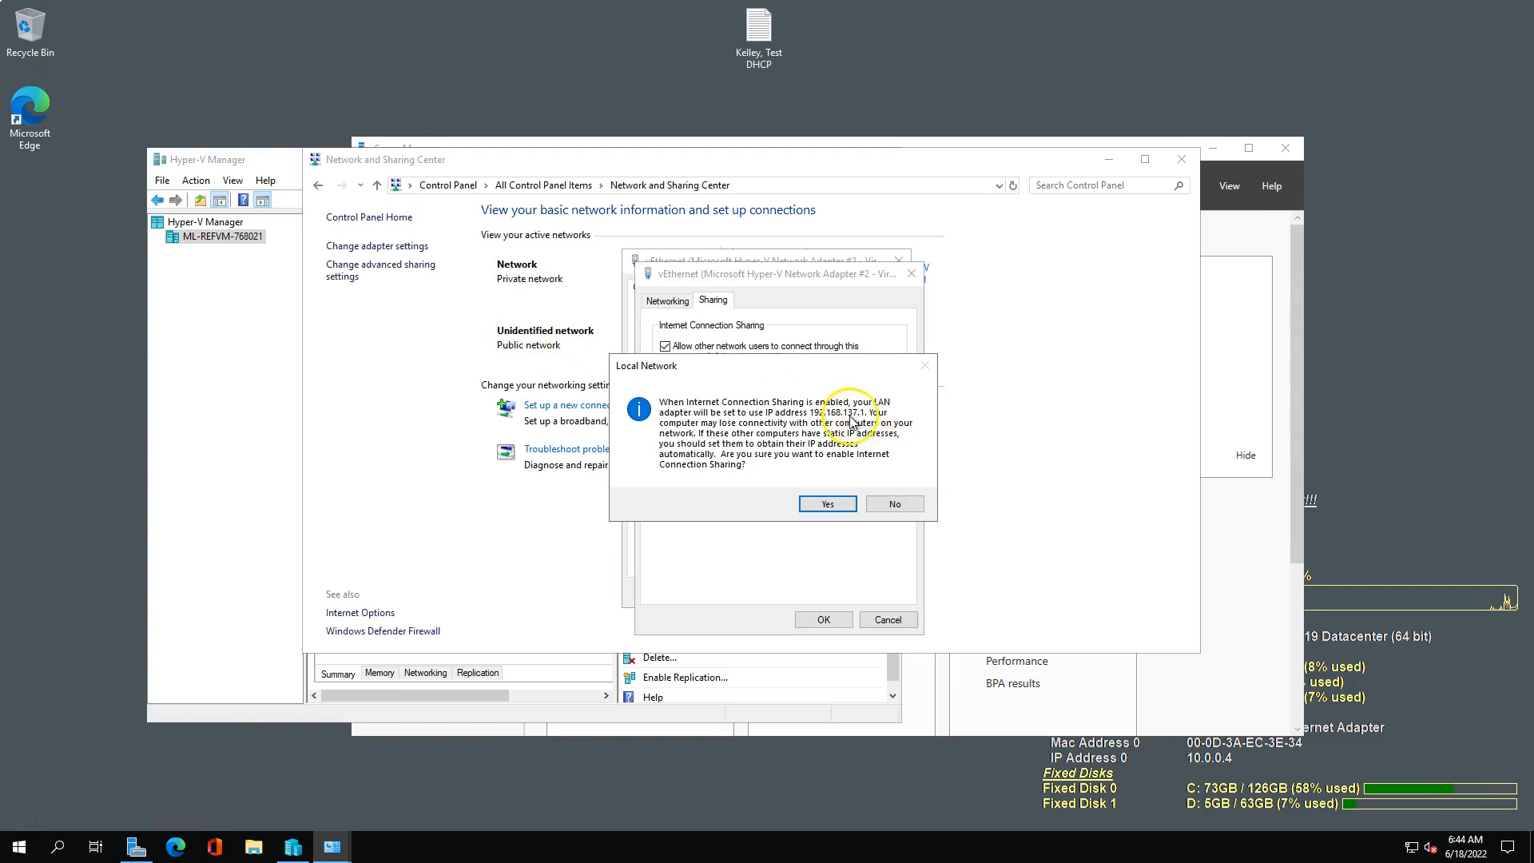
pyautogui.click(827, 504)
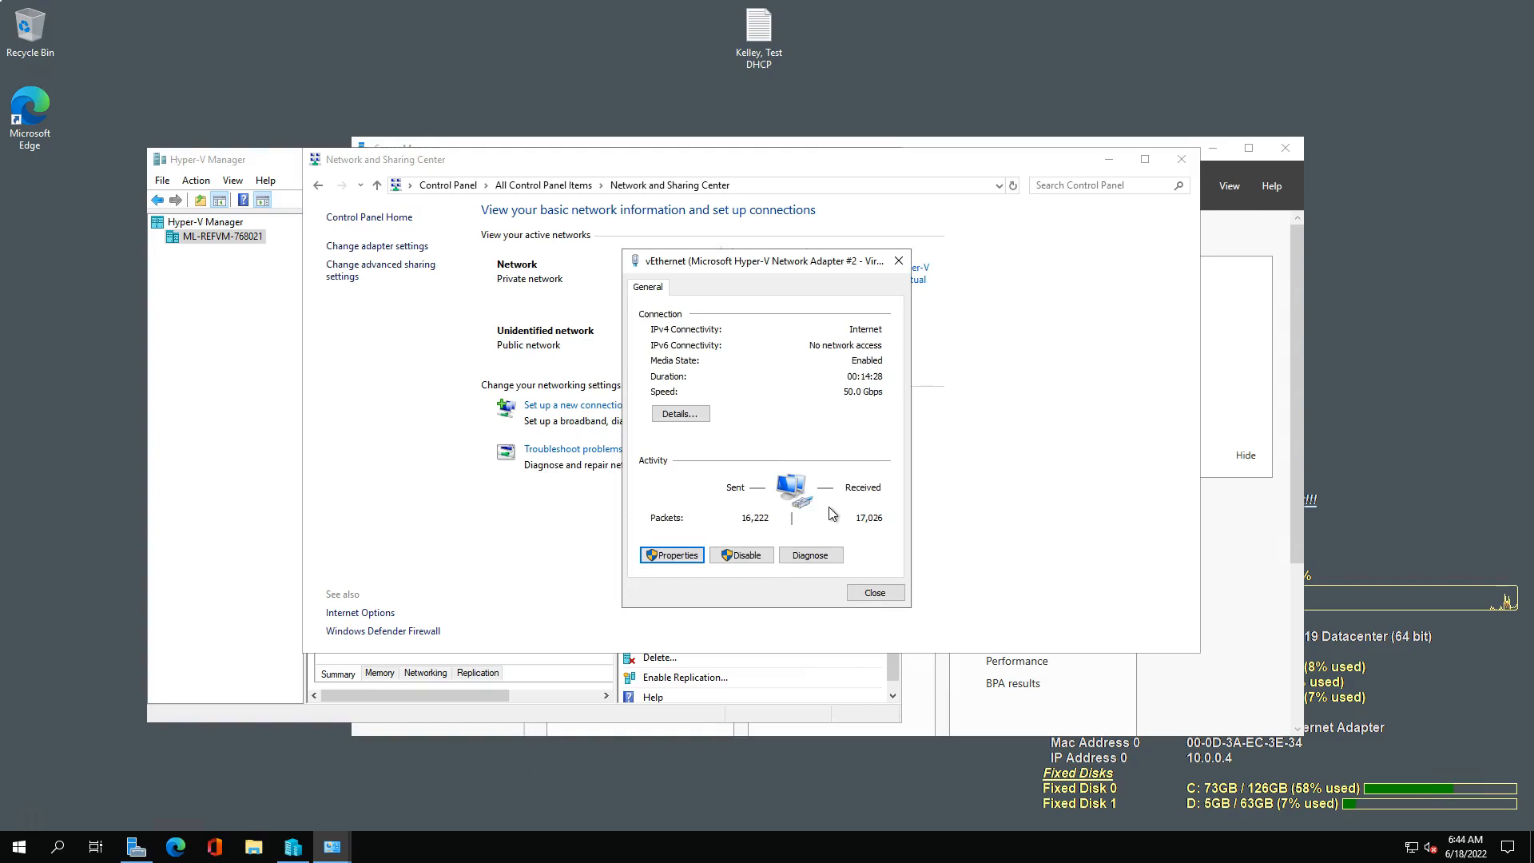
pyautogui.click(873, 593)
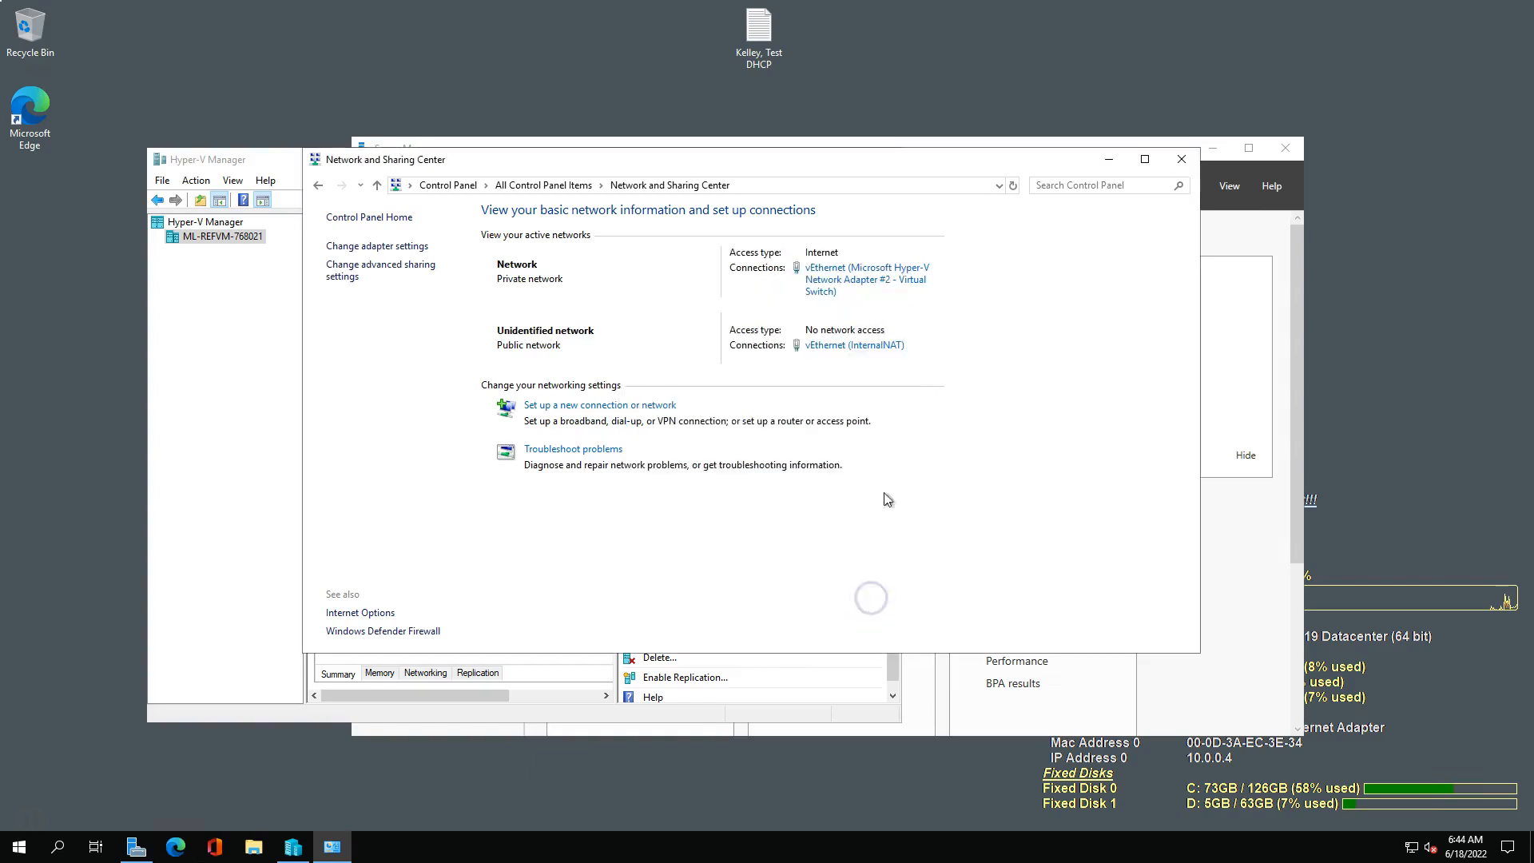
# Check the TCP/IPv4 address and subnet mask of the vEthernet (InternalNAT) connection without changing them.
pyautogui.click(847, 352)
pyautogui.click(823, 346)
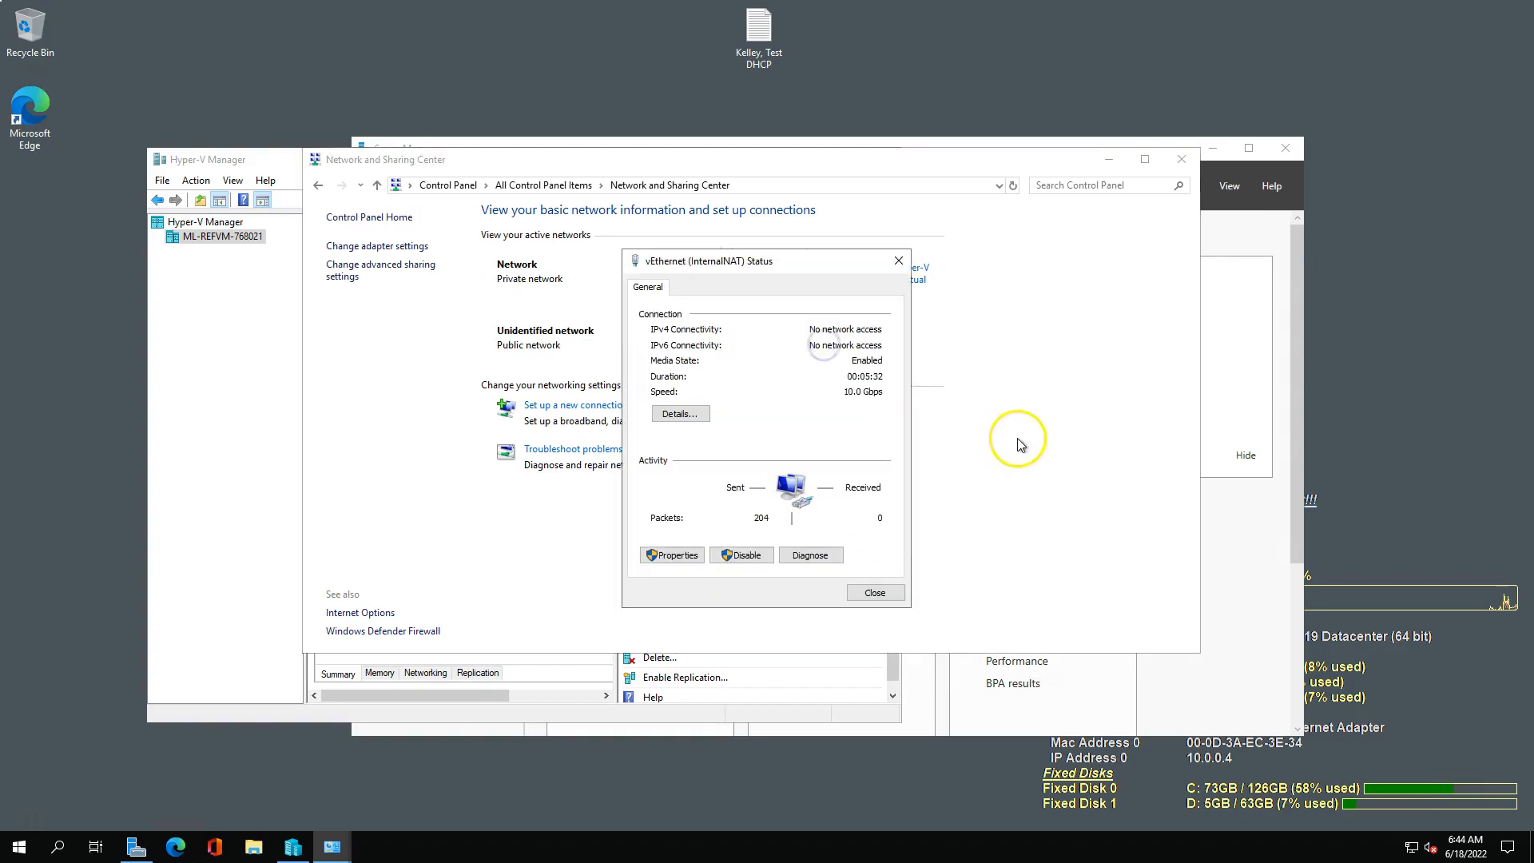
pyautogui.click(678, 550)
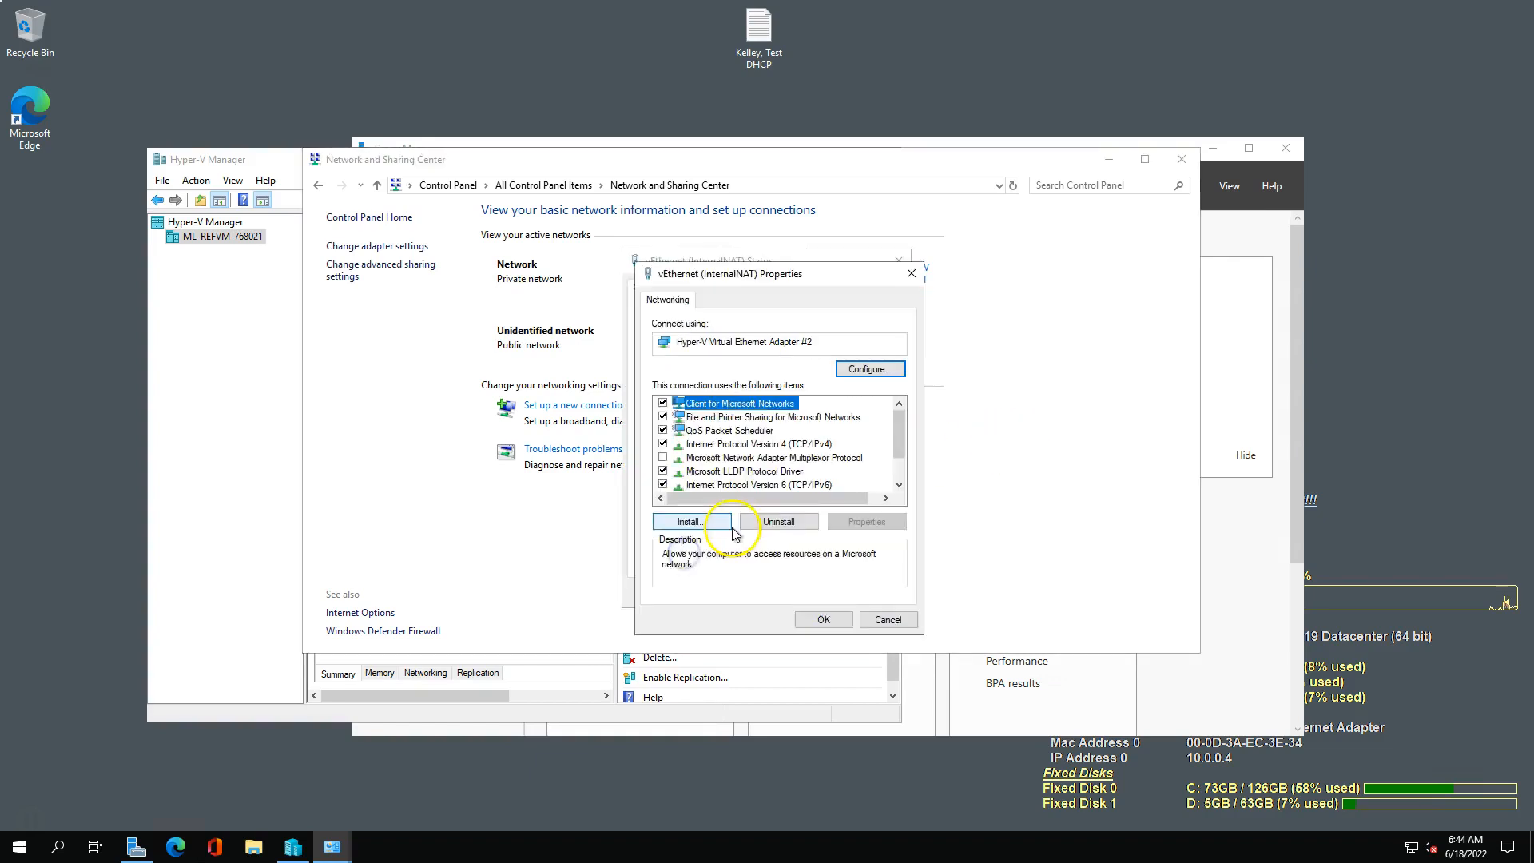
pyautogui.click(791, 444)
pyautogui.click(867, 521)
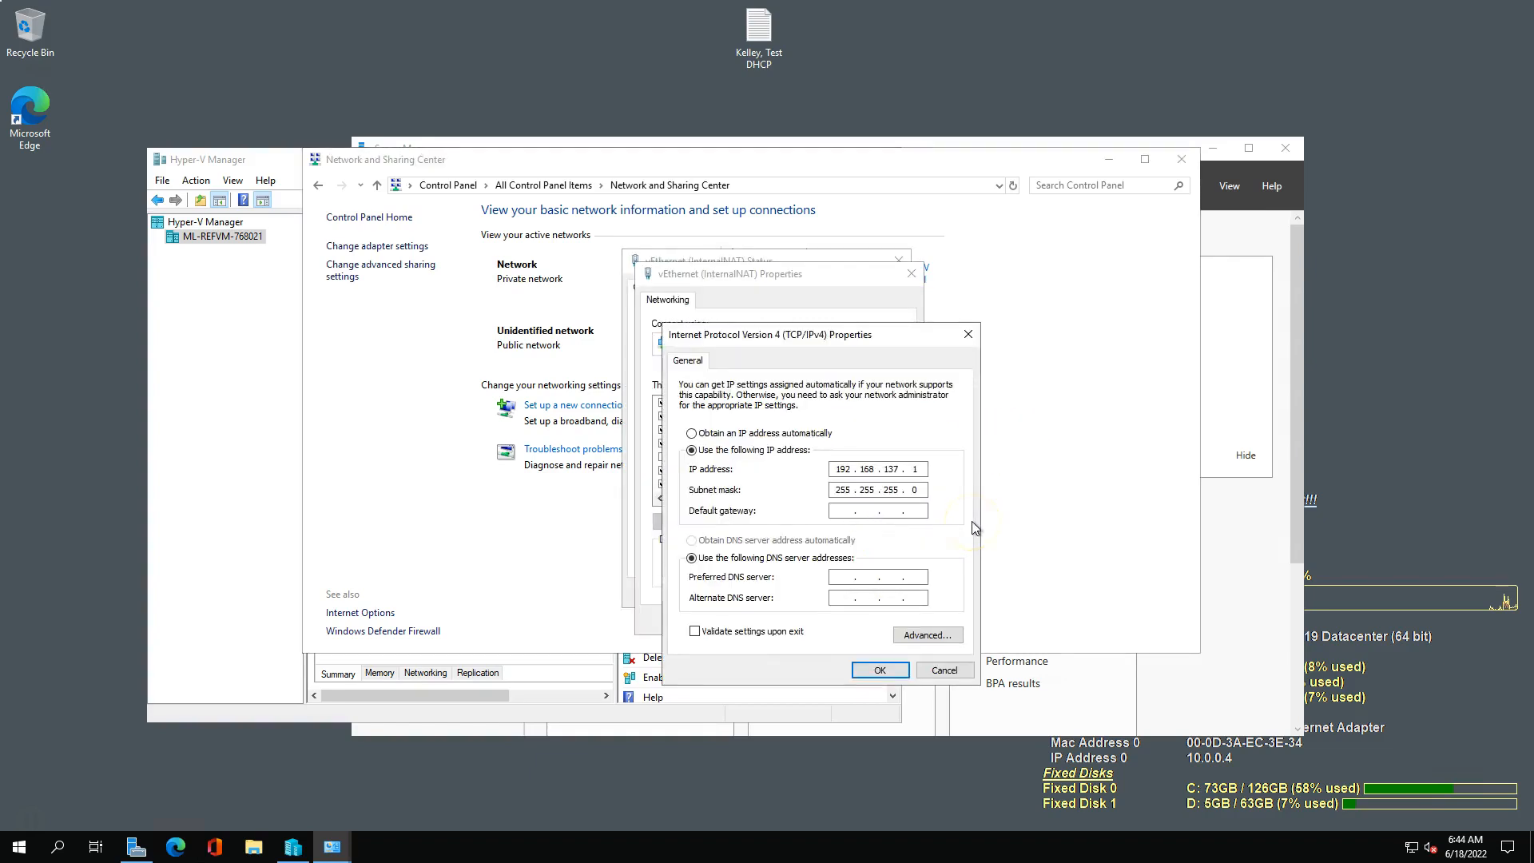
pyautogui.click(943, 670)
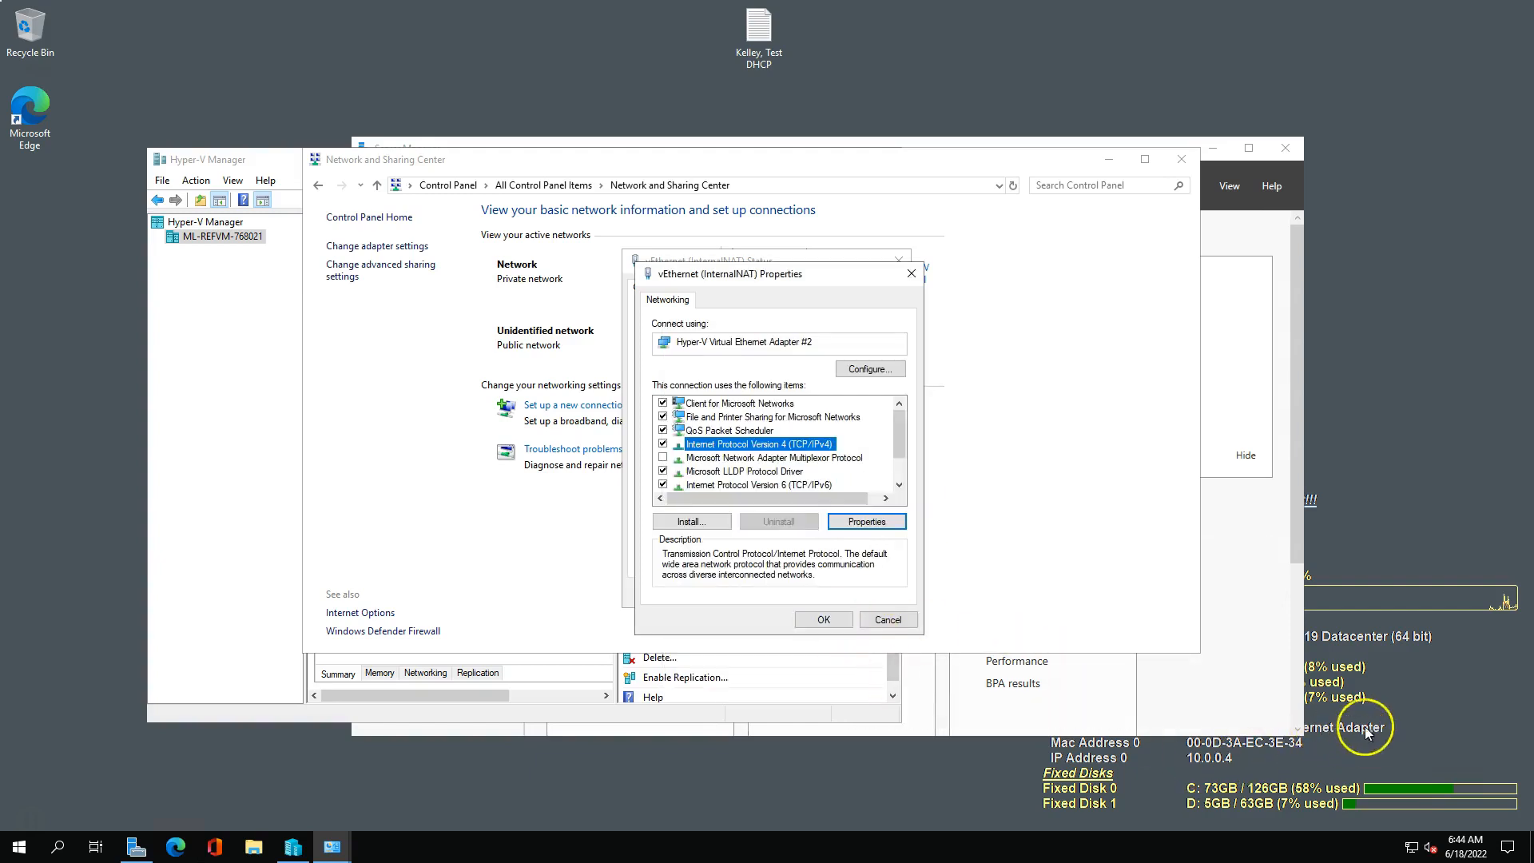
pyautogui.click(824, 620)
pyautogui.click(874, 593)
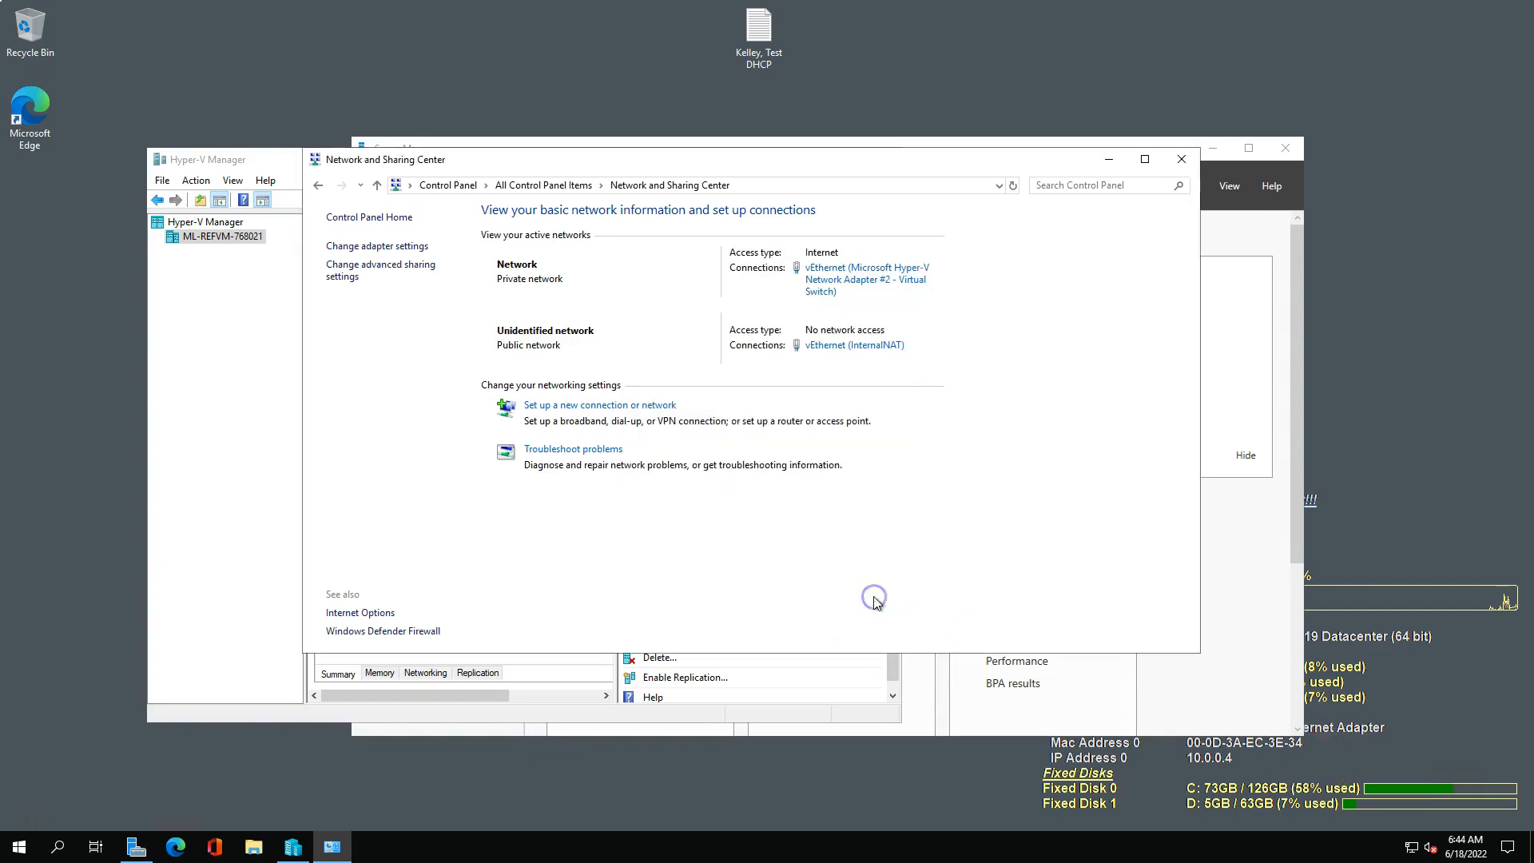
# Move the Network and Sharing Center window aside and minimize Server Manager to uncover the host information on the desktop.
pyautogui.moveTo(967, 165); pyautogui.dragTo(749, 102)
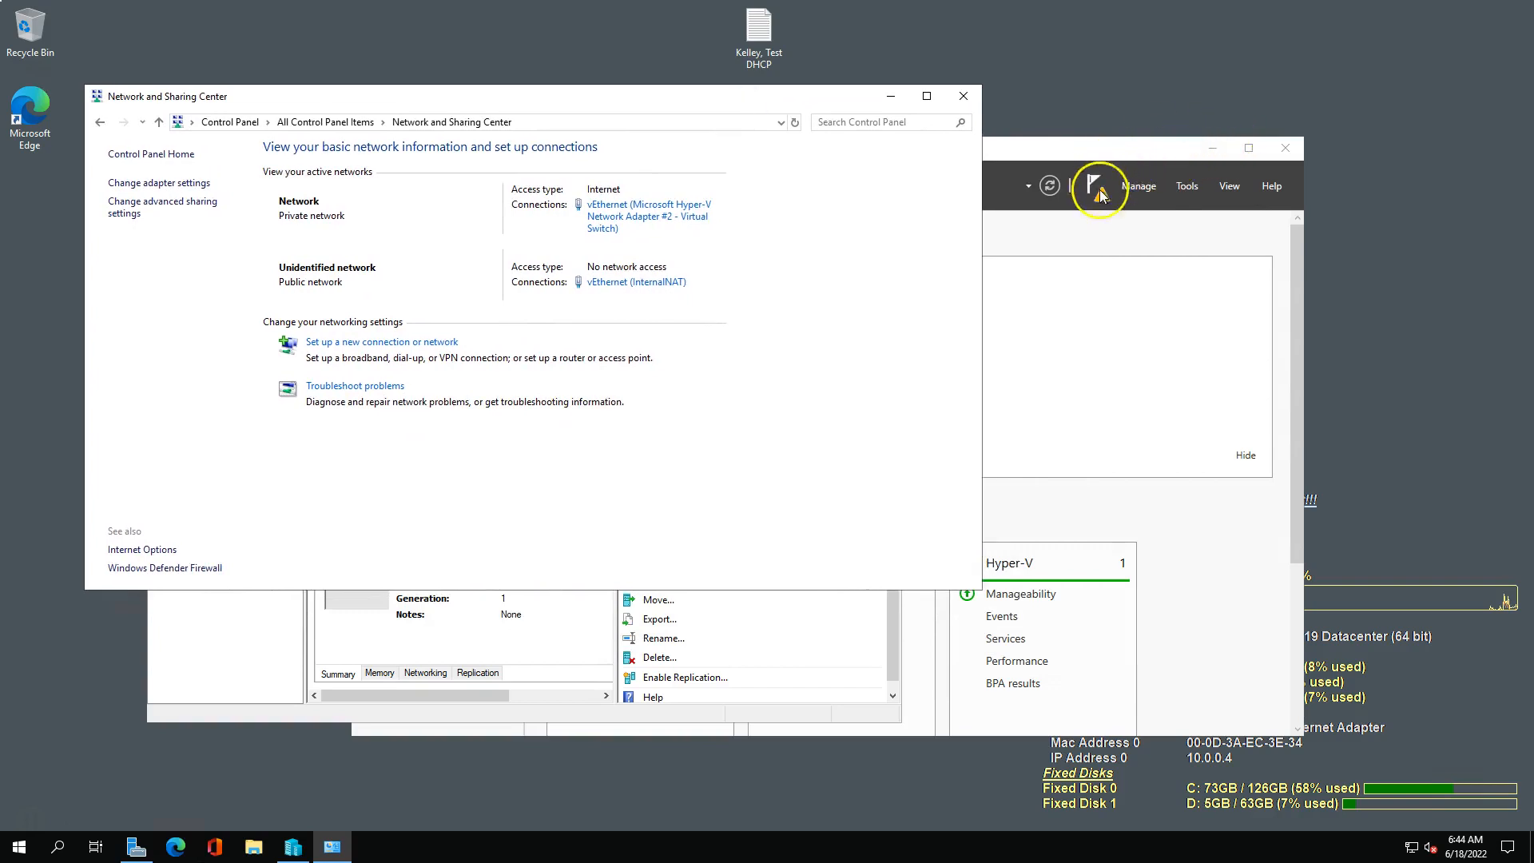
pyautogui.click(1212, 148)
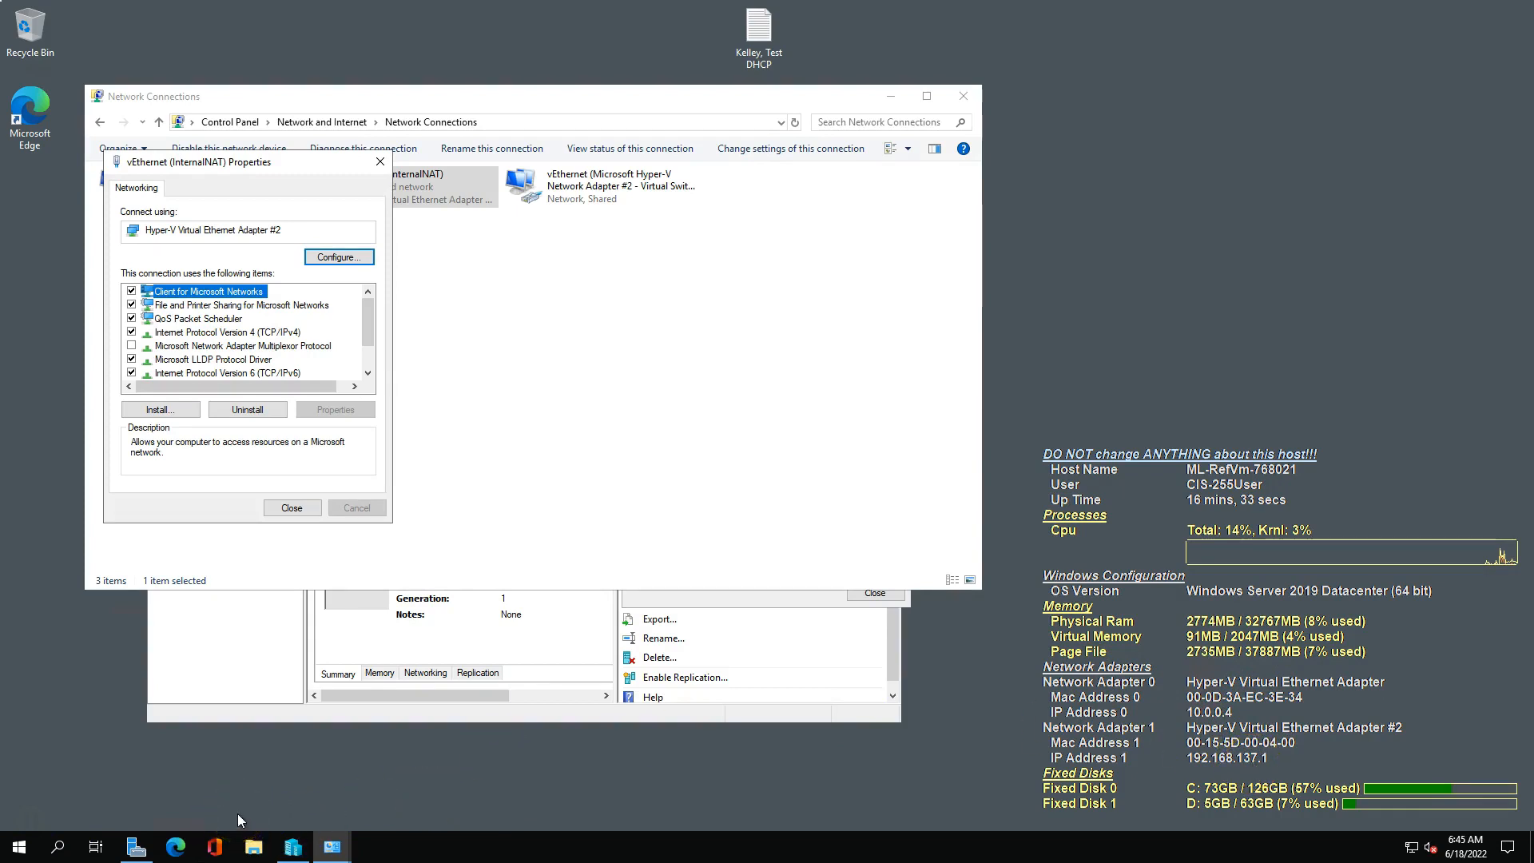
# Open a command prompt and ping both host adapter addresses, 10.0.0.4 and 192.168.137.1.
pyautogui.click(487, 849)
pyautogui.press('super+r')
pyautogui.write('cmd')
pyautogui.press('Return')
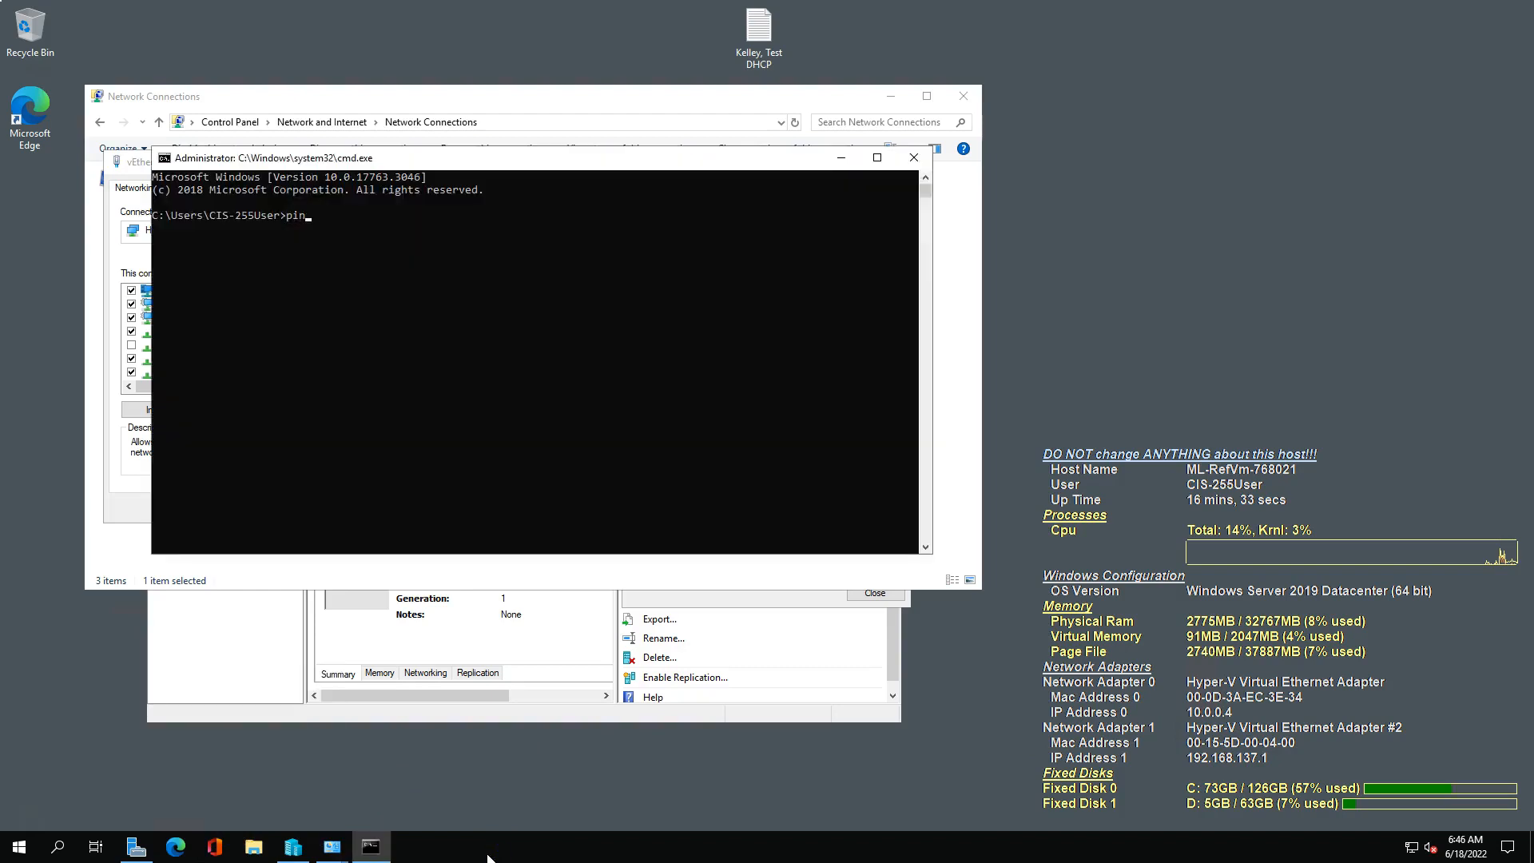
pyautogui.write('ping 10.0.0.4')
pyautogui.press('Return')
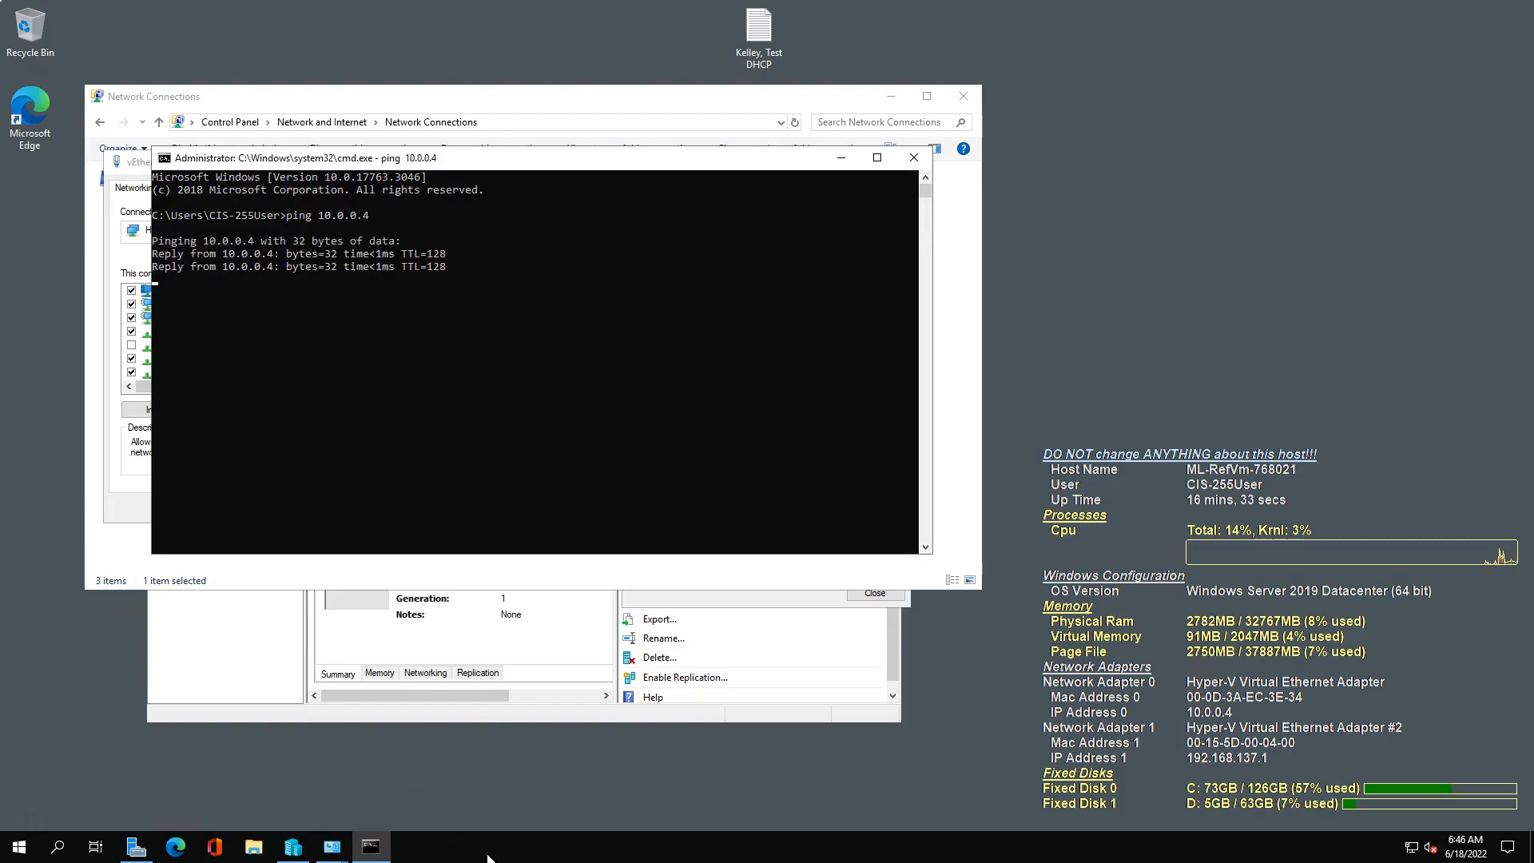
pyautogui.hotkey('ctrl', 'c')
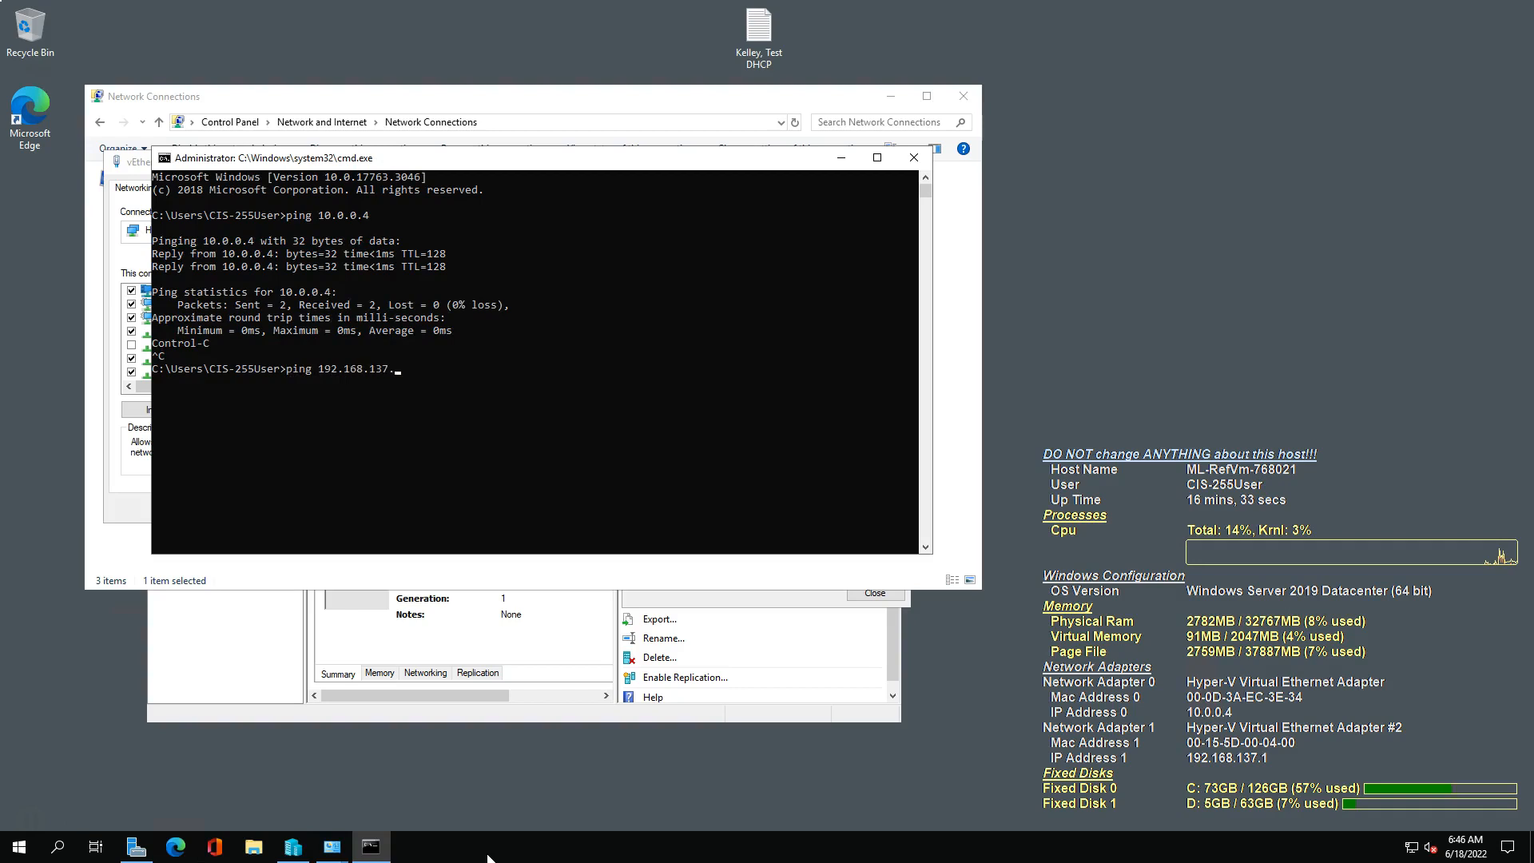
pyautogui.press('Return')
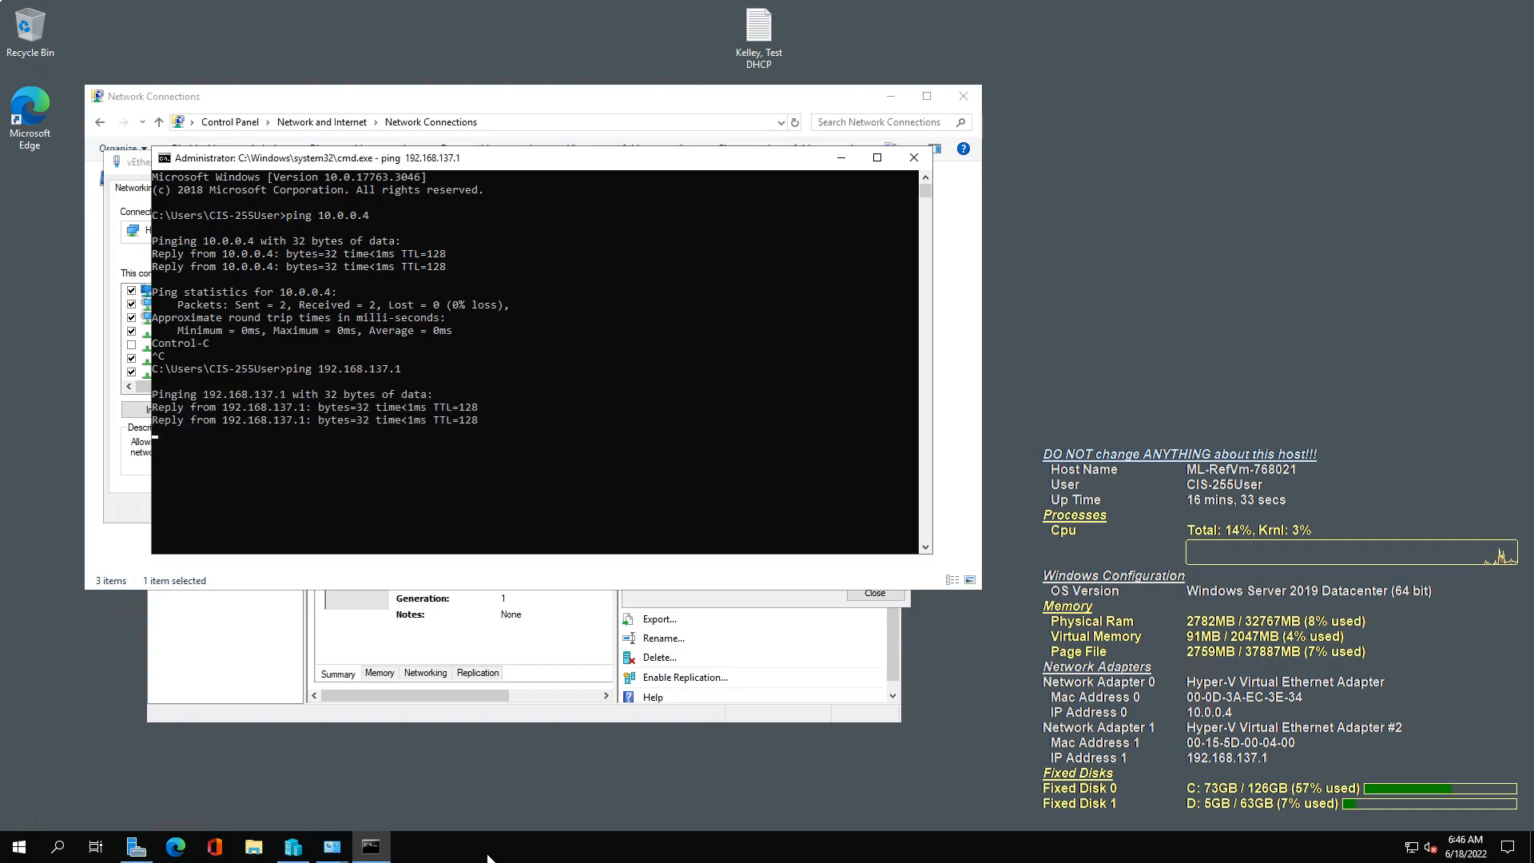
# Stop the running ping and clear away the command prompt and the vEthernet (InternalNAT) properties dialog.
pyautogui.hotkey('ctrl', 'c')
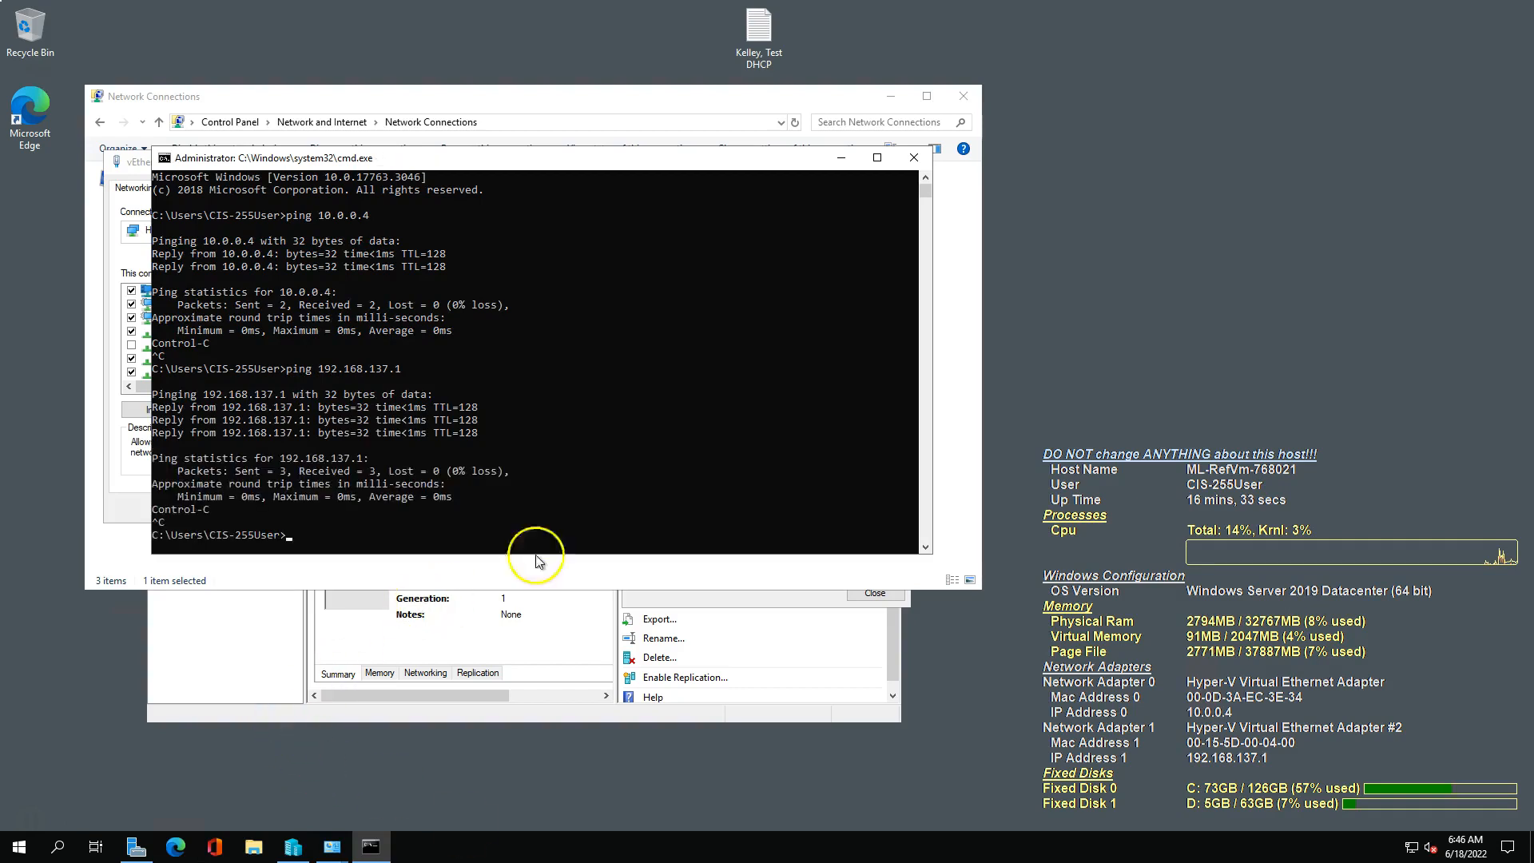
pyautogui.click(840, 157)
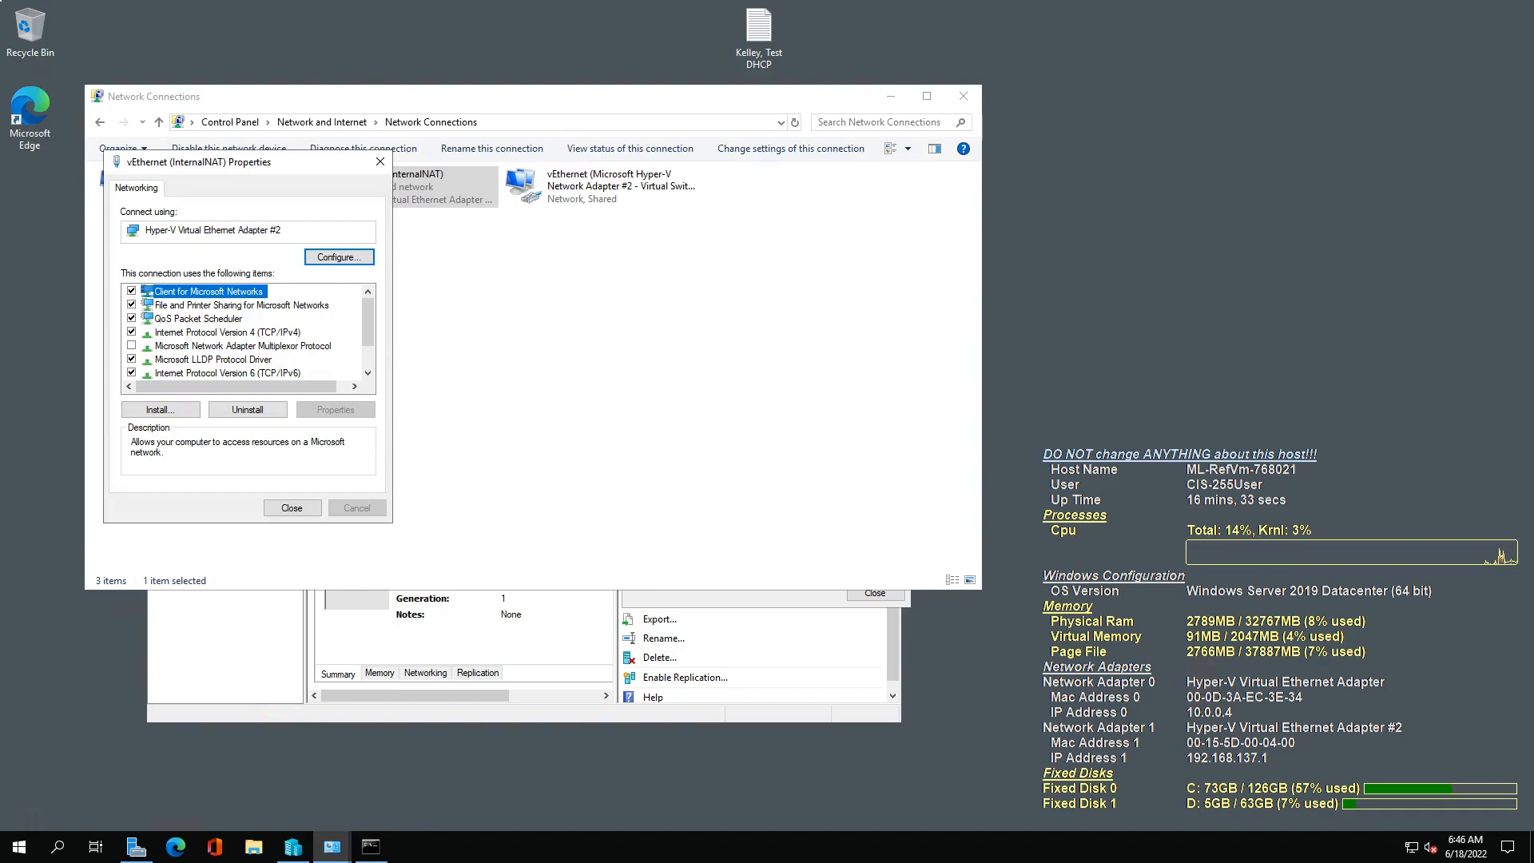
pyautogui.moveTo(0, 30); pyautogui.dragTo(771, 16)
pyautogui.scroll(-3, 927, 520)
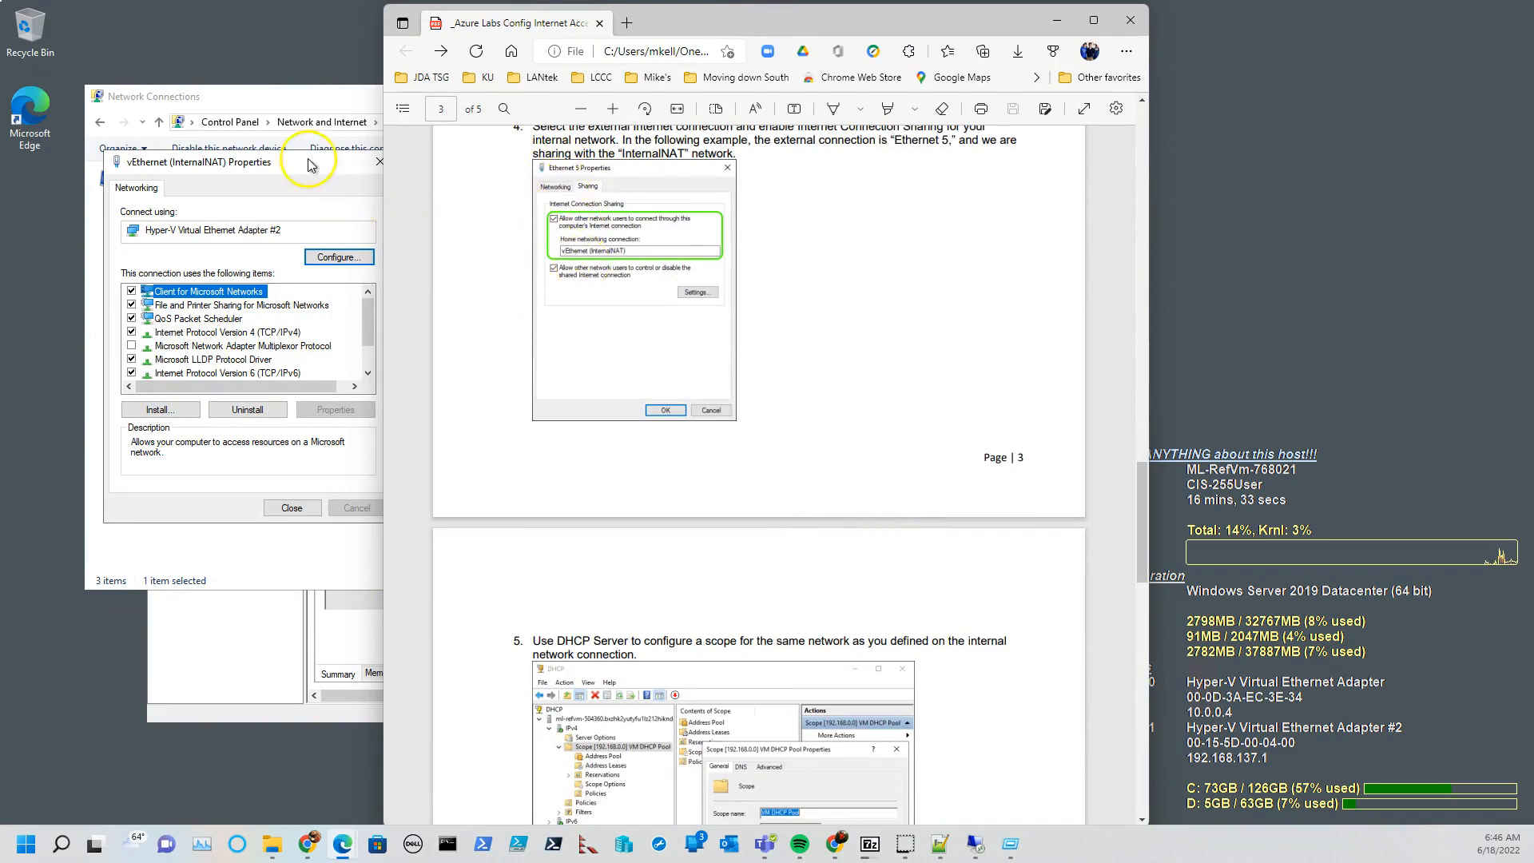
pyautogui.click(289, 509)
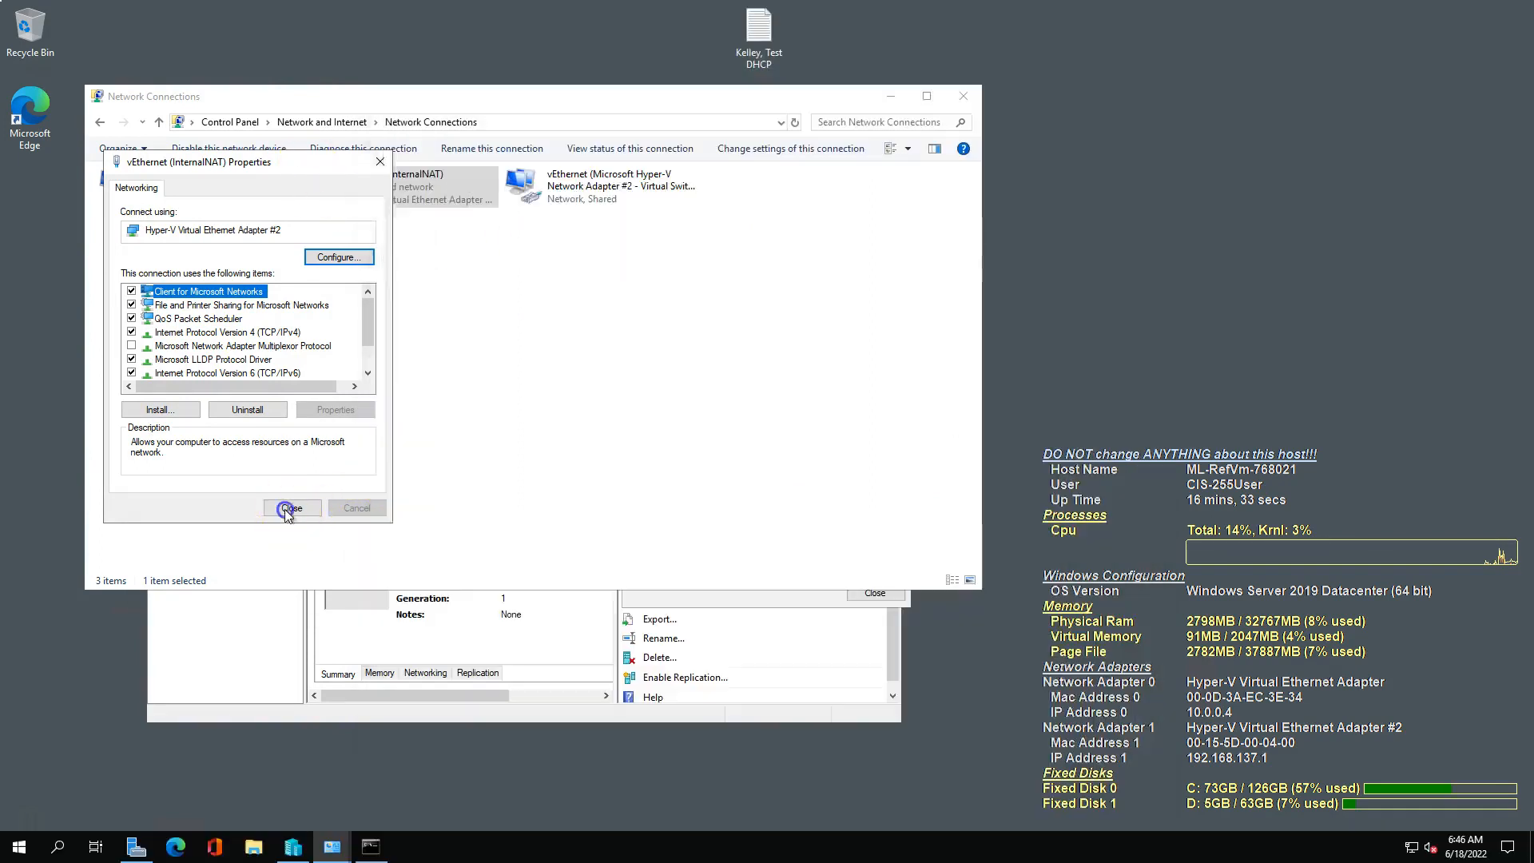
# Check the TCP/IPv4 and Internet Connection Sharing settings of the external vEthernet (Microsoft Hyper-V Network Adapter #2) connection without changing them.
pyautogui.rightClick(559, 193)
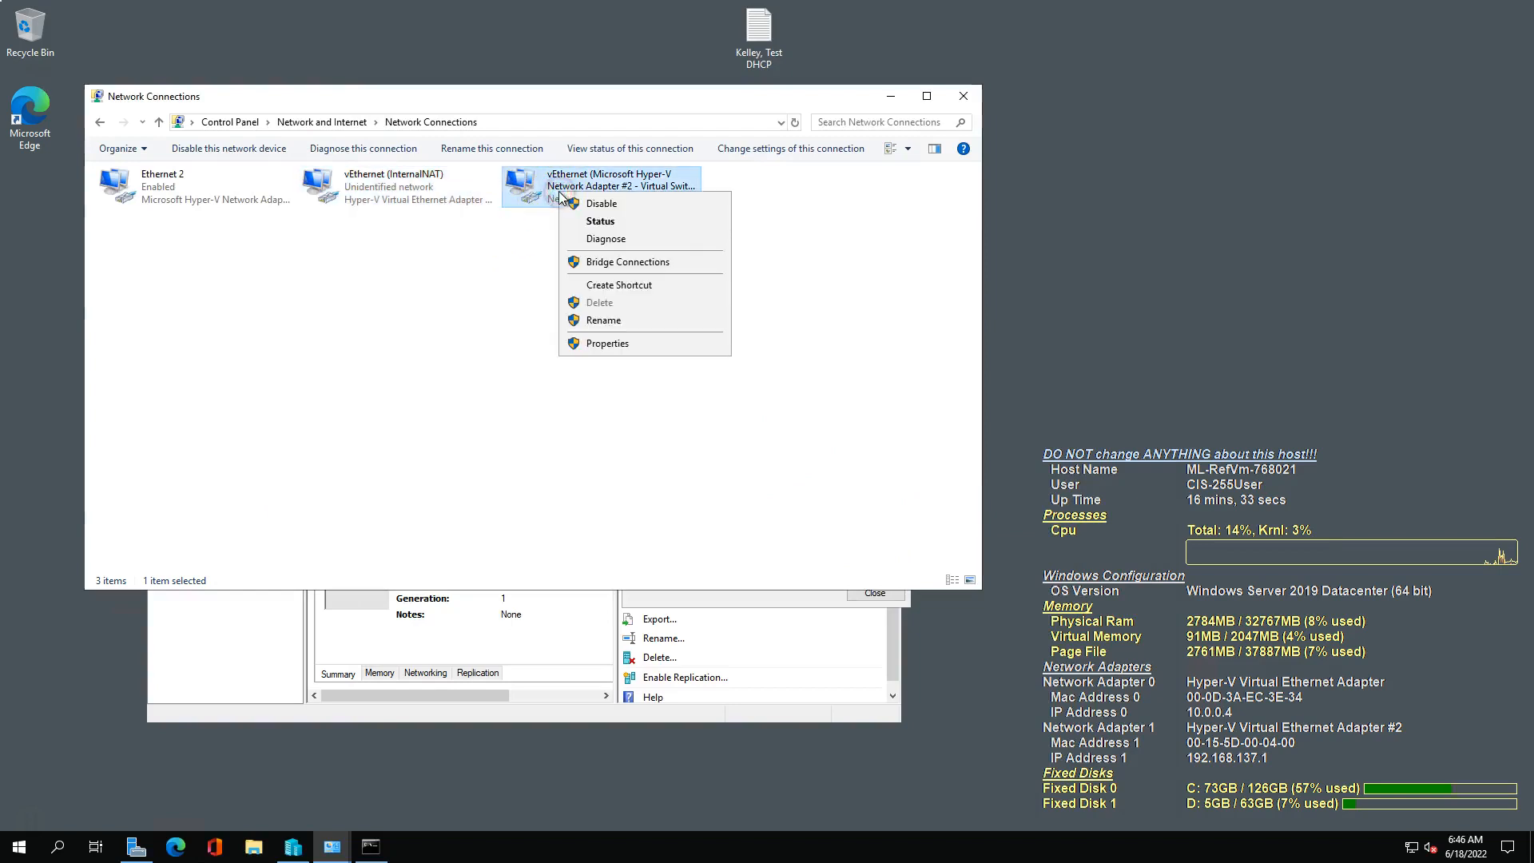
pyautogui.click(620, 344)
pyautogui.click(256, 332)
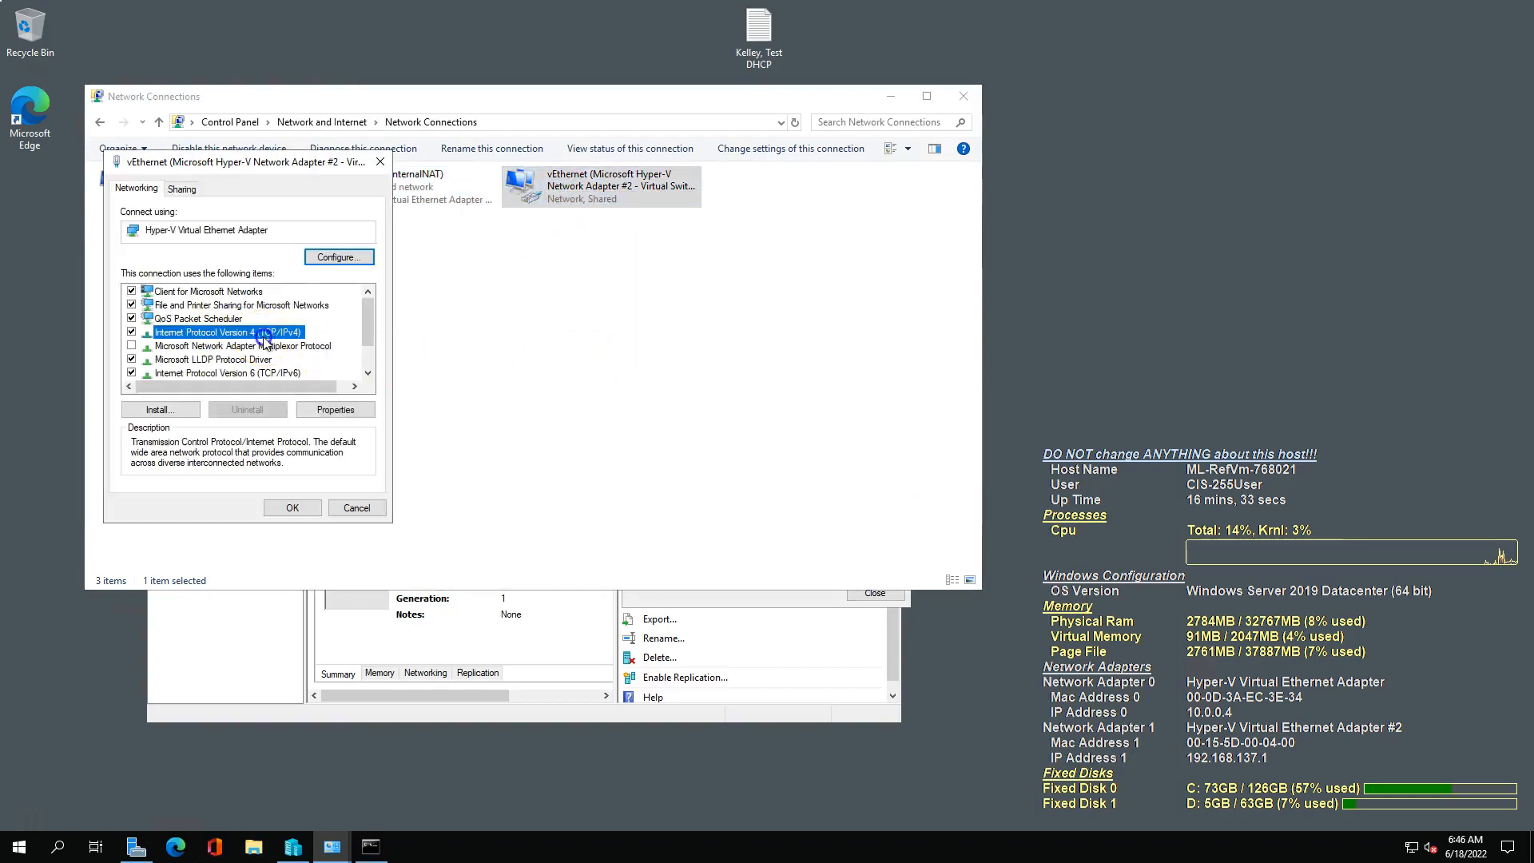
pyautogui.click(343, 409)
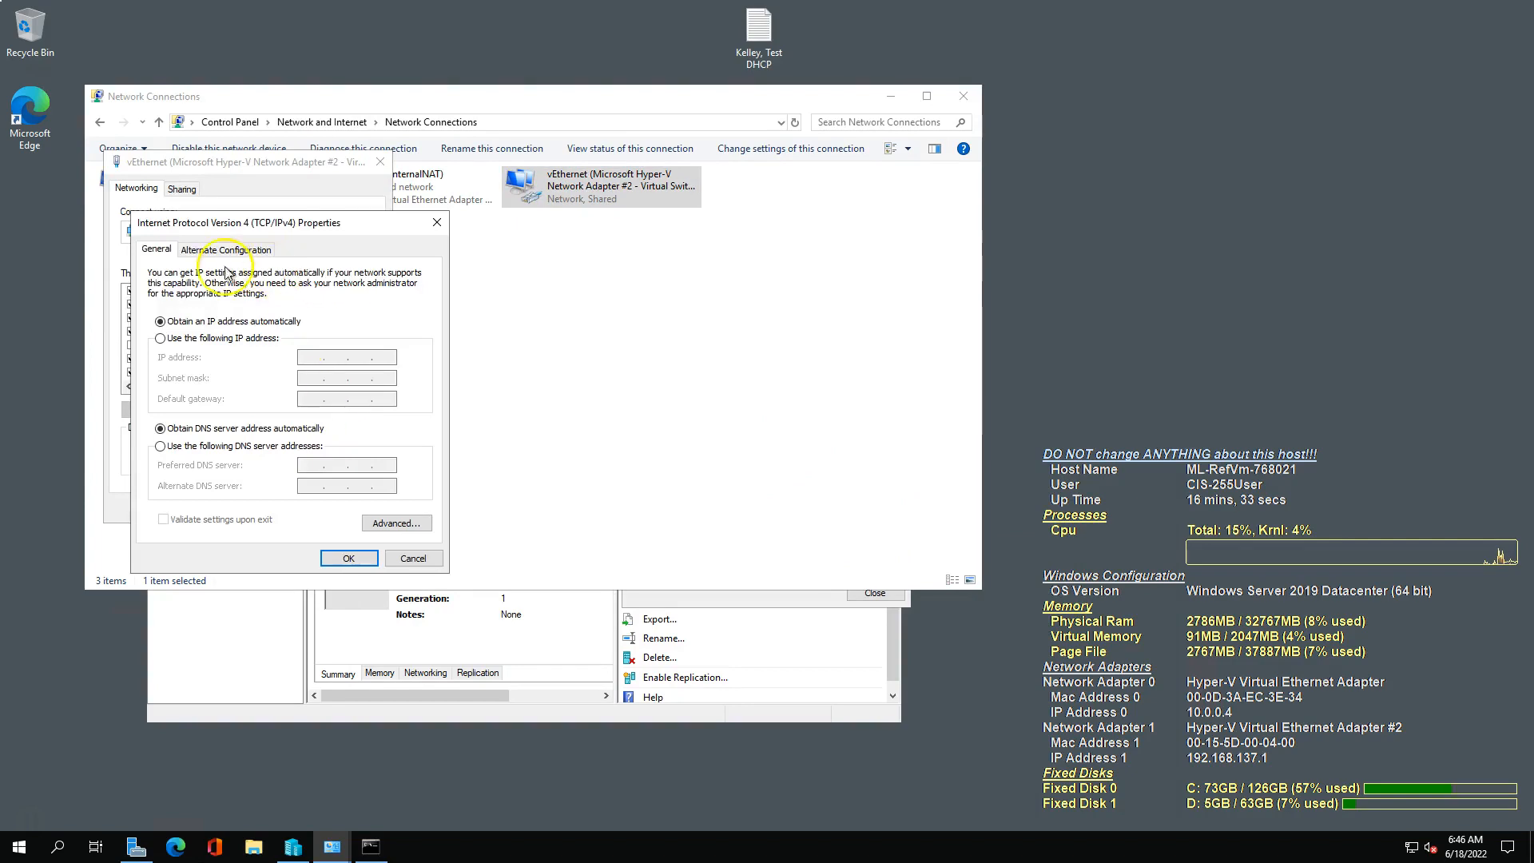
pyautogui.click(414, 558)
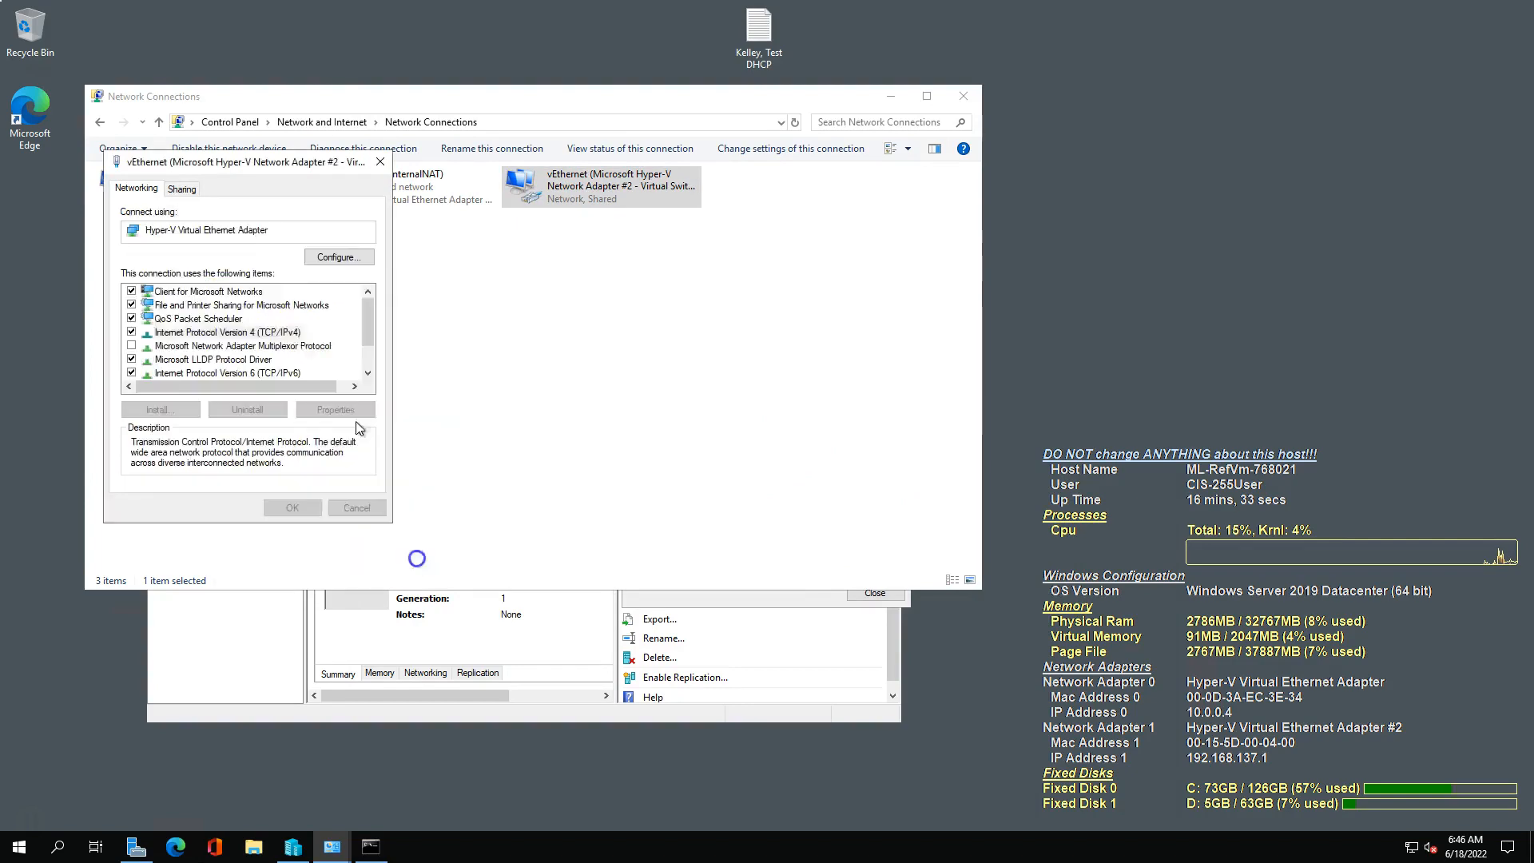
pyautogui.click(180, 190)
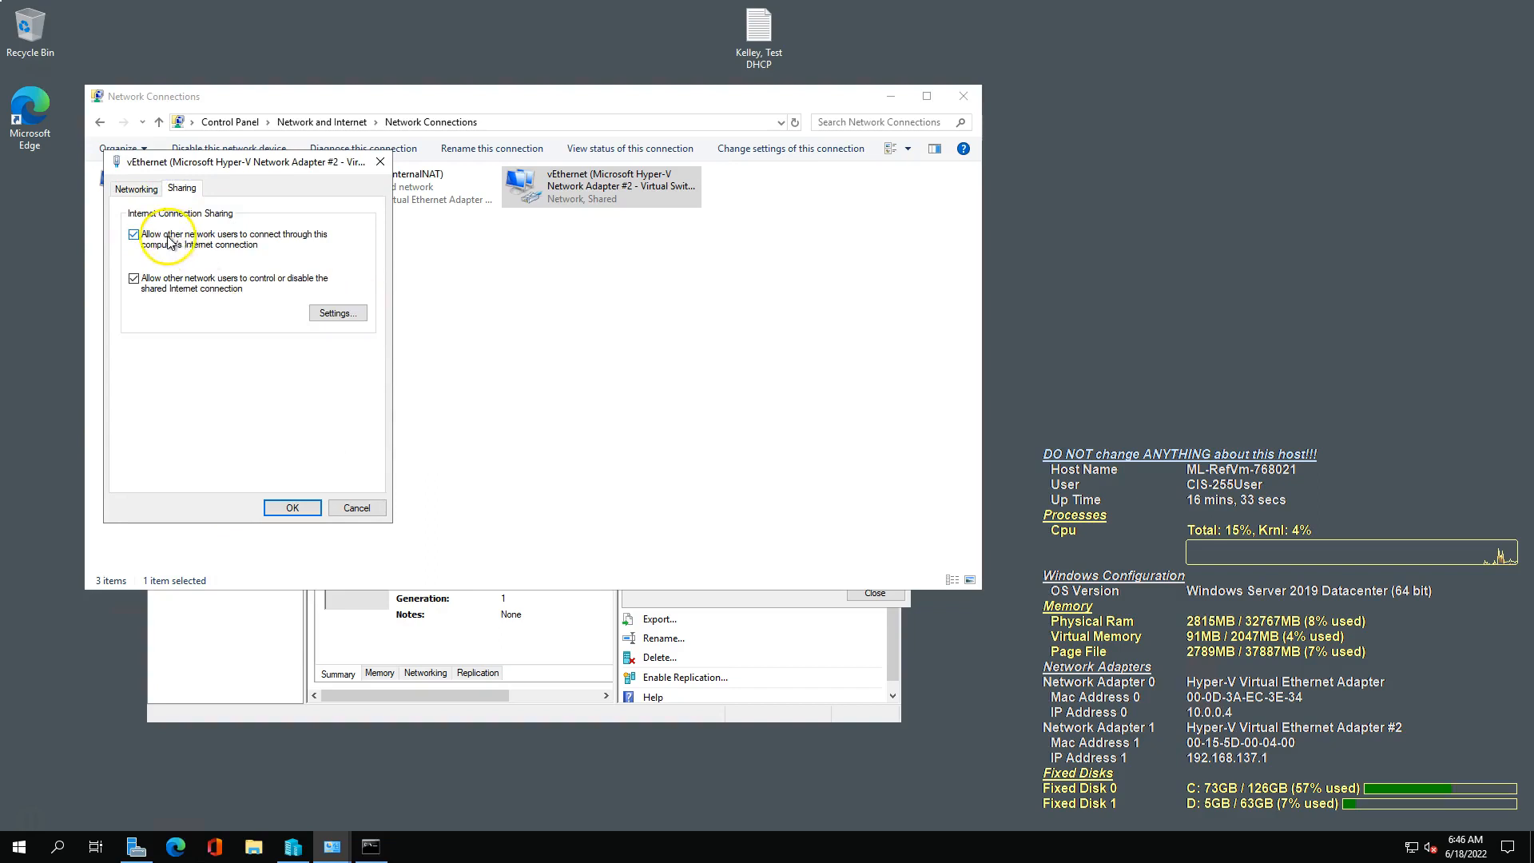
pyautogui.click(357, 509)
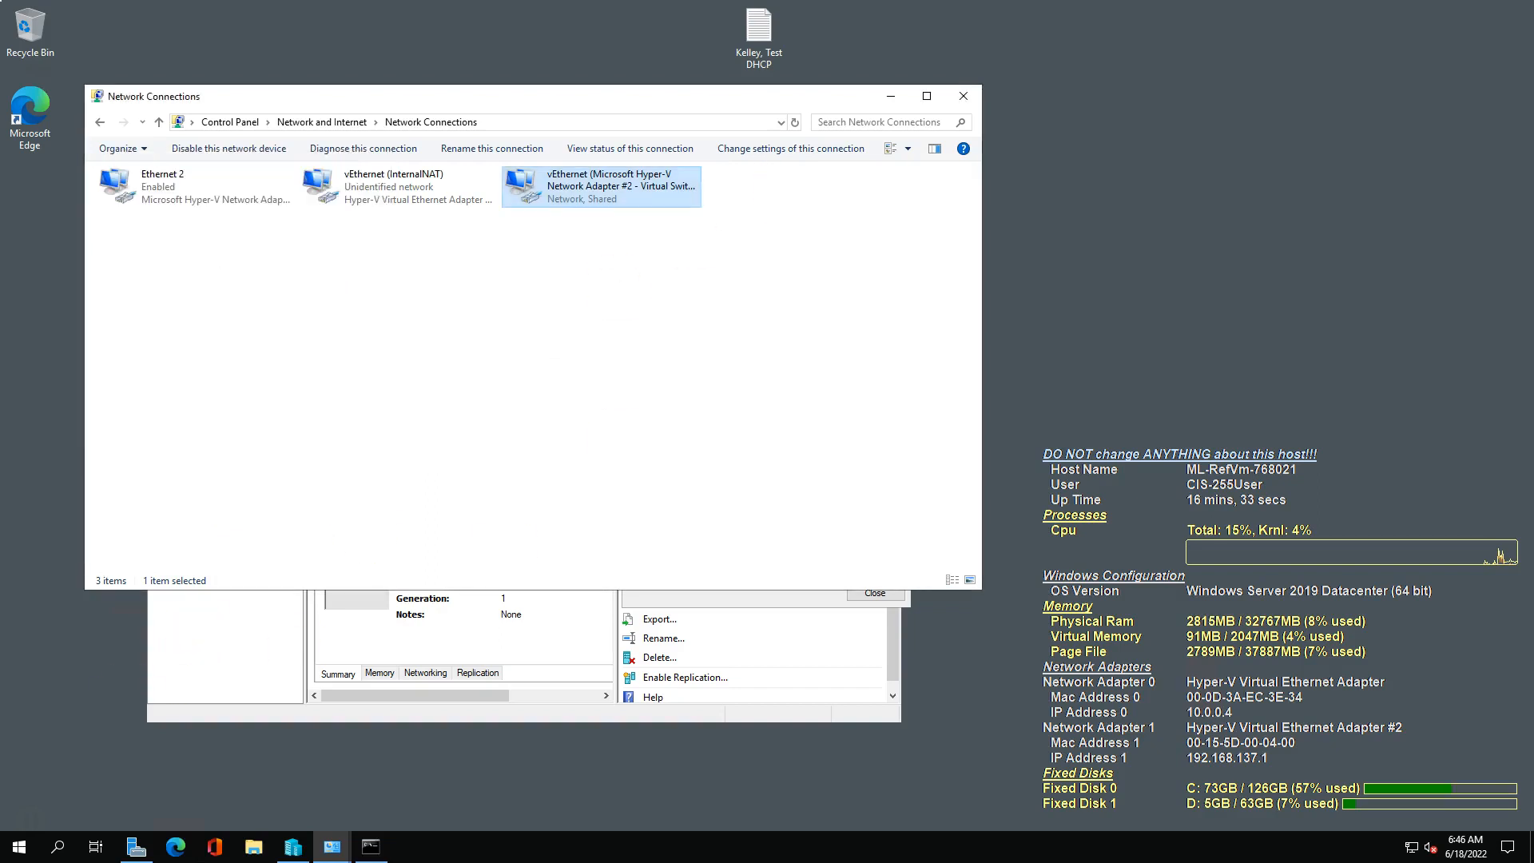
# Read step 5 of the PDF guide on configuring a DHCP scope for the internal network, and return to the host desktop.
pyautogui.hotkey('alt', 'Tab')
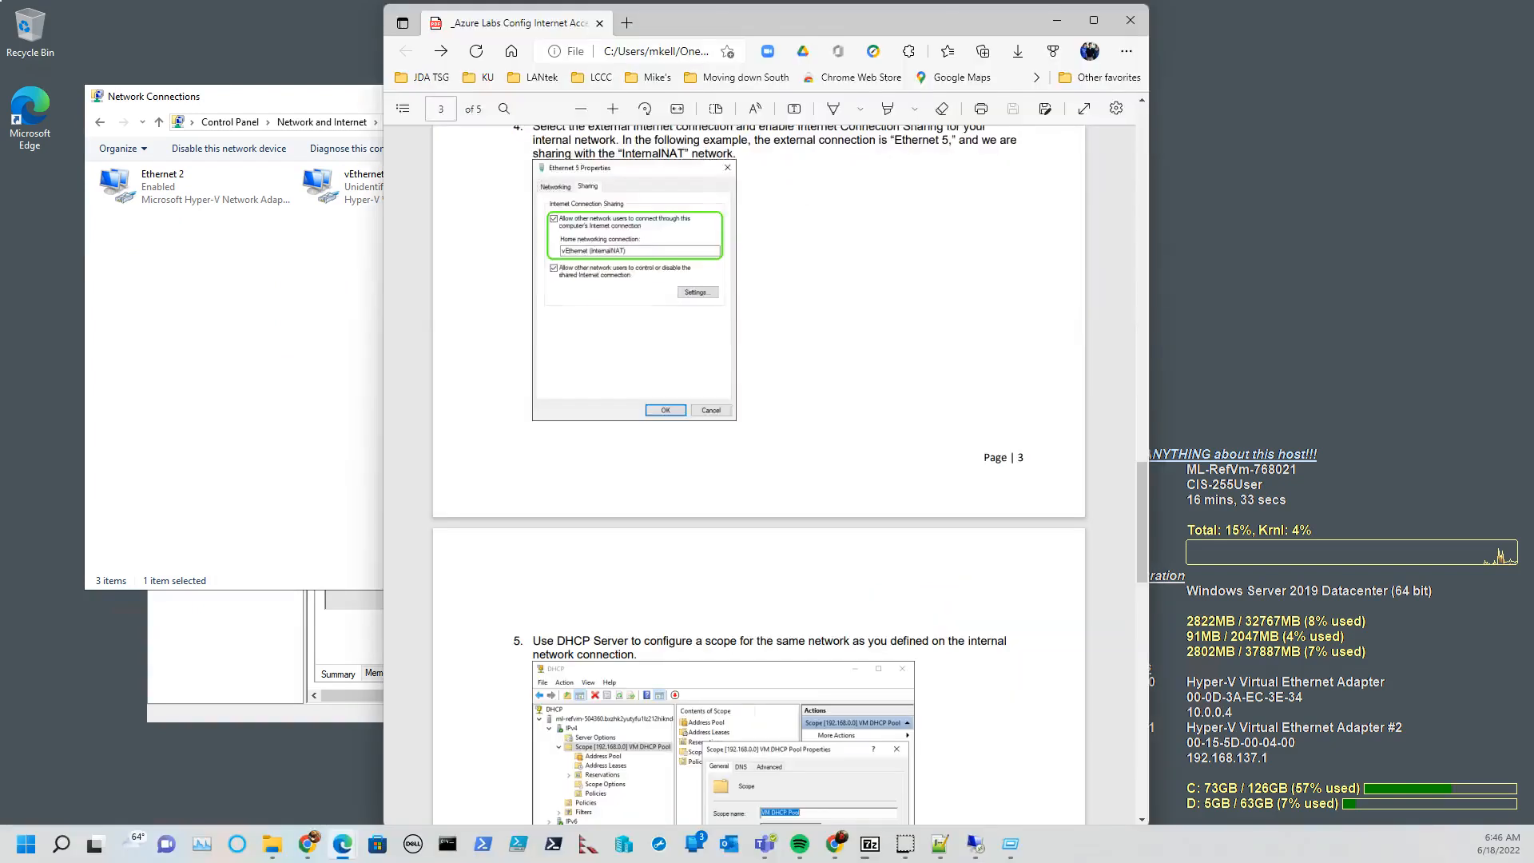
pyautogui.scroll(-5, 478, 497)
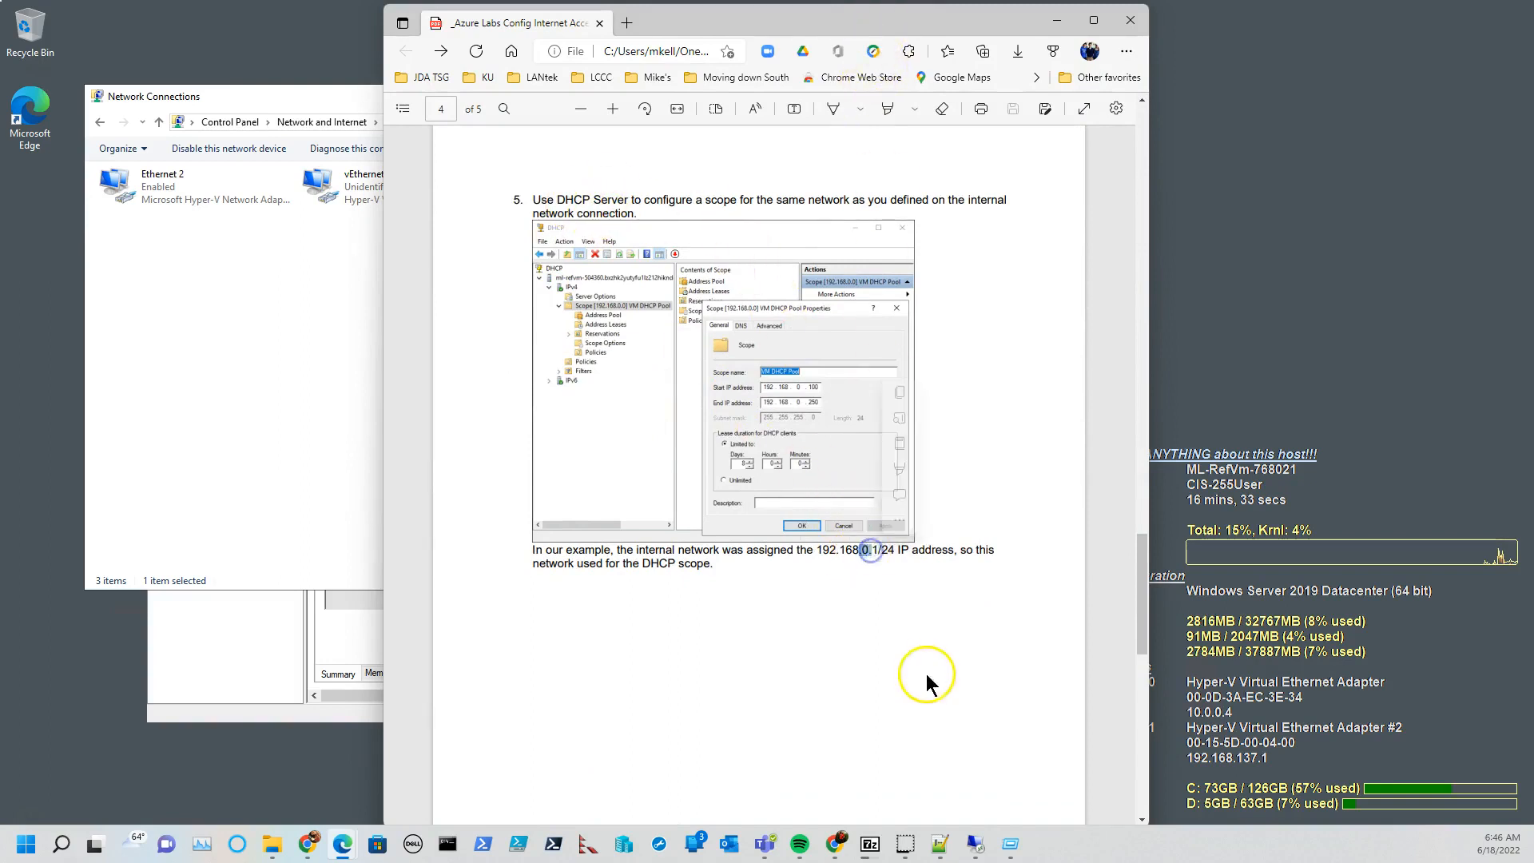
pyautogui.moveTo(900, 18); pyautogui.dragTo(0, 59)
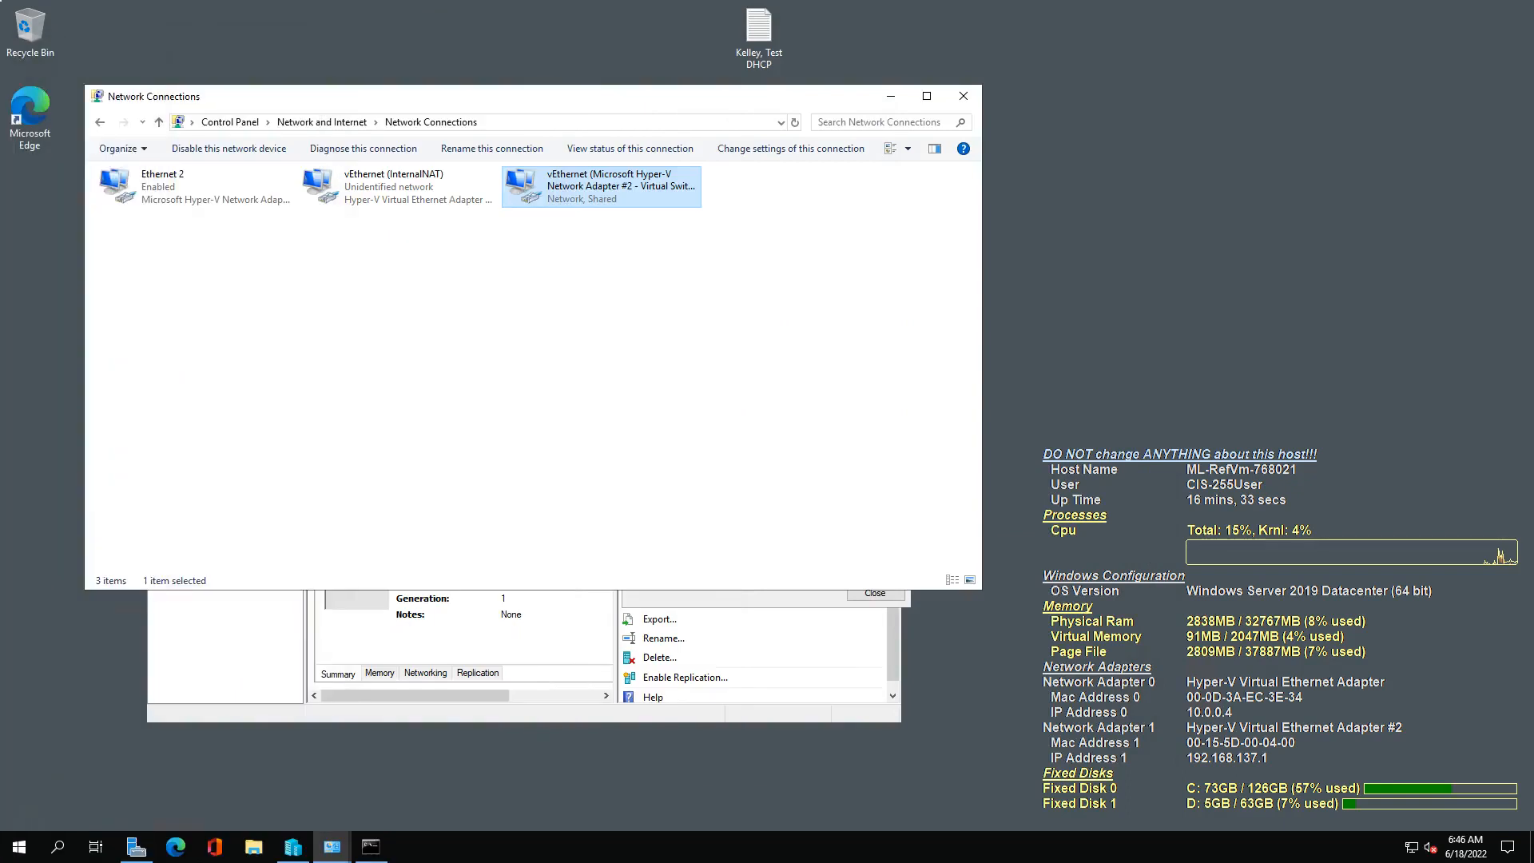
# Start the Win10Wrk-01 virtual machine in Hyper-V Manager and minimize the manager window.
pyautogui.click(205, 651)
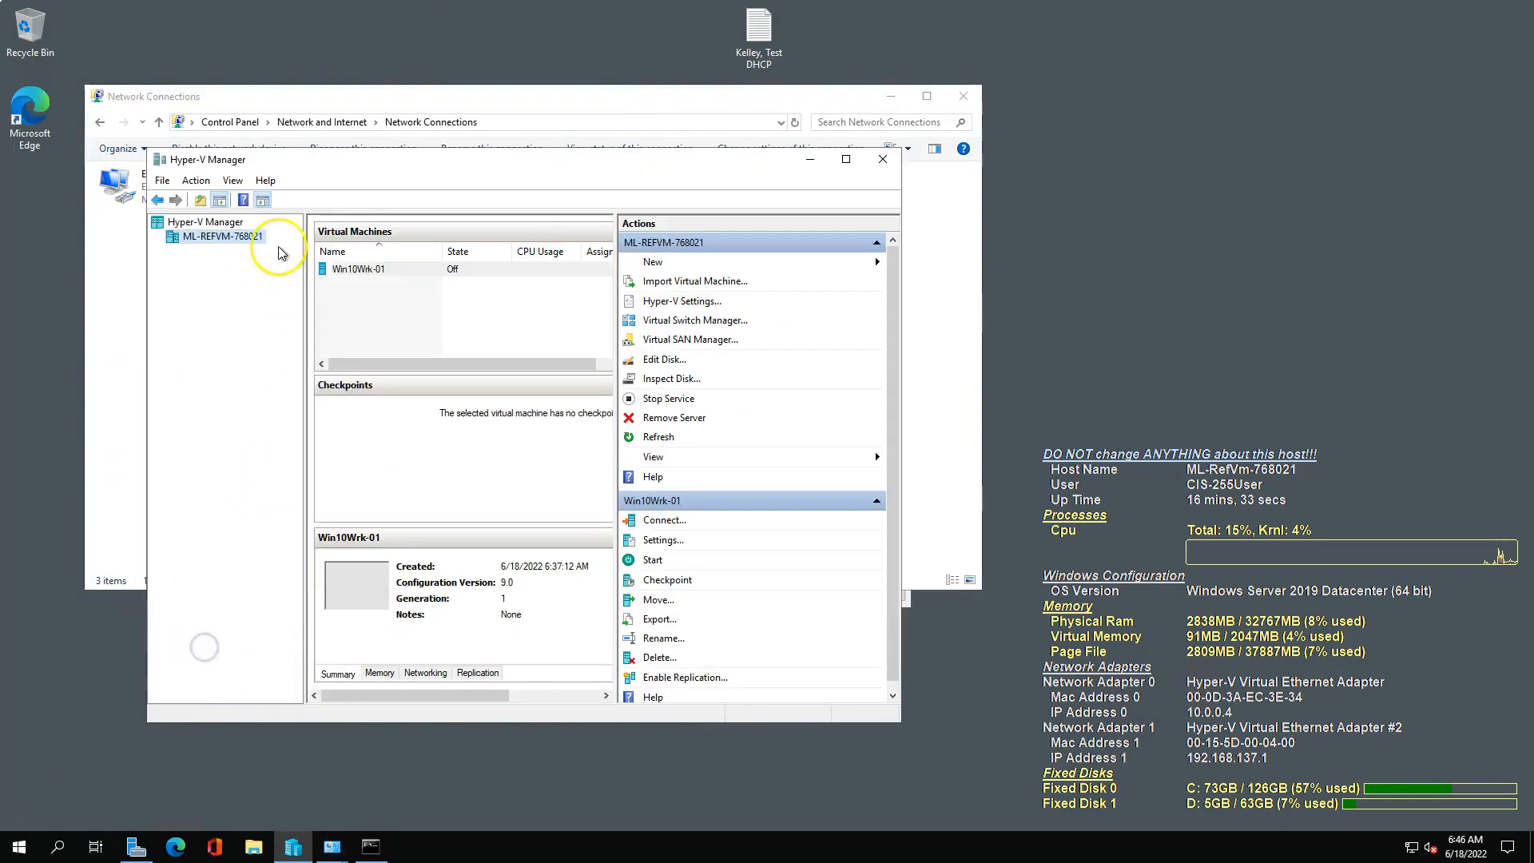
pyautogui.rightClick(361, 269)
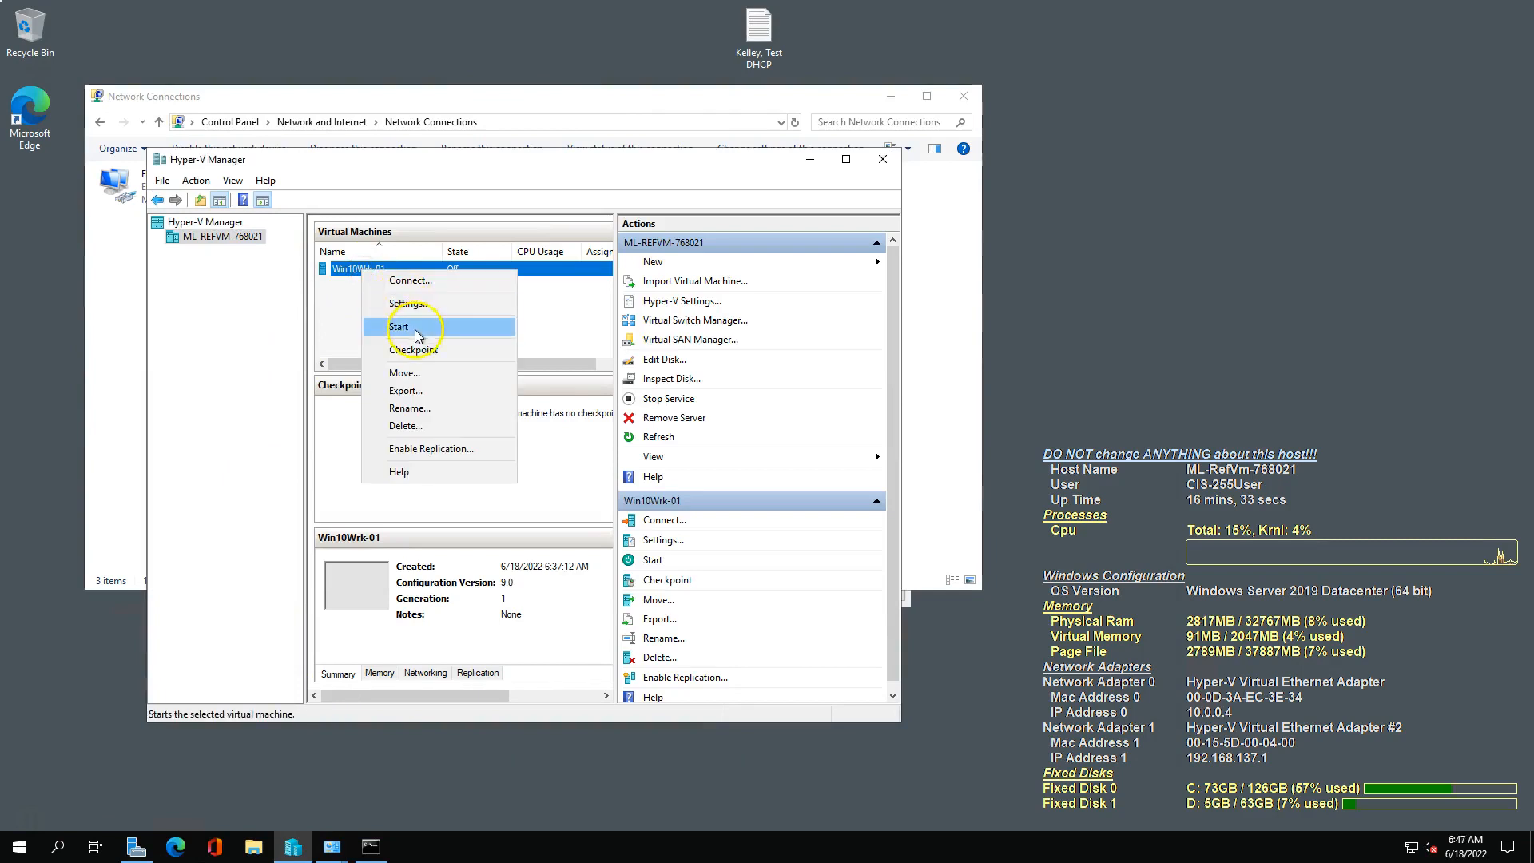
pyautogui.click(415, 327)
pyautogui.click(817, 149)
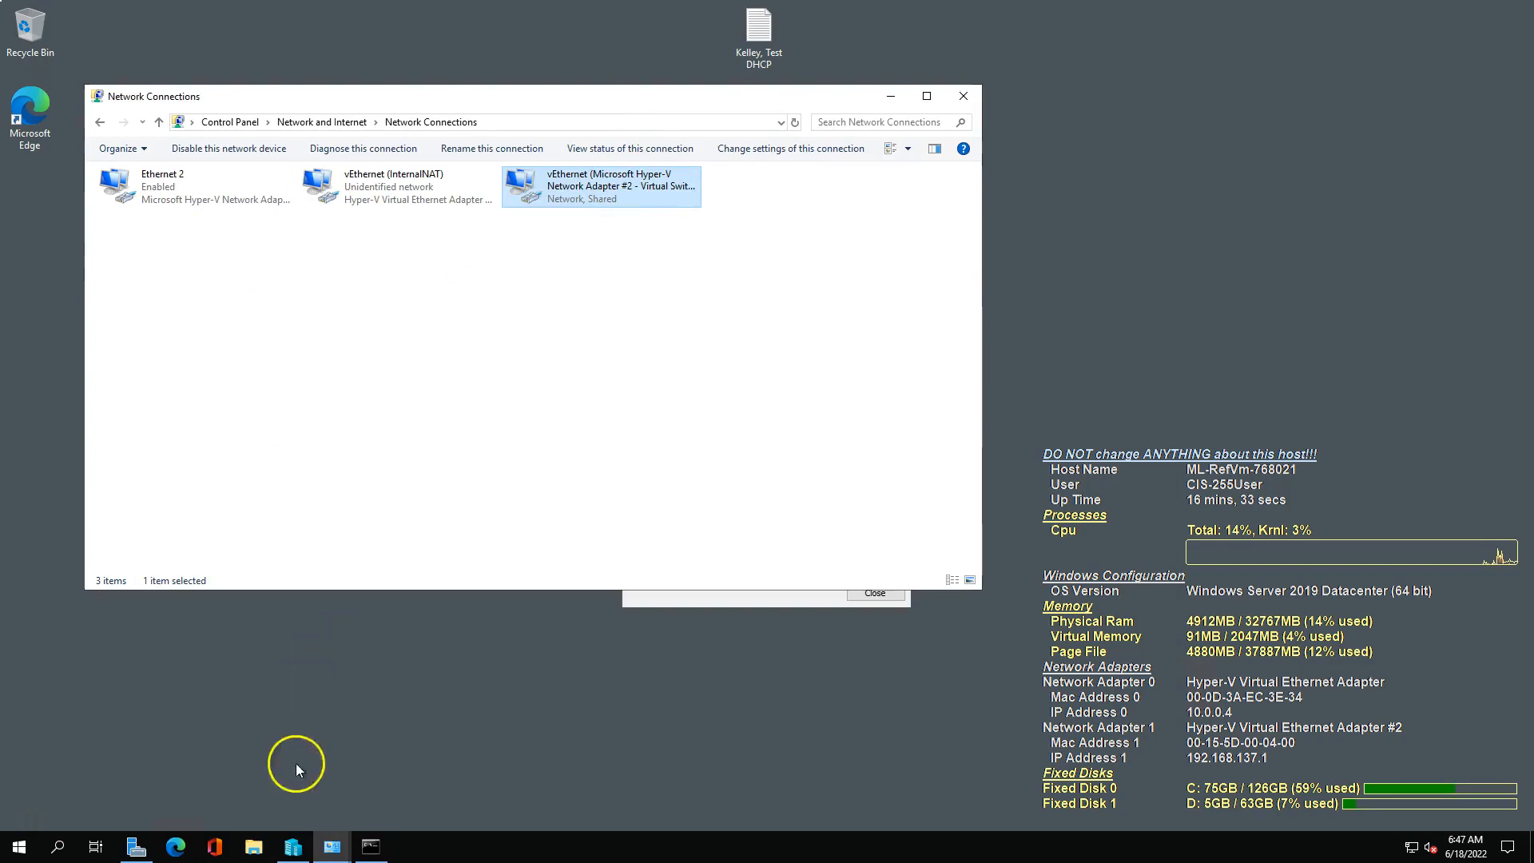
# Complete the pending DHCP post-install configuration from Server Manager, committing the creation of the DHCP security groups.
pyautogui.click(135, 846)
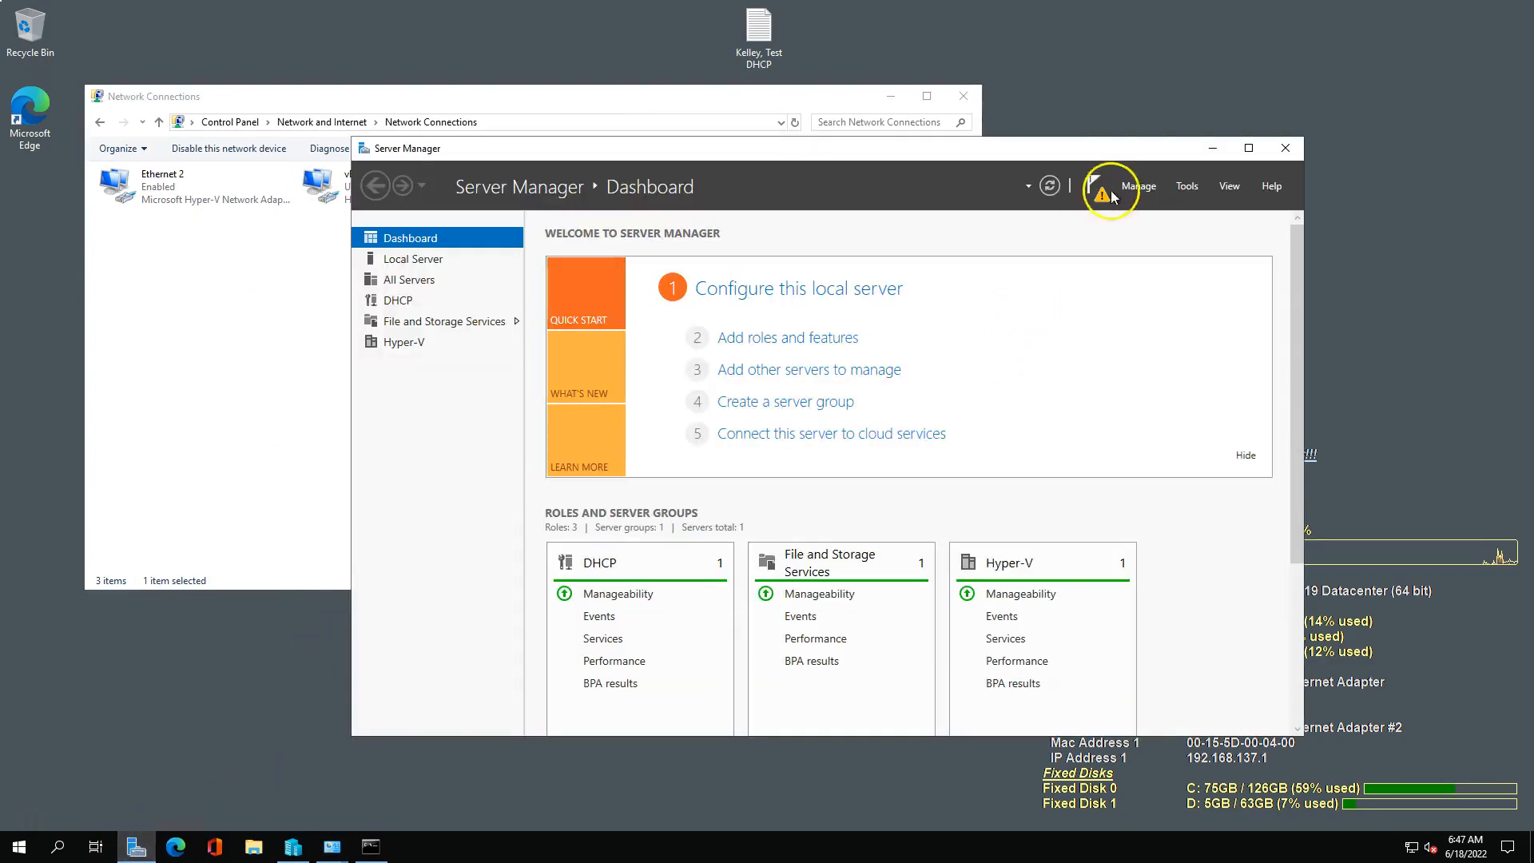
pyautogui.click(1188, 186)
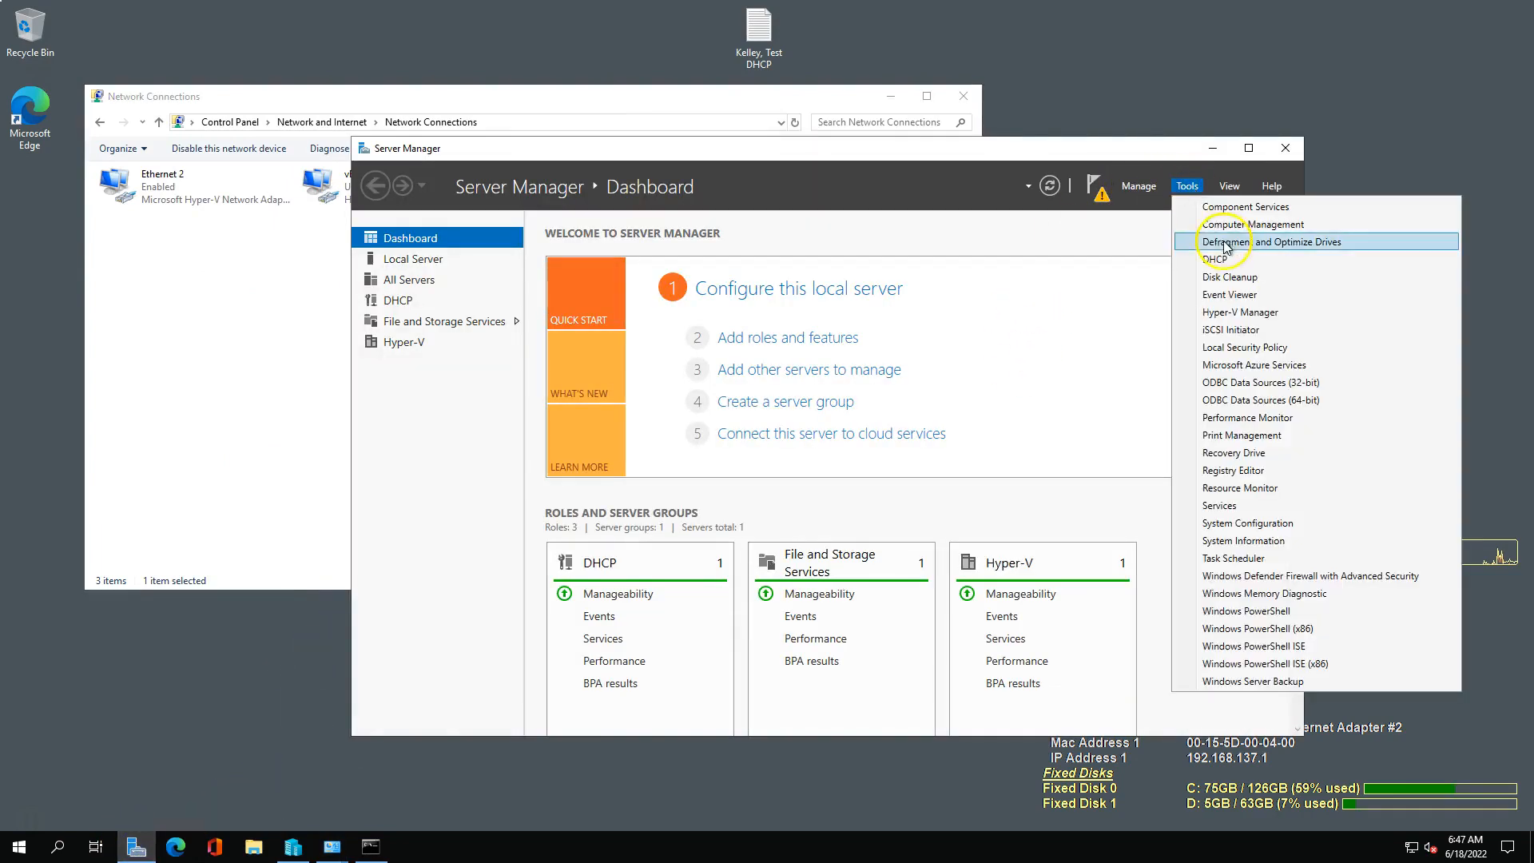
pyautogui.click(1079, 186)
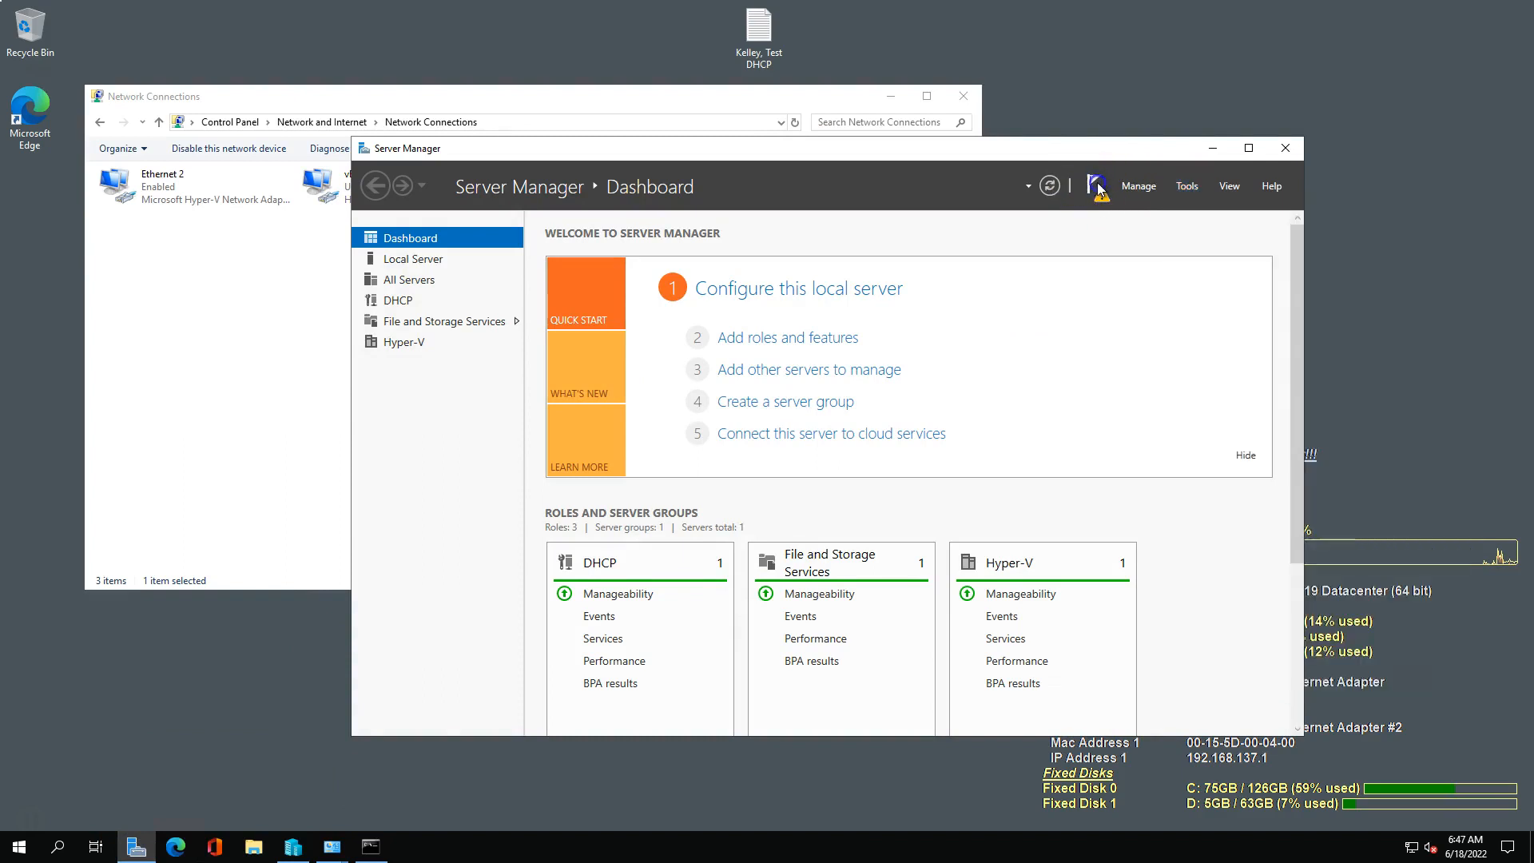
pyautogui.click(1097, 190)
pyautogui.click(975, 285)
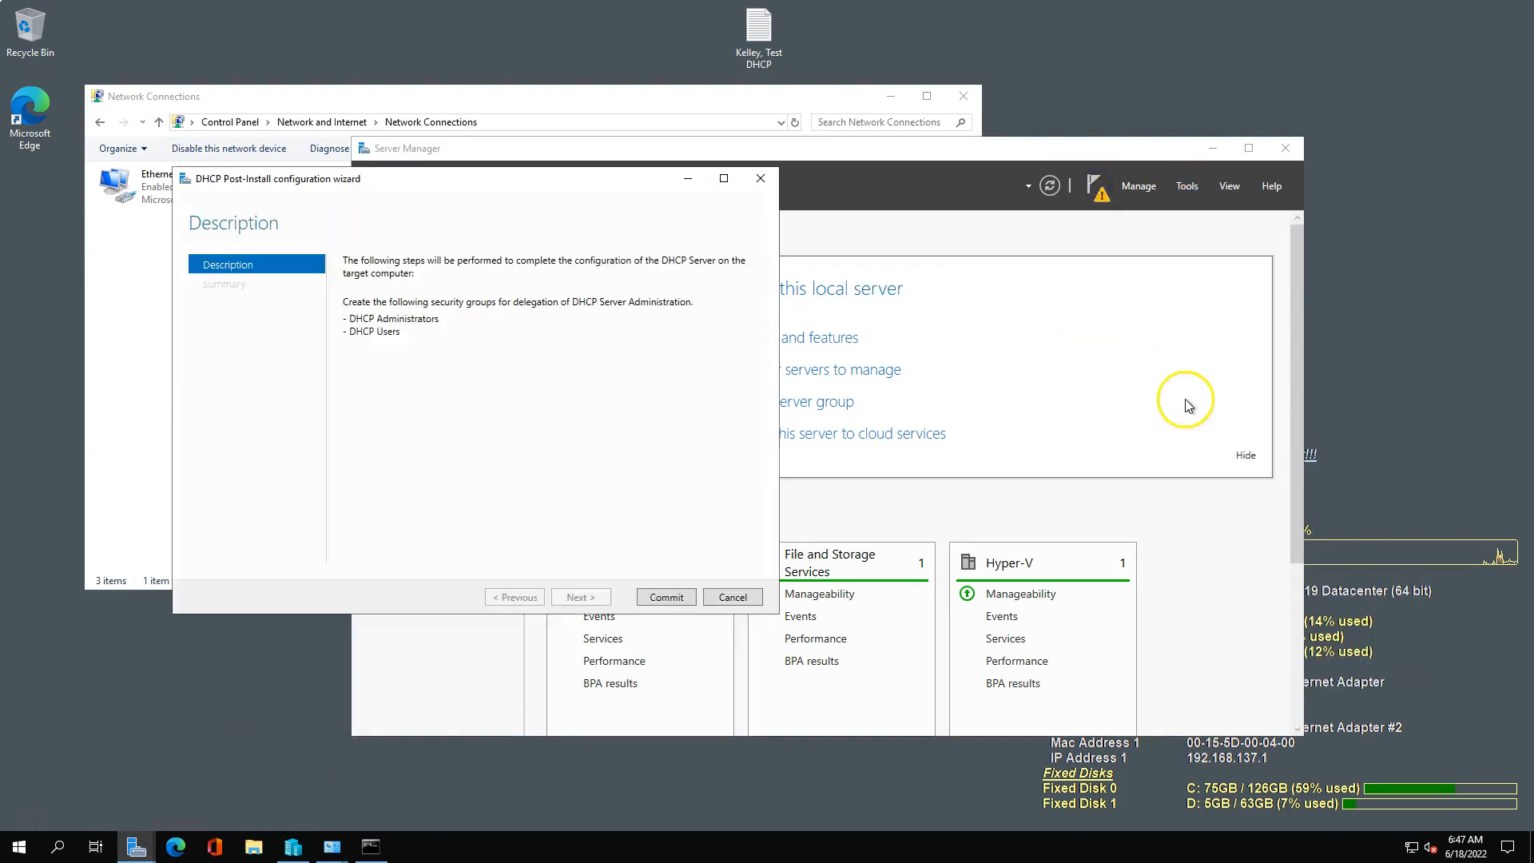
pyautogui.click(678, 603)
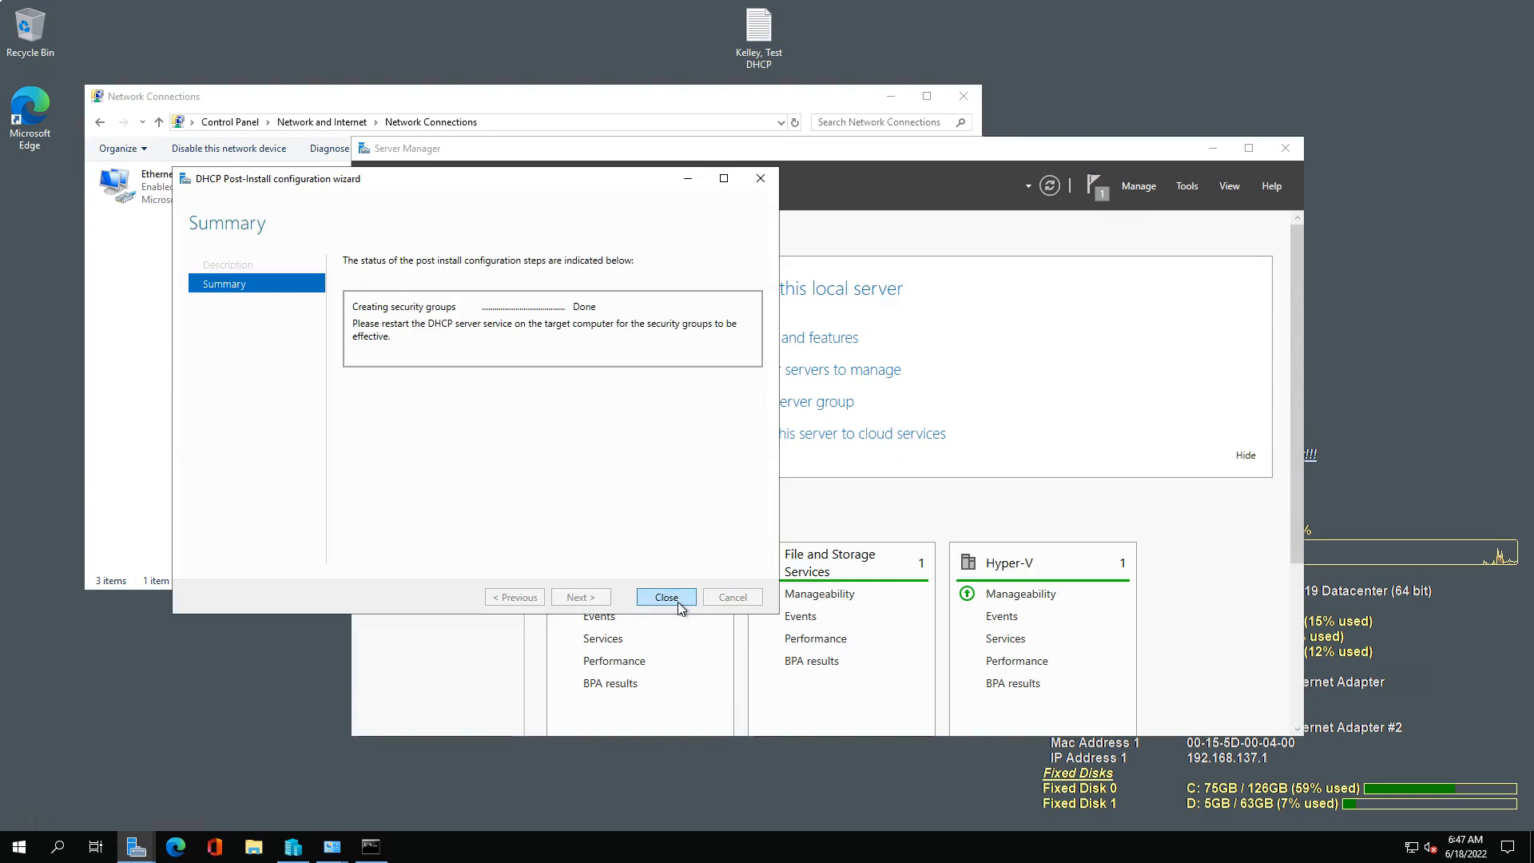
pyautogui.click(667, 598)
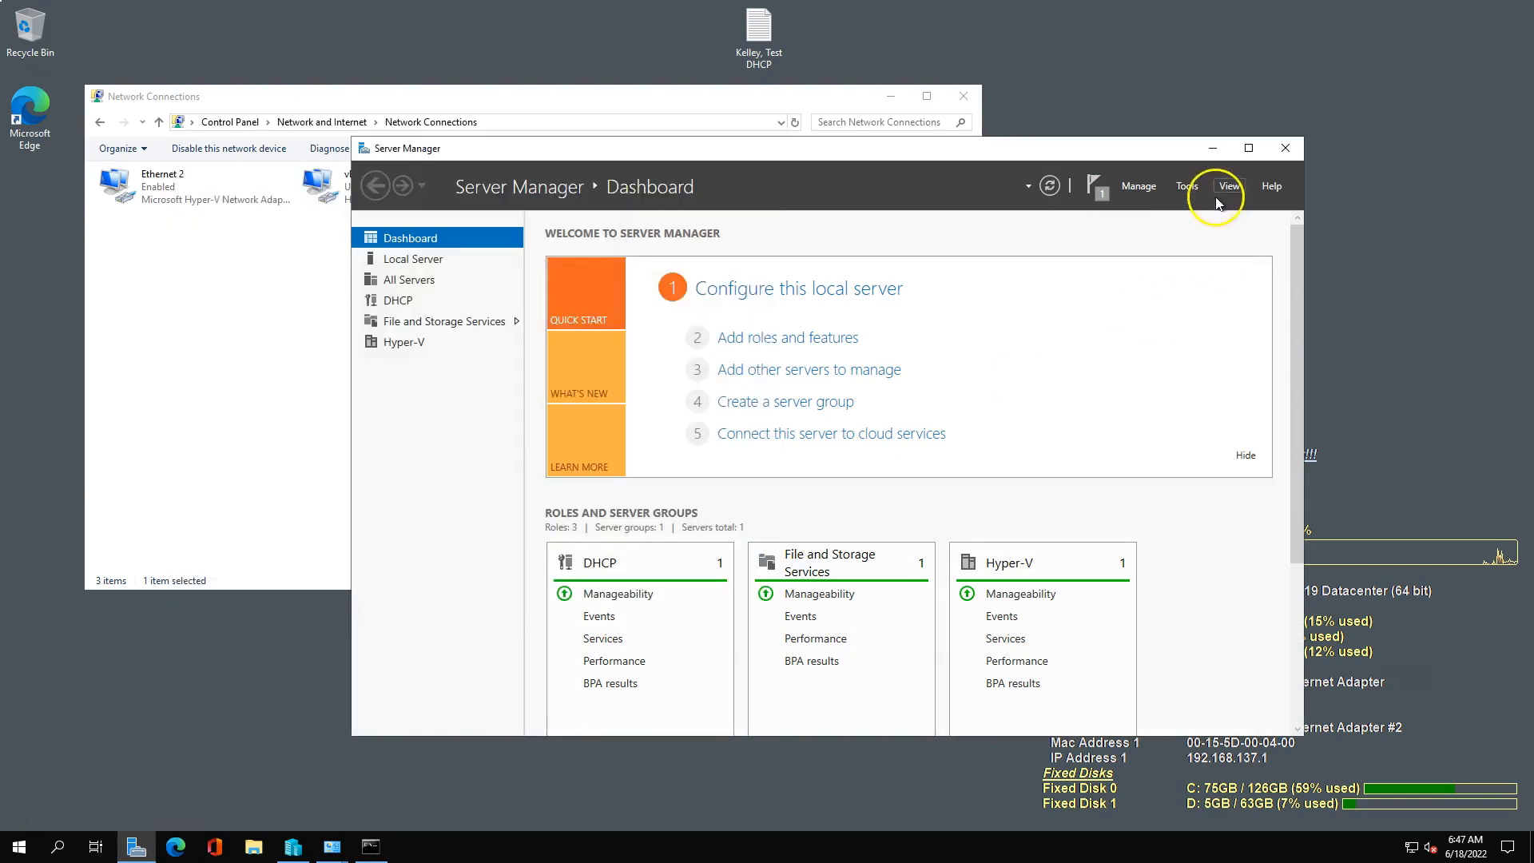
# Open the DHCP console, enlarge its window and tree pane, and expand the server down to its IPv4 node.
pyautogui.click(1183, 189)
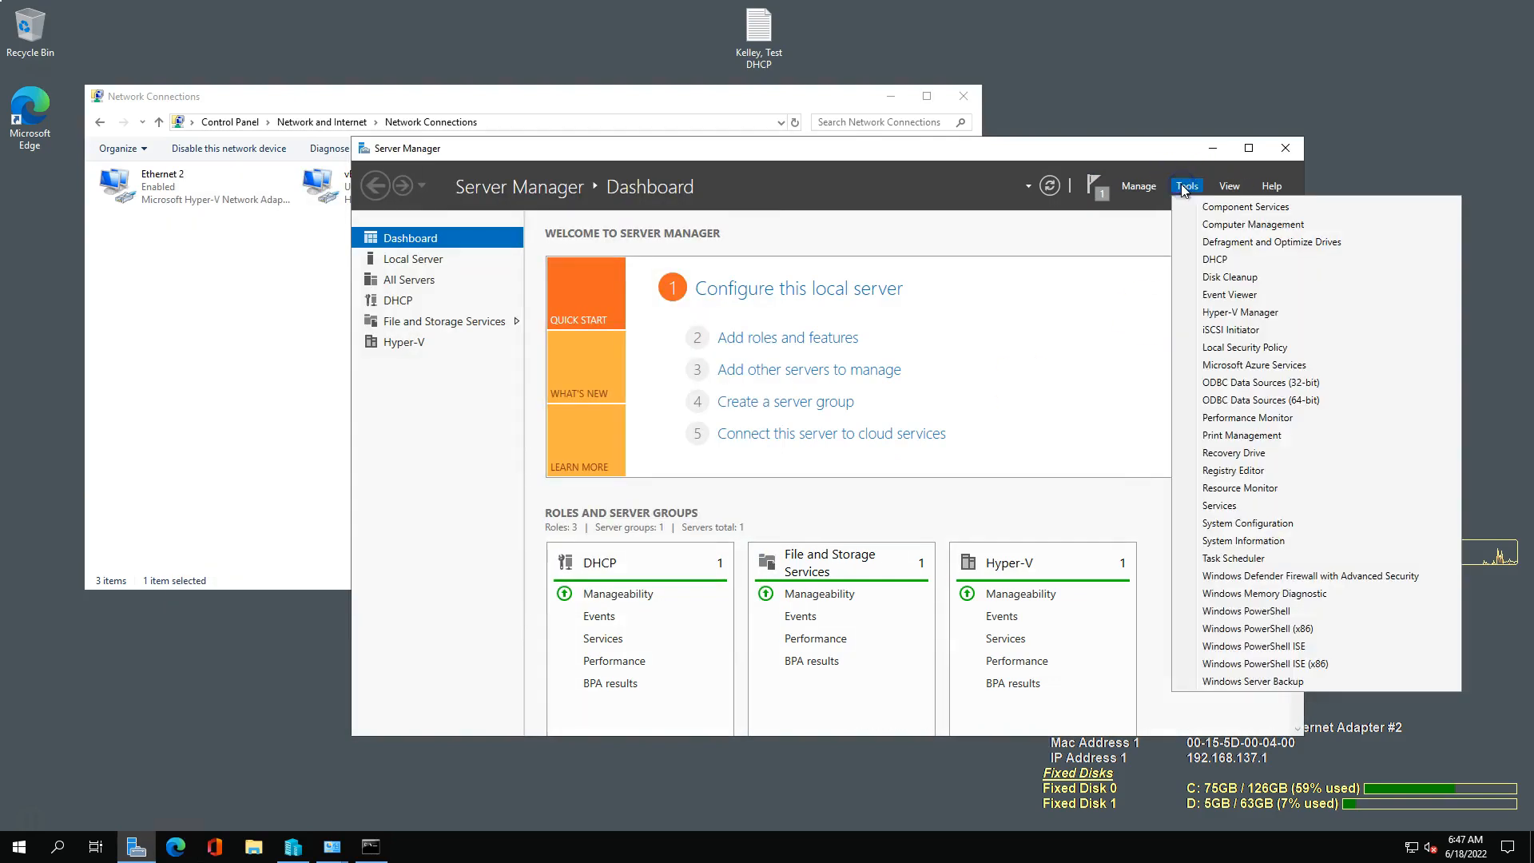
pyautogui.click(1205, 257)
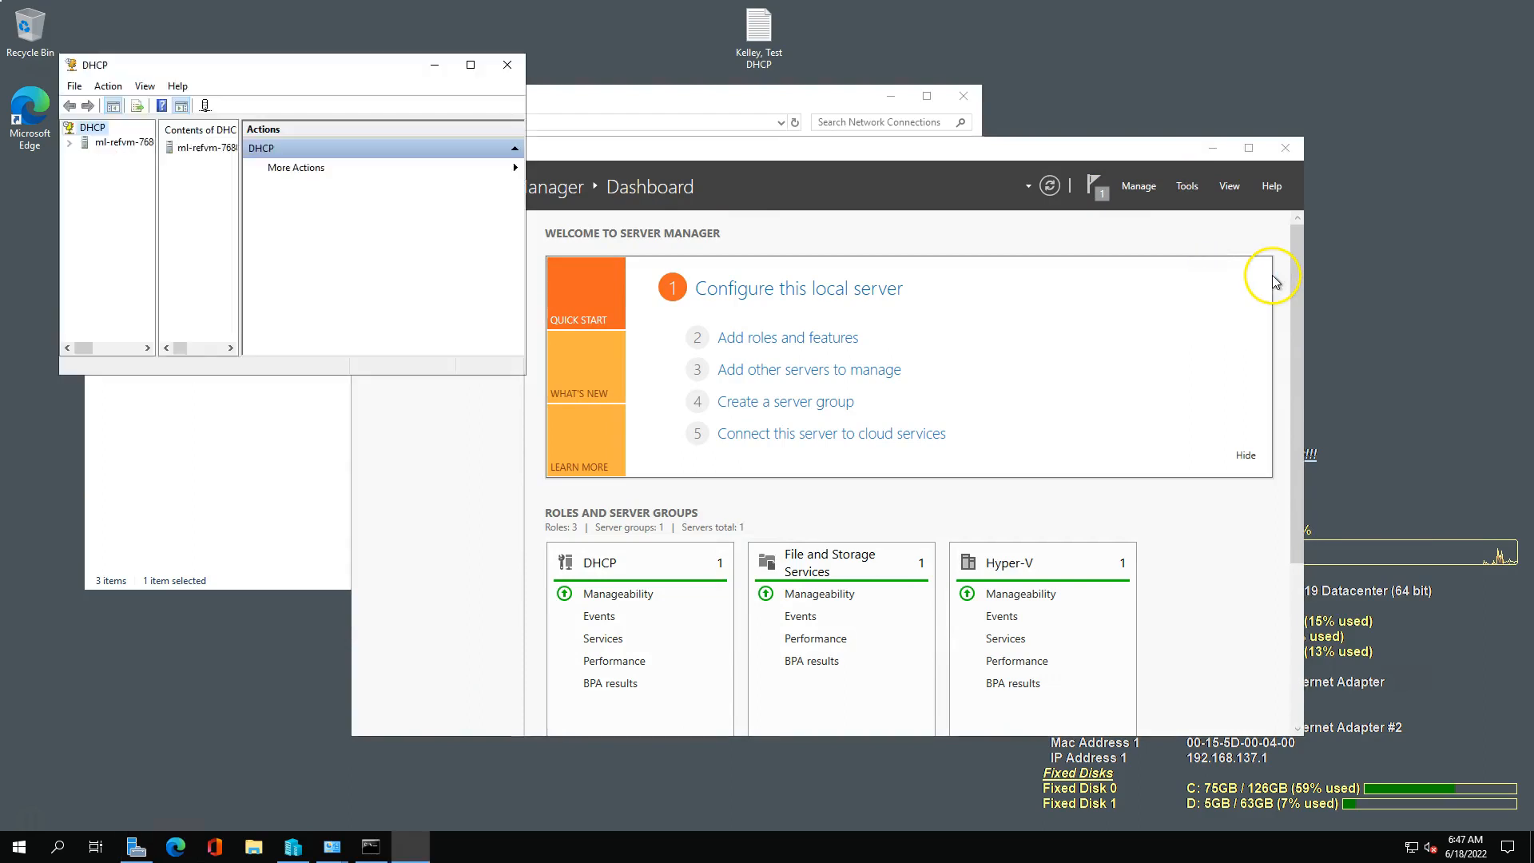
pyautogui.moveTo(526, 379); pyautogui.dragTo(1075, 653)
pyautogui.moveTo(157, 317); pyautogui.dragTo(370, 308)
pyautogui.rightClick(137, 143)
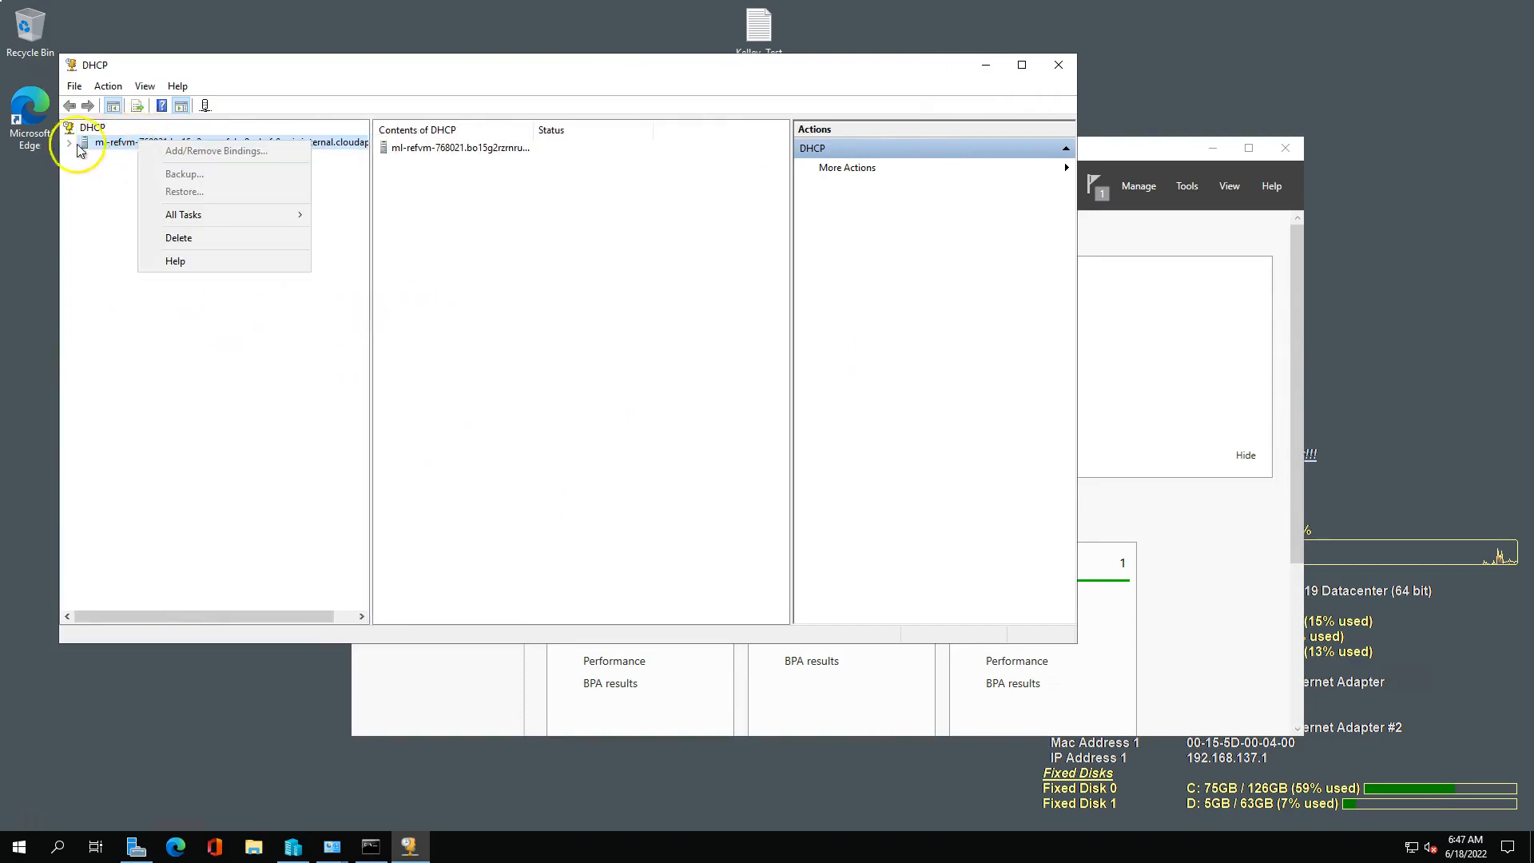
pyautogui.click(66, 146)
pyautogui.doubleClick(119, 158)
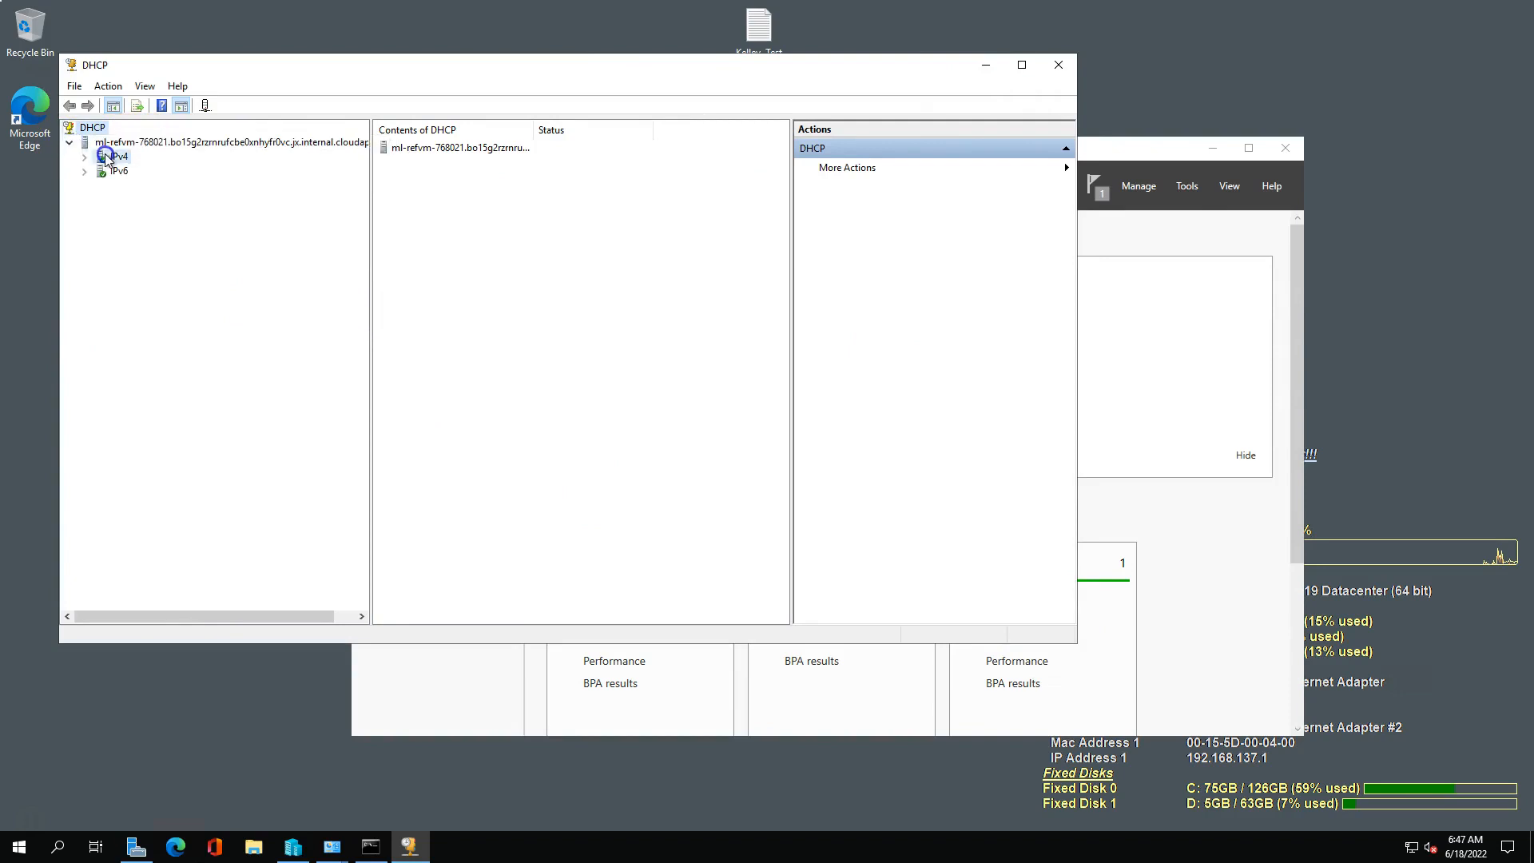
# Start a new scope under IPv4 and name it InternalNAT-scope.
pyautogui.rightClick(125, 160)
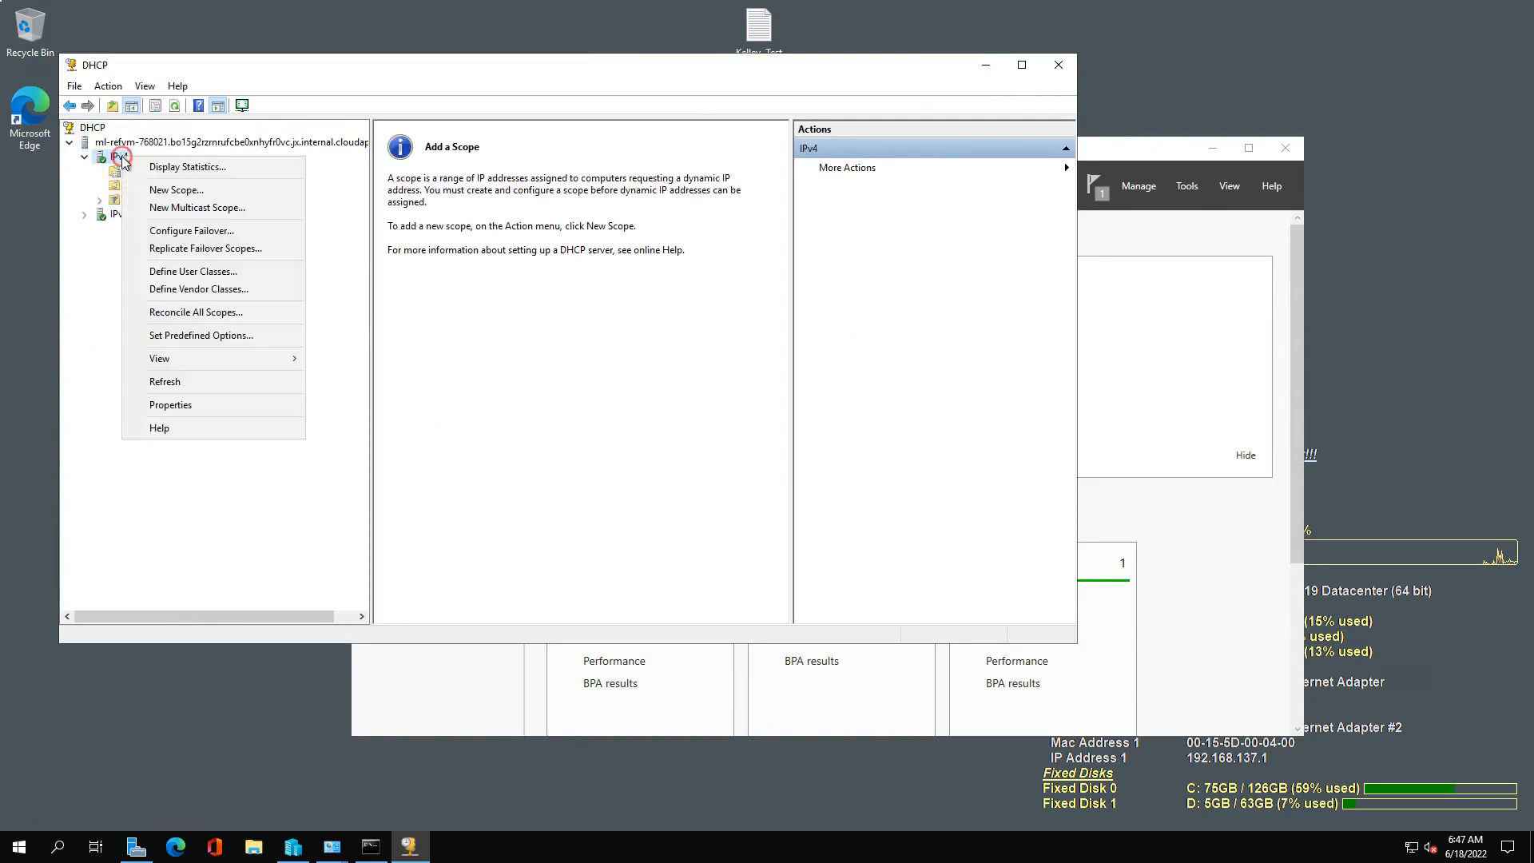
pyautogui.click(184, 189)
pyautogui.click(667, 500)
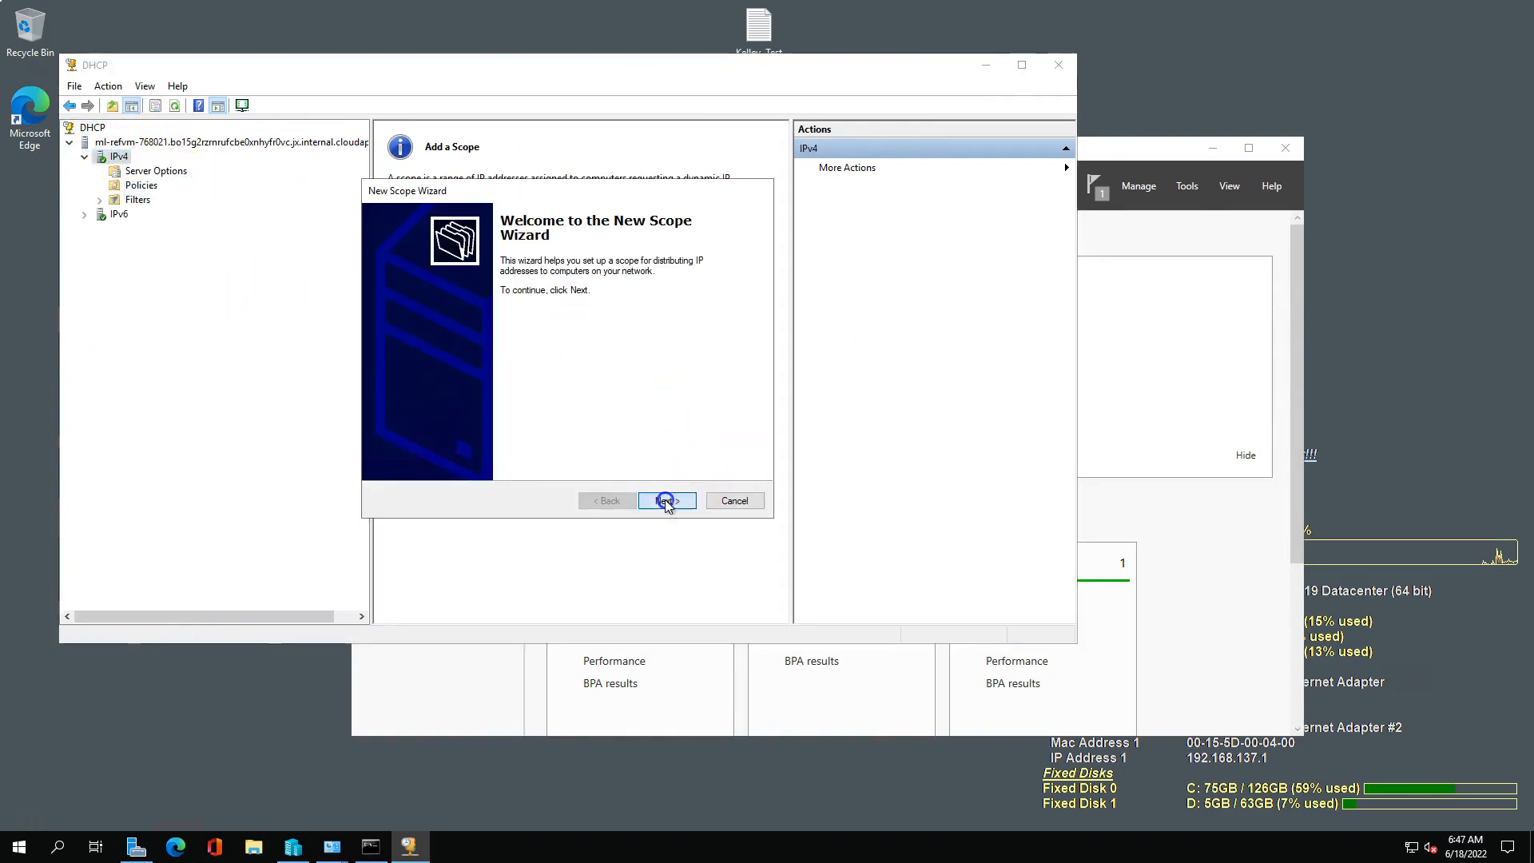
pyautogui.write('InternalNAT-scope')
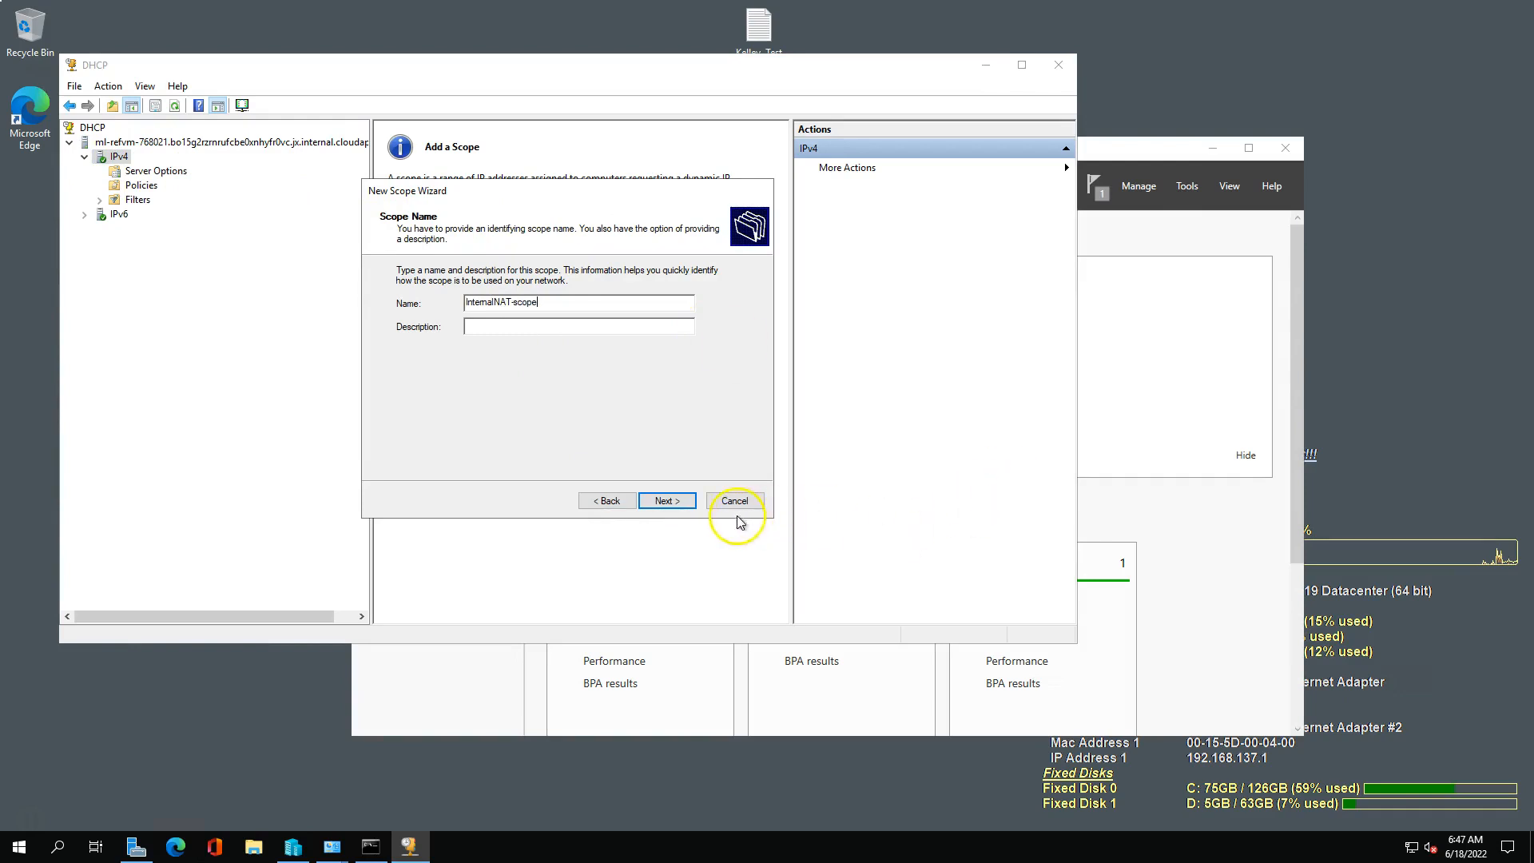
pyautogui.click(670, 502)
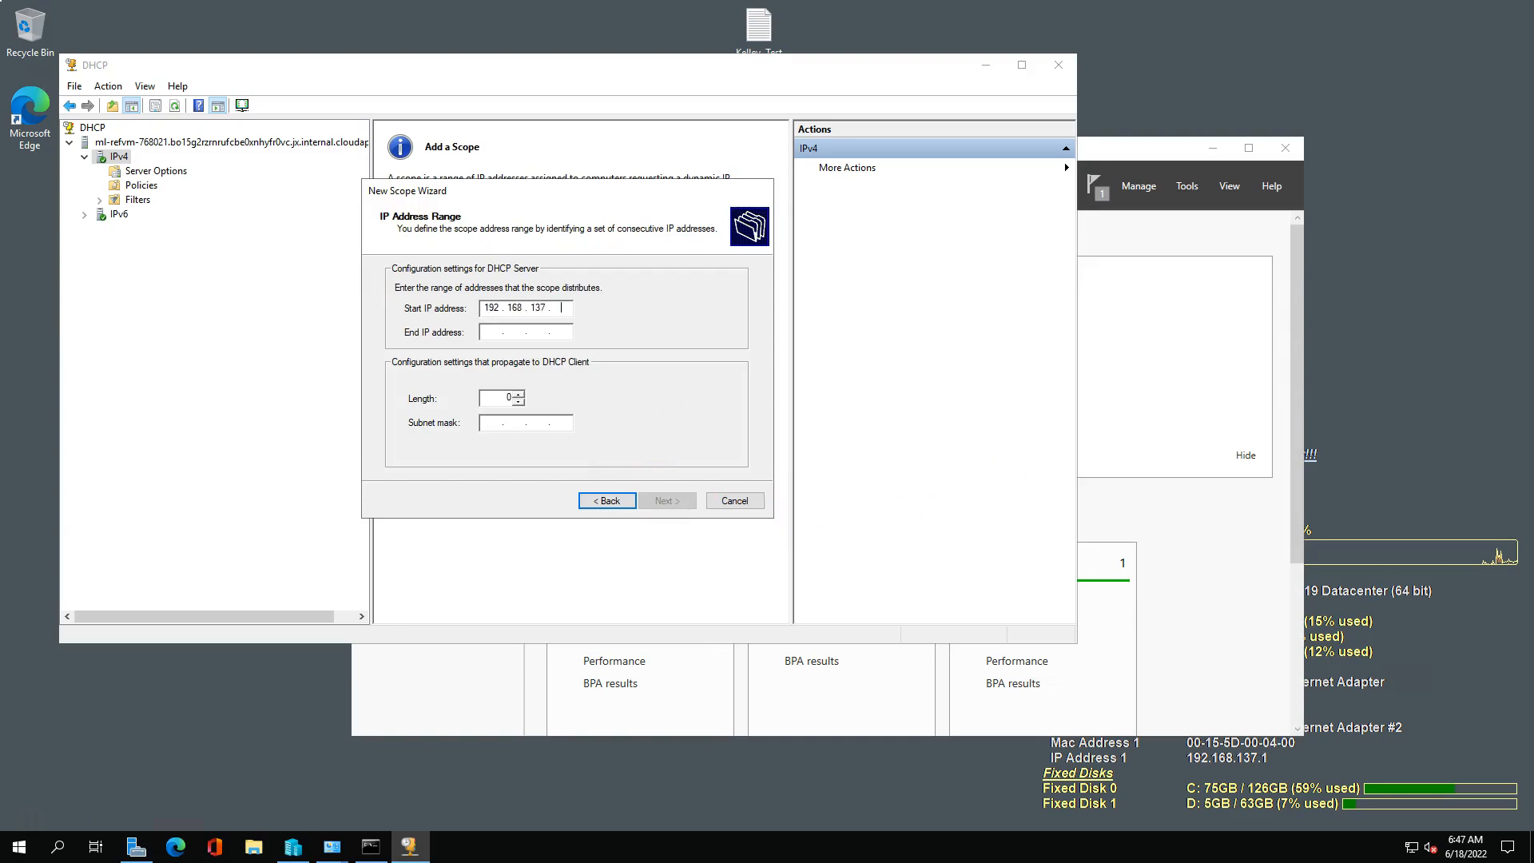
# Set the scope's address range from 192.168.137.101 to 192.168.137.110, keeping the 24-bit subnet mask 255.255.255.0.
pyautogui.press('Tab')
pyautogui.write('1')
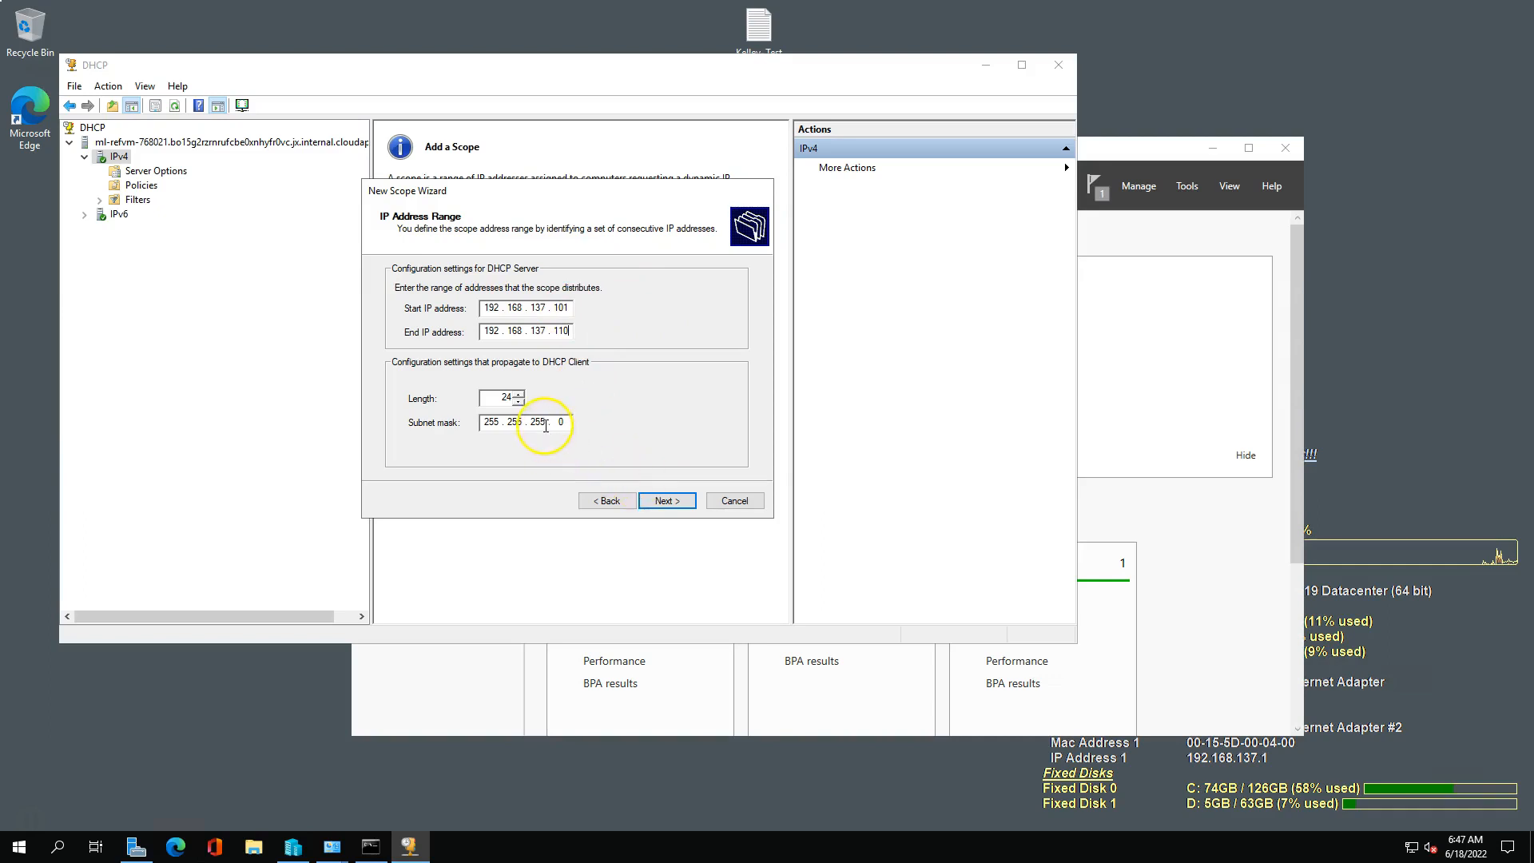
pyautogui.click(667, 502)
pyautogui.click(540, 429)
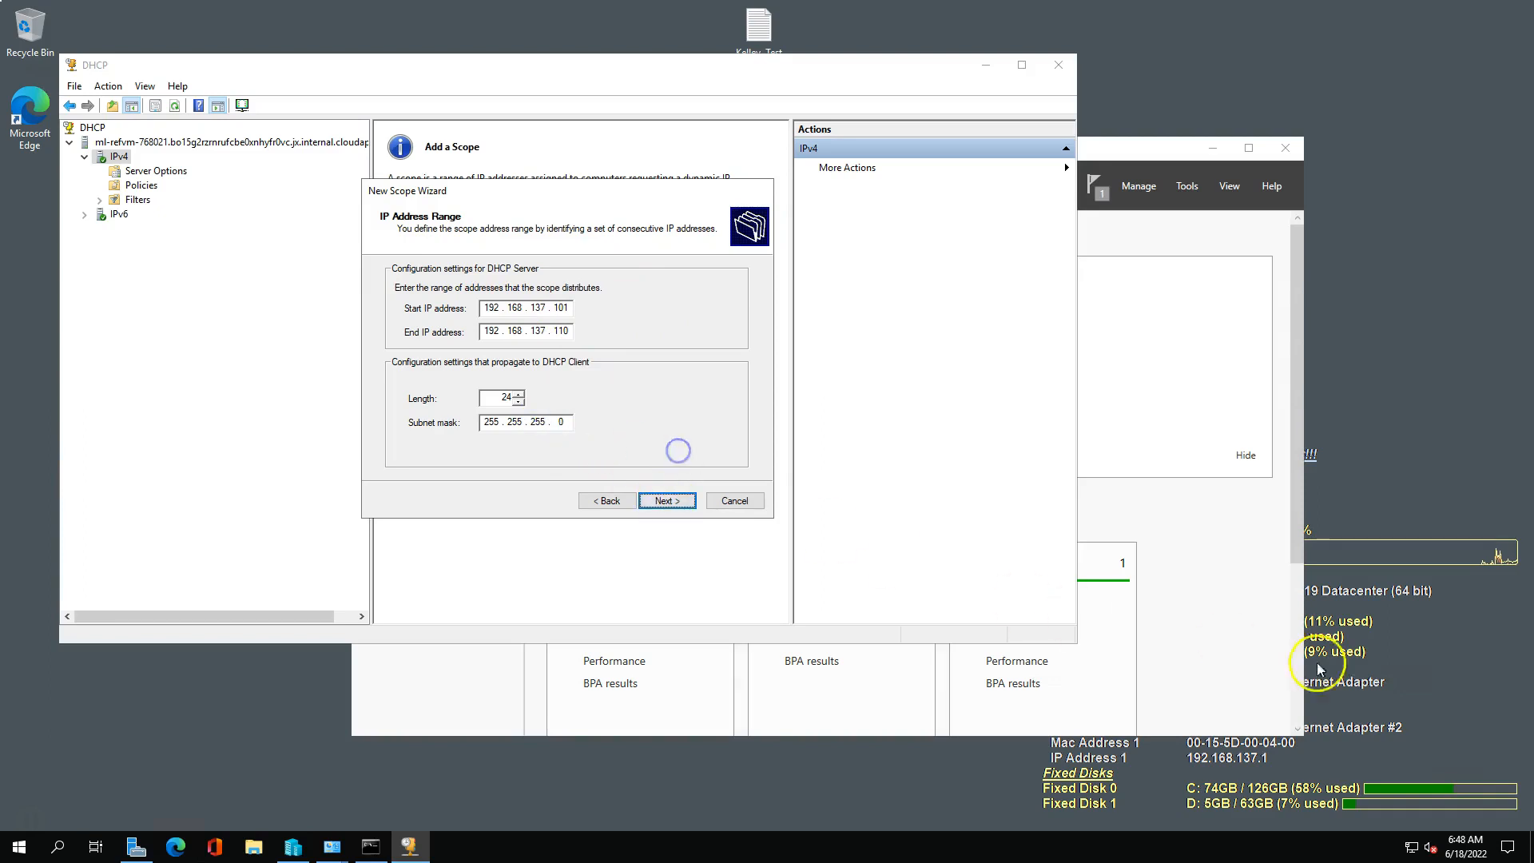
pyautogui.click(528, 422)
pyautogui.moveTo(528, 421); pyautogui.dragTo(549, 423)
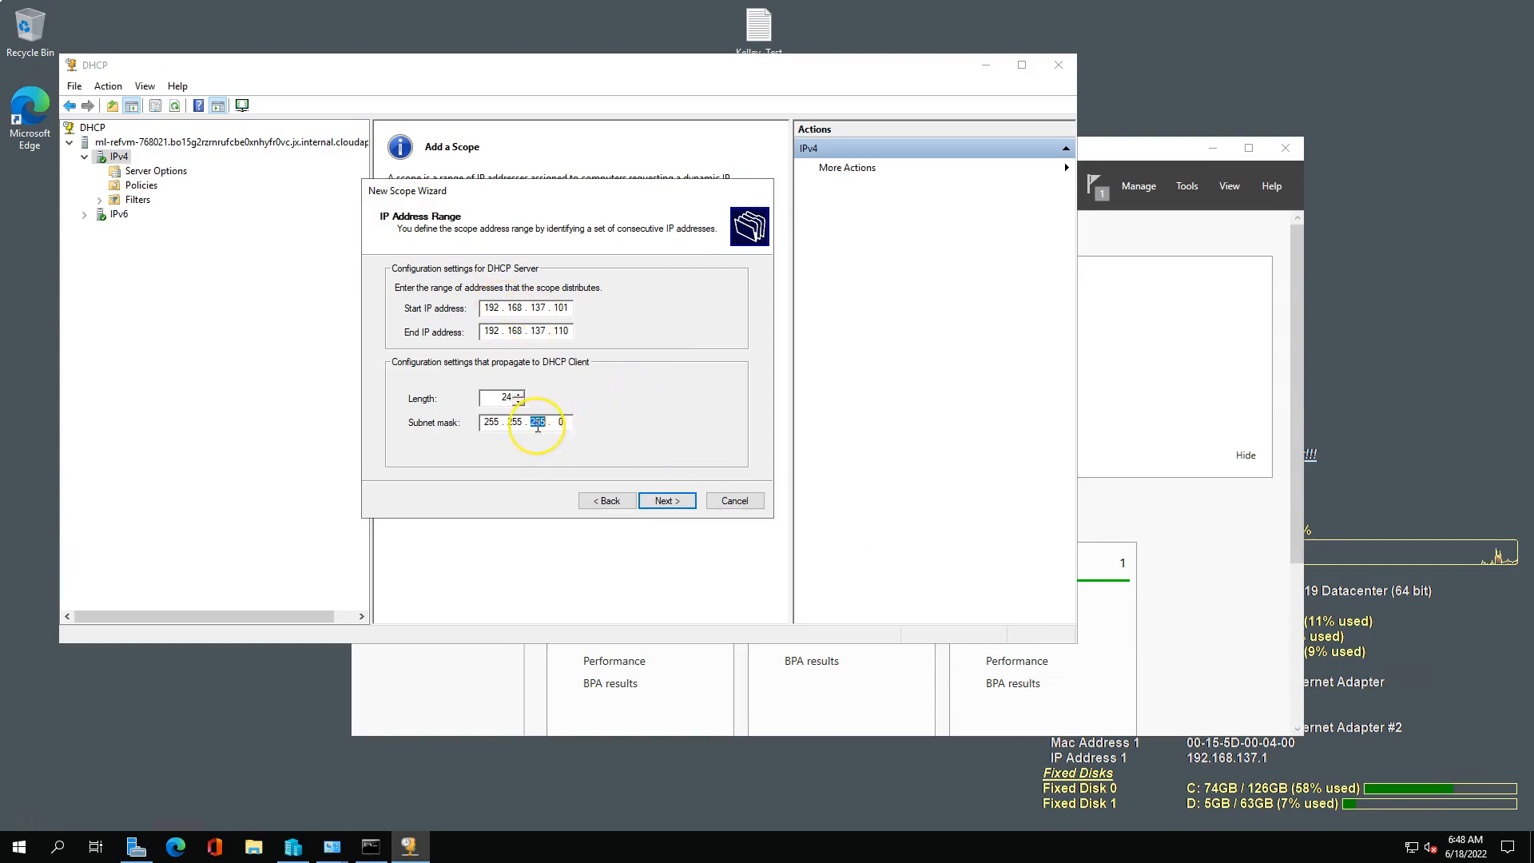
pyautogui.click(663, 500)
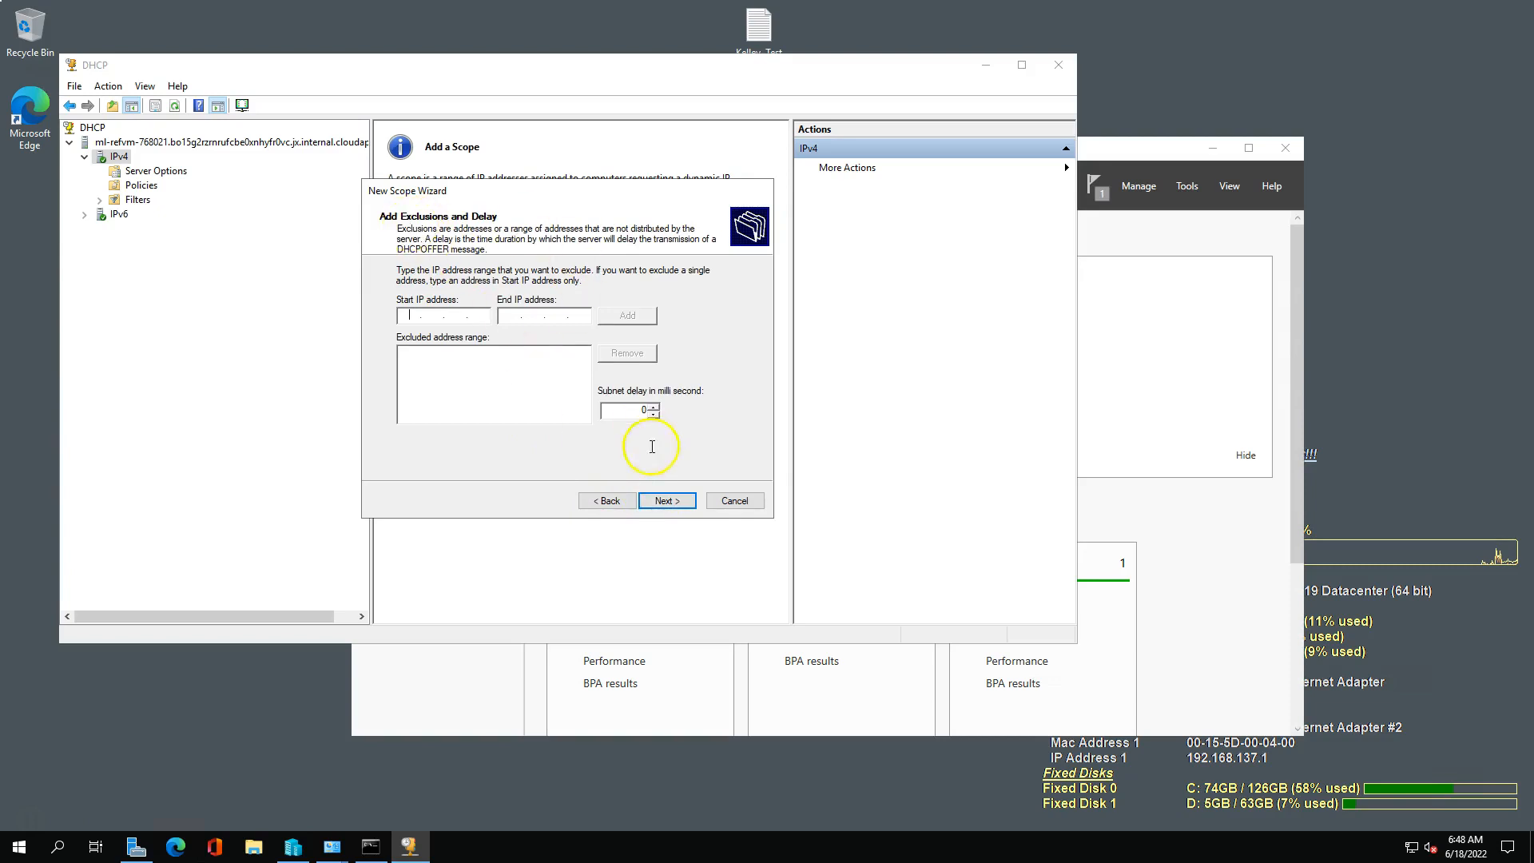
# Leave the scope's exclusions empty and set its lease duration to 31 days.
pyautogui.click(668, 501)
pyautogui.click(415, 391)
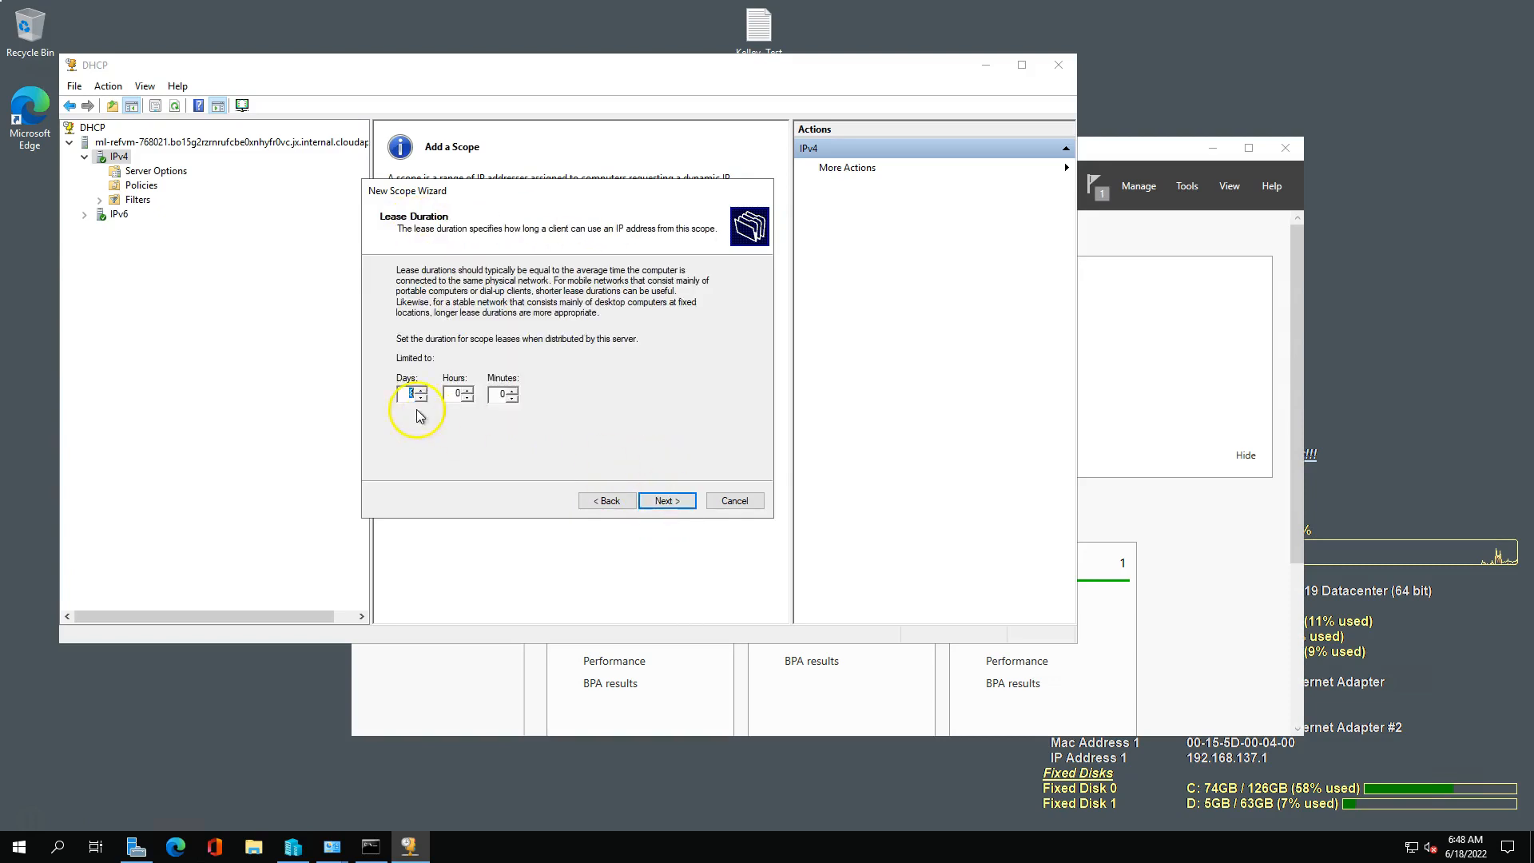
pyautogui.write('31')
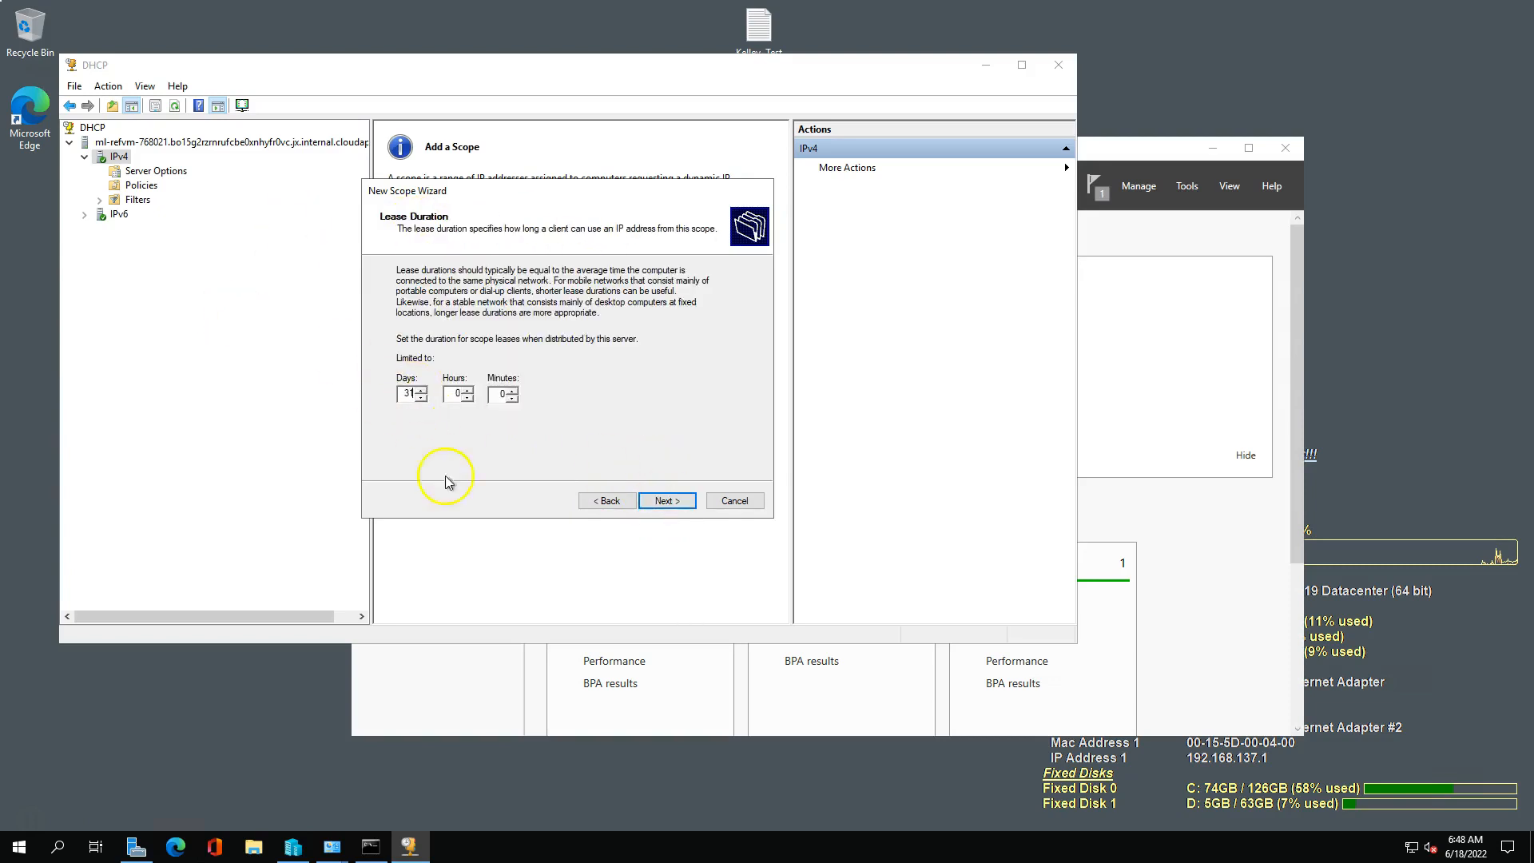
pyautogui.click(664, 502)
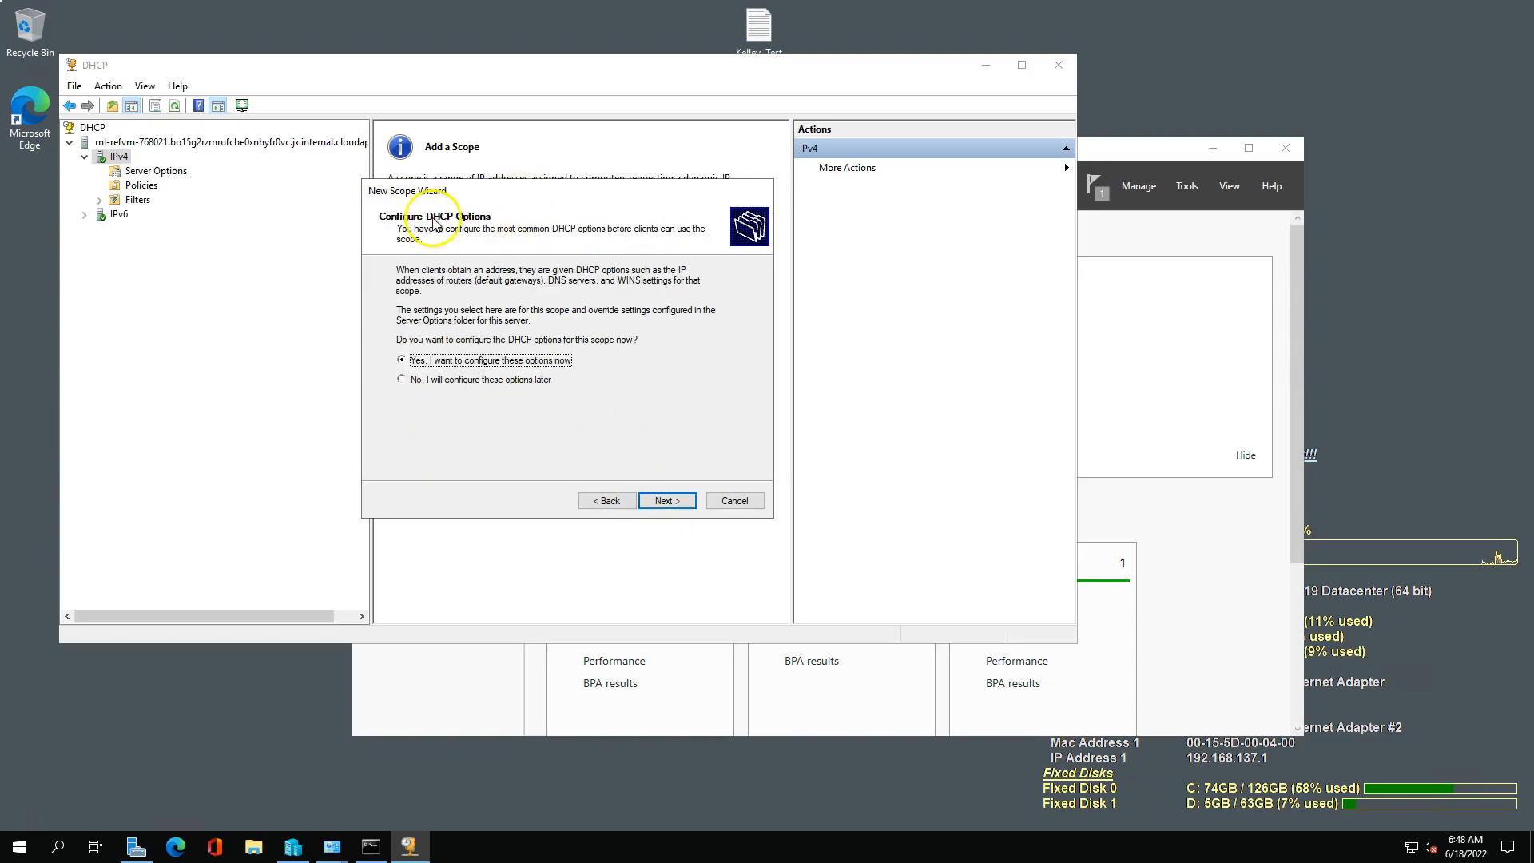
# Choose to configure the DHCP options now and add 192.168.137.1 as the scope's router (default gateway).
pyautogui.click(662, 501)
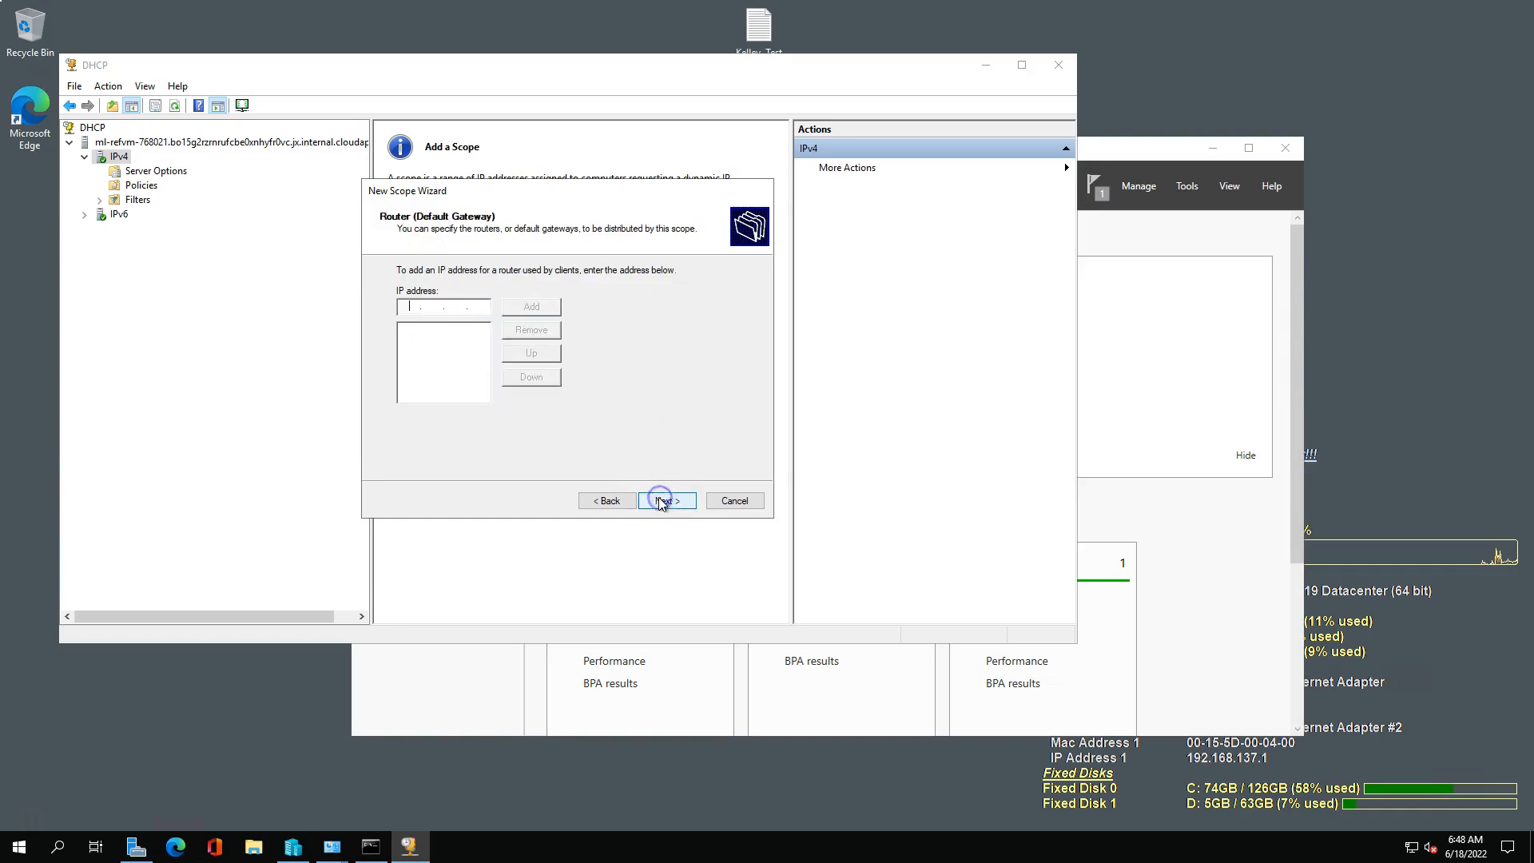
pyautogui.write('192.168.137.1')
pyautogui.click(531, 307)
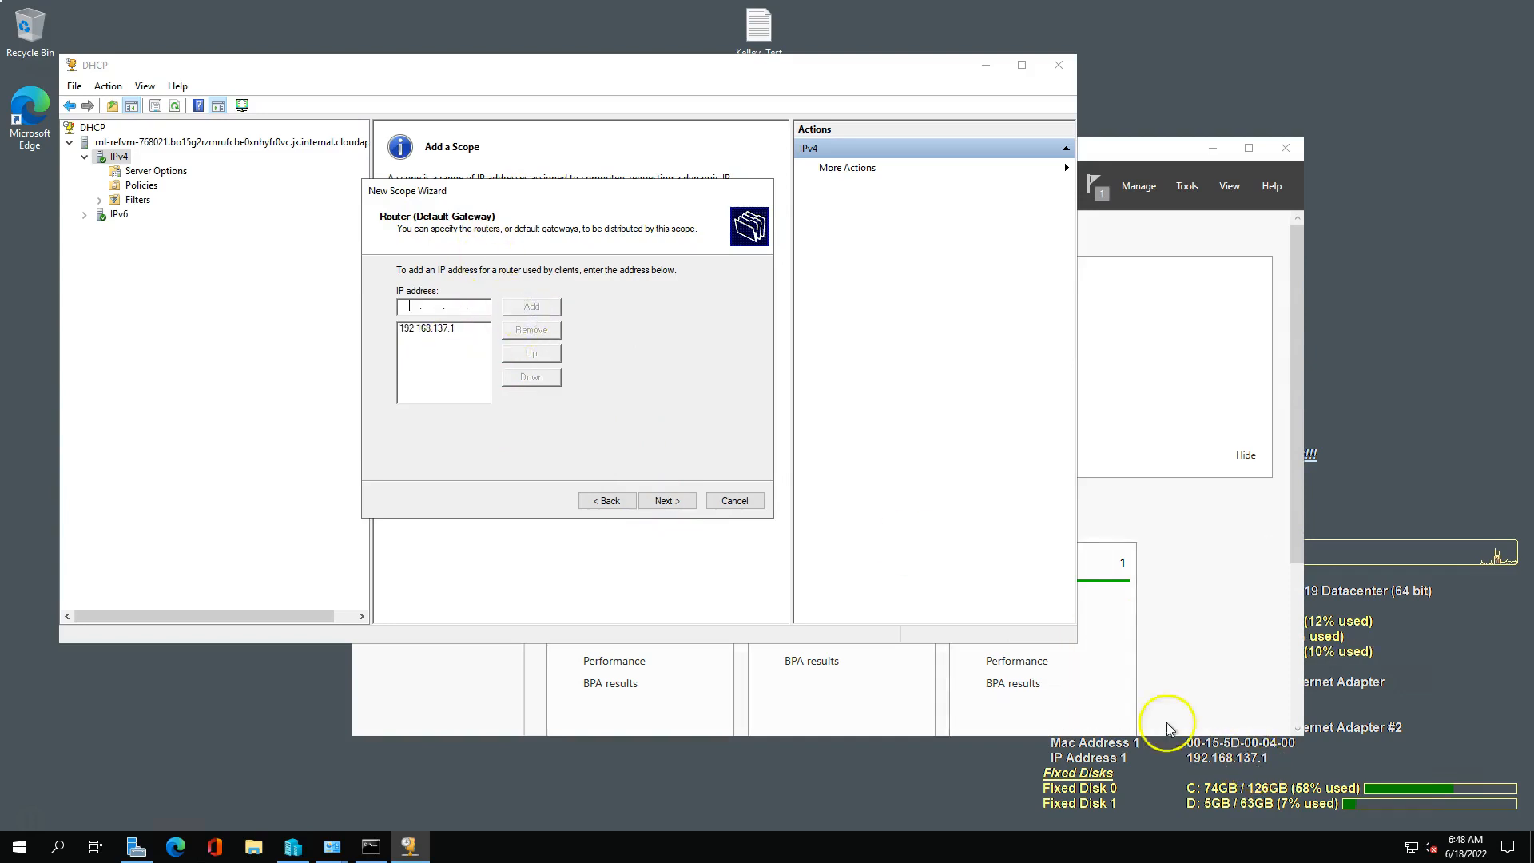
pyautogui.click(667, 502)
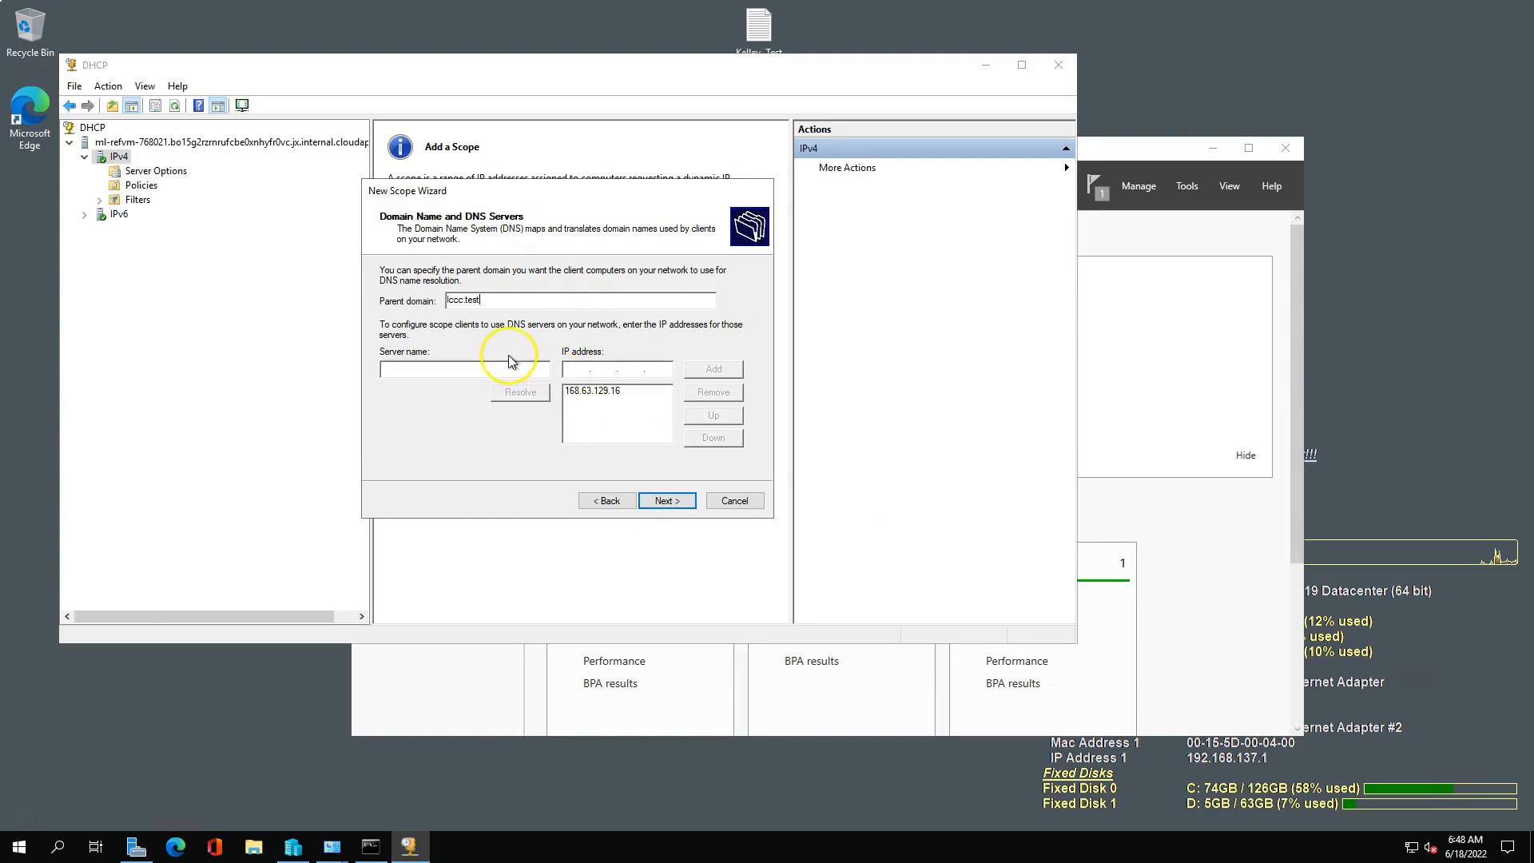
# Use lccc.test as parent domain with the listed DNS server, leave WINS empty, and finish the scope wizard with the scope activated.
pyautogui.click(569, 371)
pyautogui.click(482, 303)
pyautogui.click(666, 501)
pyautogui.click(664, 501)
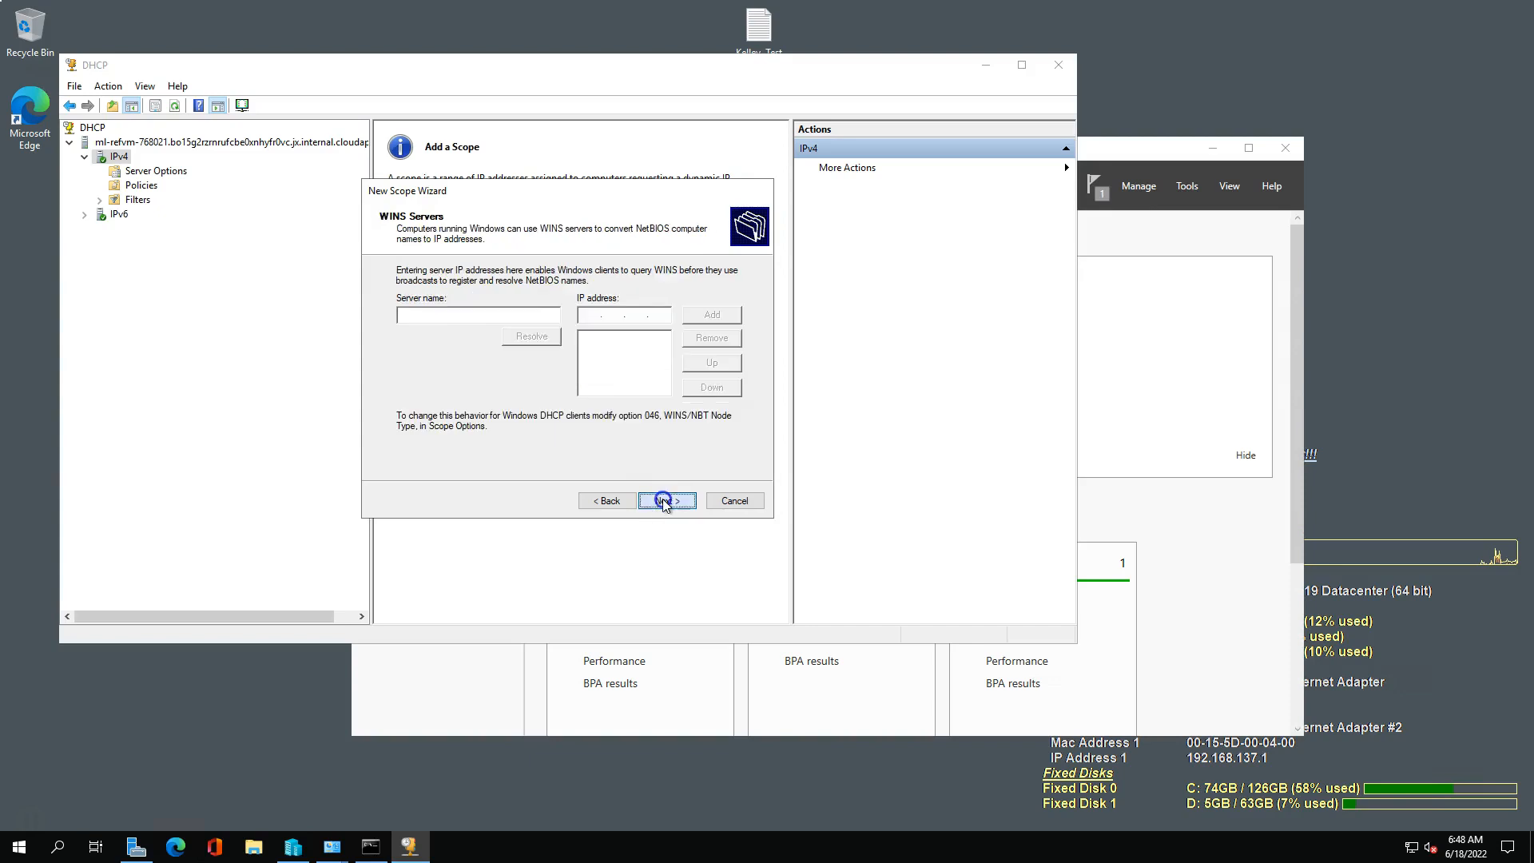
pyautogui.click(670, 504)
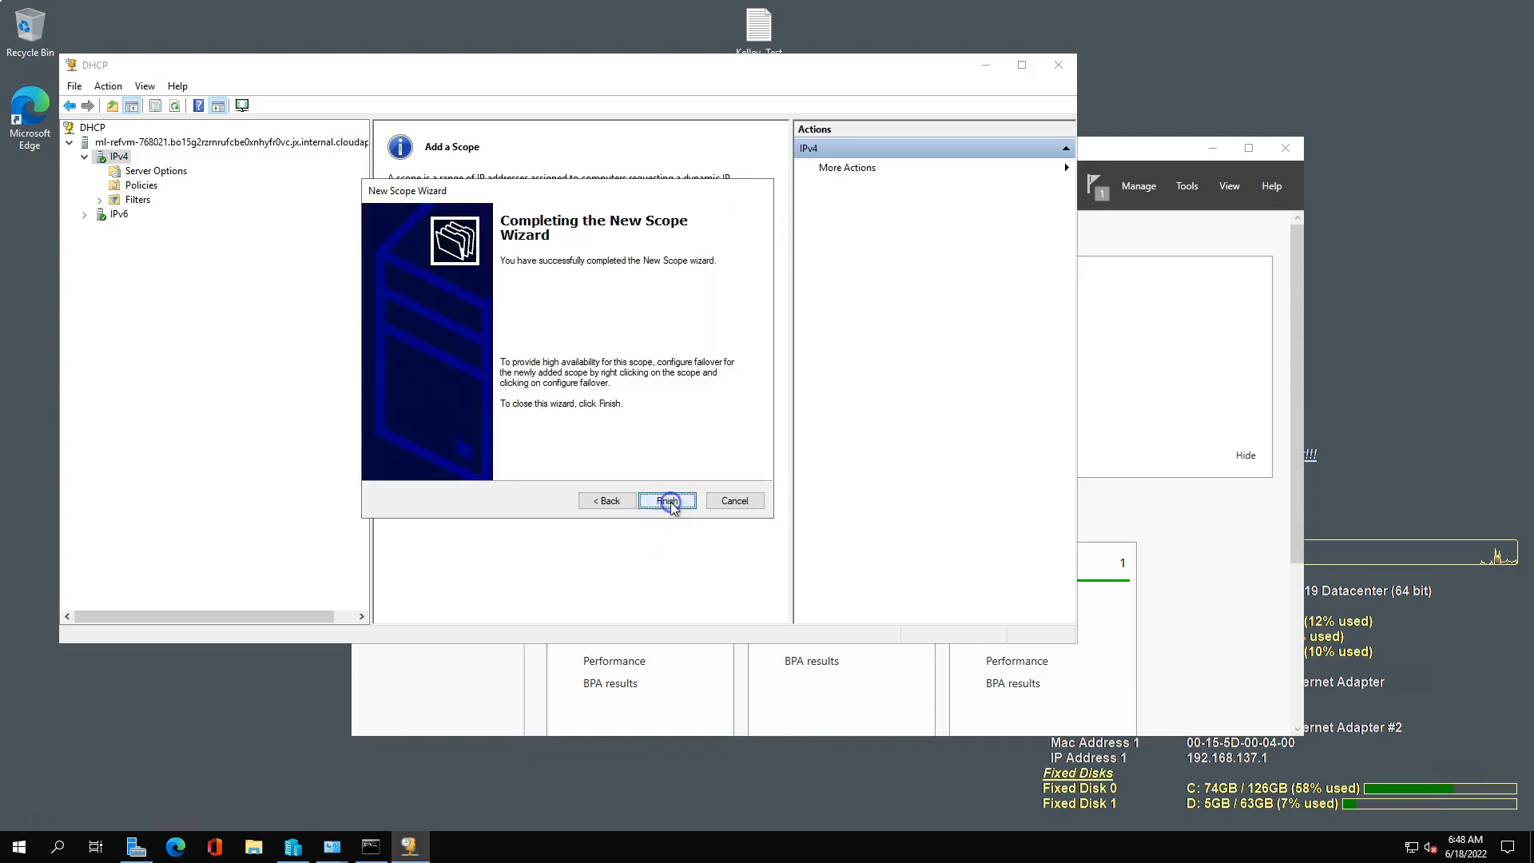
pyautogui.click(671, 503)
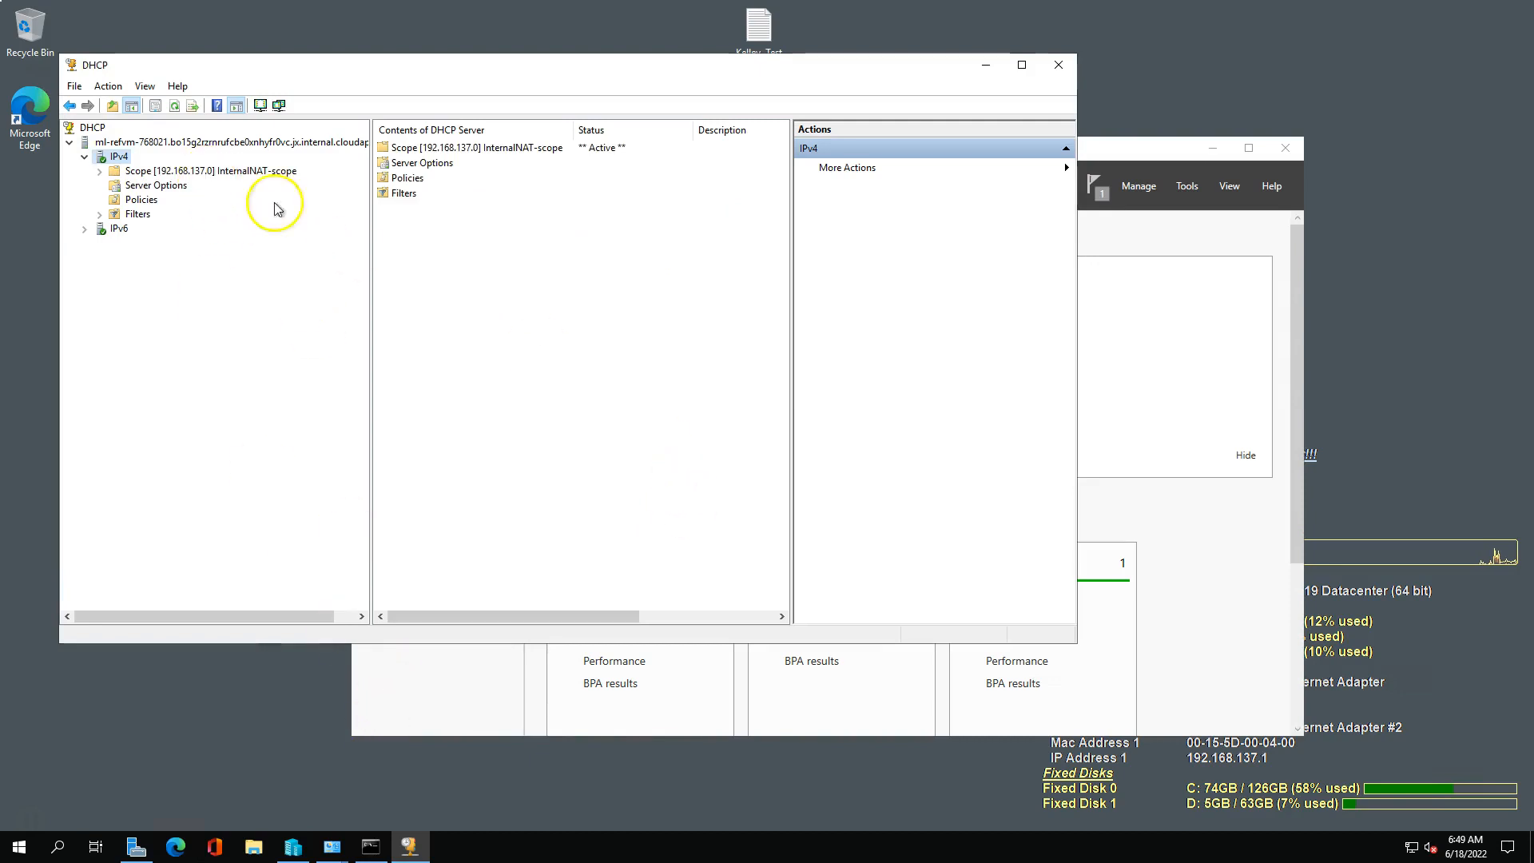
# Reposition the DHCP console and bring up the available actions for InternalNAT-scope.
pyautogui.click(297, 846)
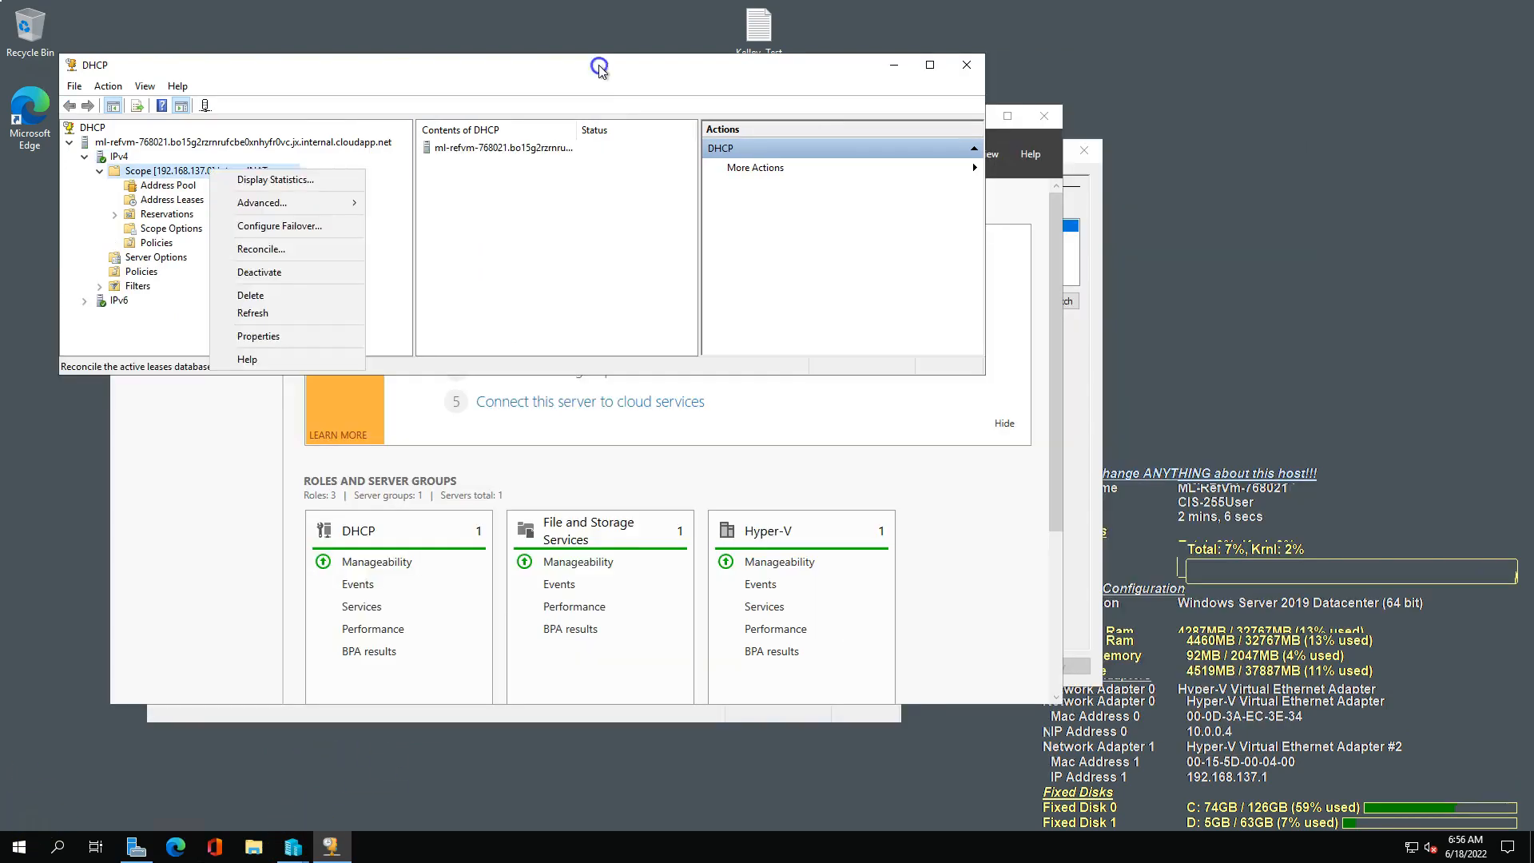
pyautogui.click(601, 70)
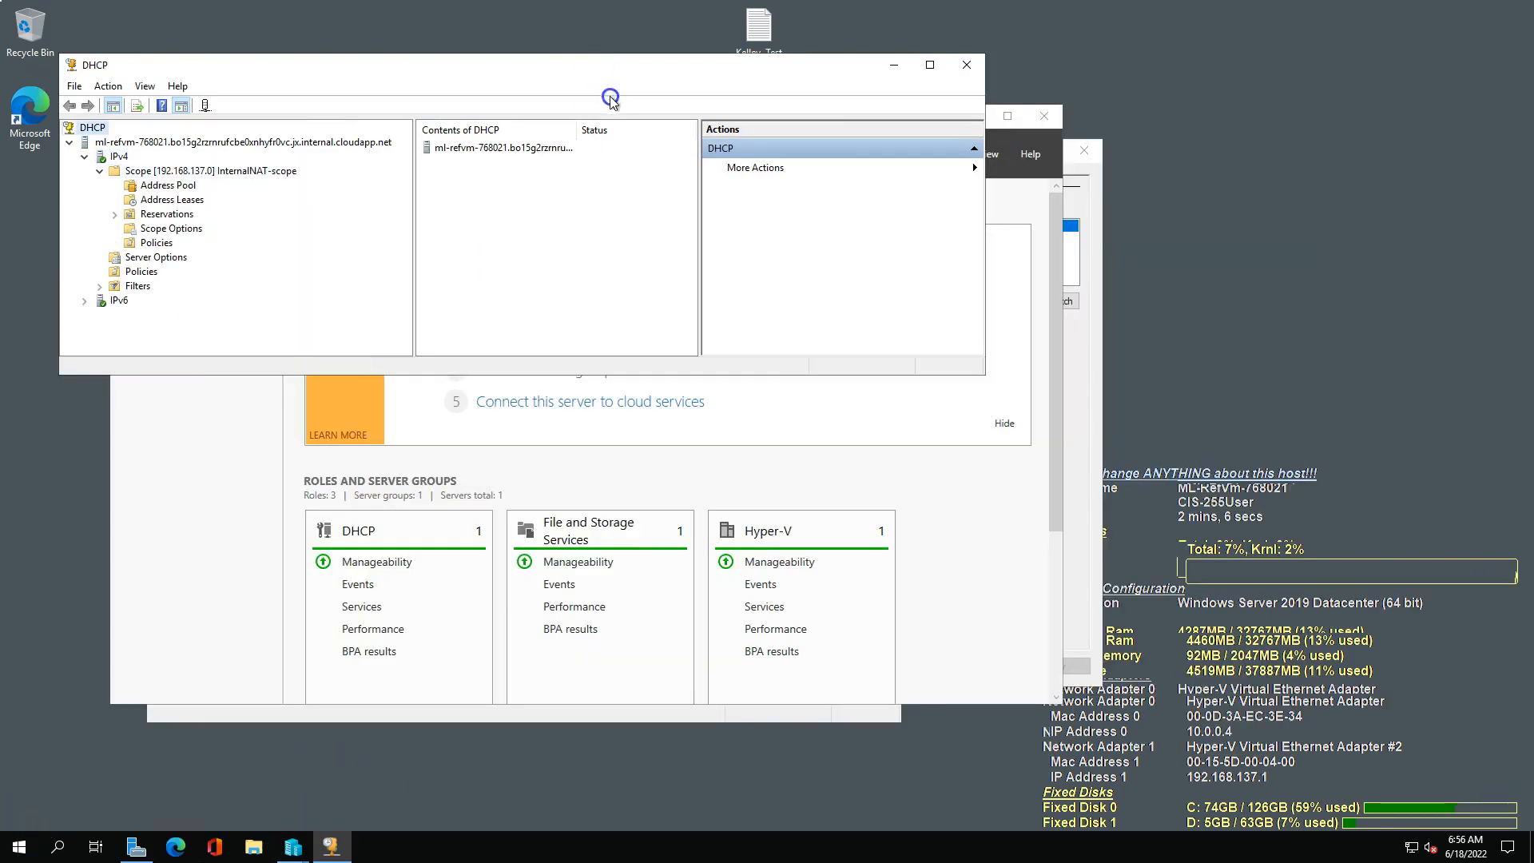
pyautogui.moveTo(610, 73); pyautogui.dragTo(624, 104)
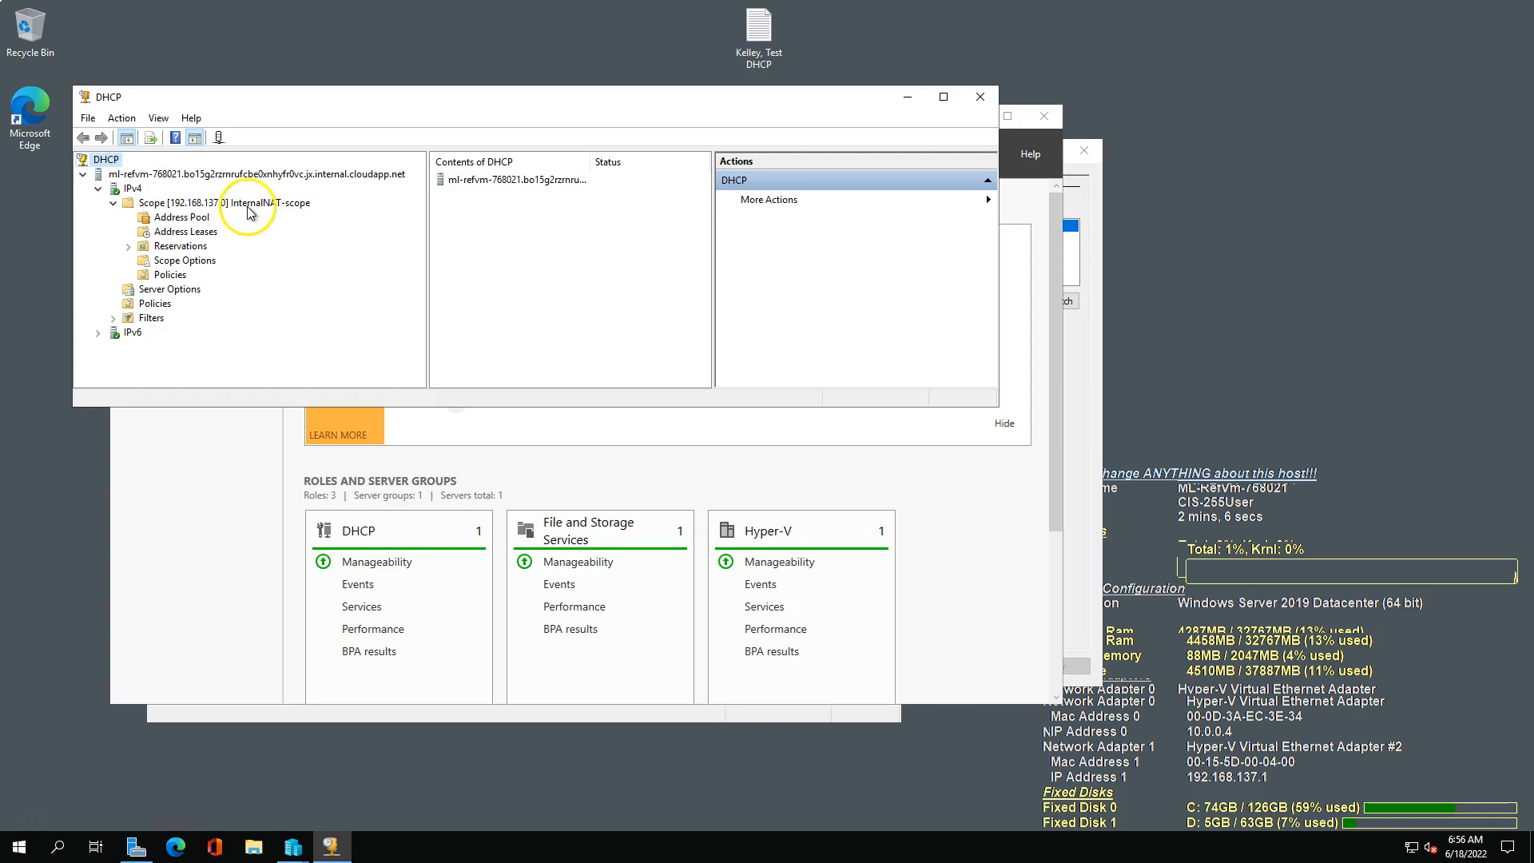
pyautogui.rightClick(185, 205)
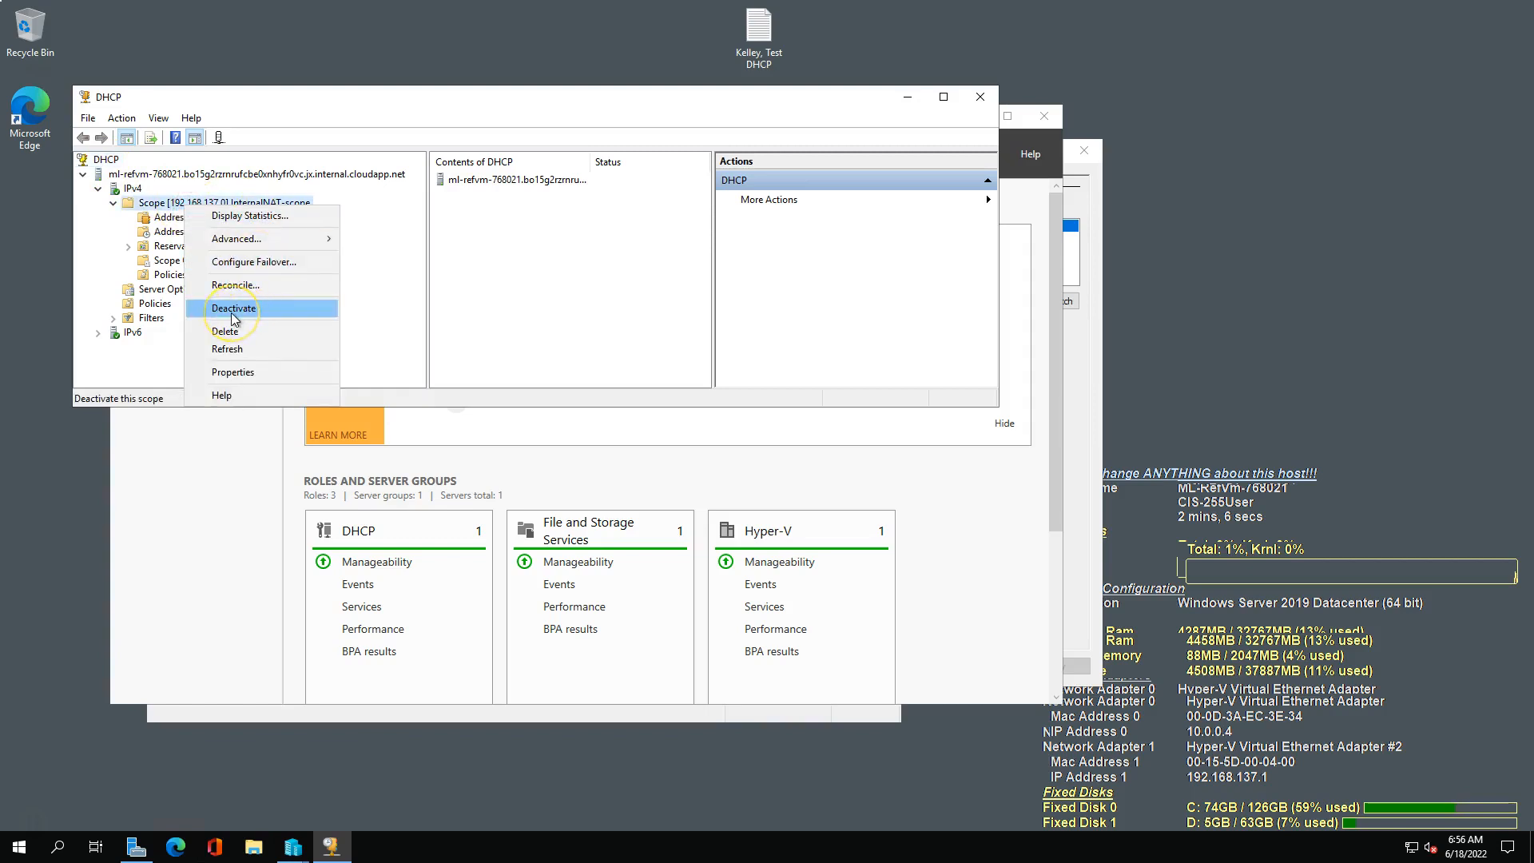
# Minimize the DHCP console and Server Manager, and close Virtual Switch Manager without changes.
pyautogui.click(906, 101)
pyautogui.click(905, 97)
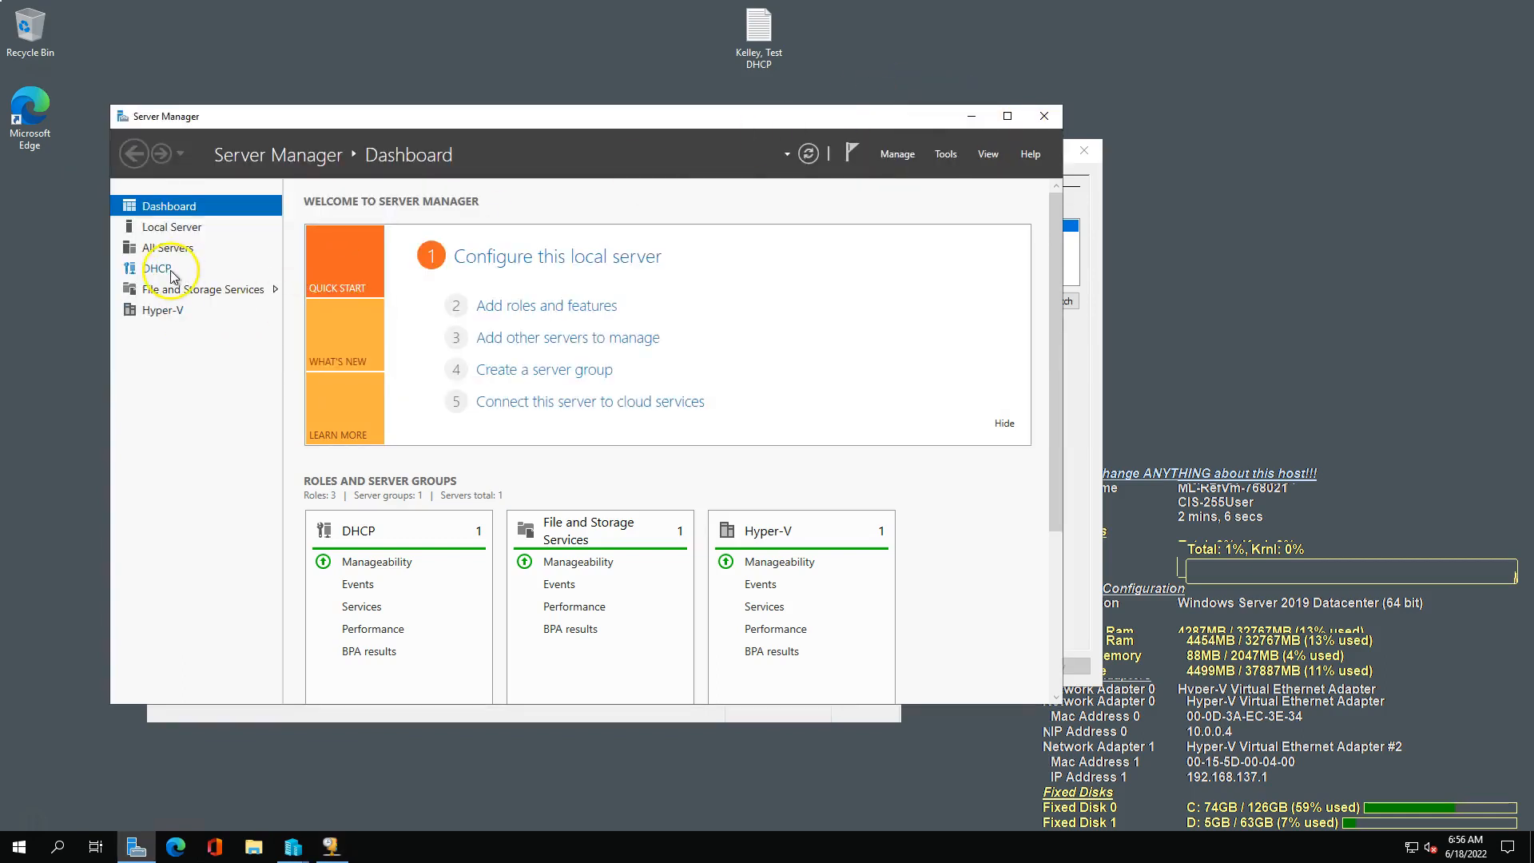
pyautogui.click(972, 120)
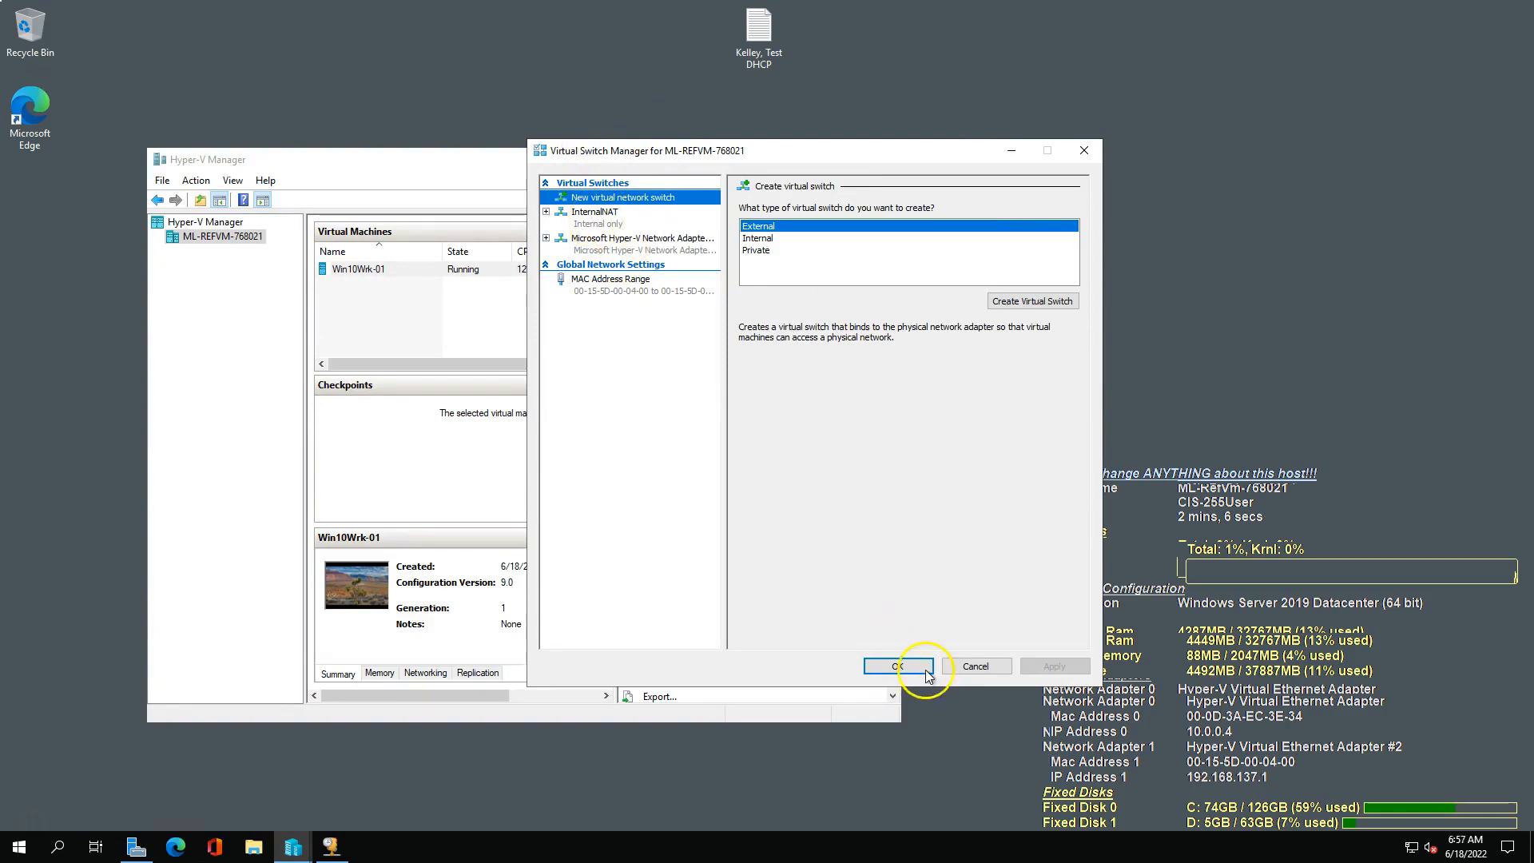
pyautogui.click(958, 667)
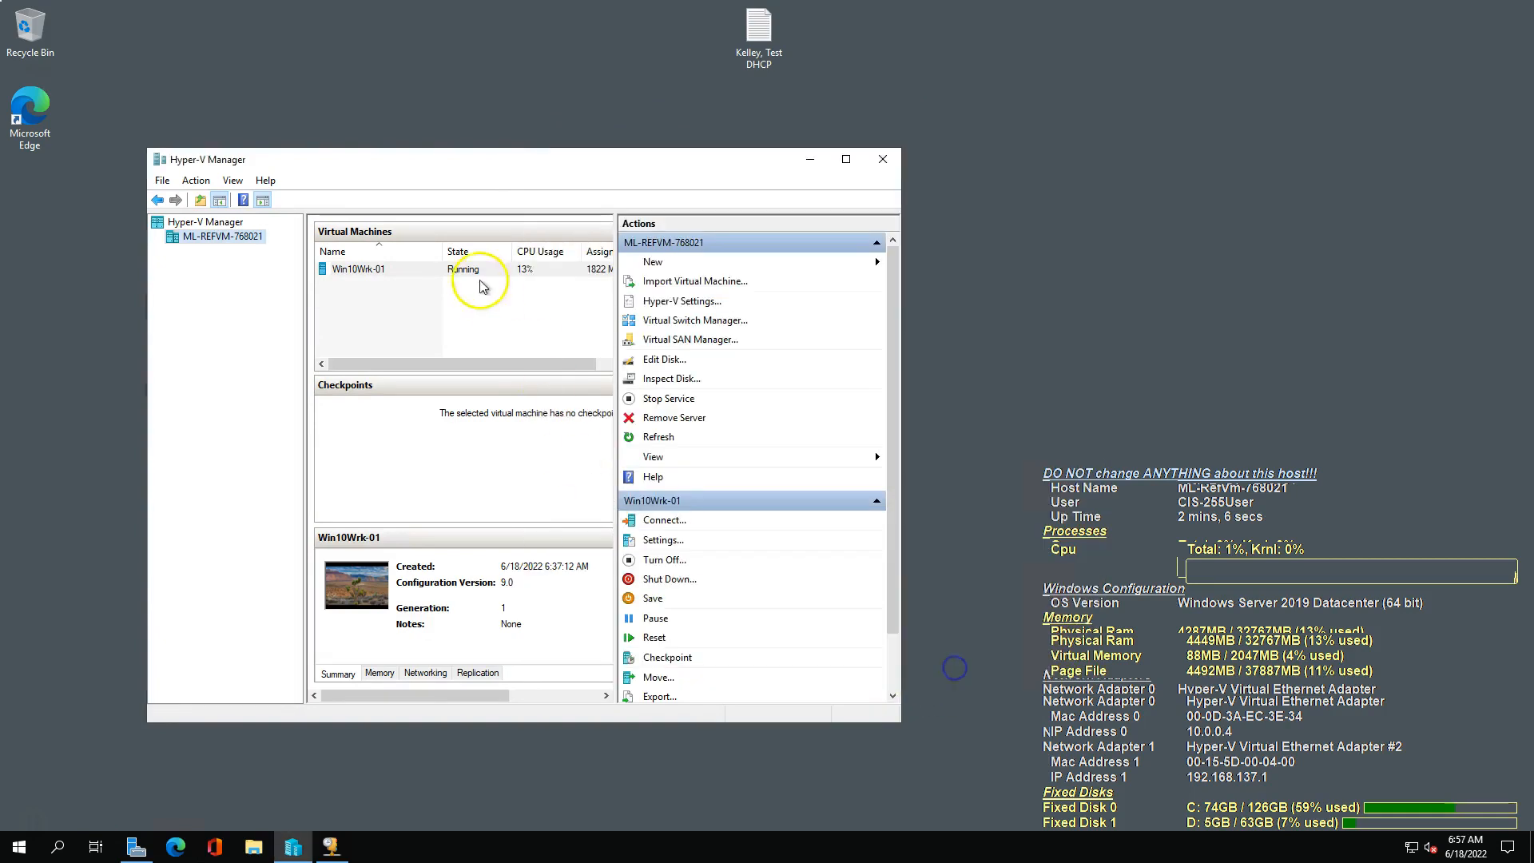
# Connect to the Win10Wrk-01 virtual machine and get to its desktop.
pyautogui.rightClick(361, 270)
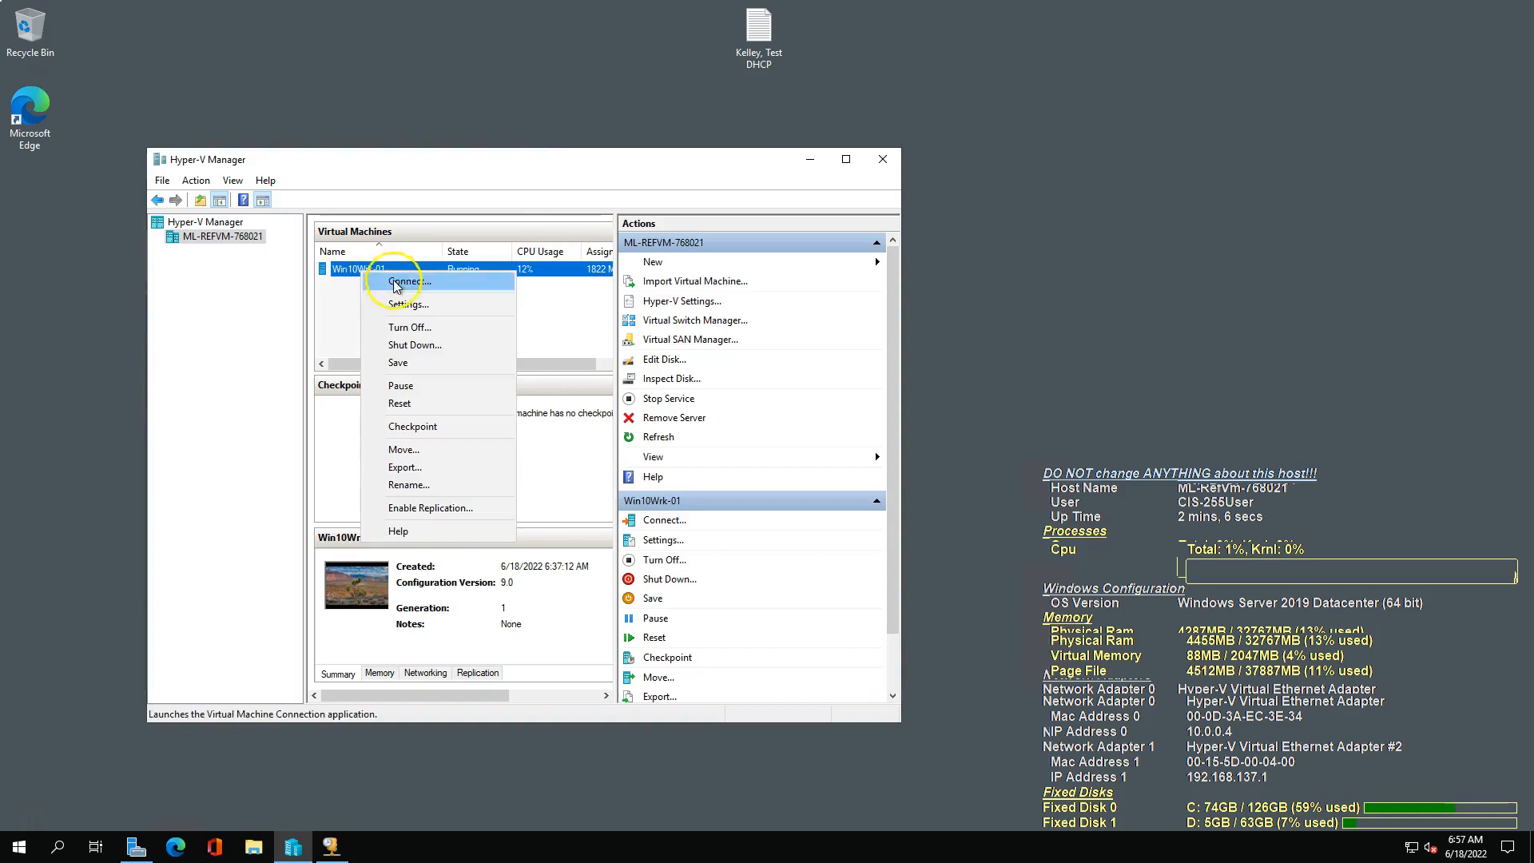
pyautogui.click(565, 389)
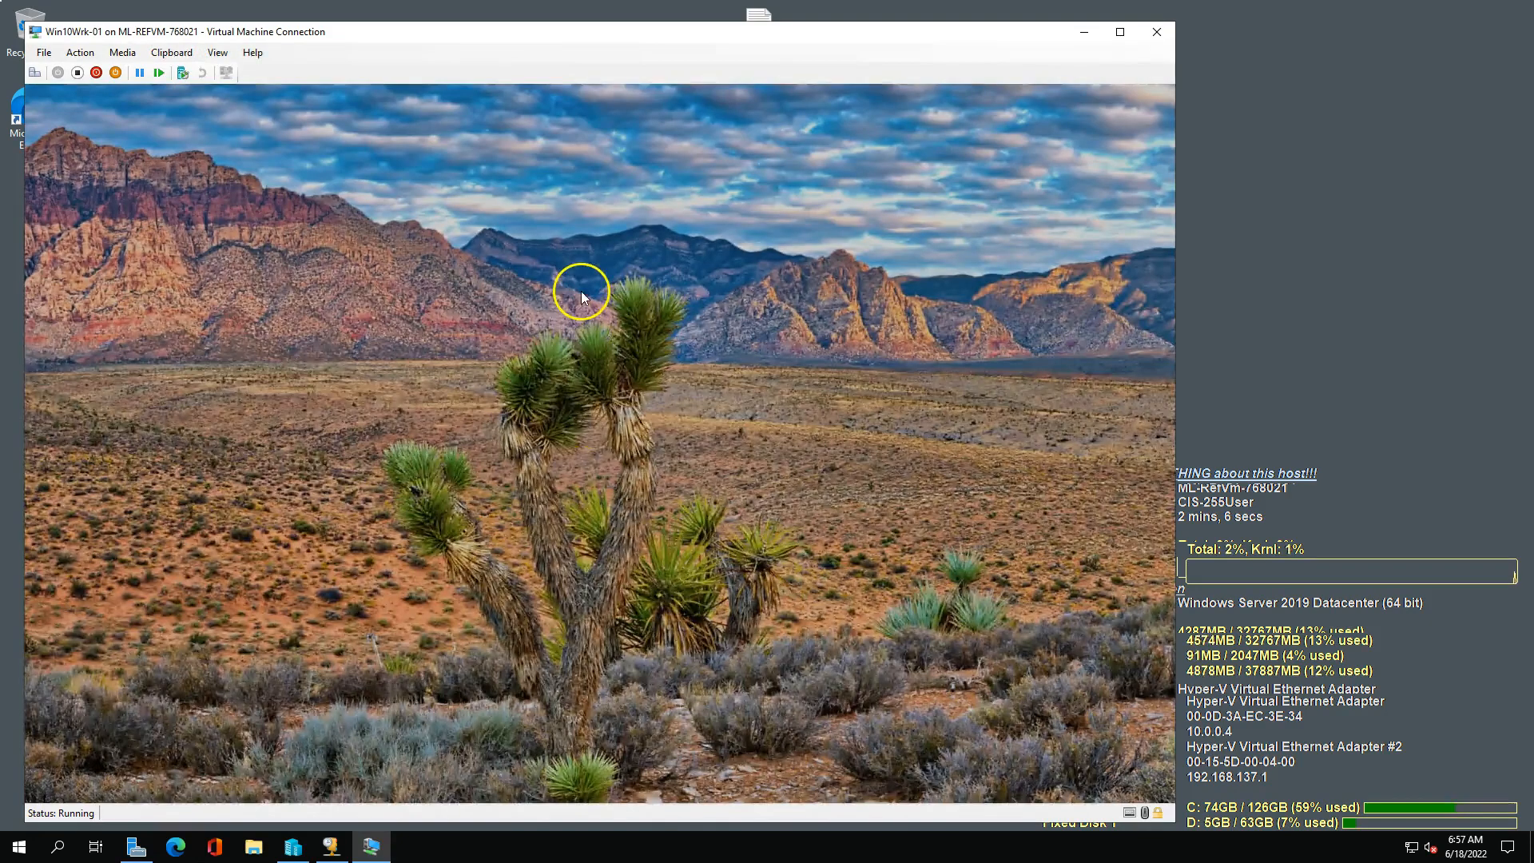
pyautogui.click(581, 291)
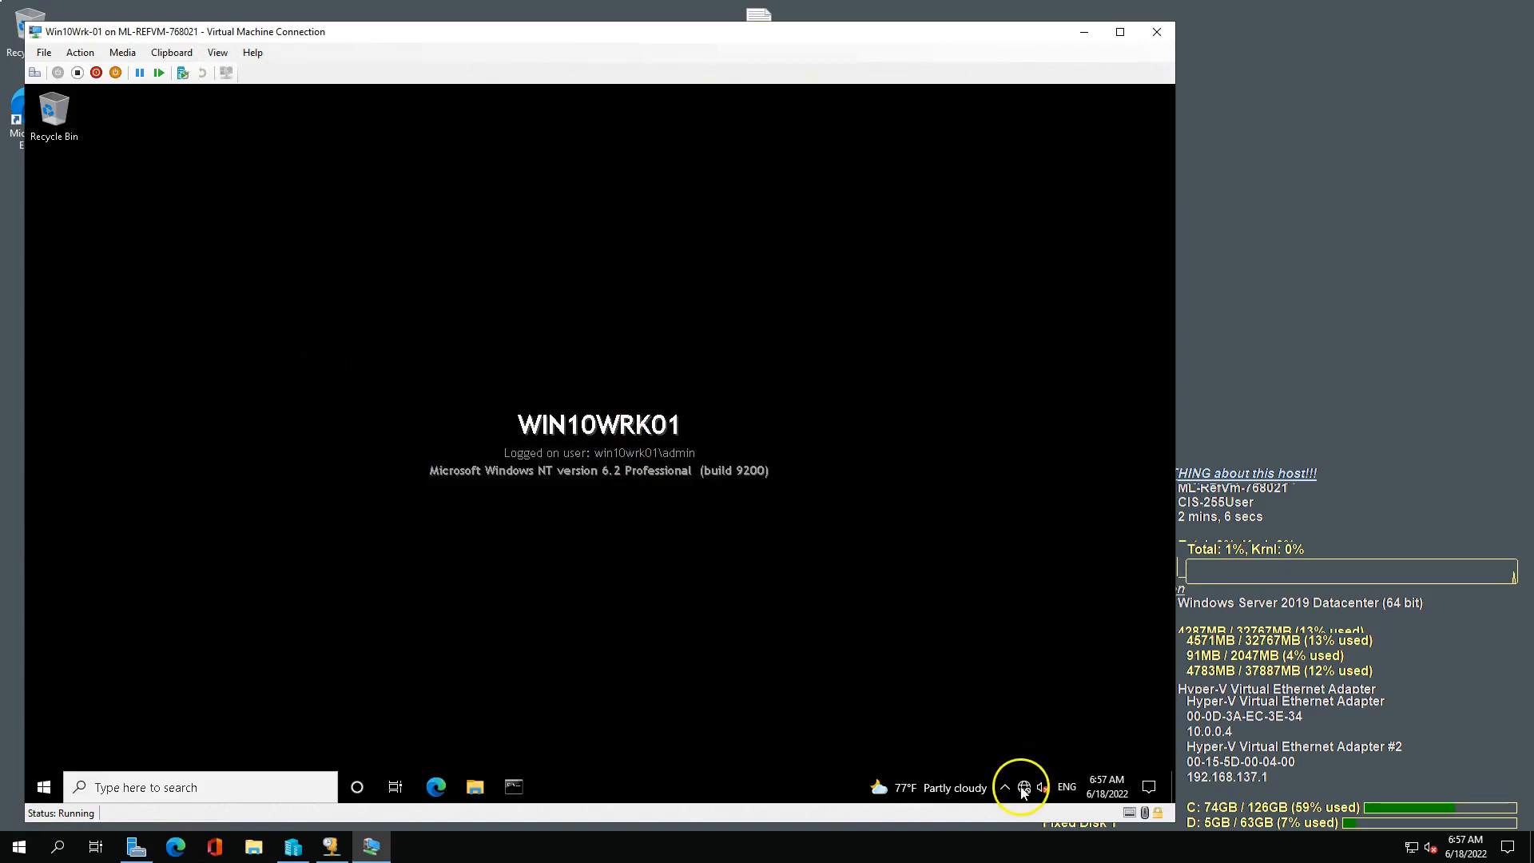
# Open an administrator Command Prompt in the VM and run ipconfig to check its network settings.
pyautogui.click(531, 772)
pyautogui.click(539, 537)
pyautogui.write('ipconfig')
pyautogui.press('Return')
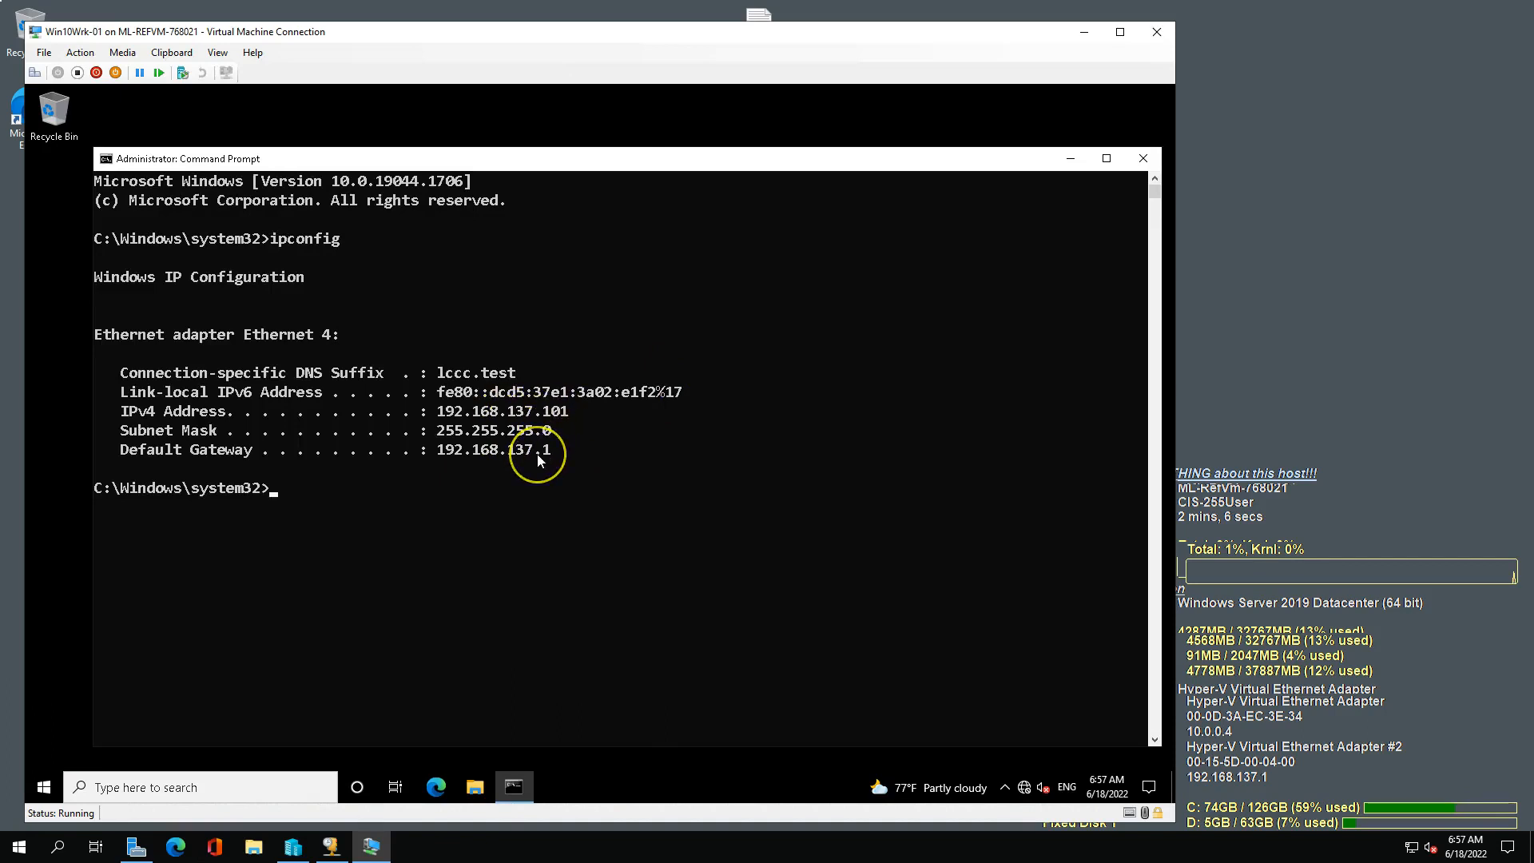
# Ping the default gateway 192.168.137.1 from the VM's Command Prompt.
pyautogui.write('ping 192.168.1')
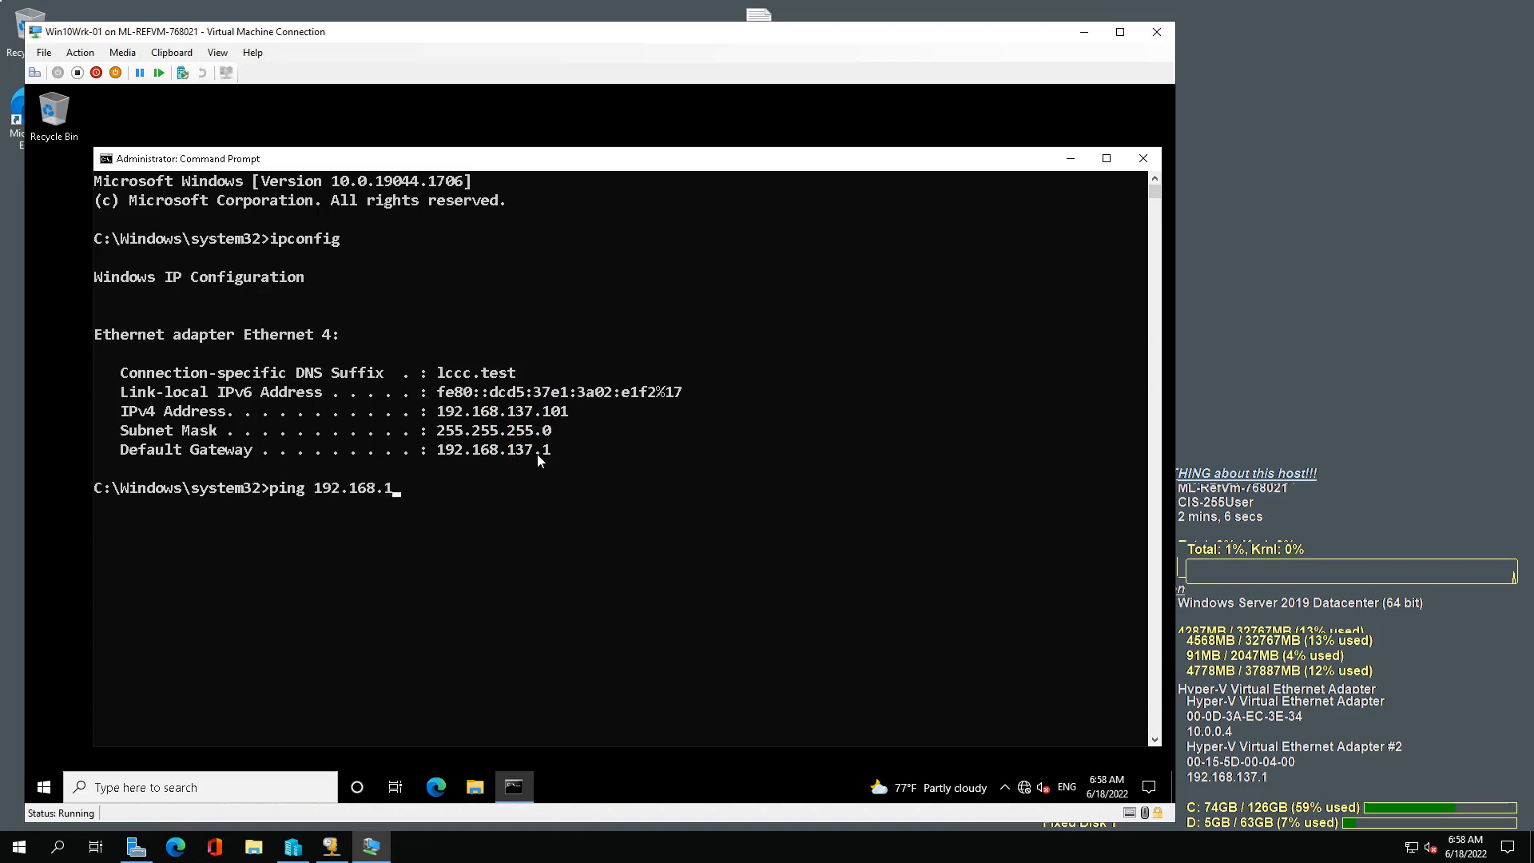
pyautogui.write('37.1')
pyautogui.press('Return')
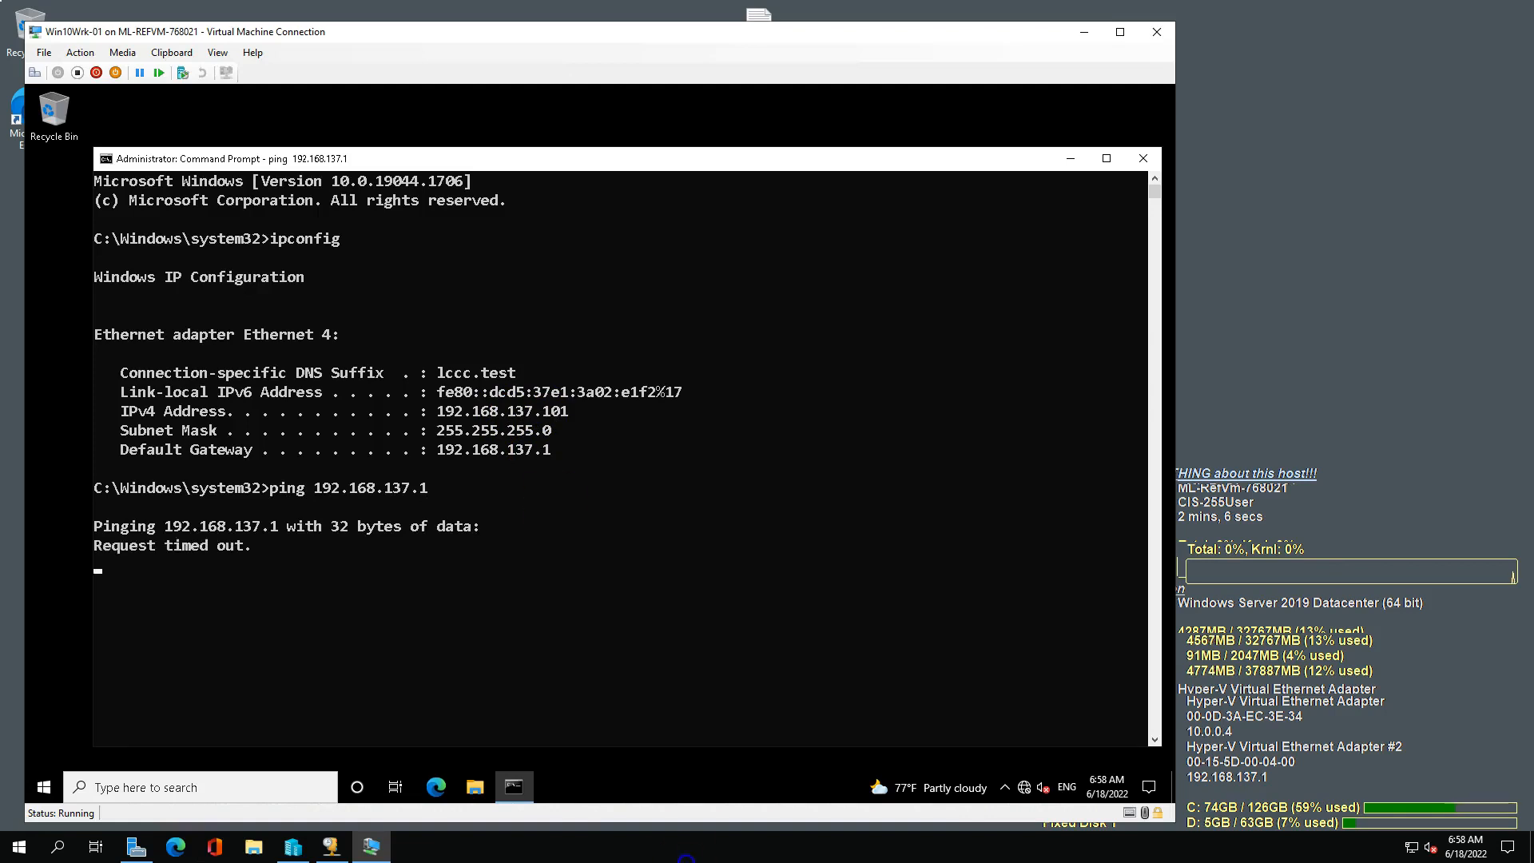
# Switch to the Azure Labs PDF guide in Edge, review the scope options and Testing instructions, and return to the VM.
pyautogui.moveTo(554, 506); pyautogui.dragTo(688, 859)
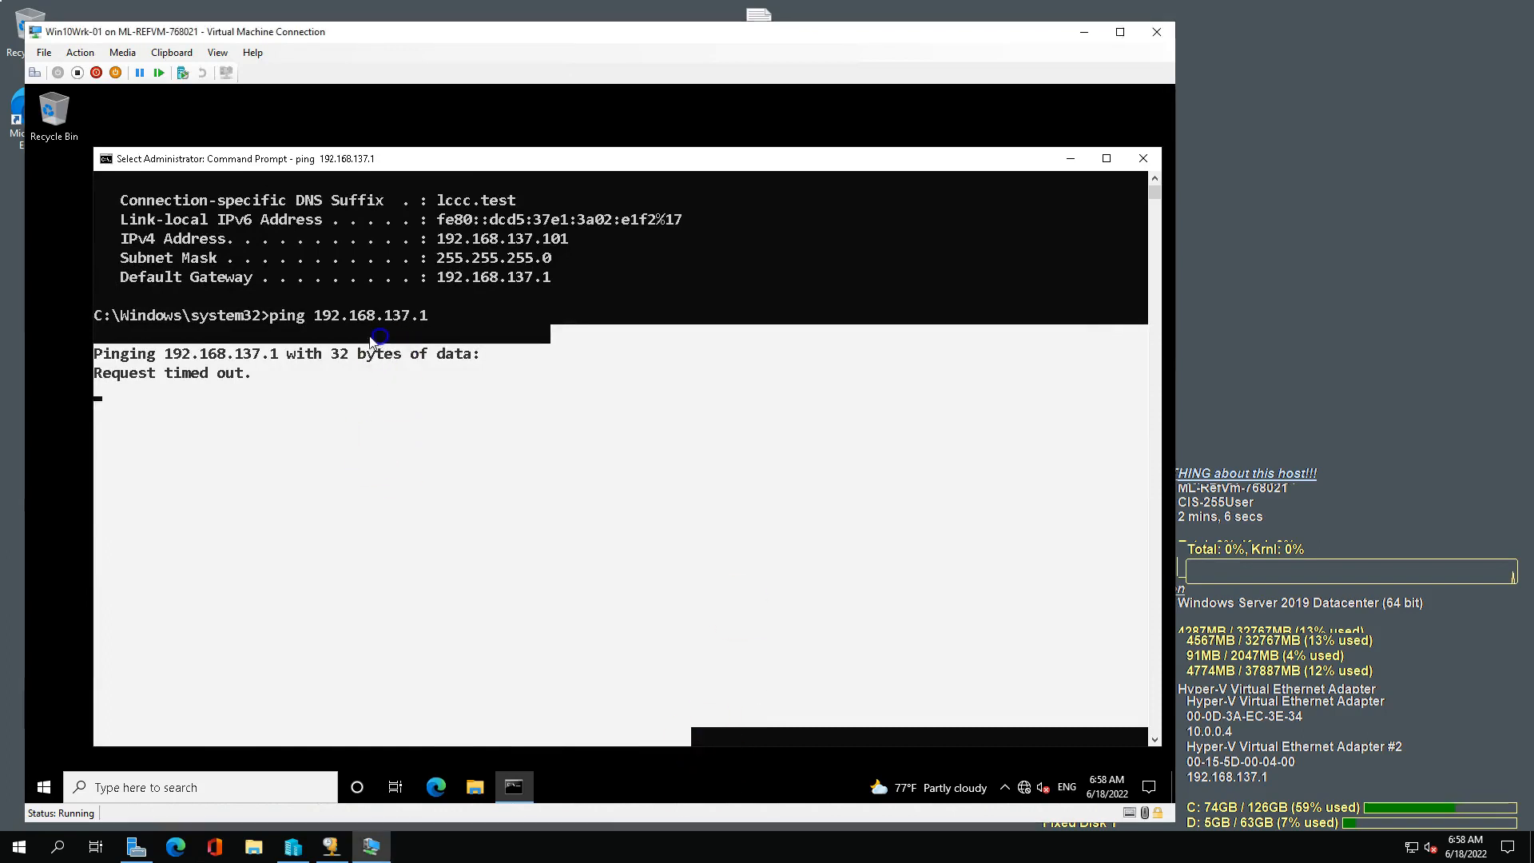
pyautogui.click(379, 334)
pyautogui.moveTo(0, 48); pyautogui.dragTo(927, 18)
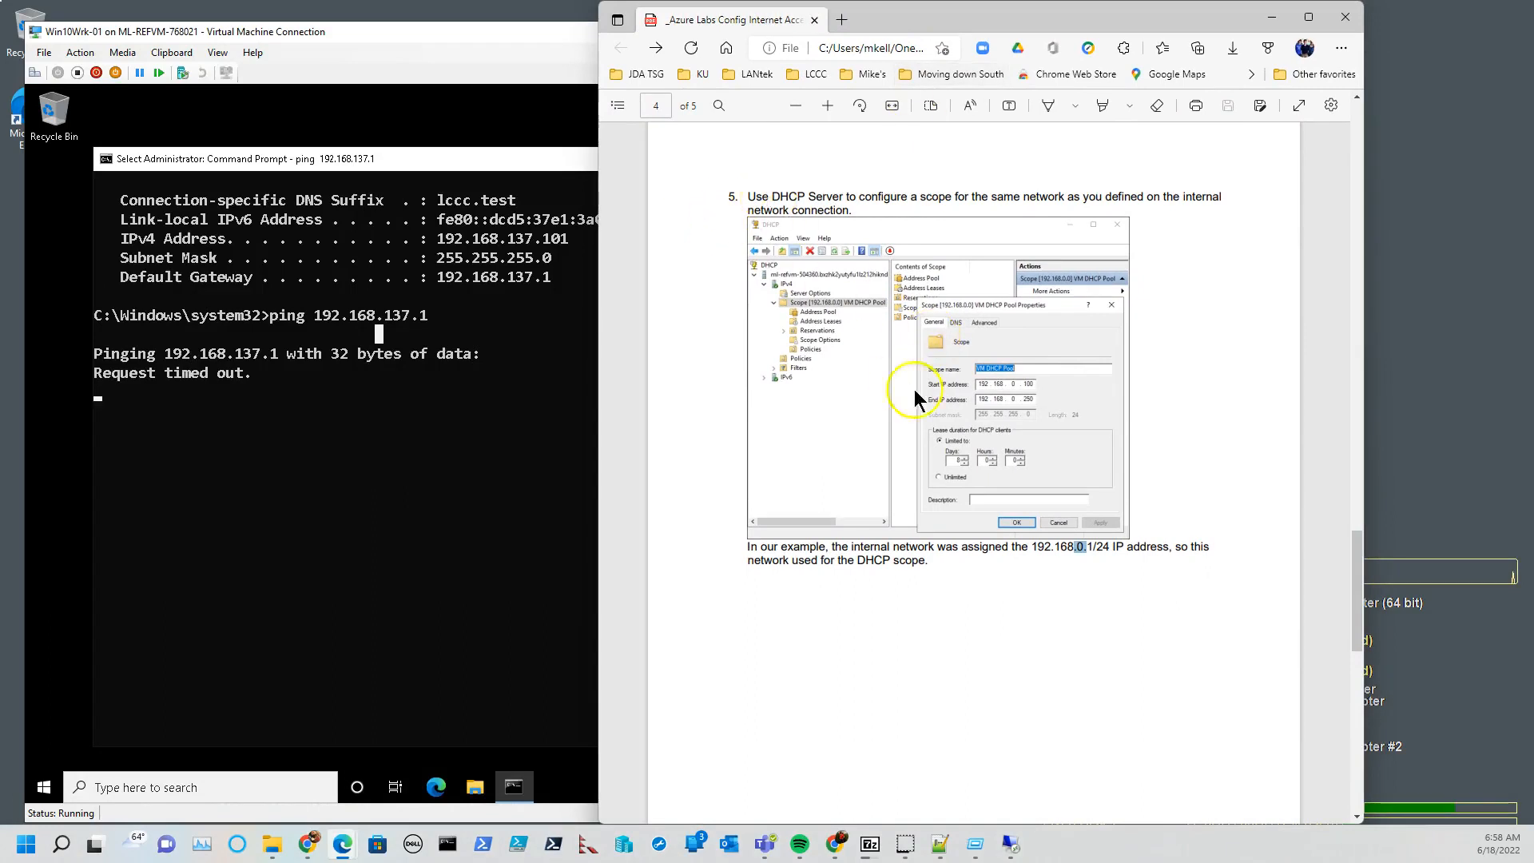
pyautogui.scroll(-8, 940, 430)
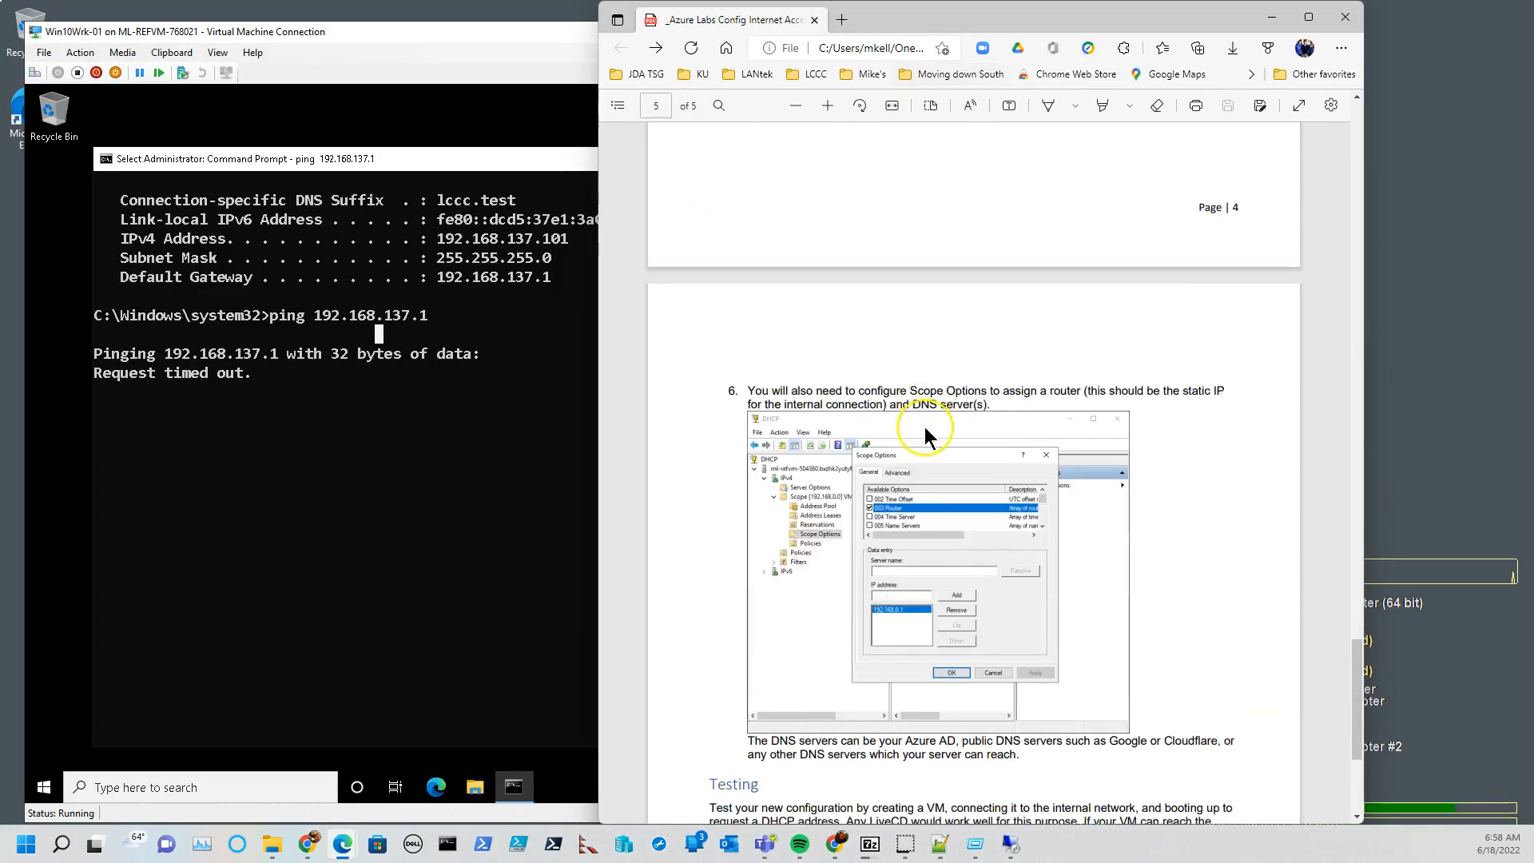
pyautogui.scroll(-2, 924, 427)
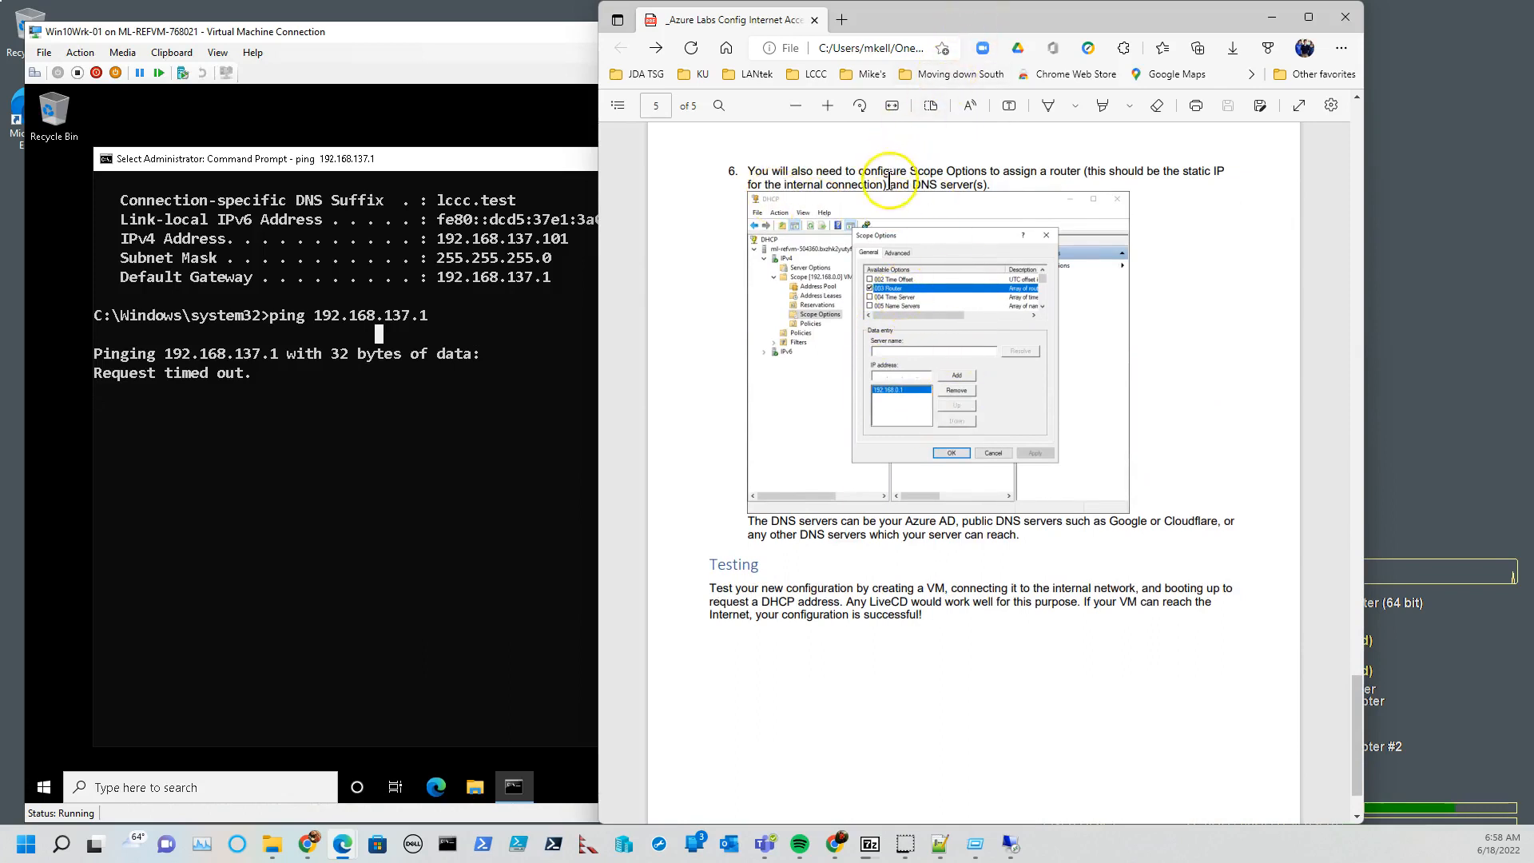
pyautogui.moveTo(993, 14); pyautogui.dragTo(0, 119)
pyautogui.click(378, 333)
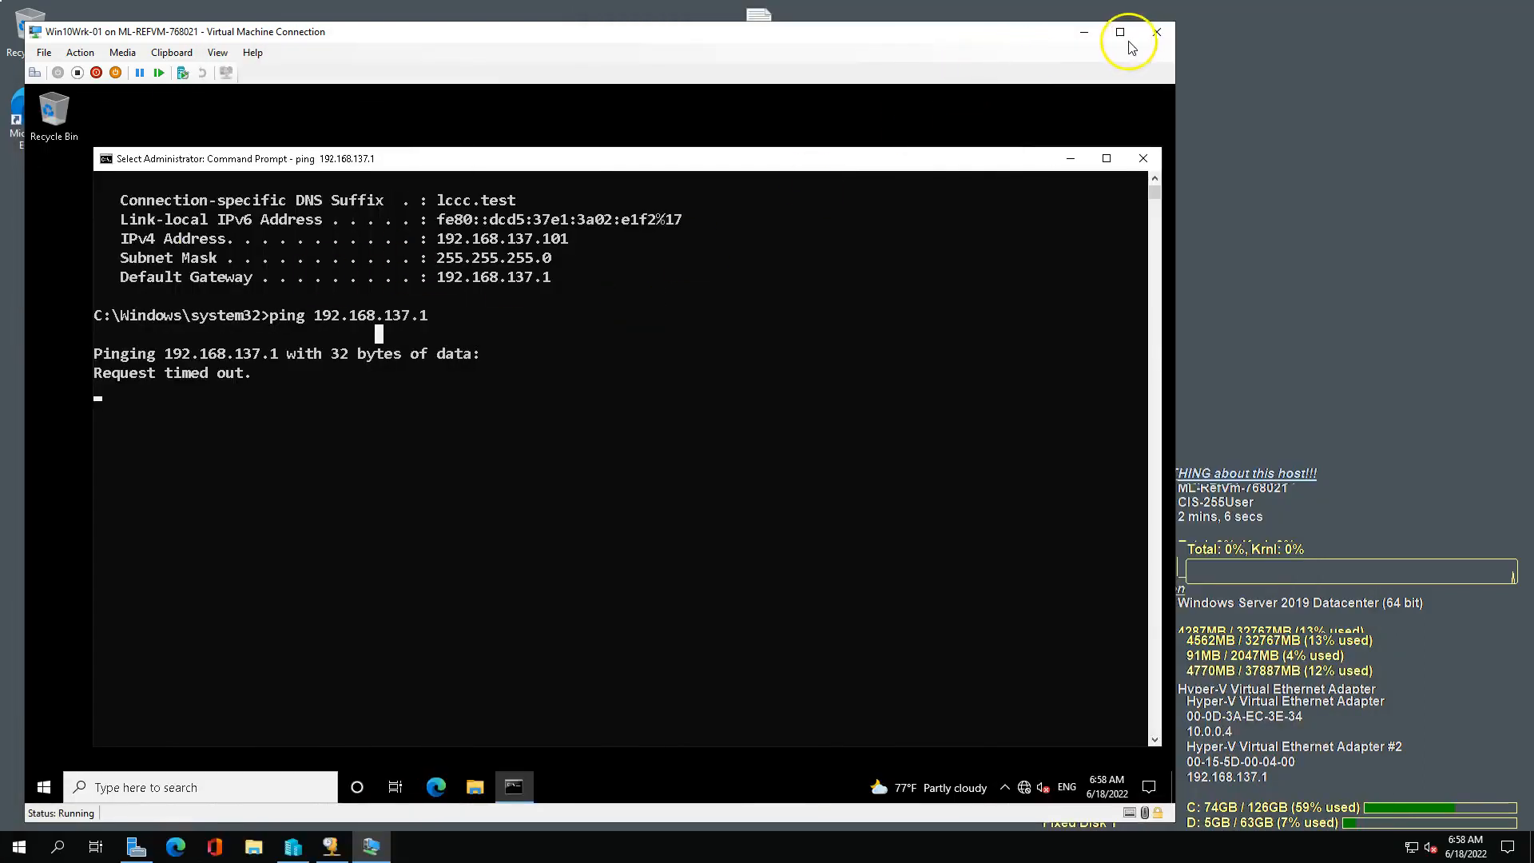
# Switch to the host's DHCP console and add 8.8.8.8 and 9.9.9.9 to the scope's 006 DNS Servers option.
pyautogui.click(1085, 35)
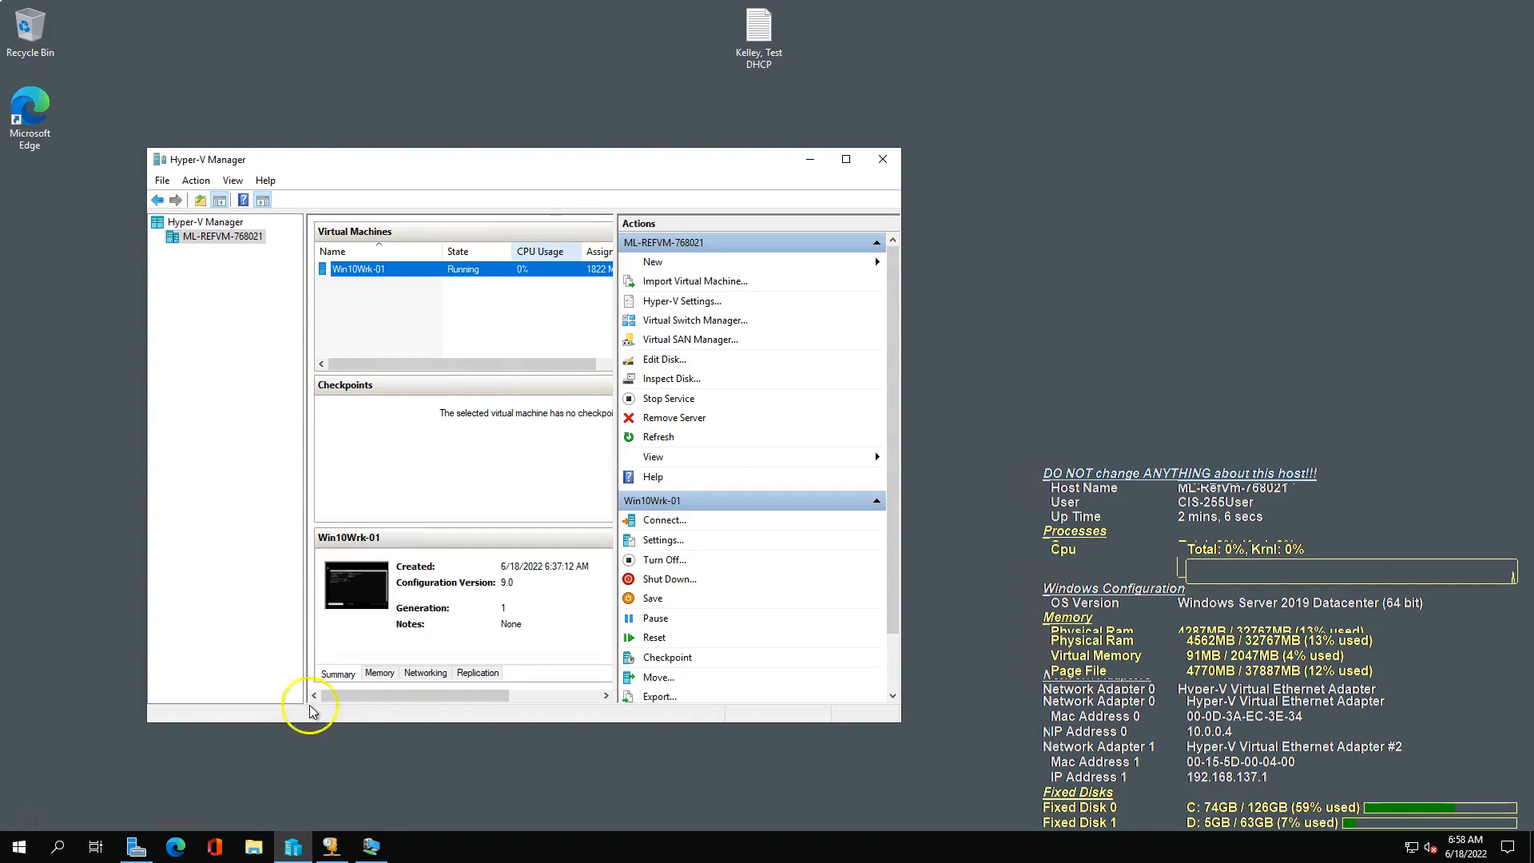
pyautogui.click(331, 847)
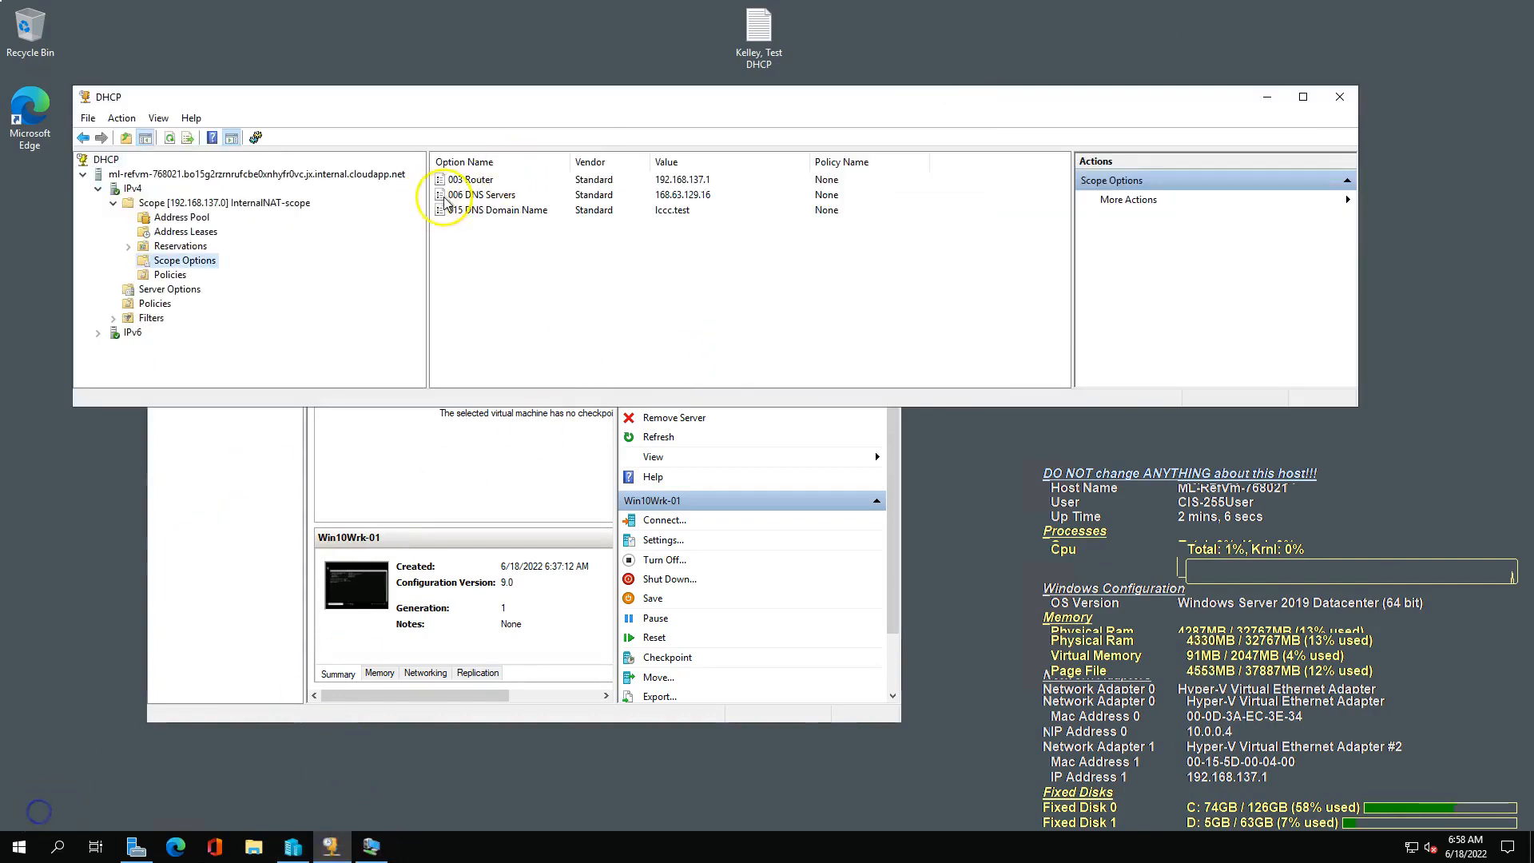
pyautogui.click(477, 195)
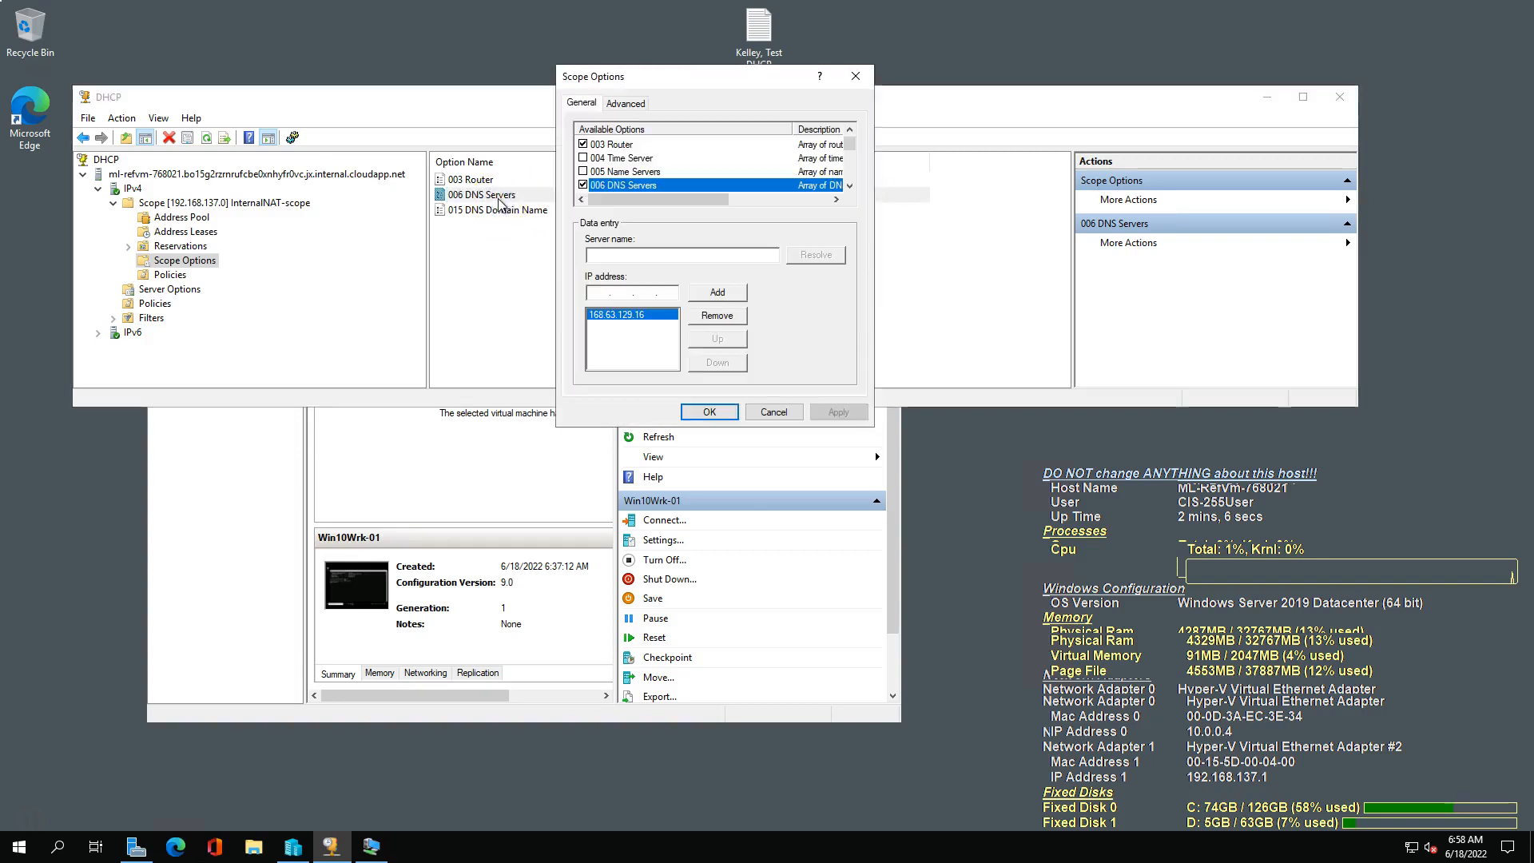
pyautogui.click(592, 294)
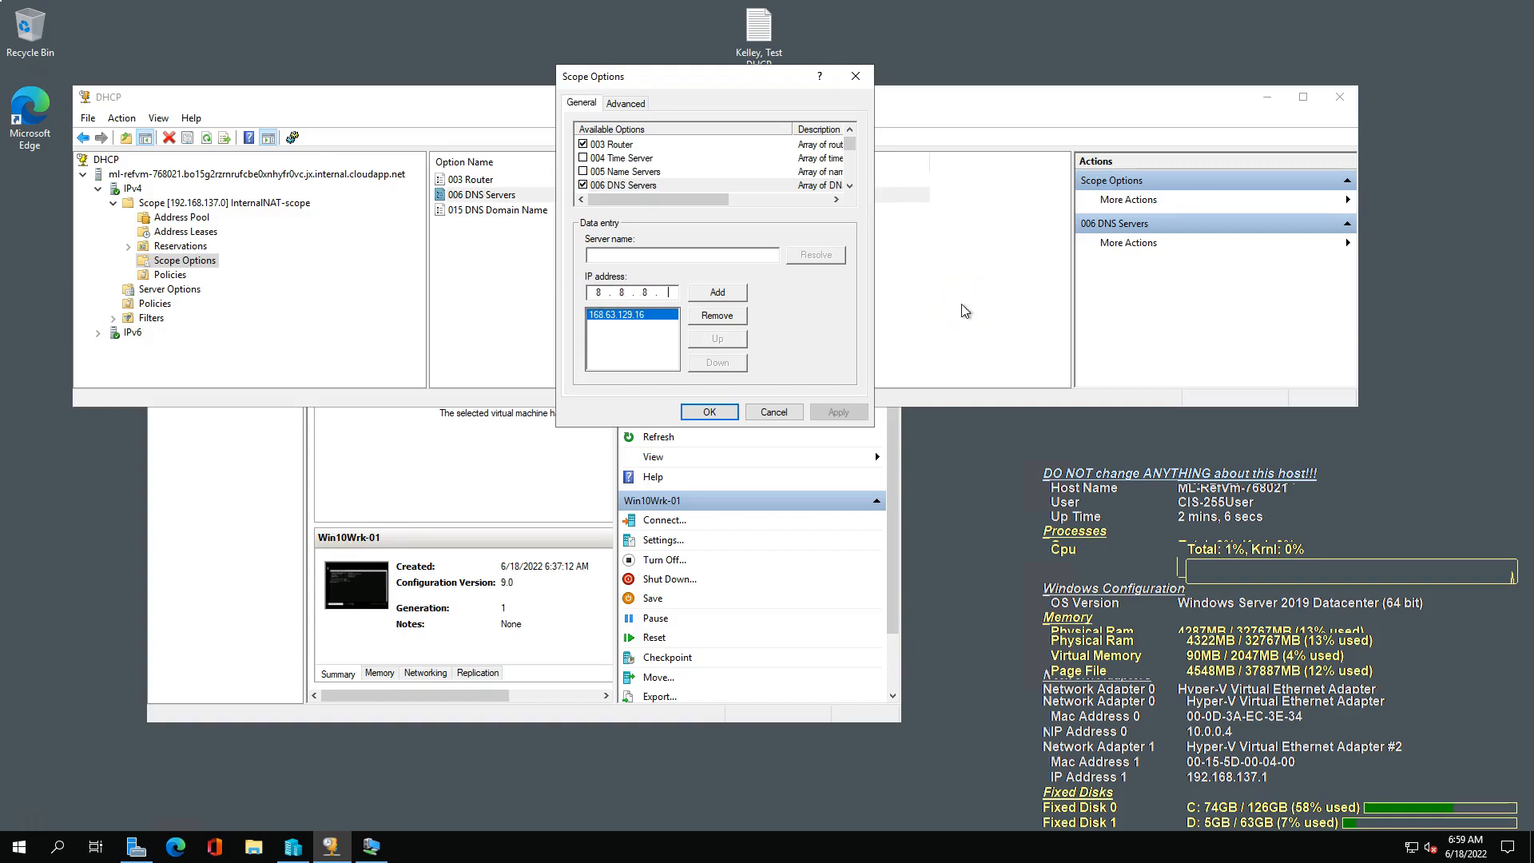
pyautogui.write('8.8.8.8')
pyautogui.click(718, 292)
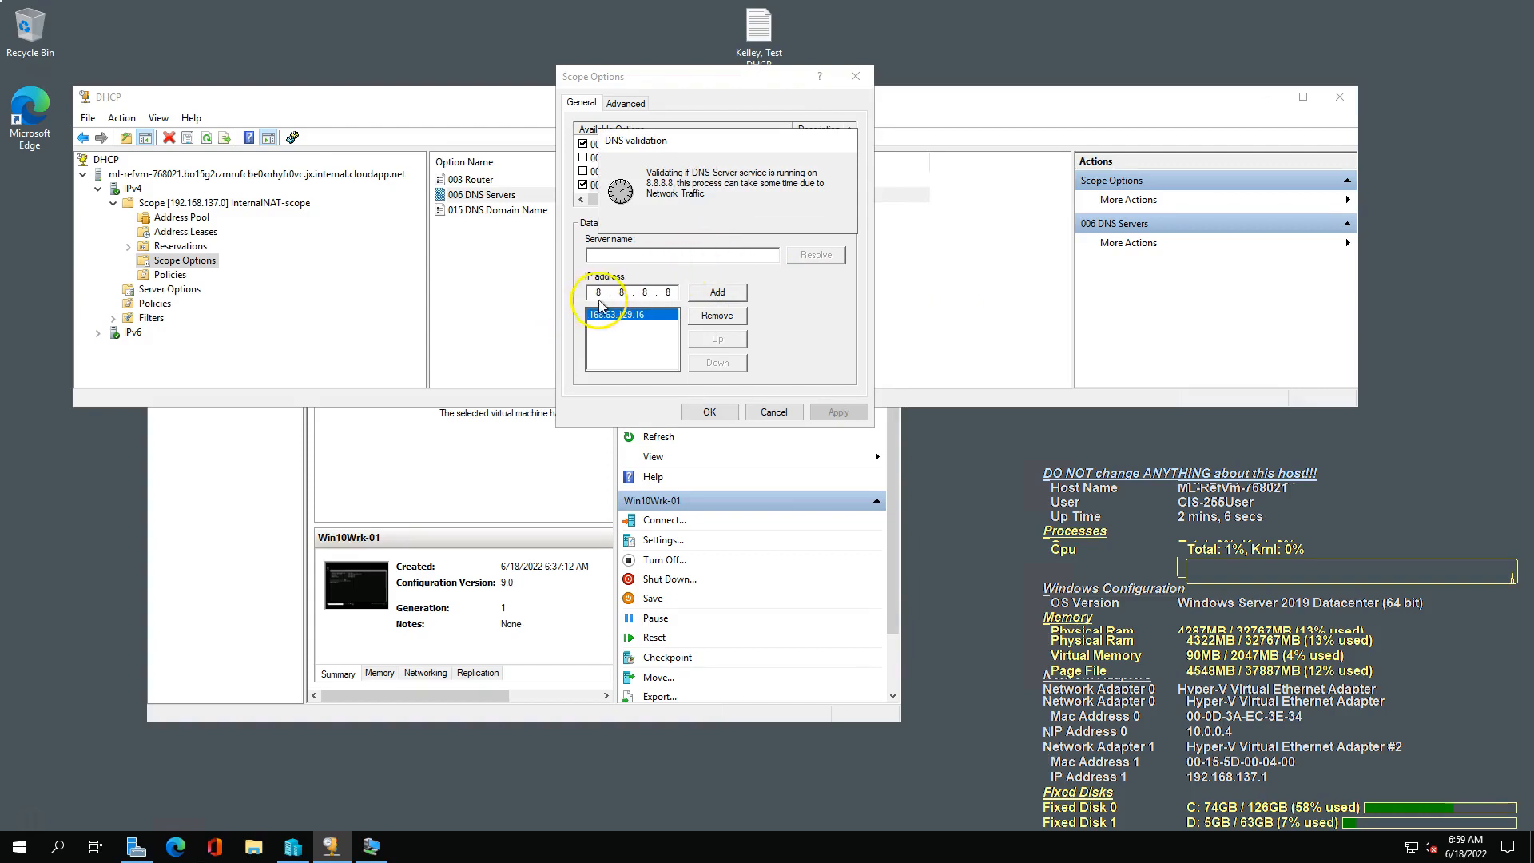
pyautogui.write('9.9.9.')
pyautogui.click(721, 292)
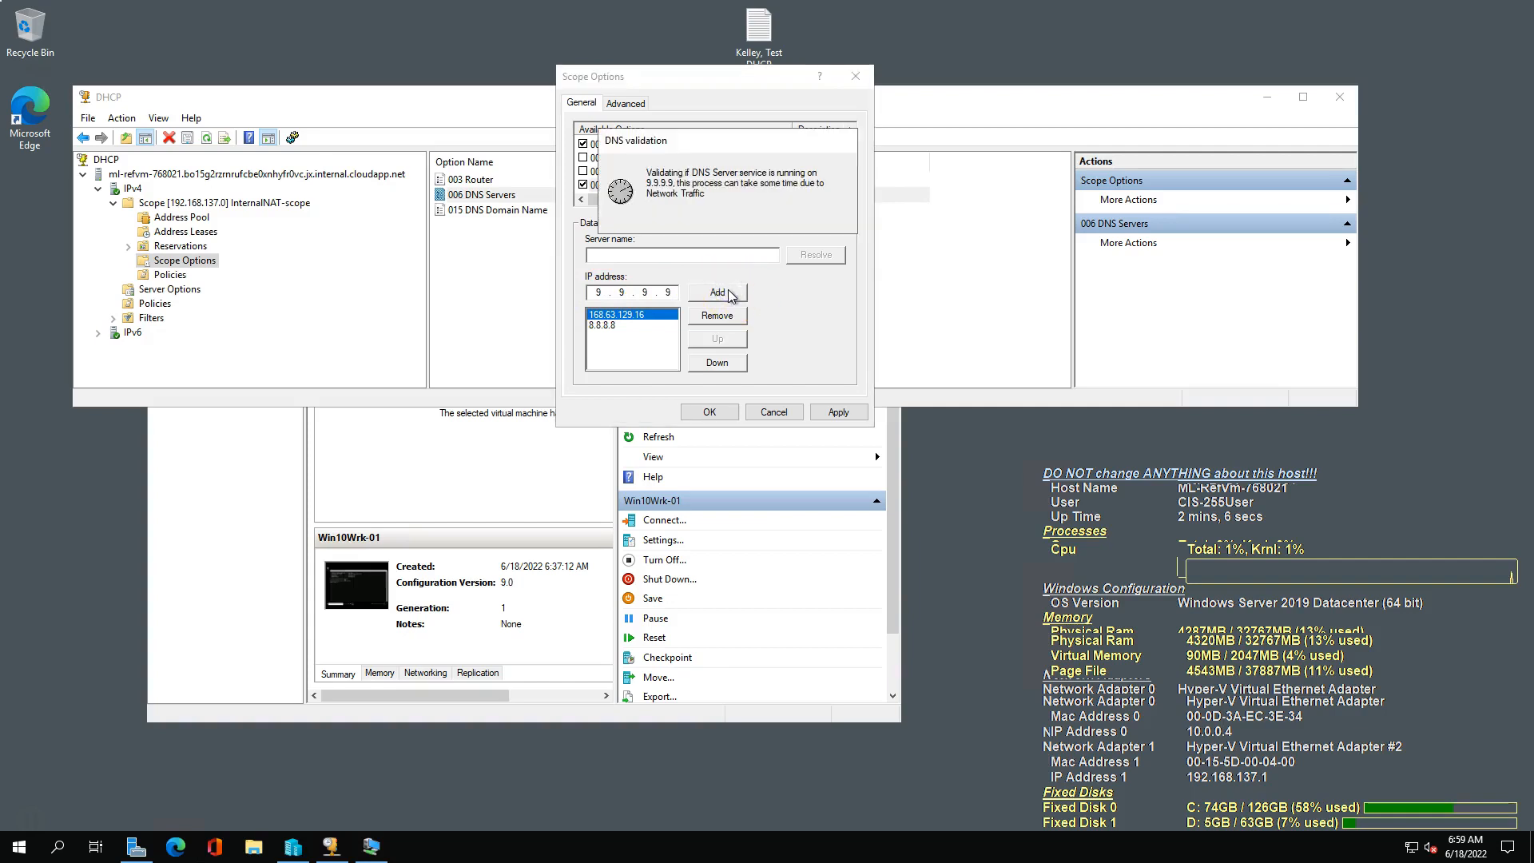
pyautogui.click(838, 412)
pyautogui.click(700, 411)
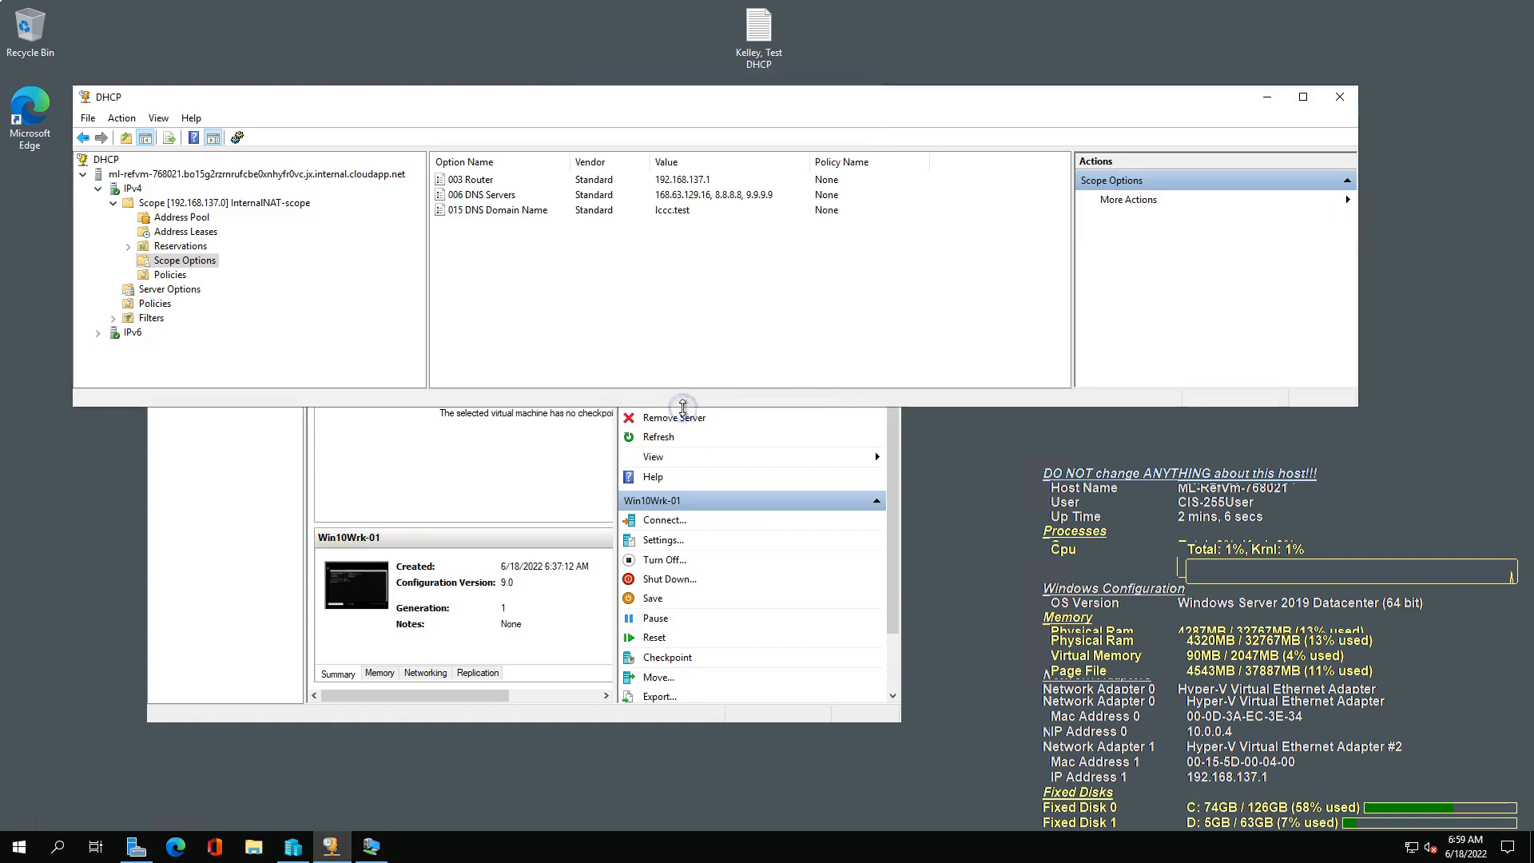
# Return to the Win10Wrk-01 VM, stop the running ping, and release and renew its IP address with ipconfig.
pyautogui.click(371, 846)
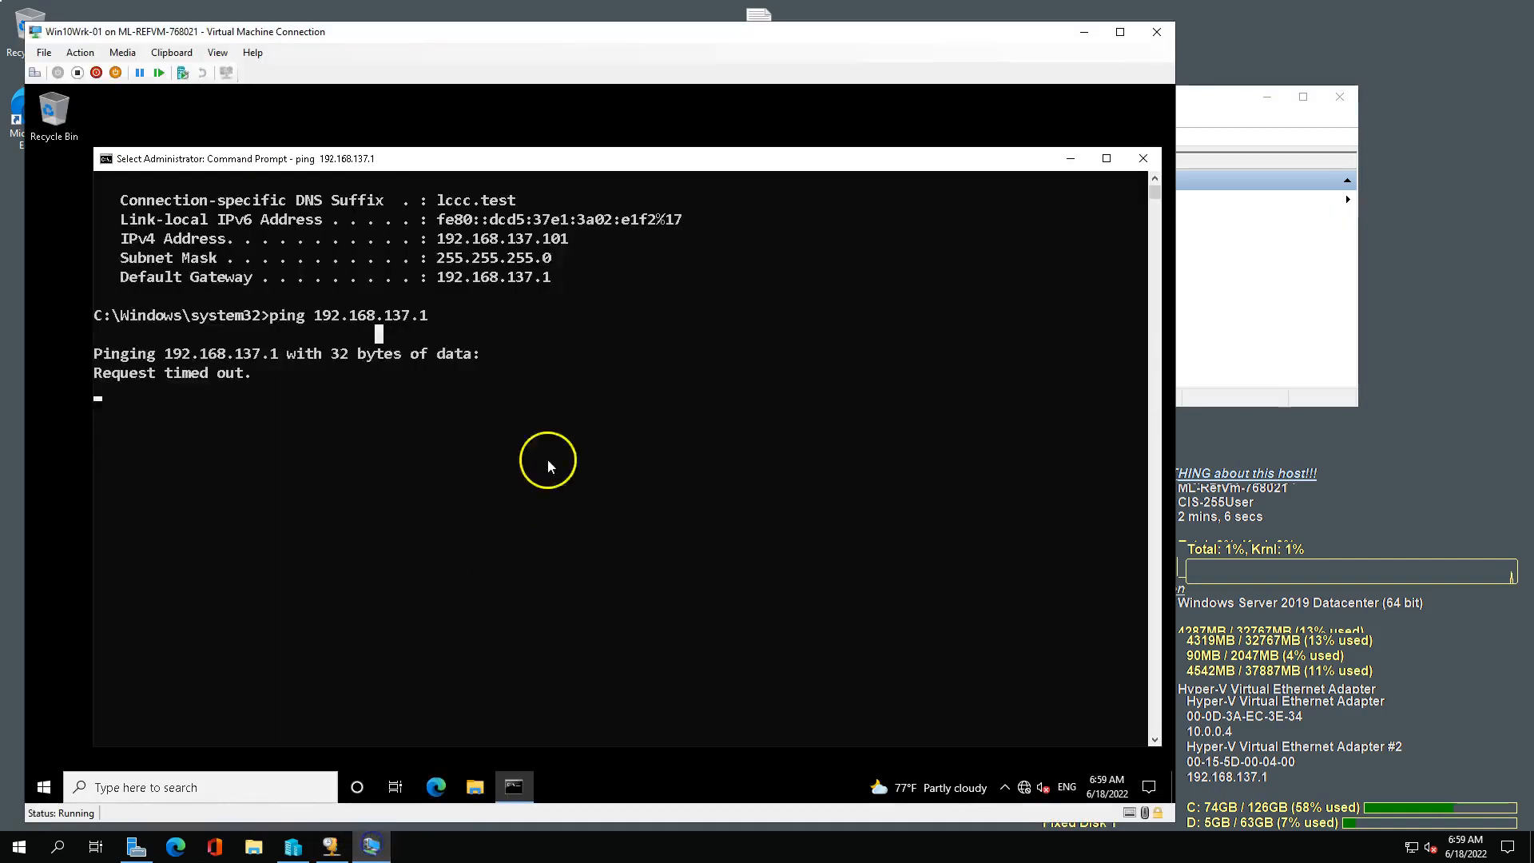
pyautogui.click(557, 351)
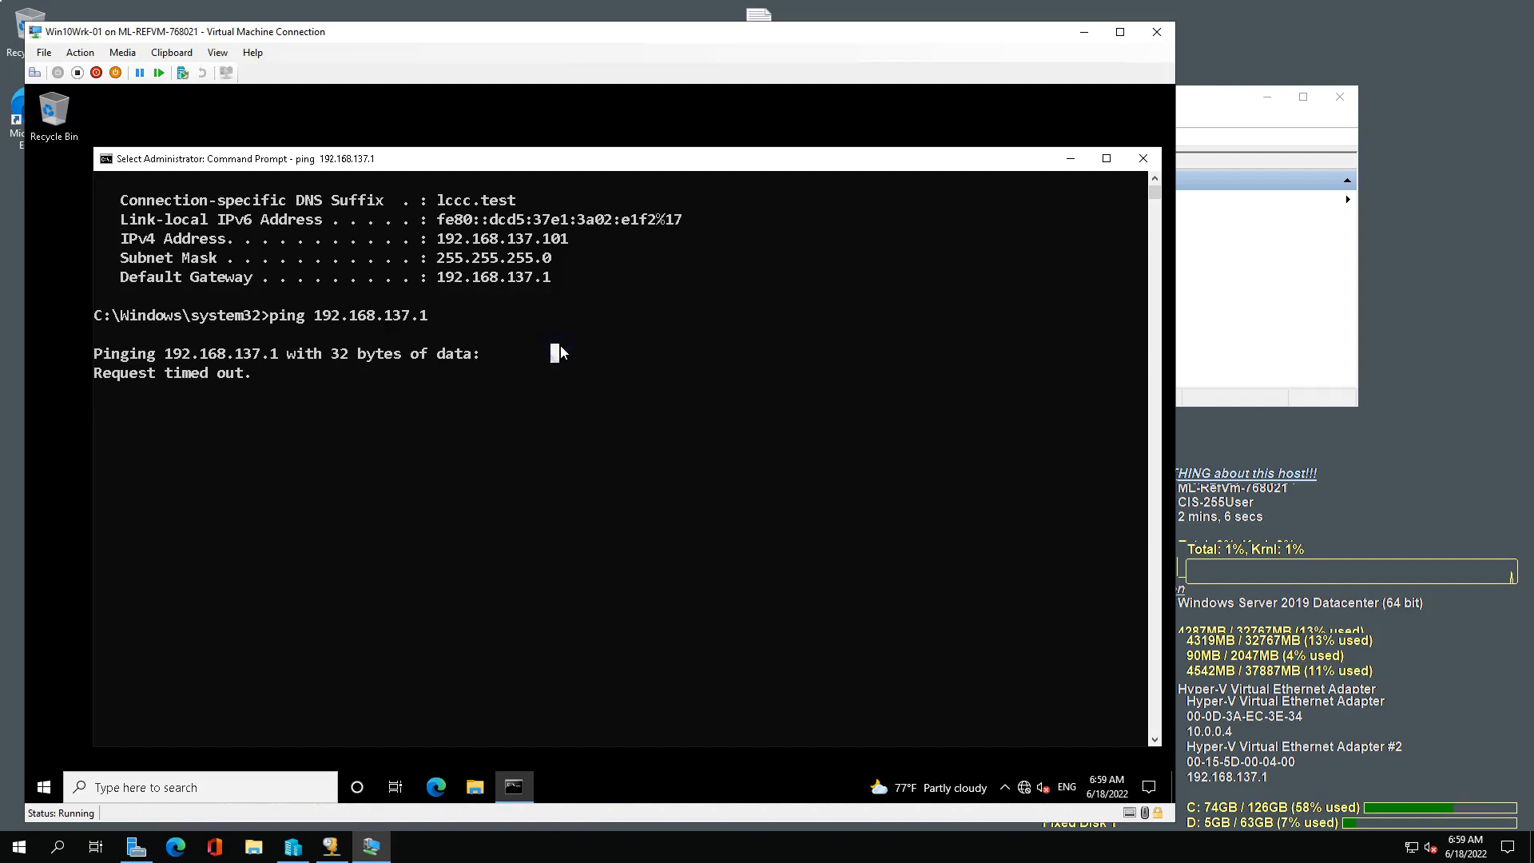
pyautogui.rightClick(554, 388)
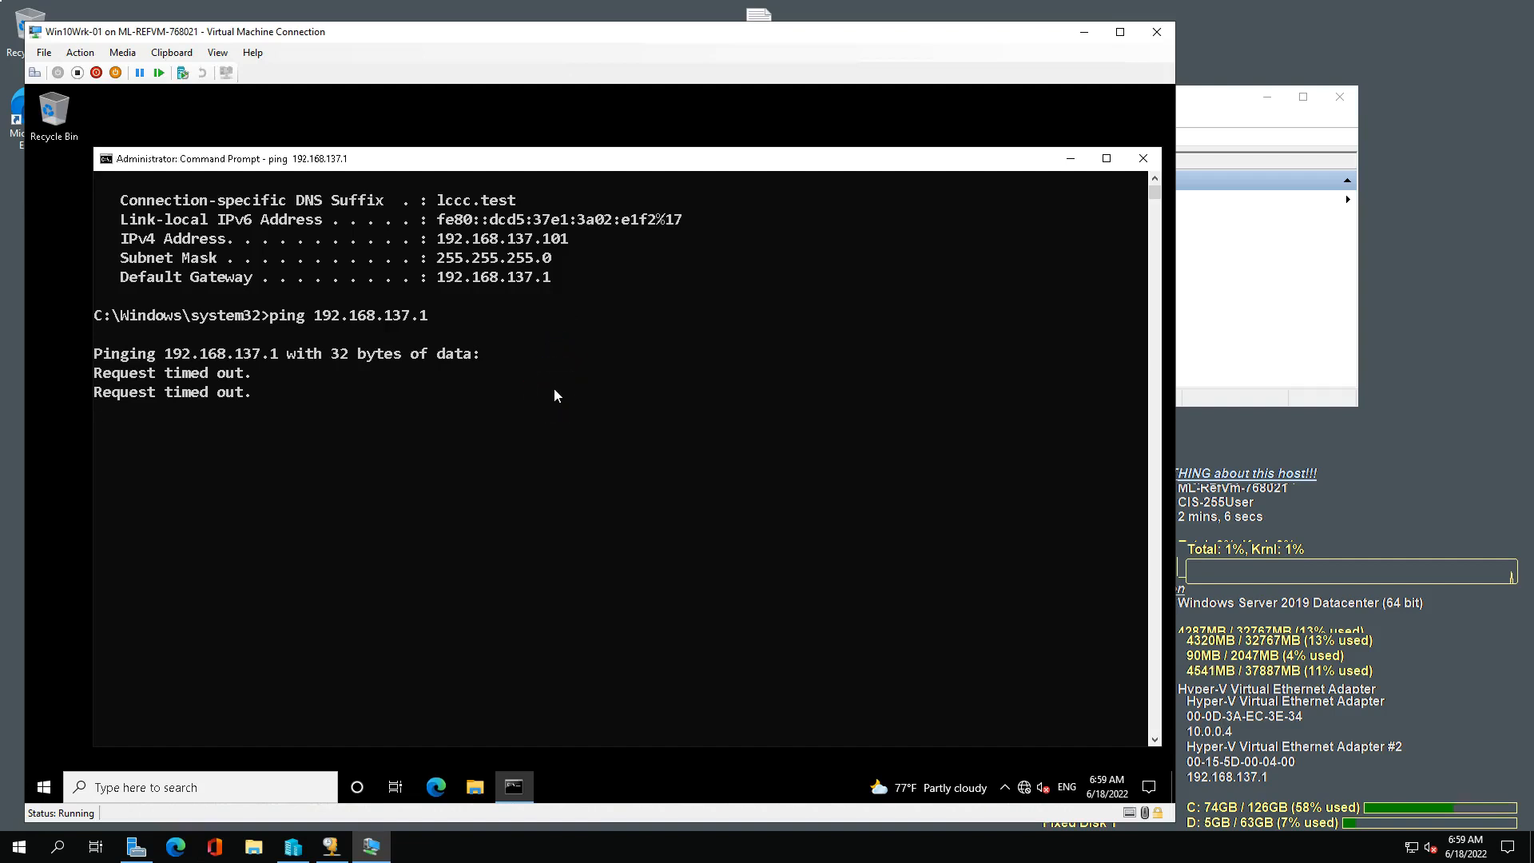
pyautogui.hotkey('ctrl', 'c')
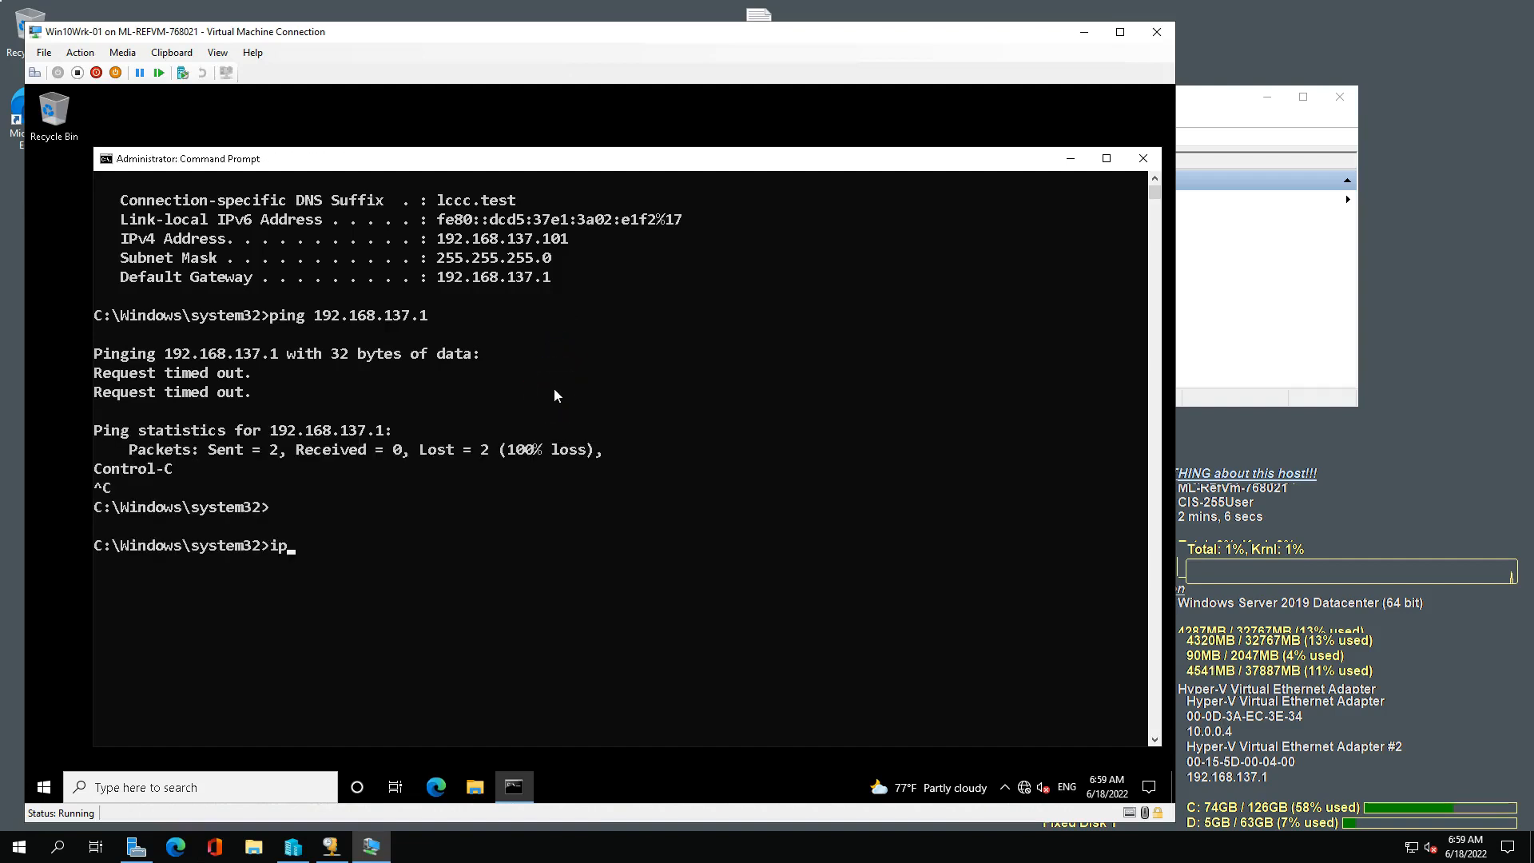
pyautogui.write('g /release')
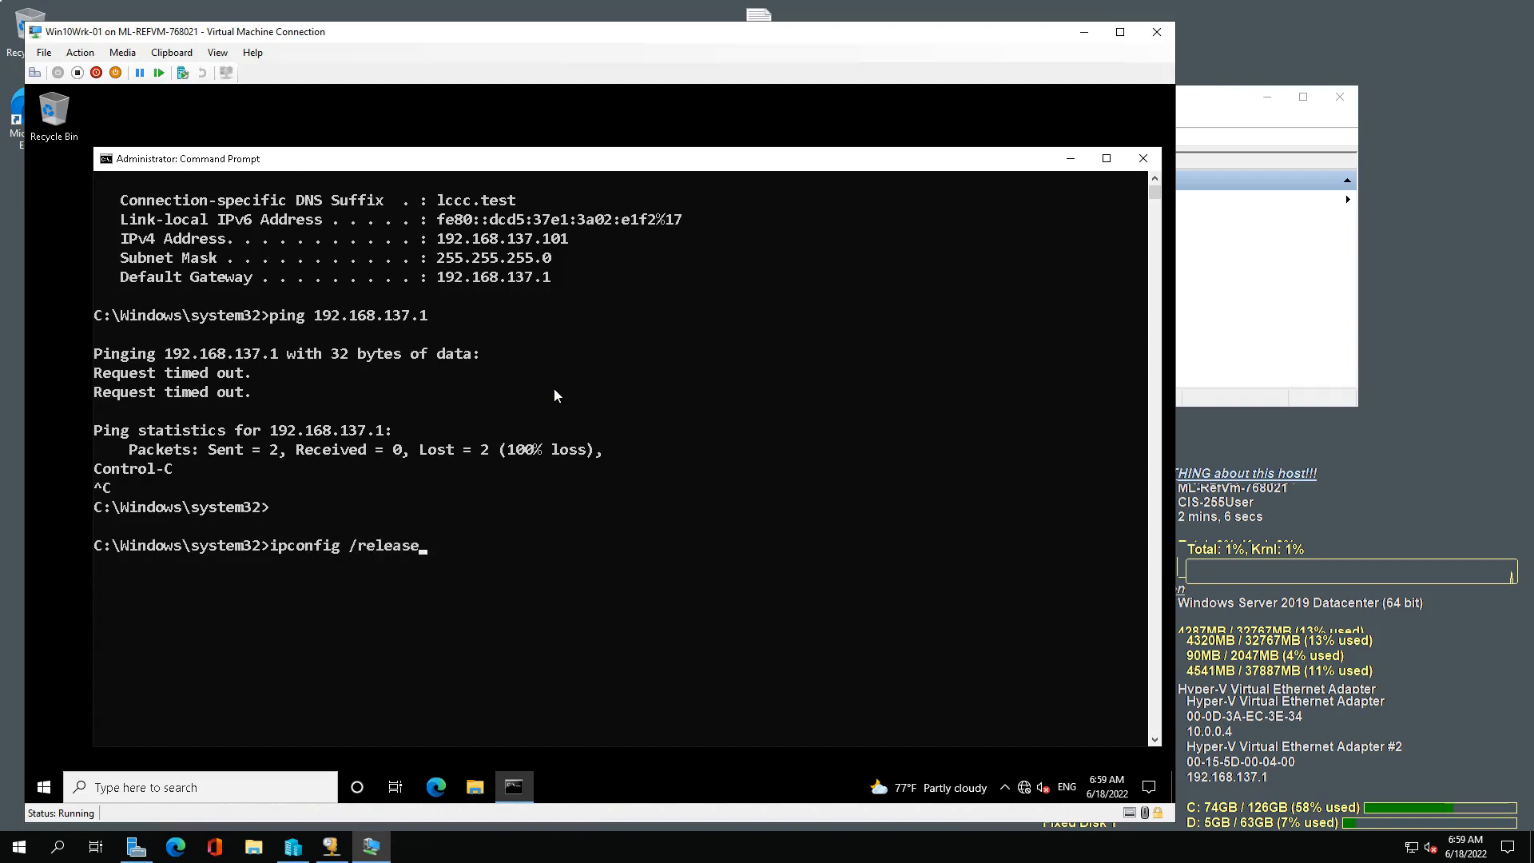
pyautogui.press('Return')
pyautogui.write('cls')
pyautogui.press('Return')
pyautogui.write('ipconfig /renew')
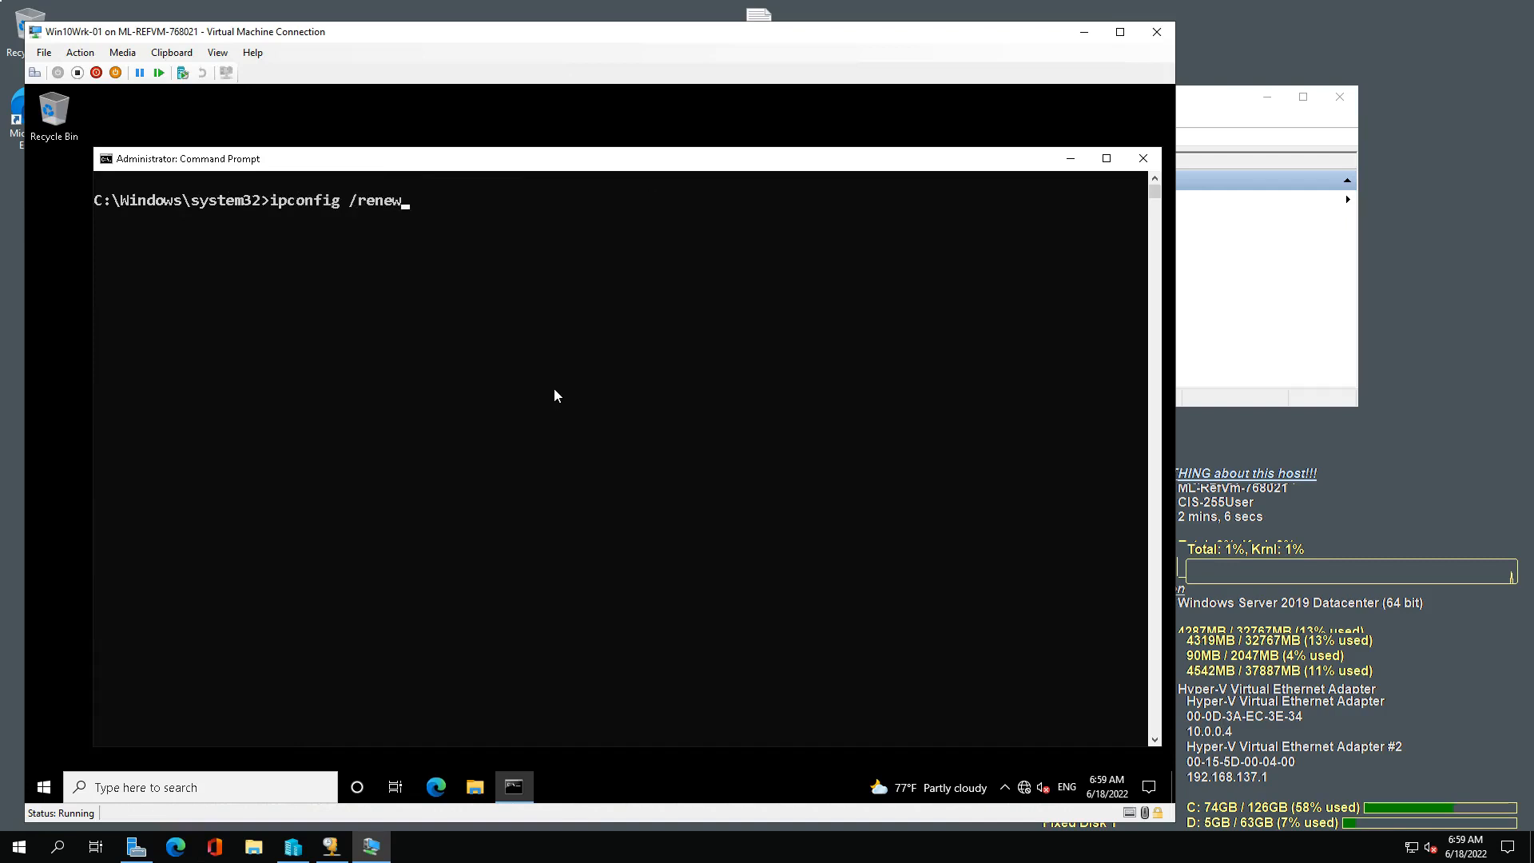
pyautogui.press('Return')
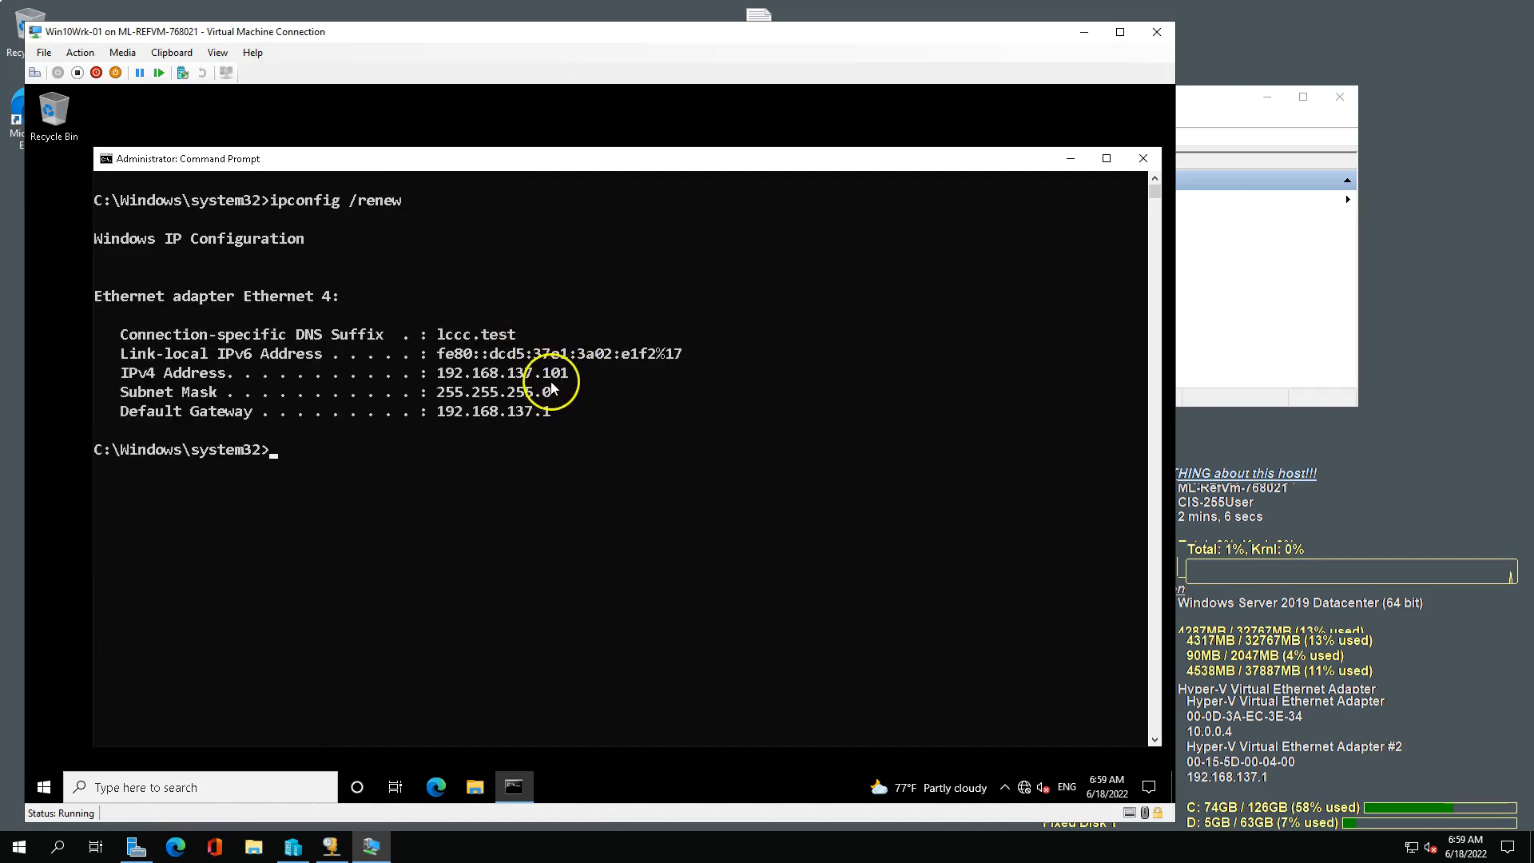
# Check the VM's full network configuration with ipconfig /all and ping the default gateway 192.168.137.1 again.
pyautogui.write('ipconfig /all')
pyautogui.press('Return')
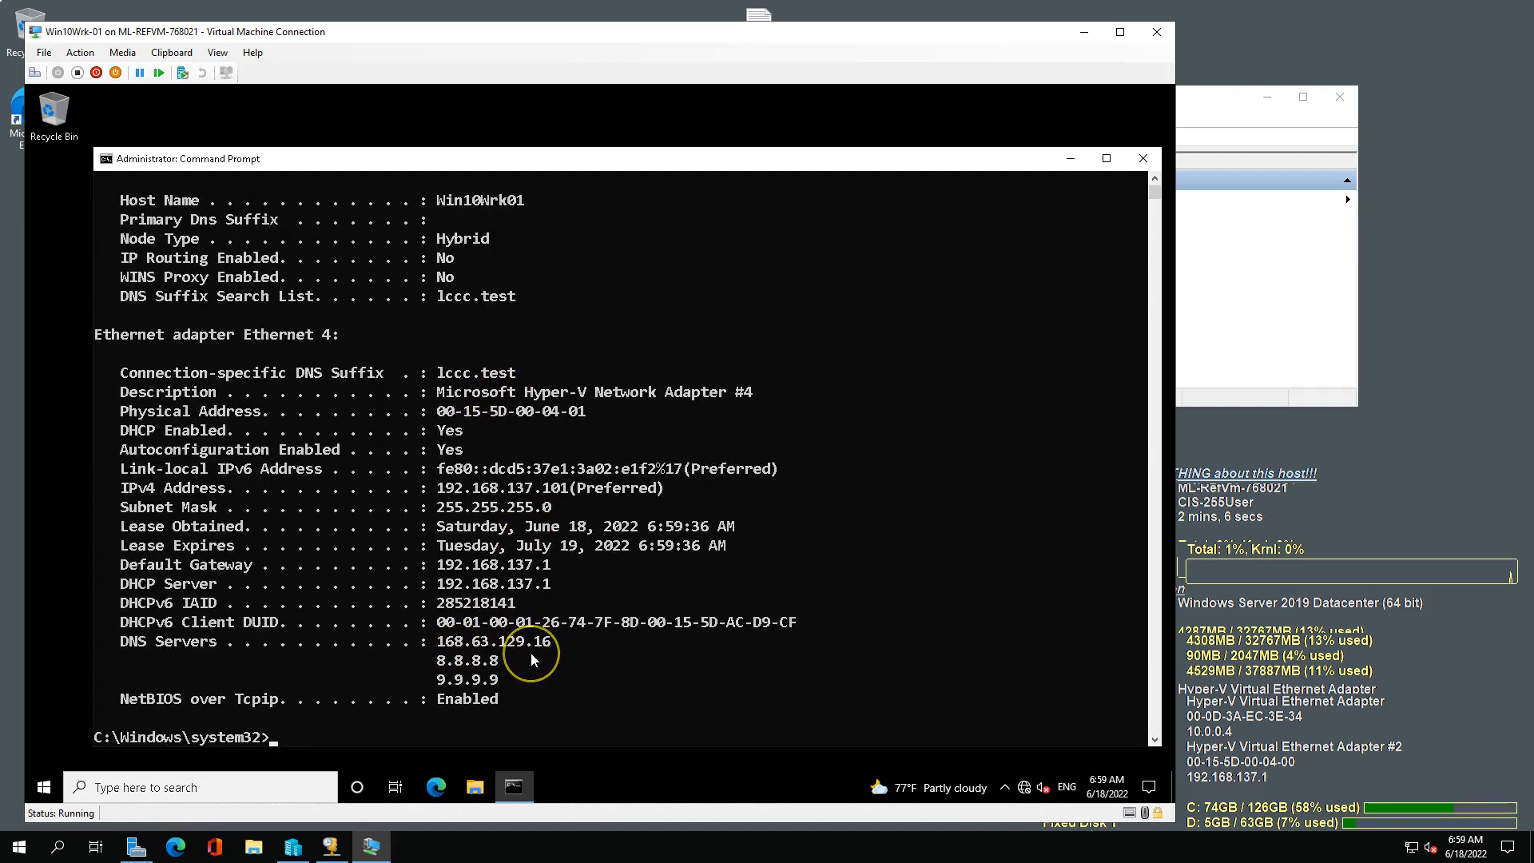
pyautogui.write('ping 192.168.')
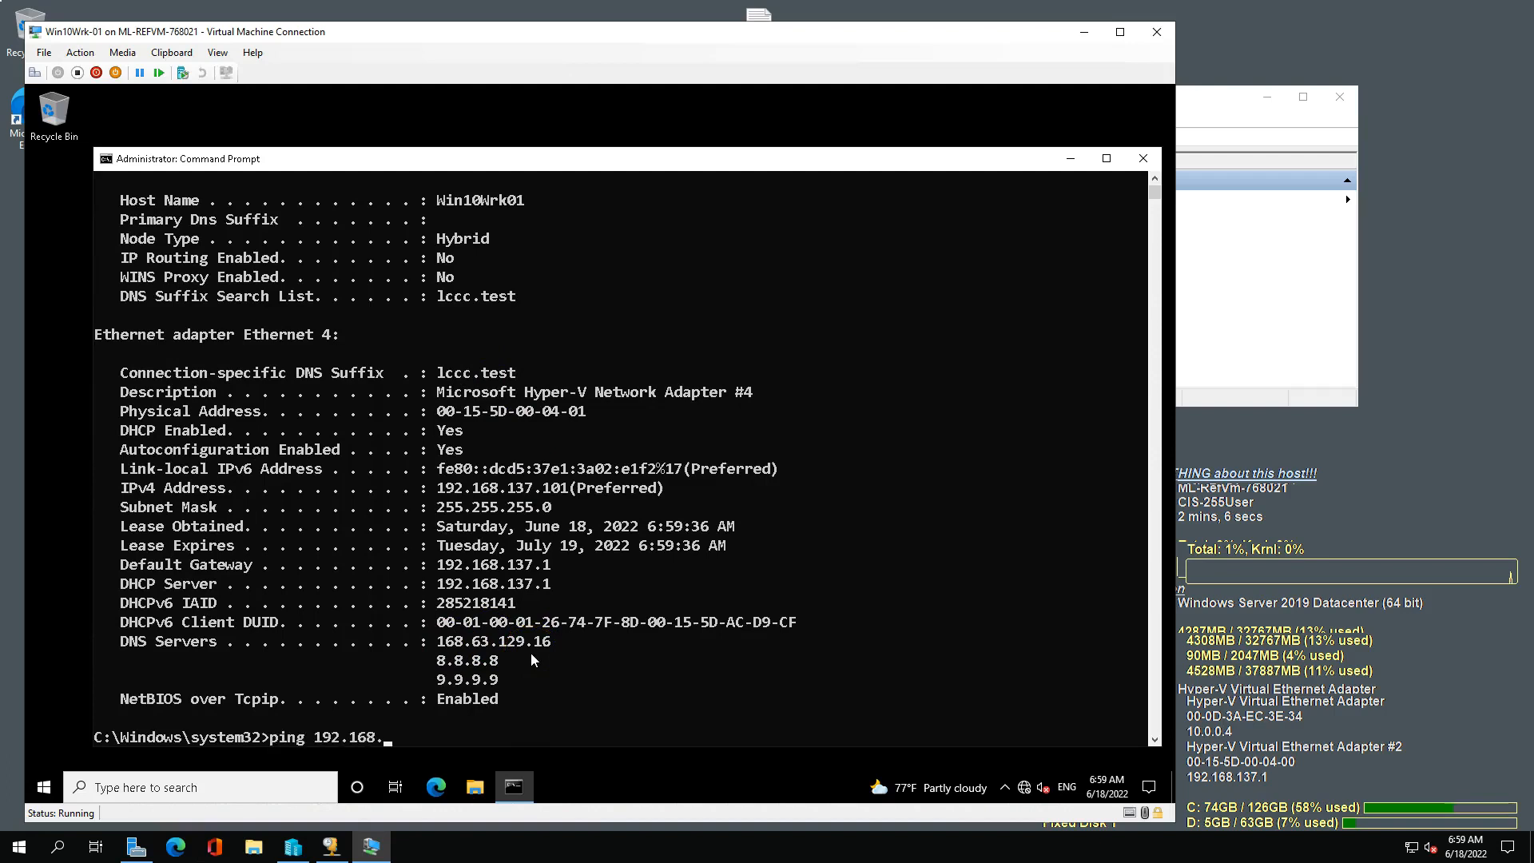
pyautogui.write('137.1')
pyautogui.press('Return')
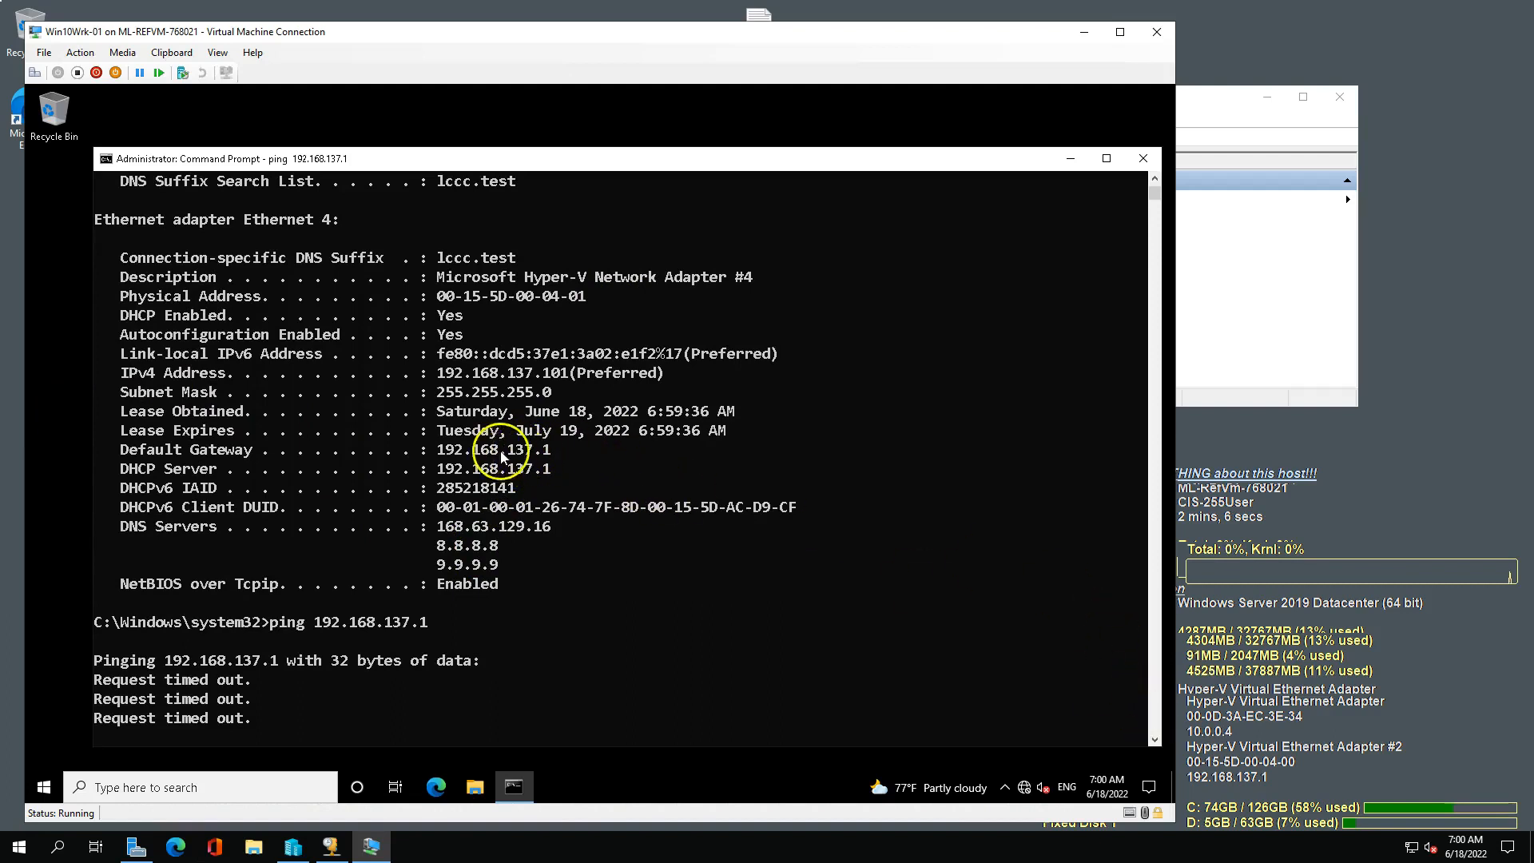
pyautogui.moveTo(261, 34)
pyautogui.mouseDown()
pyautogui.moveTo(423, 57)
pyautogui.moveTo(281, 33)
pyautogui.mouseUp()
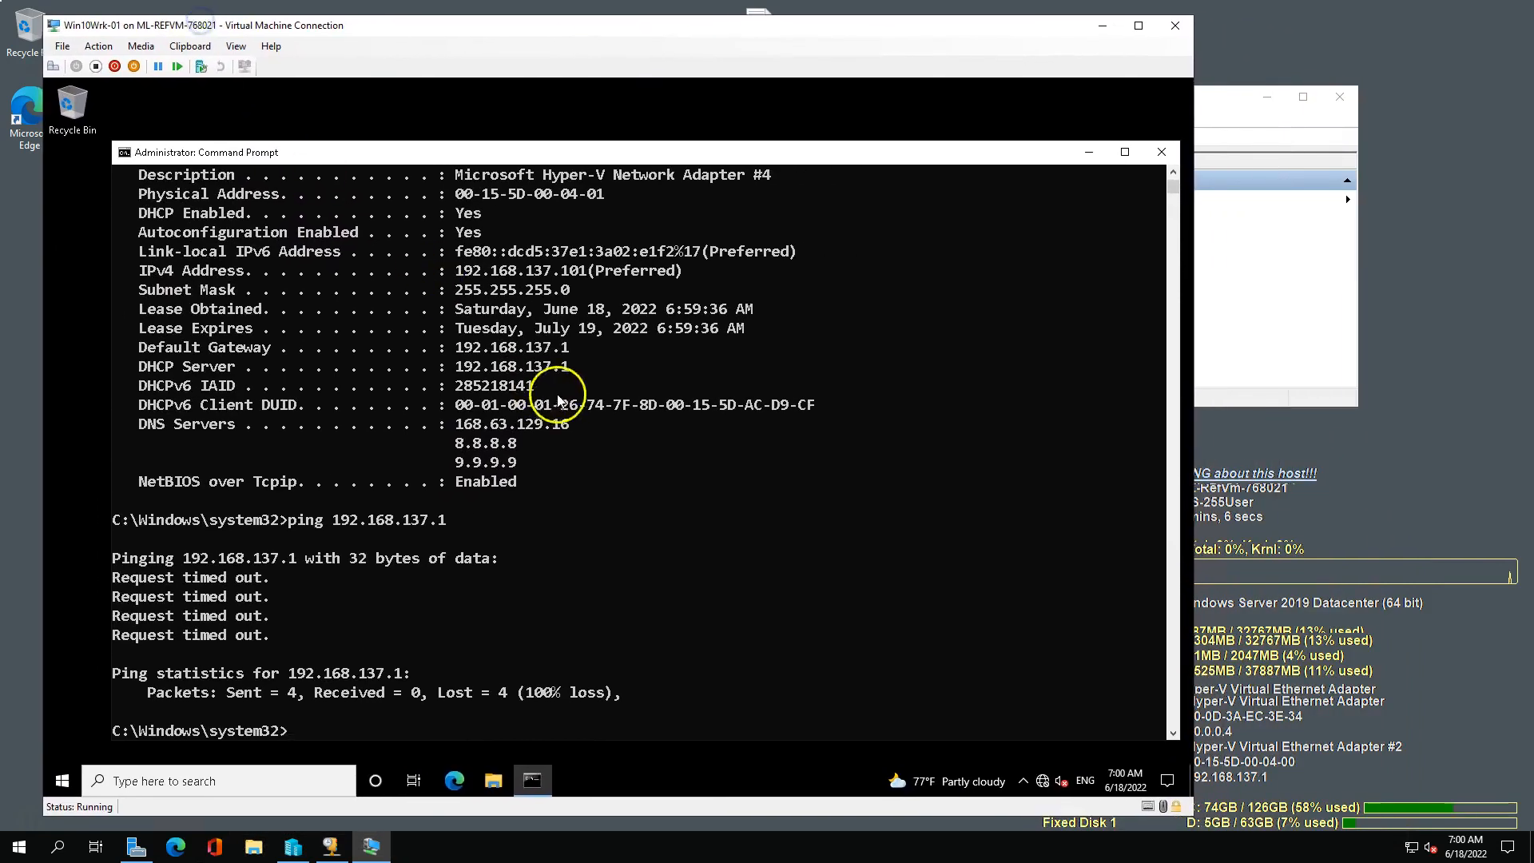
pyautogui.moveTo(570, 366); pyautogui.dragTo(525, 367)
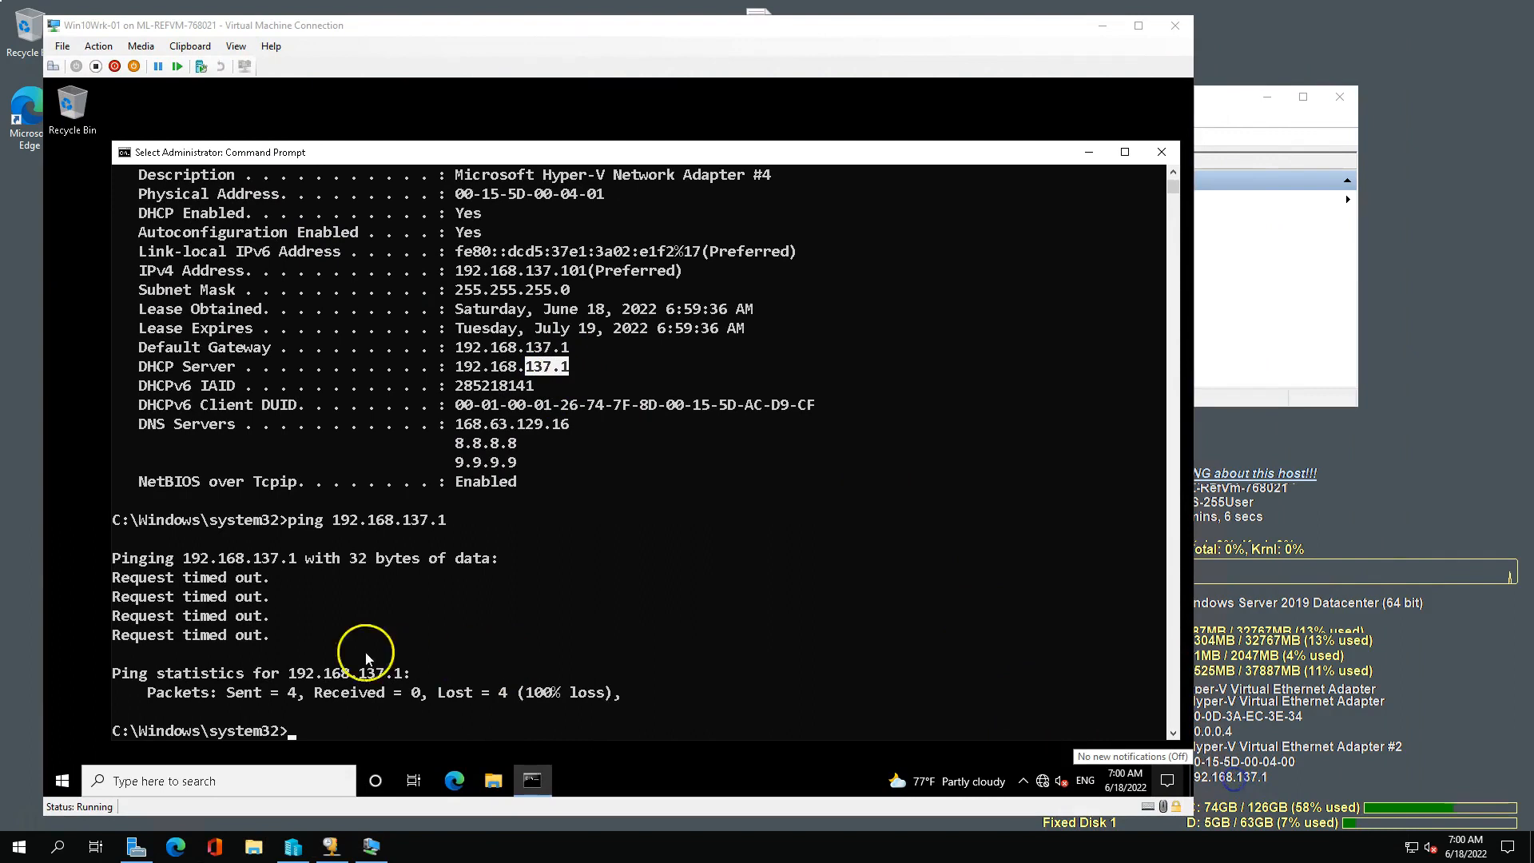
# Search the VM for "firewall" and open Windows Defender Firewall with Advanced Security.
pyautogui.click(62, 781)
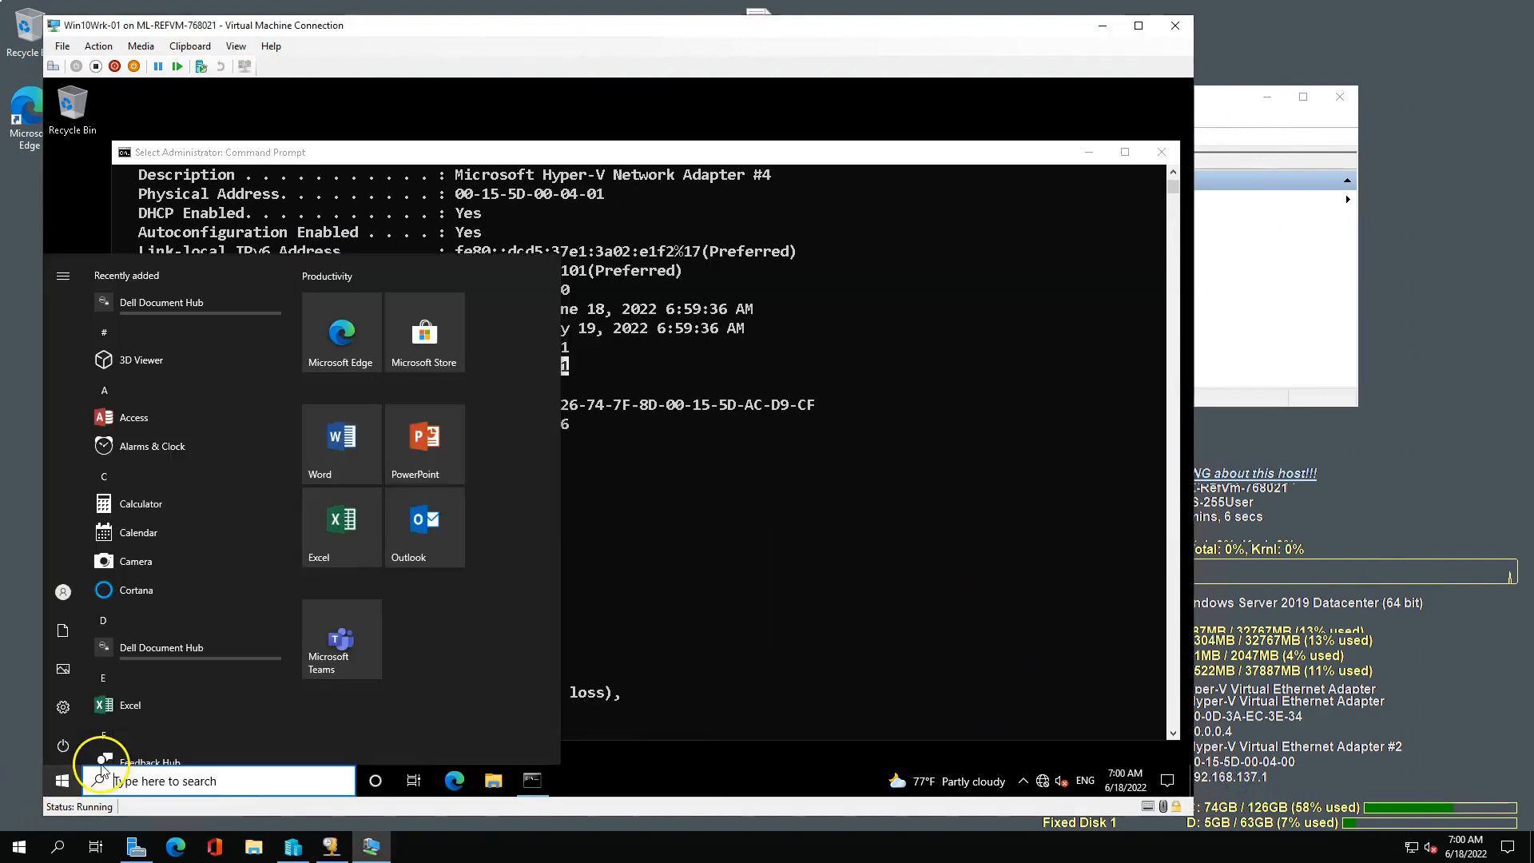
pyautogui.click(121, 779)
pyautogui.write('fir')
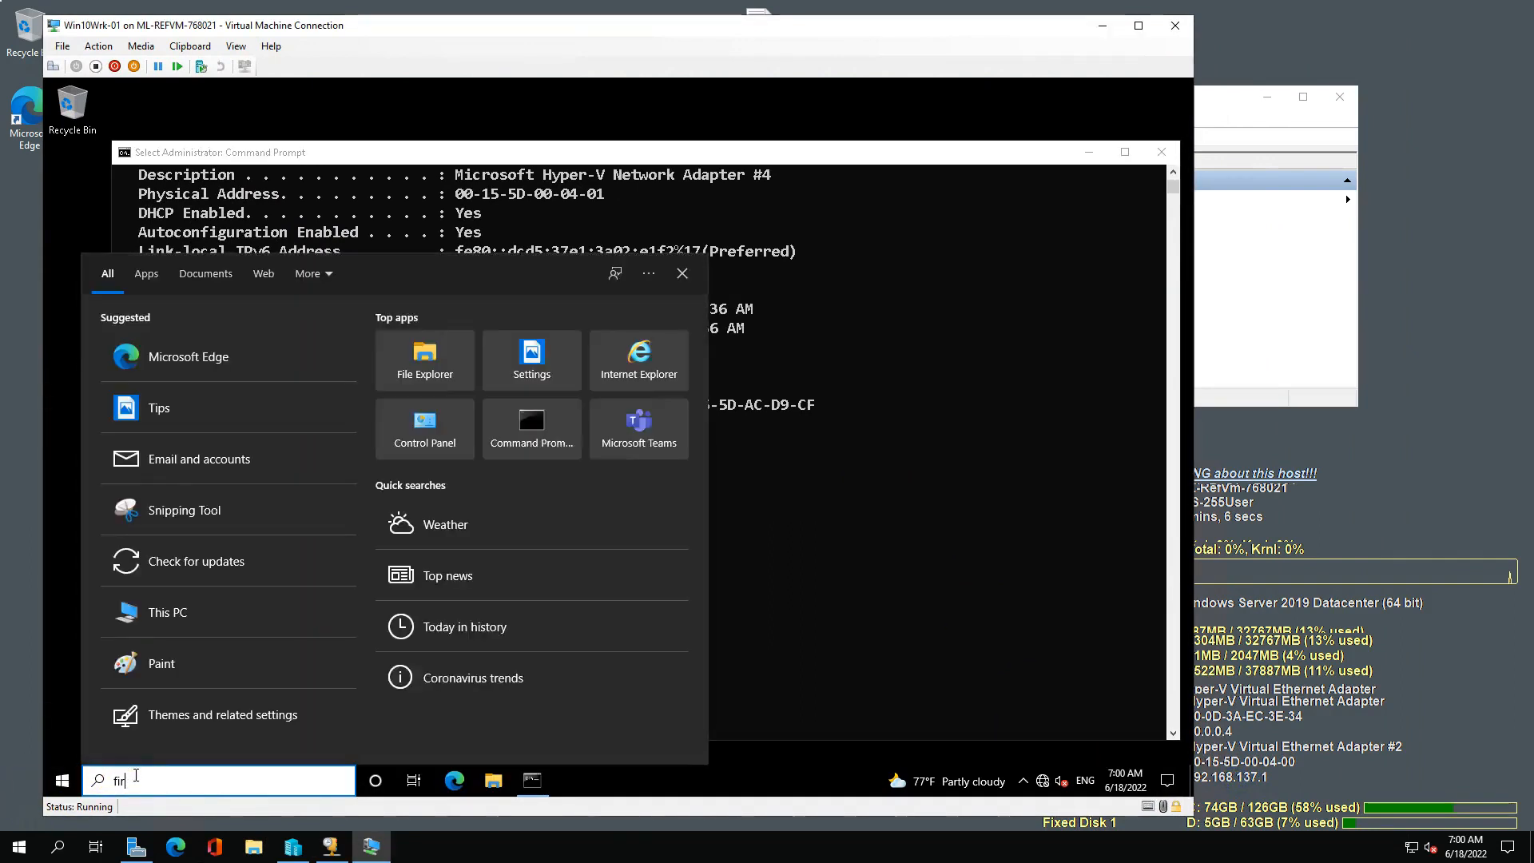
pyautogui.write('ewall')
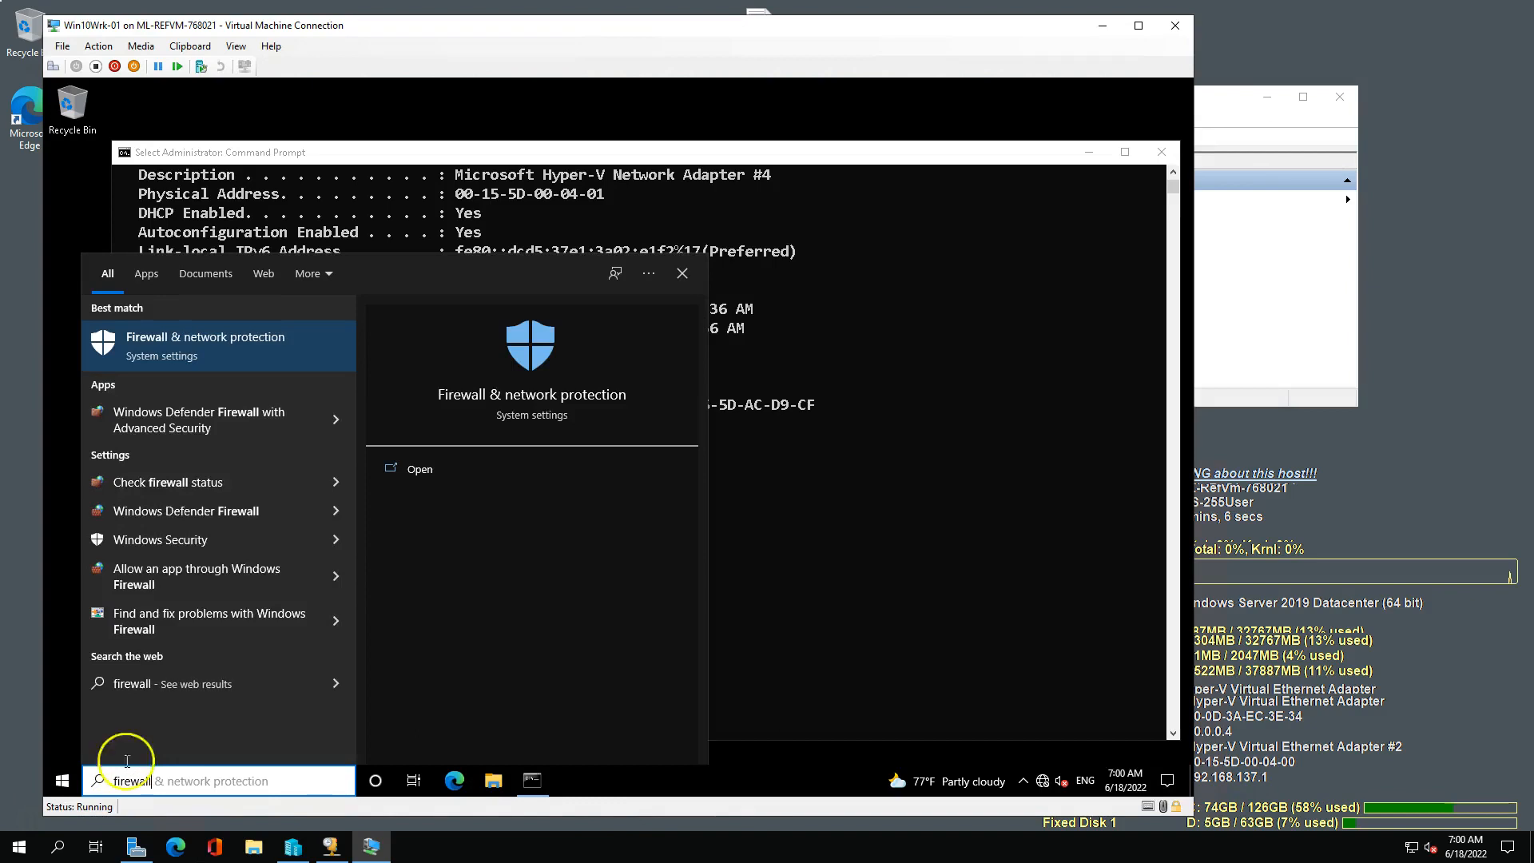
pyautogui.click(207, 415)
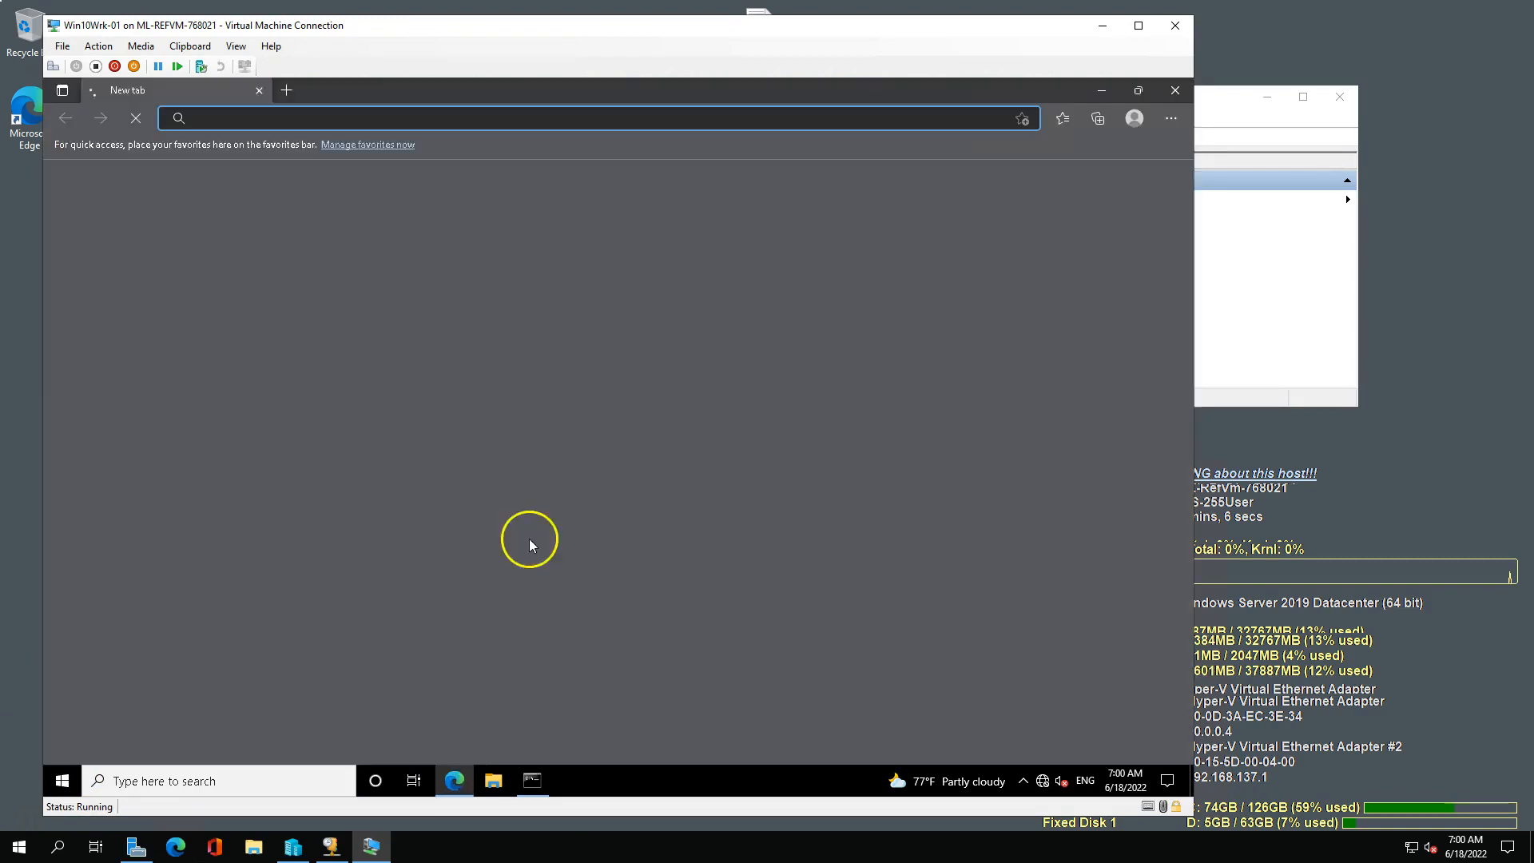
# Test the VM's Internet access by browsing to msn.com in Edge.
pyautogui.click(248, 119)
pyautogui.write('msn.com')
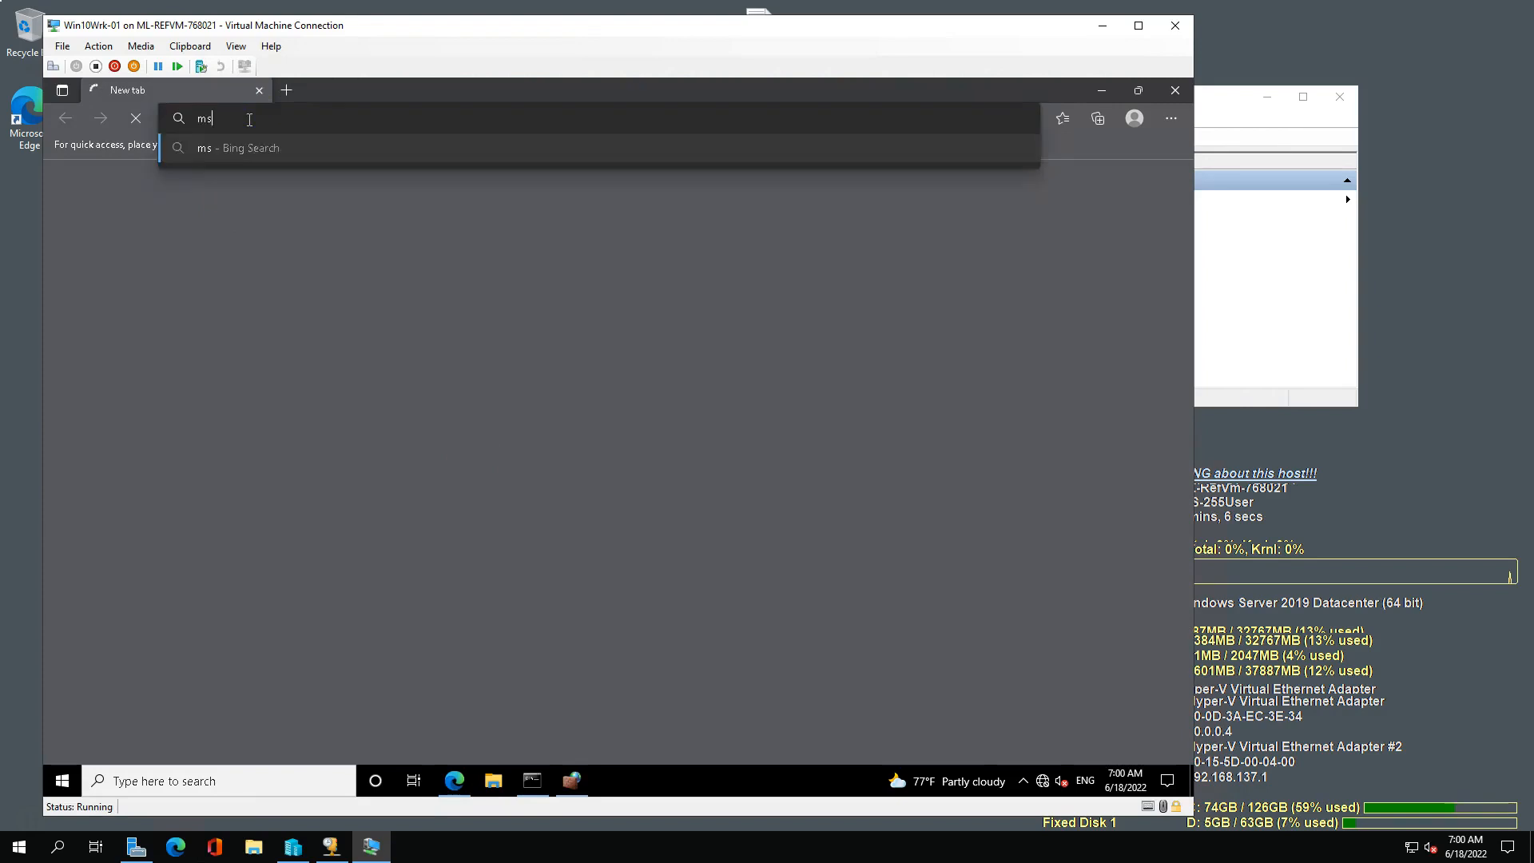
pyautogui.press('Return')
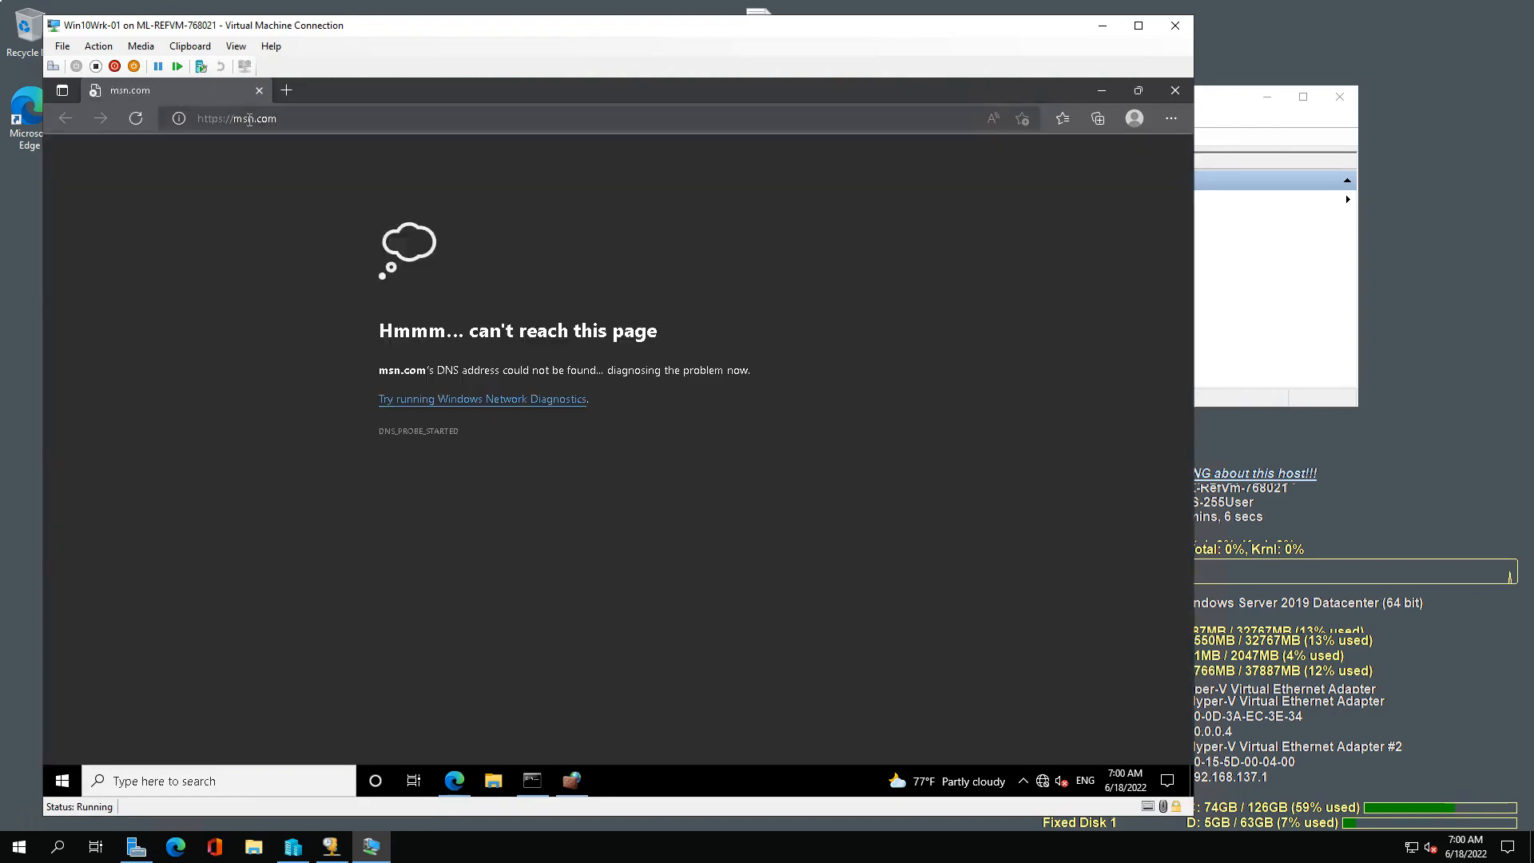
# Enable all File and Printer Sharing inbound rules, from Echo Request through SMBDirect (iWARP-In), in the VM's firewall and return to the Command Prompt.
pyautogui.click(571, 781)
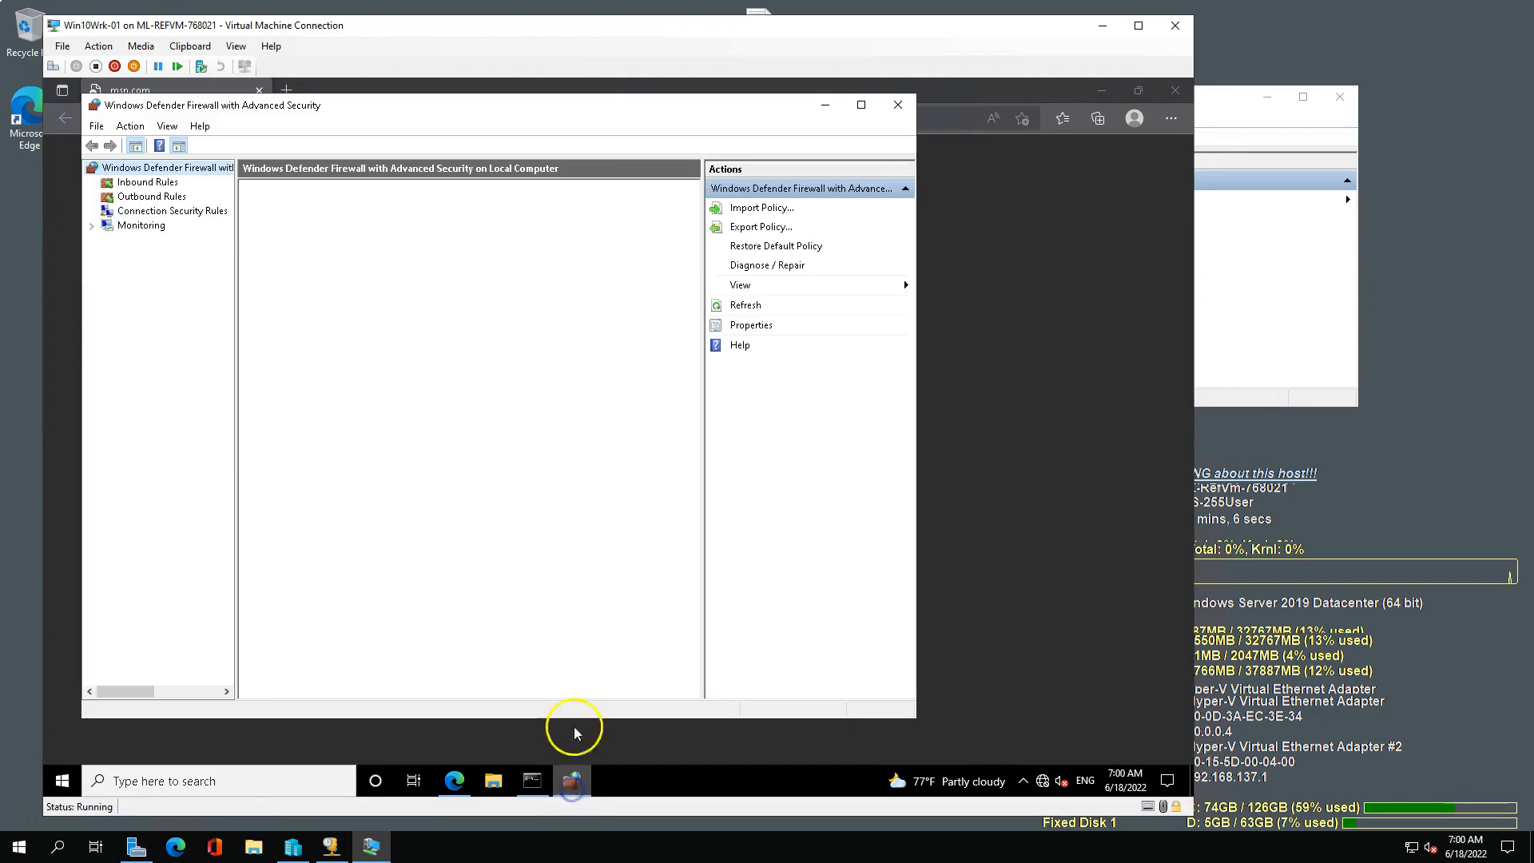
pyautogui.click(144, 183)
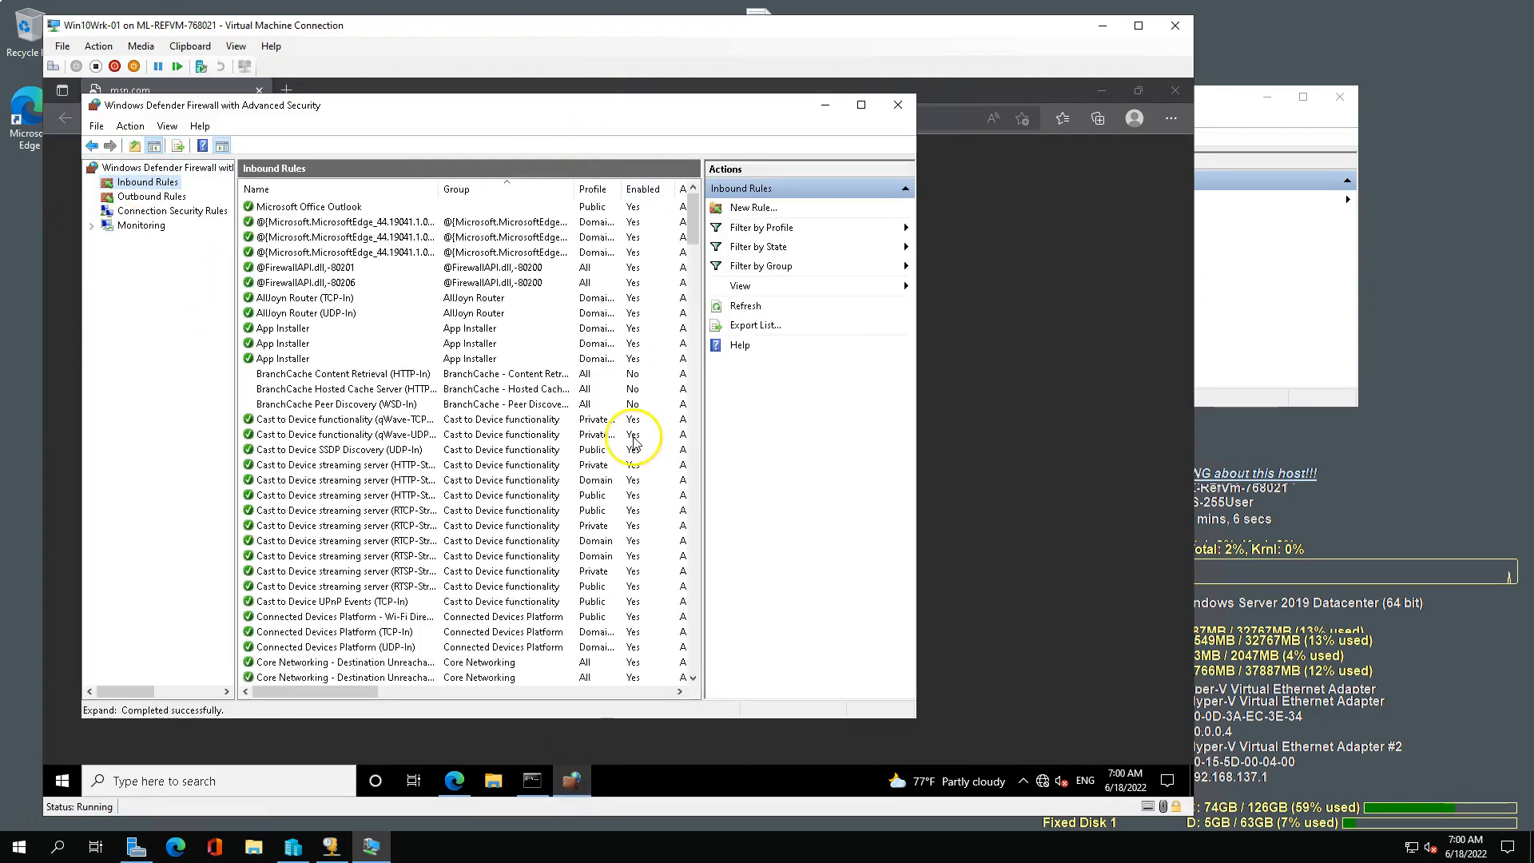
pyautogui.click(296, 189)
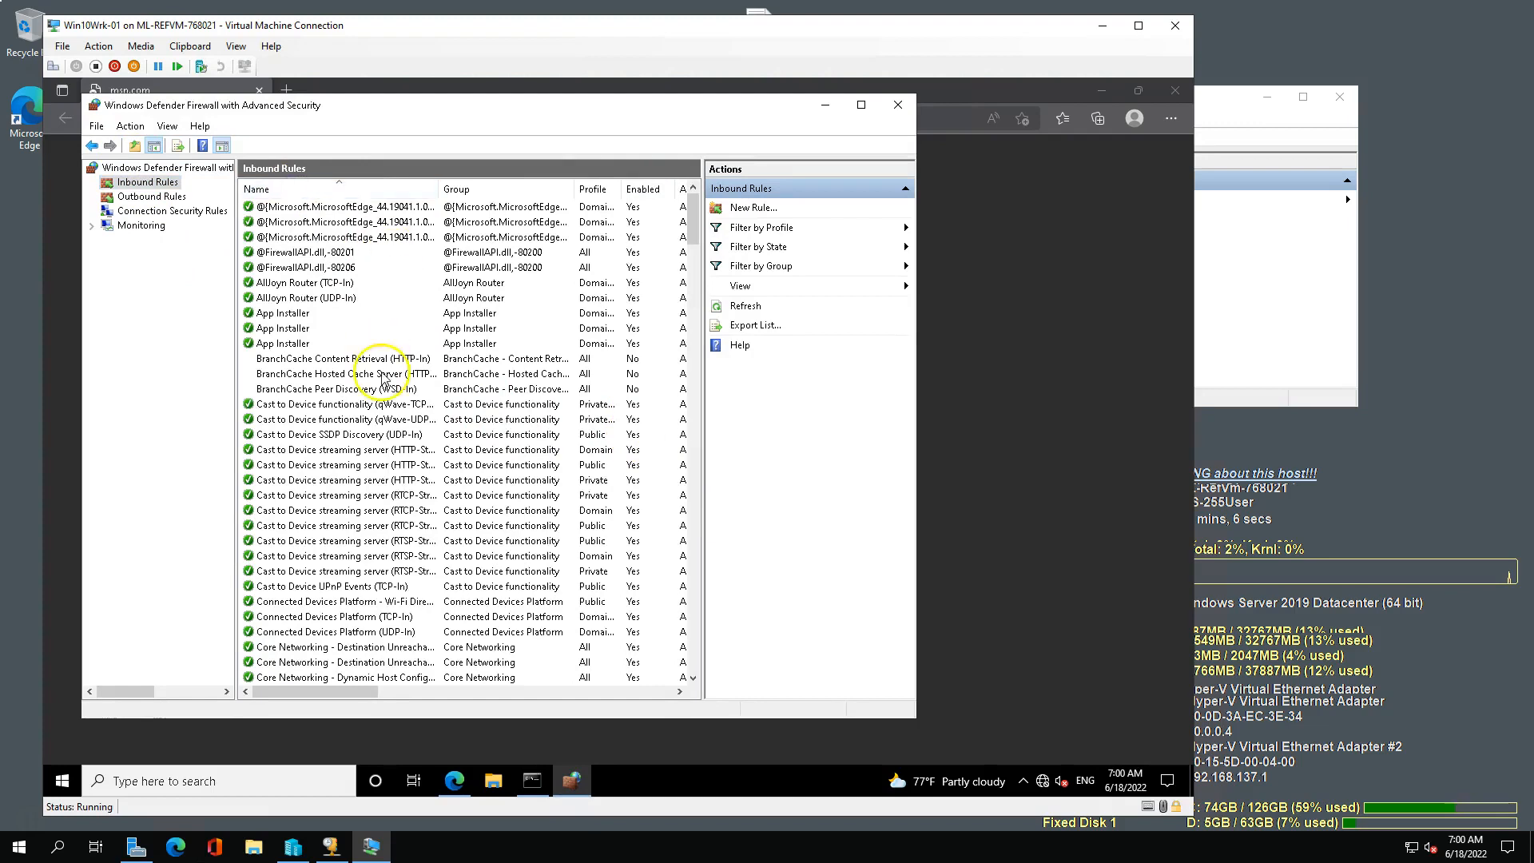
pyautogui.scroll(-6, 382, 376)
pyautogui.scroll(-15, 382, 375)
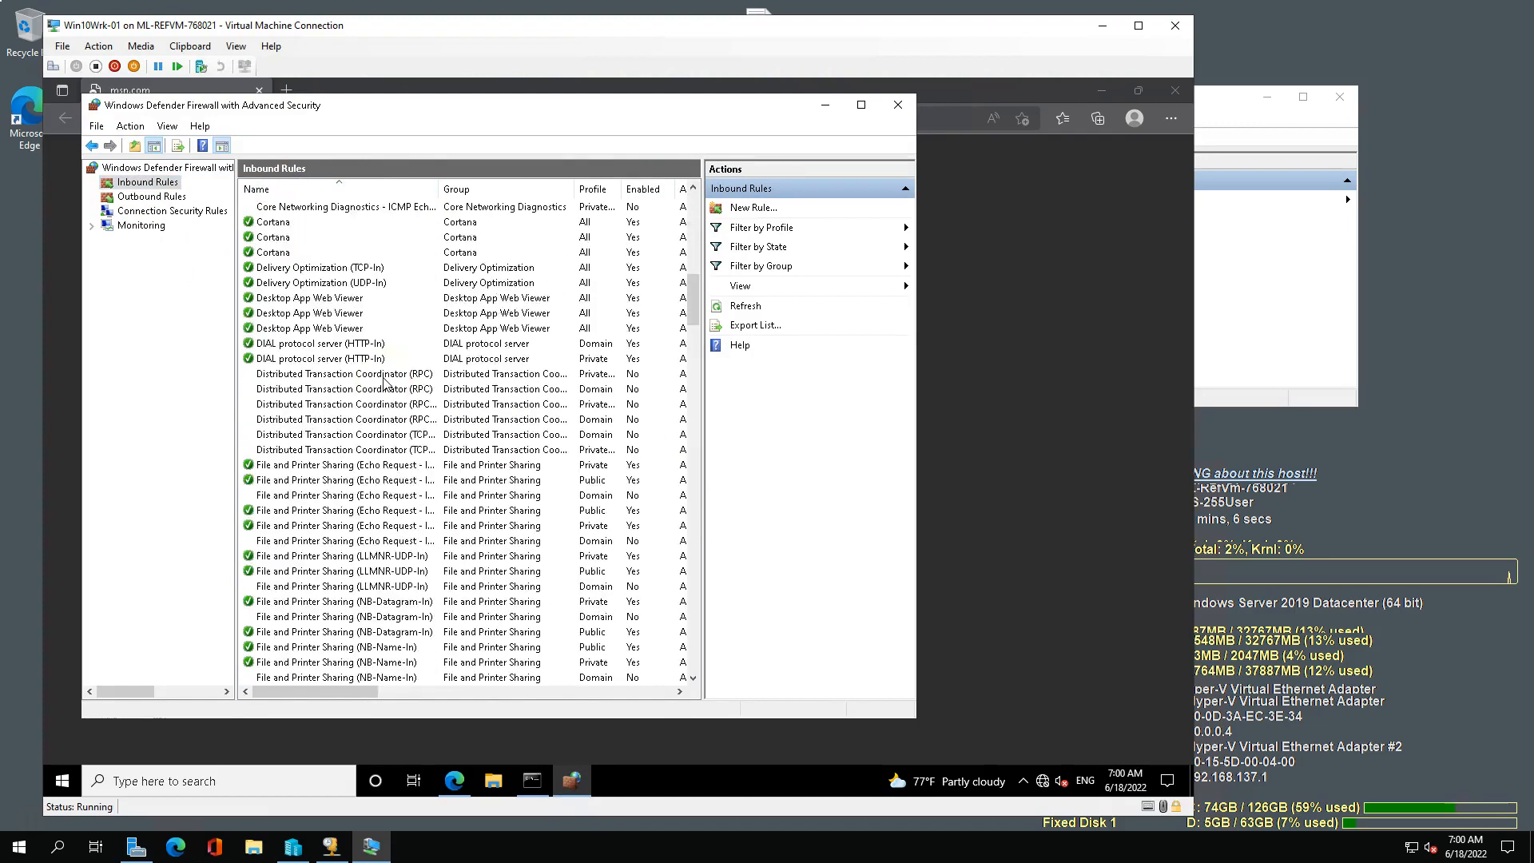
pyautogui.scroll(-1, 346, 352)
pyautogui.click(315, 283)
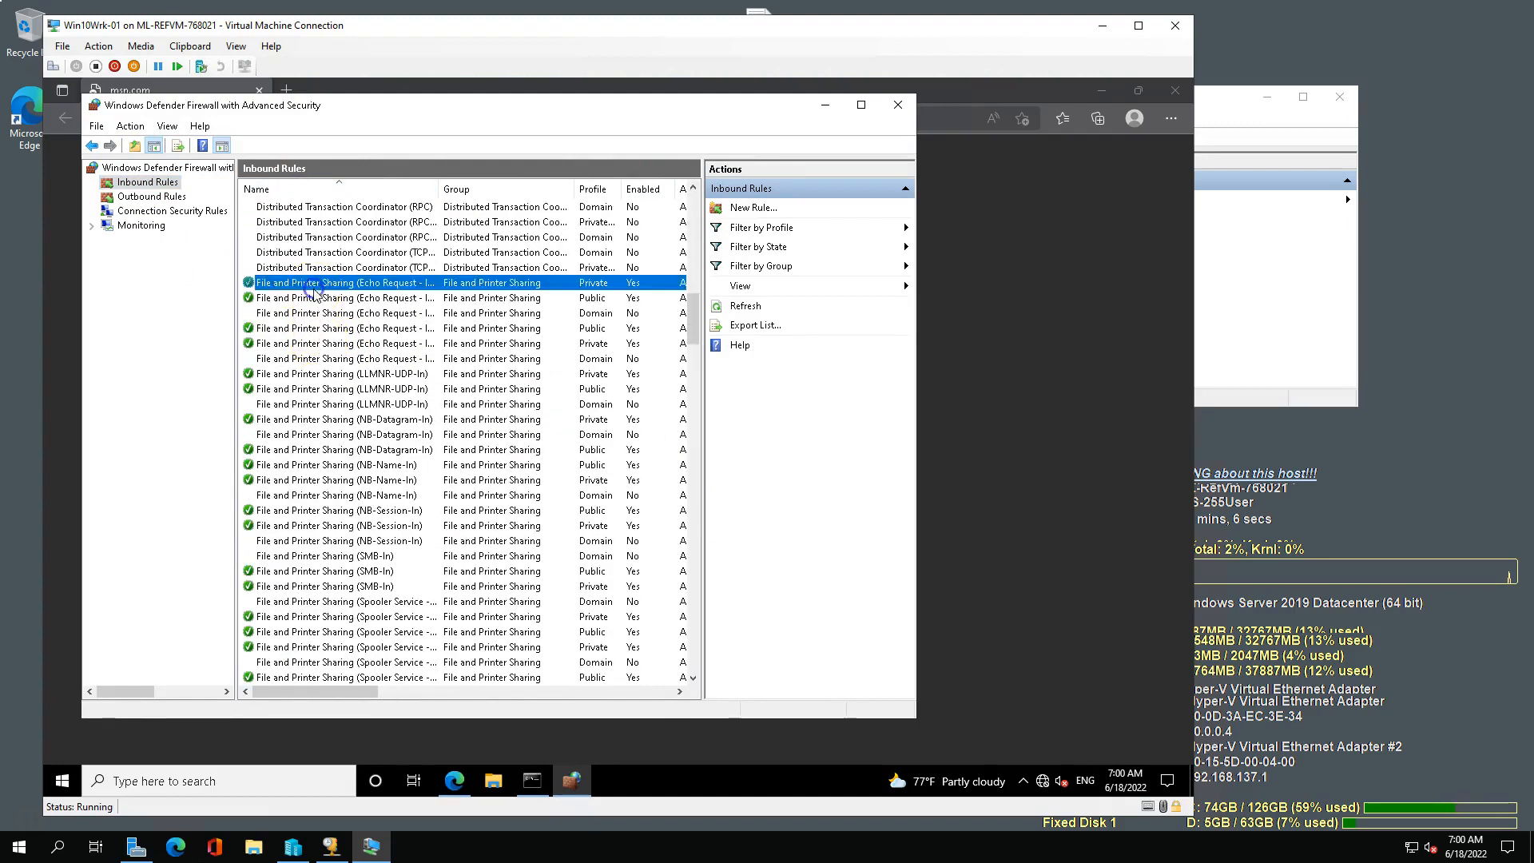
pyautogui.scroll(-3, 397, 546)
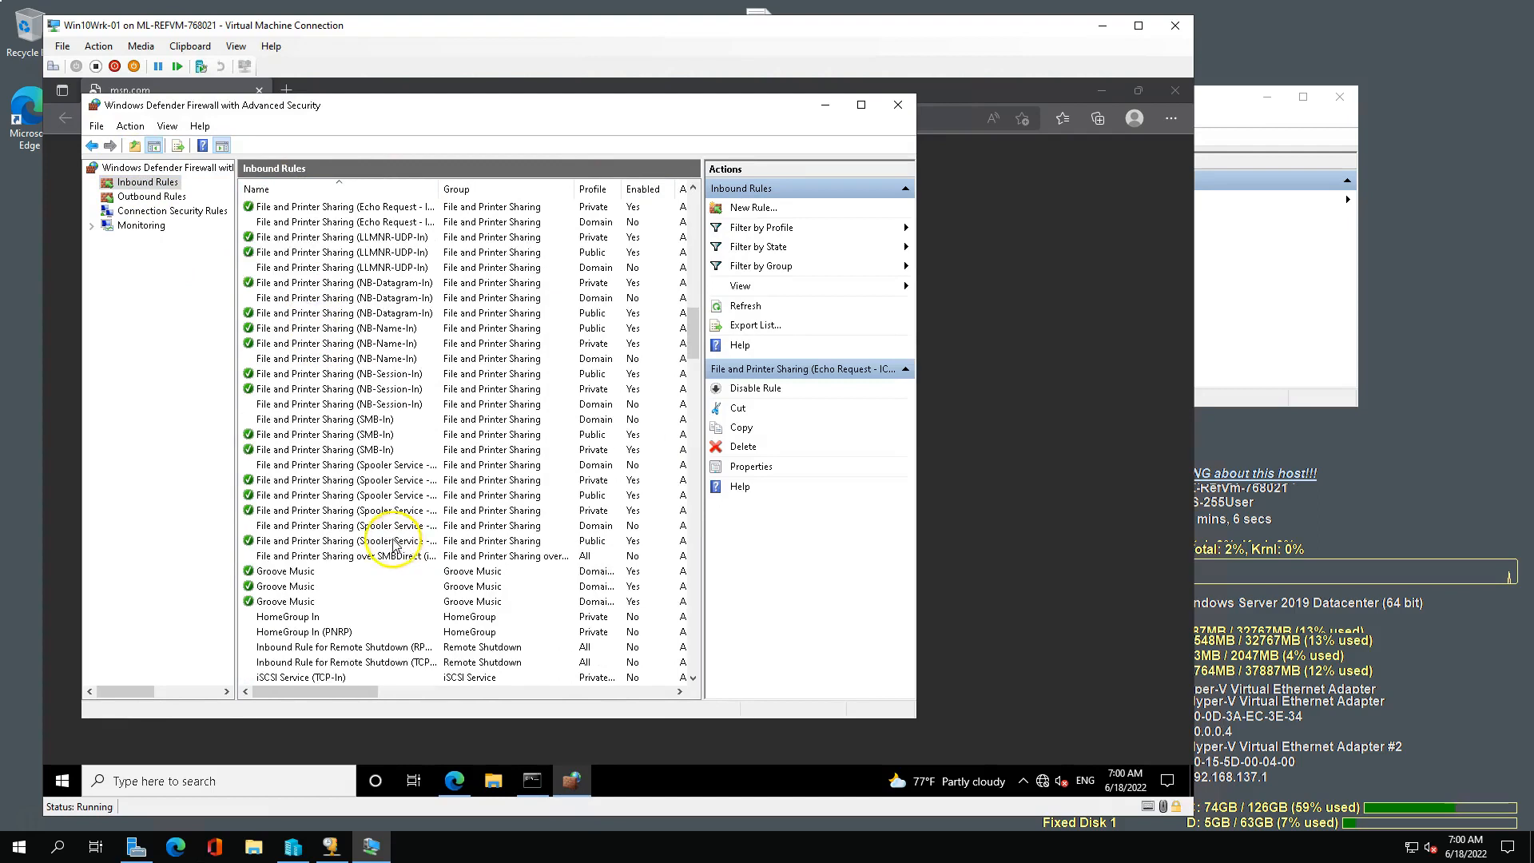
pyautogui.keyDown('shift'); pyautogui.click(324, 557); pyautogui.keyUp('shift')
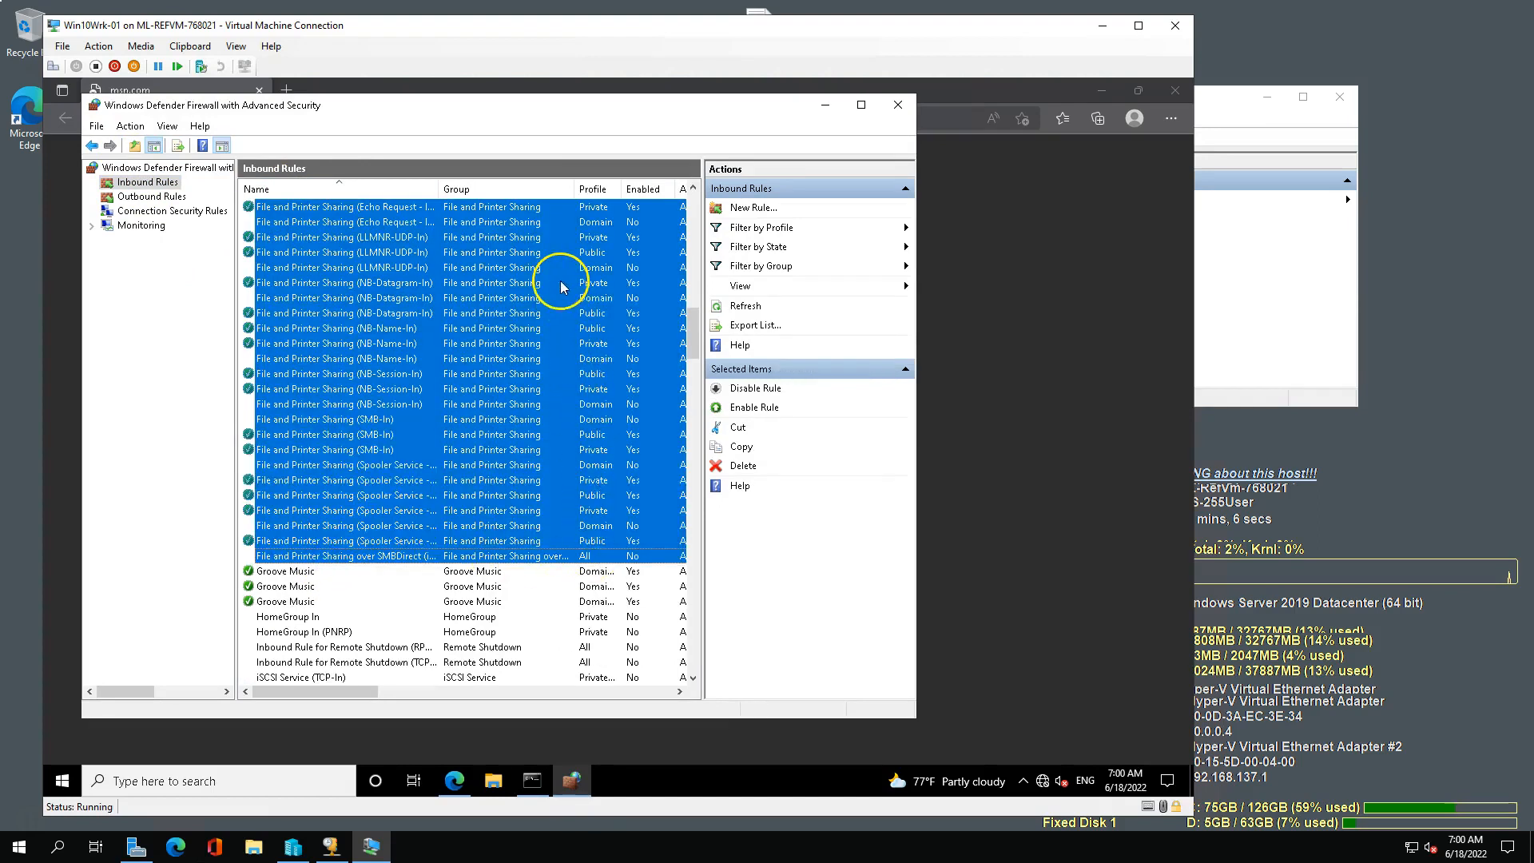
pyautogui.rightClick(323, 289)
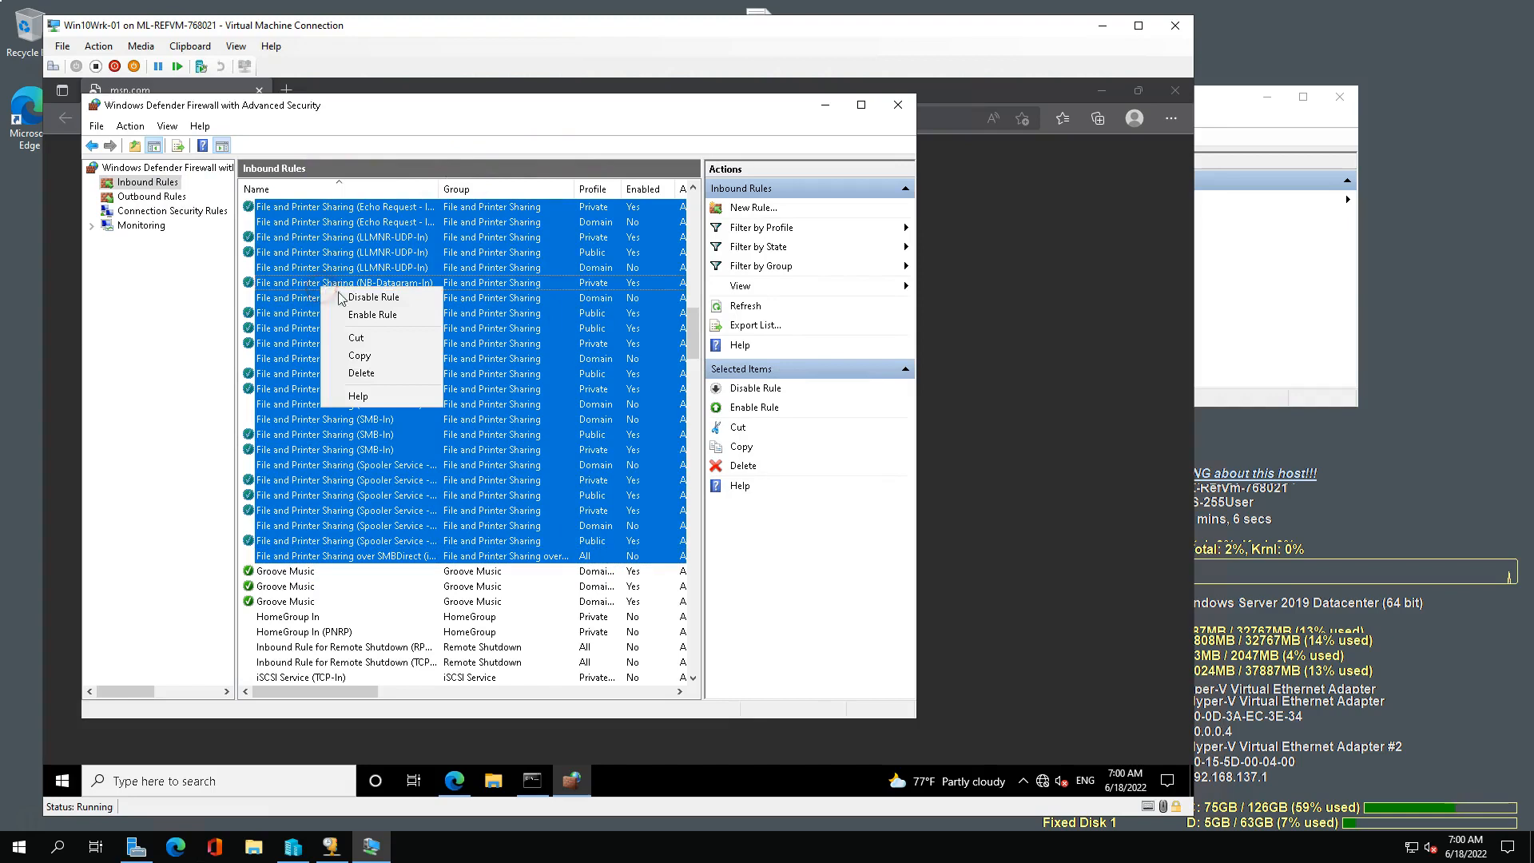
pyautogui.click(357, 315)
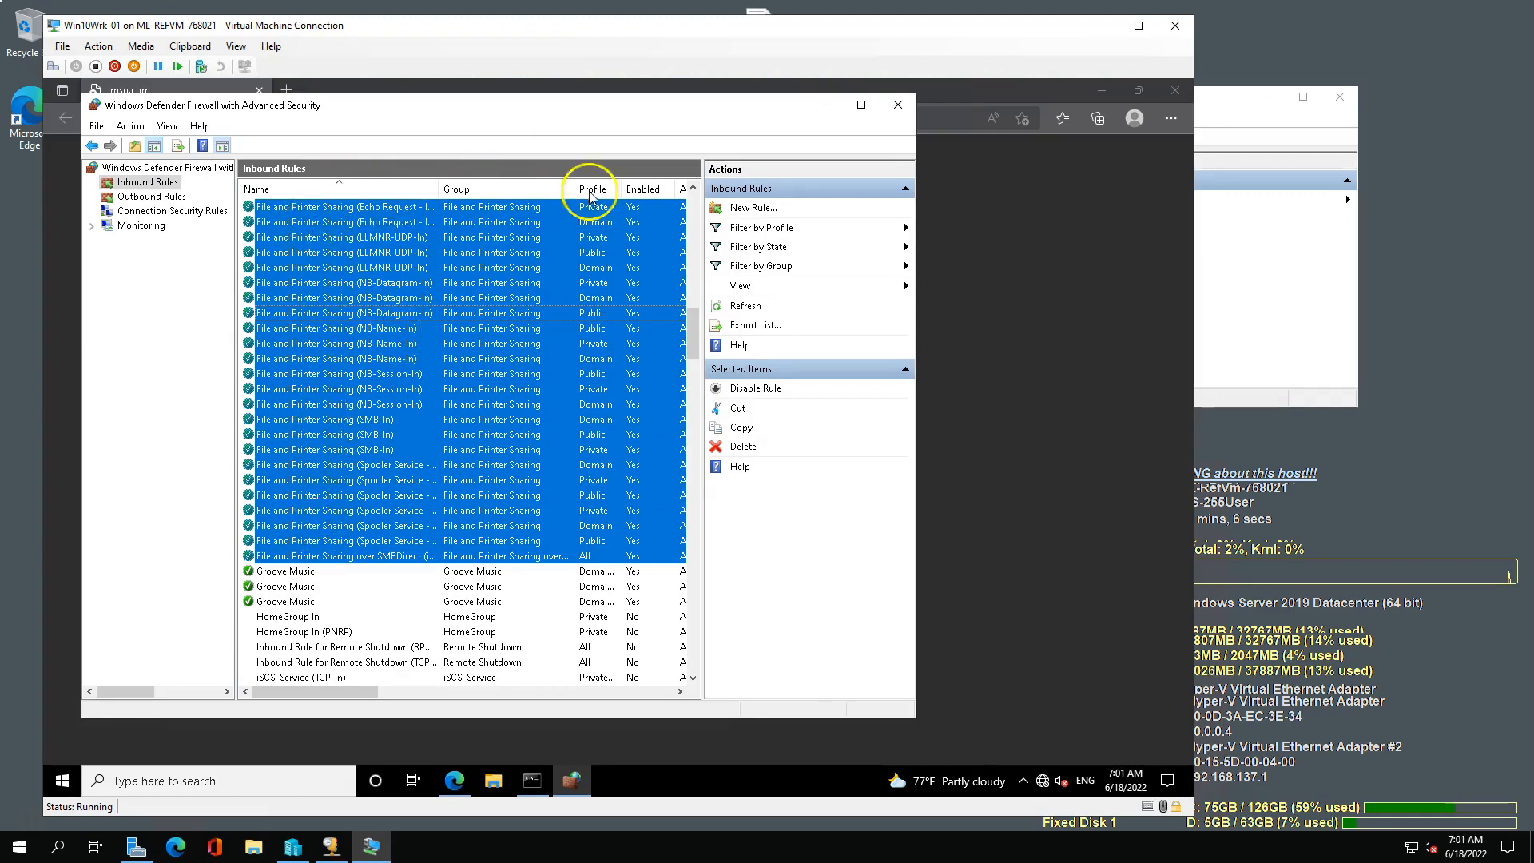
pyautogui.click(825, 104)
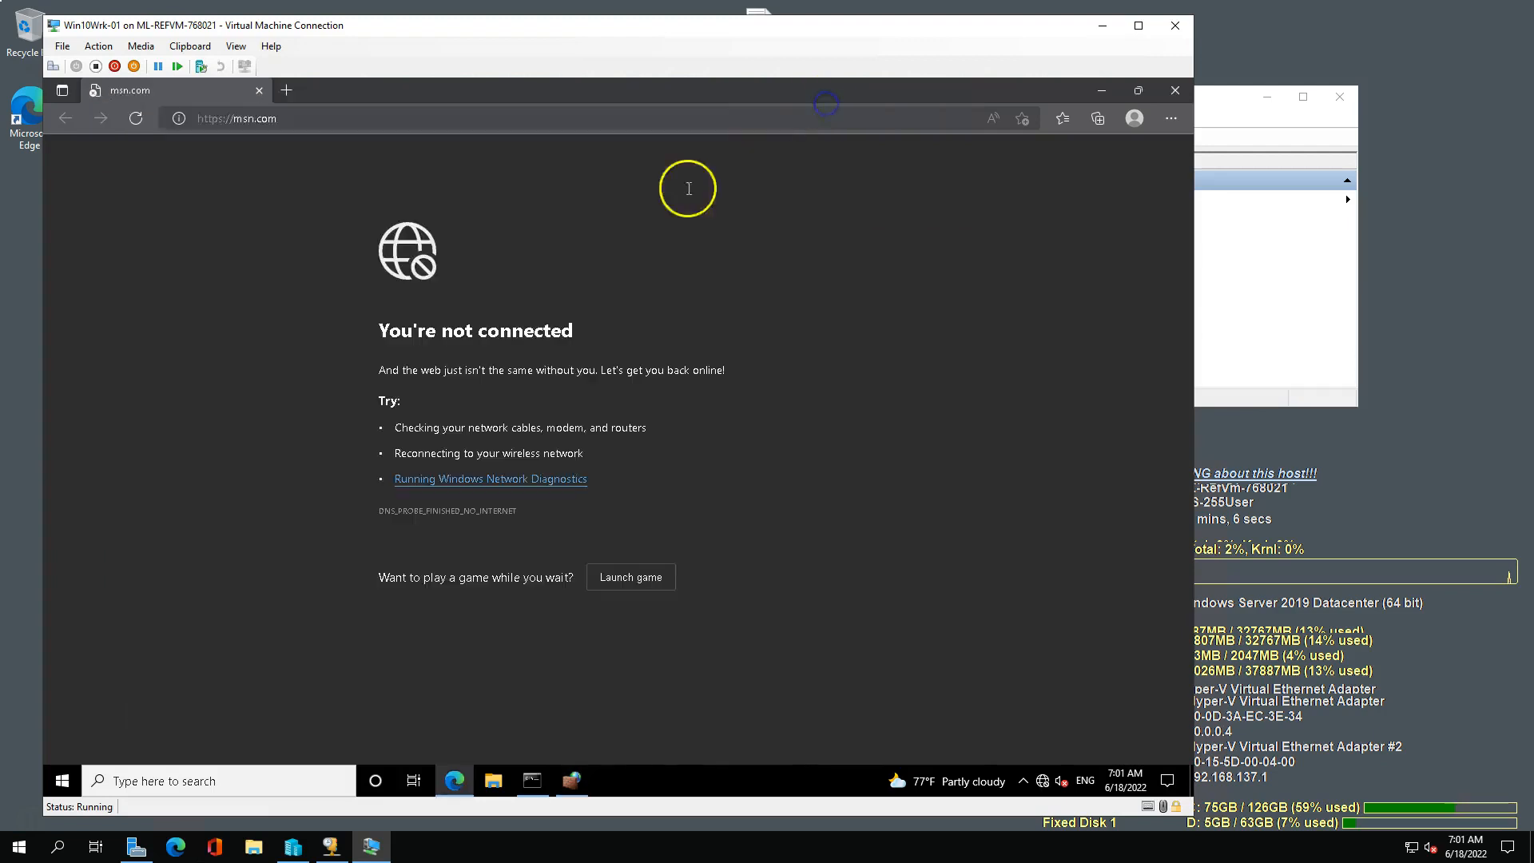
pyautogui.click(532, 780)
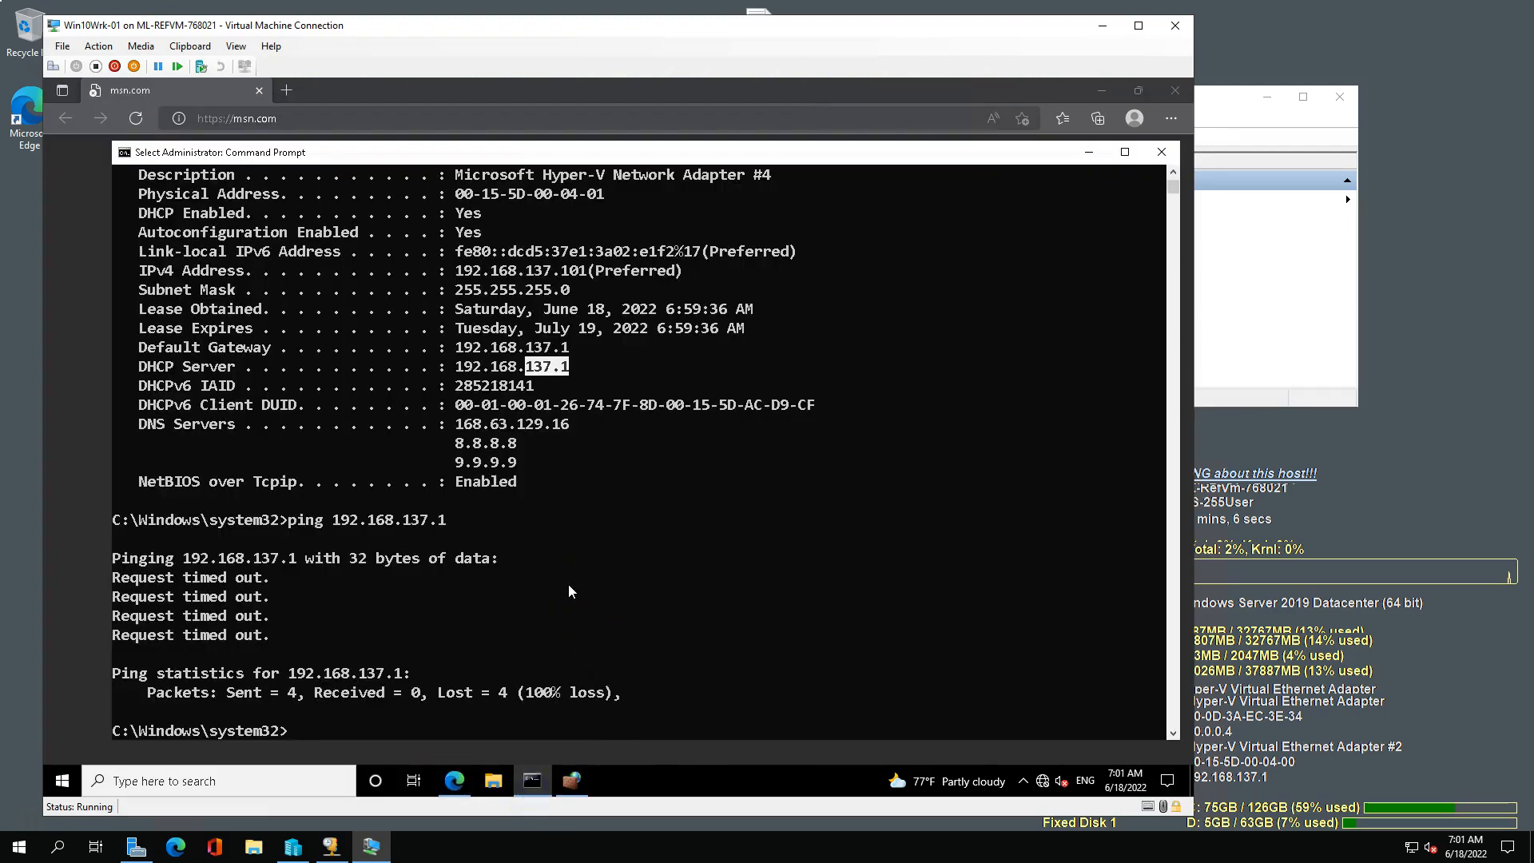
# Ping the VM's own address 192.168.137.101 and the default gateway 192.168.137.1 from the VM's Command Prompt.
pyautogui.write('ping 192.168.137.101')
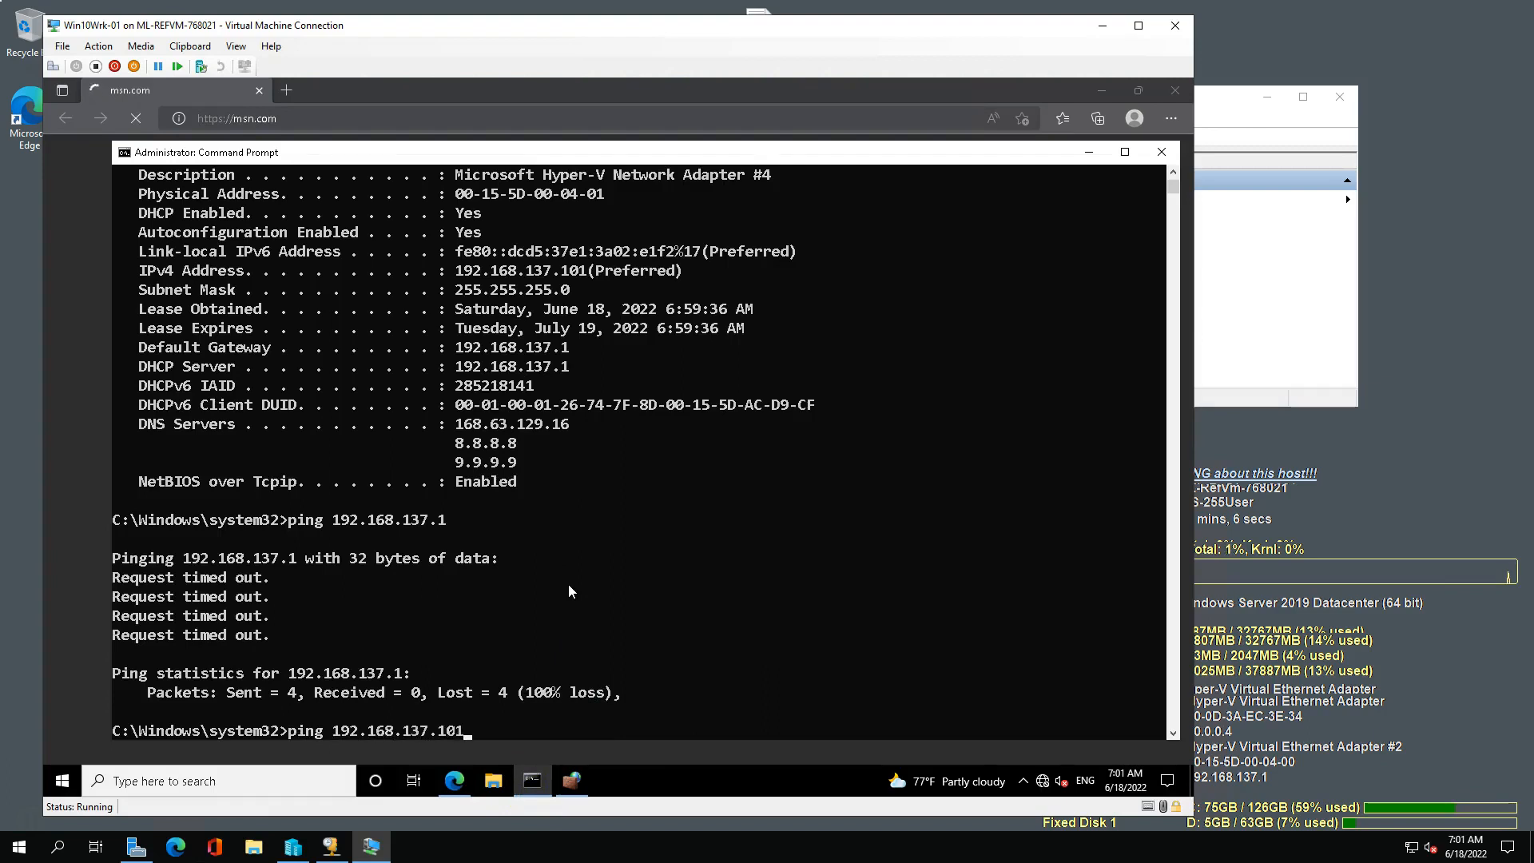
pyautogui.press('Return')
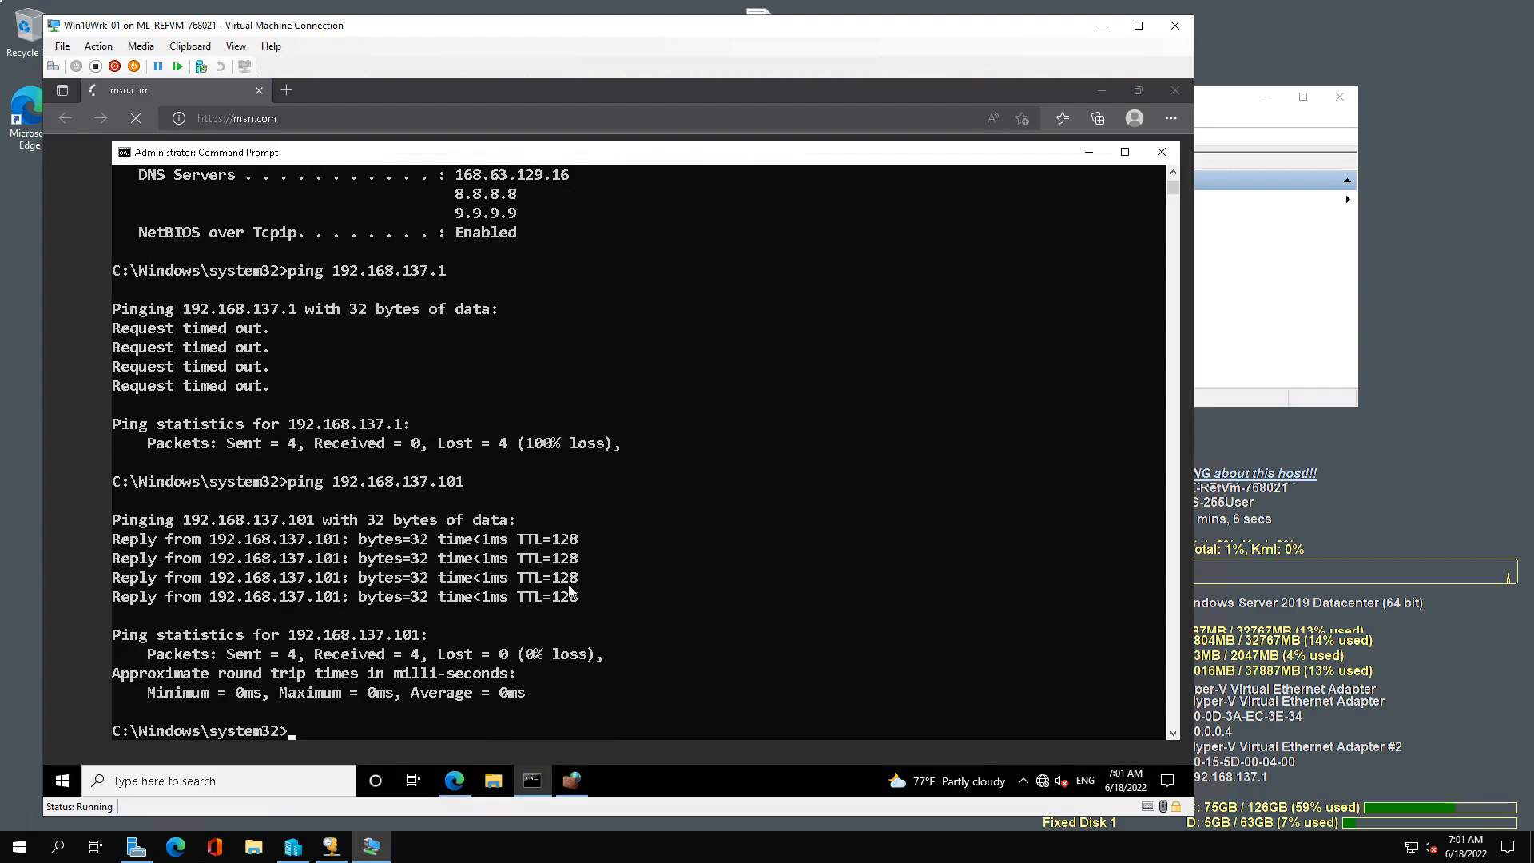
pyautogui.press('Up')
pyautogui.press('BackSpace')
pyautogui.press('Return')
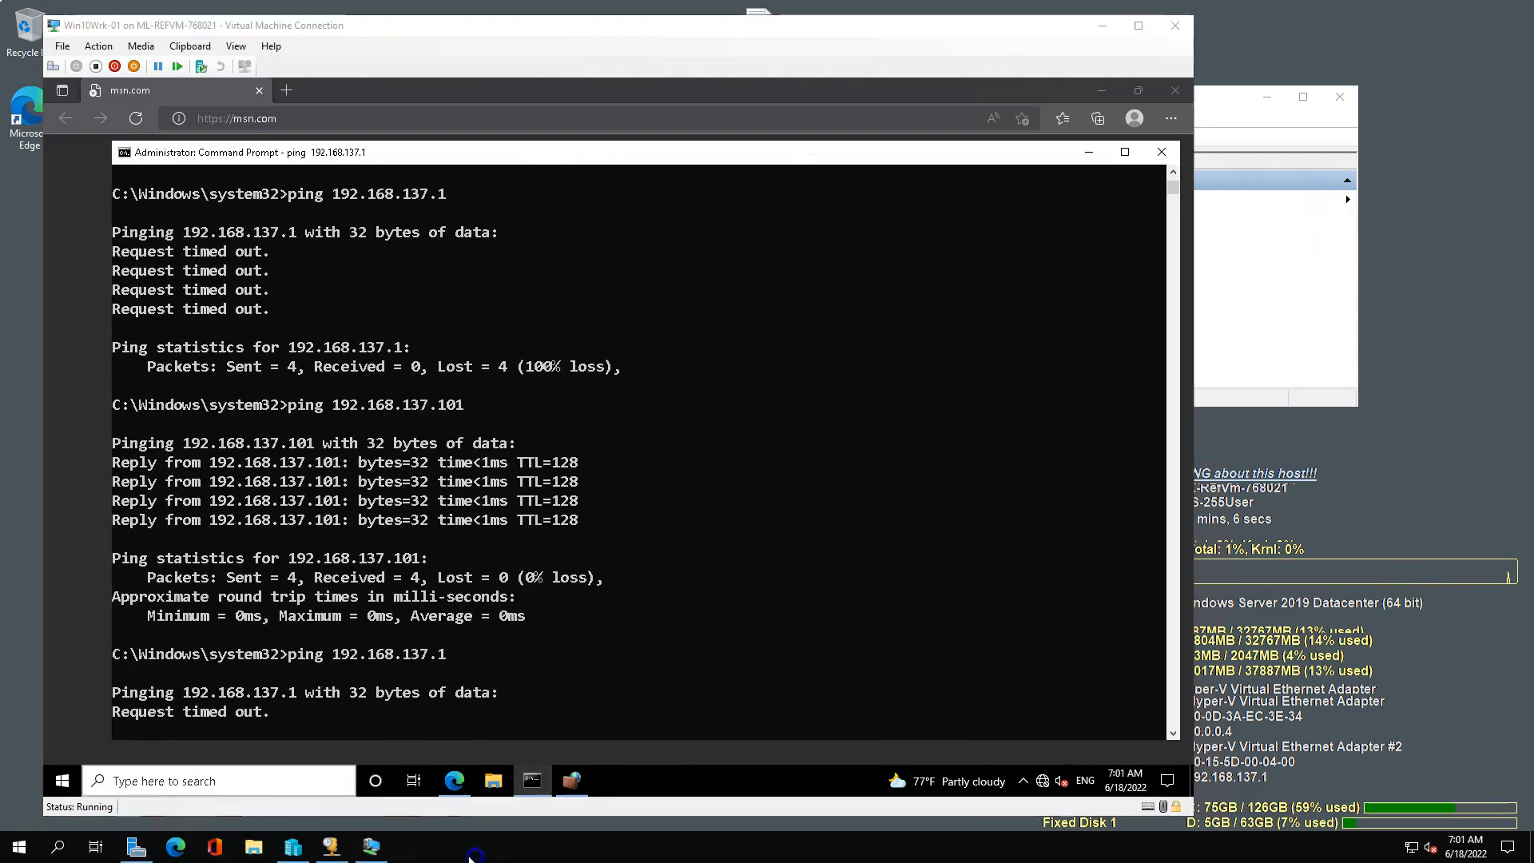
# Search the host for "firewall", open Windows Defender Firewall with Advanced Security, and clear the VM connection window out of the way.
pyautogui.click(19, 848)
pyautogui.write('firewall')
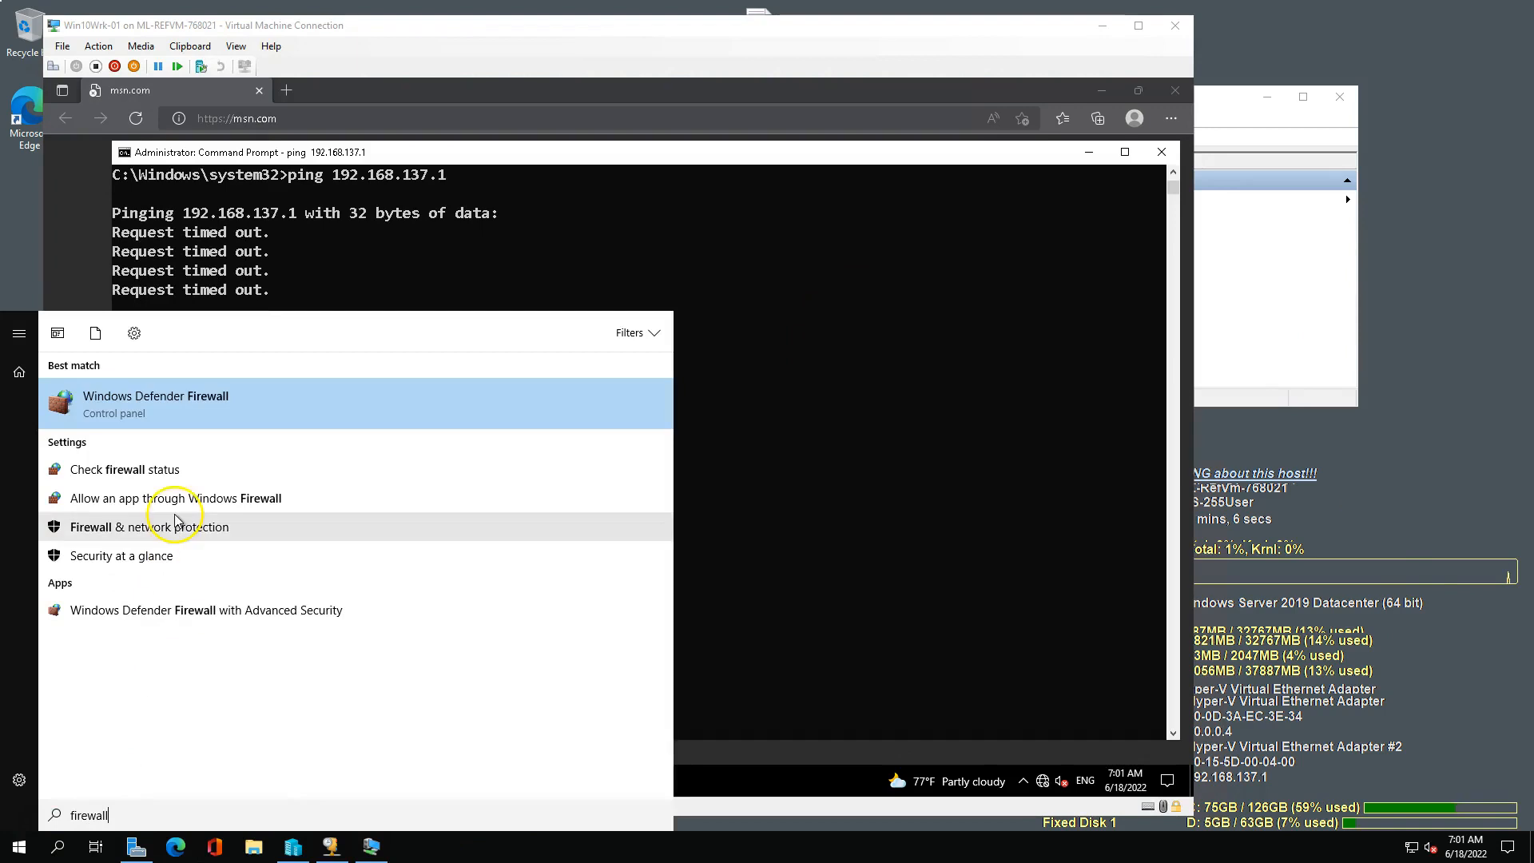
pyautogui.click(174, 611)
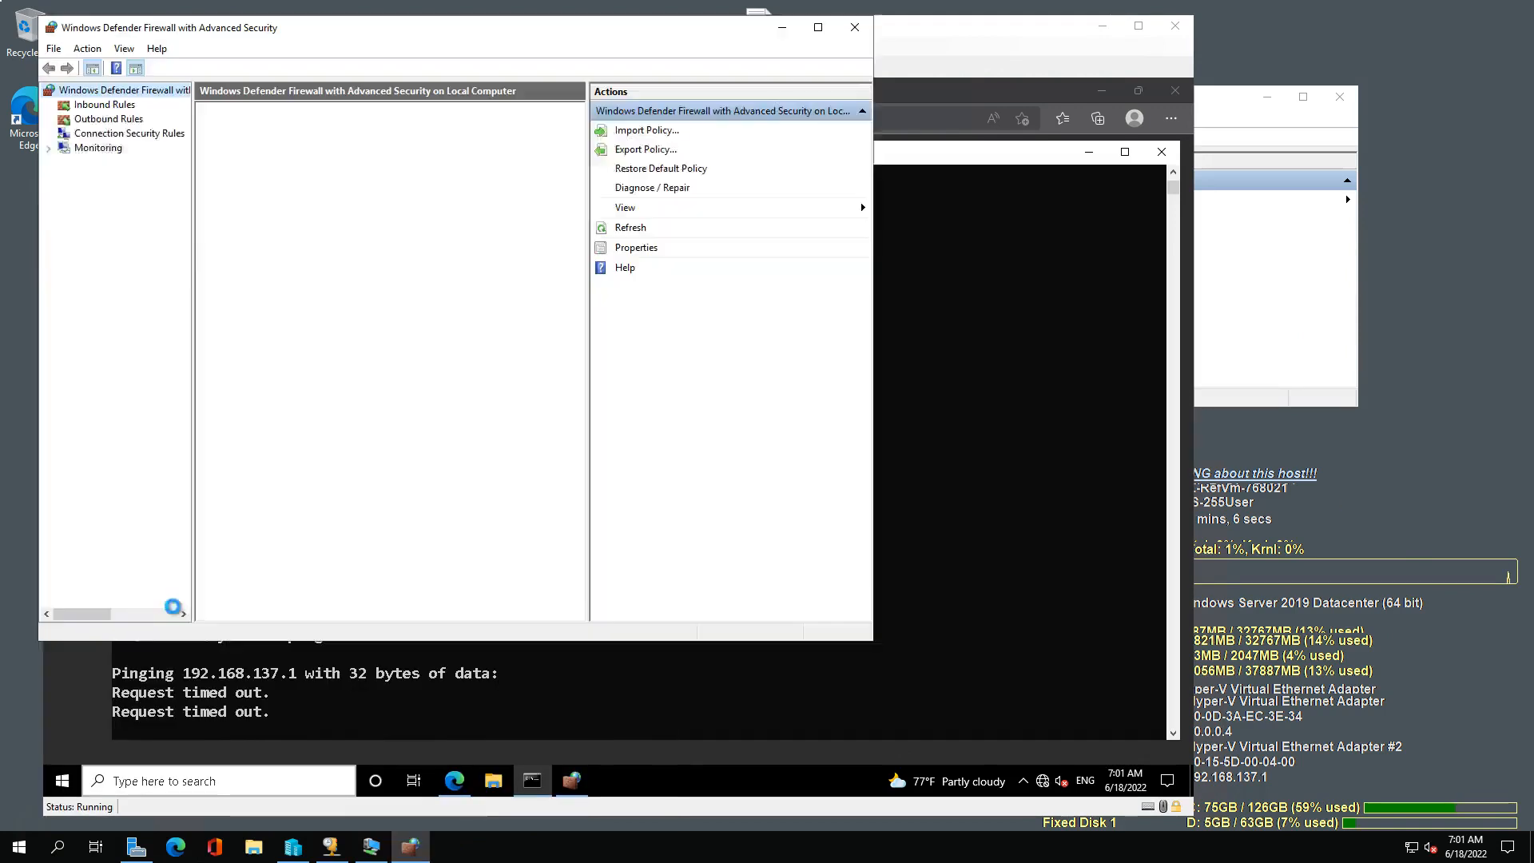
pyautogui.click(1103, 28)
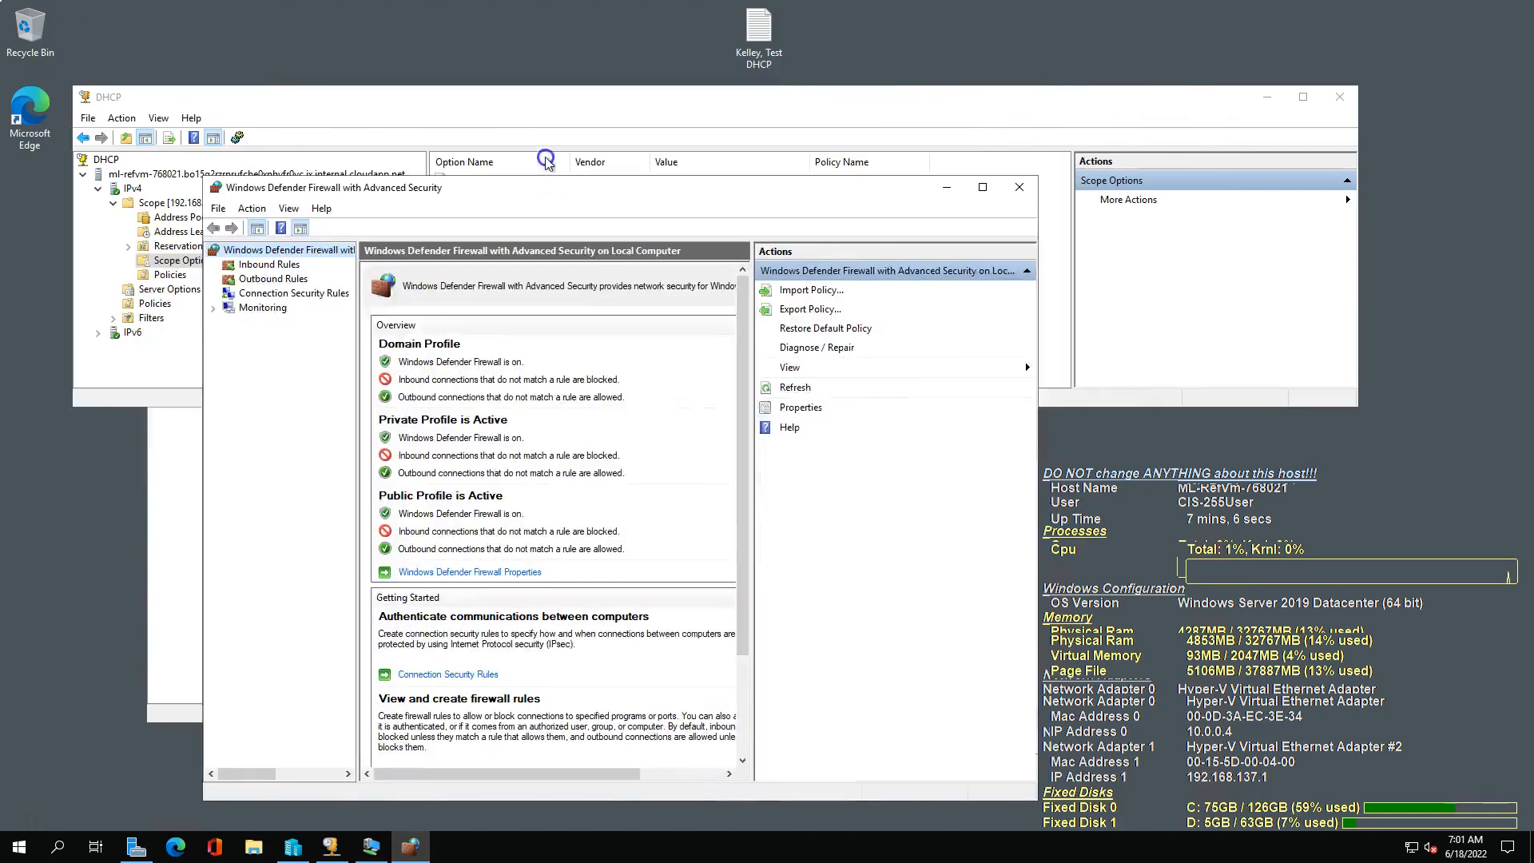
pyautogui.moveTo(547, 188); pyautogui.dragTo(547, 86)
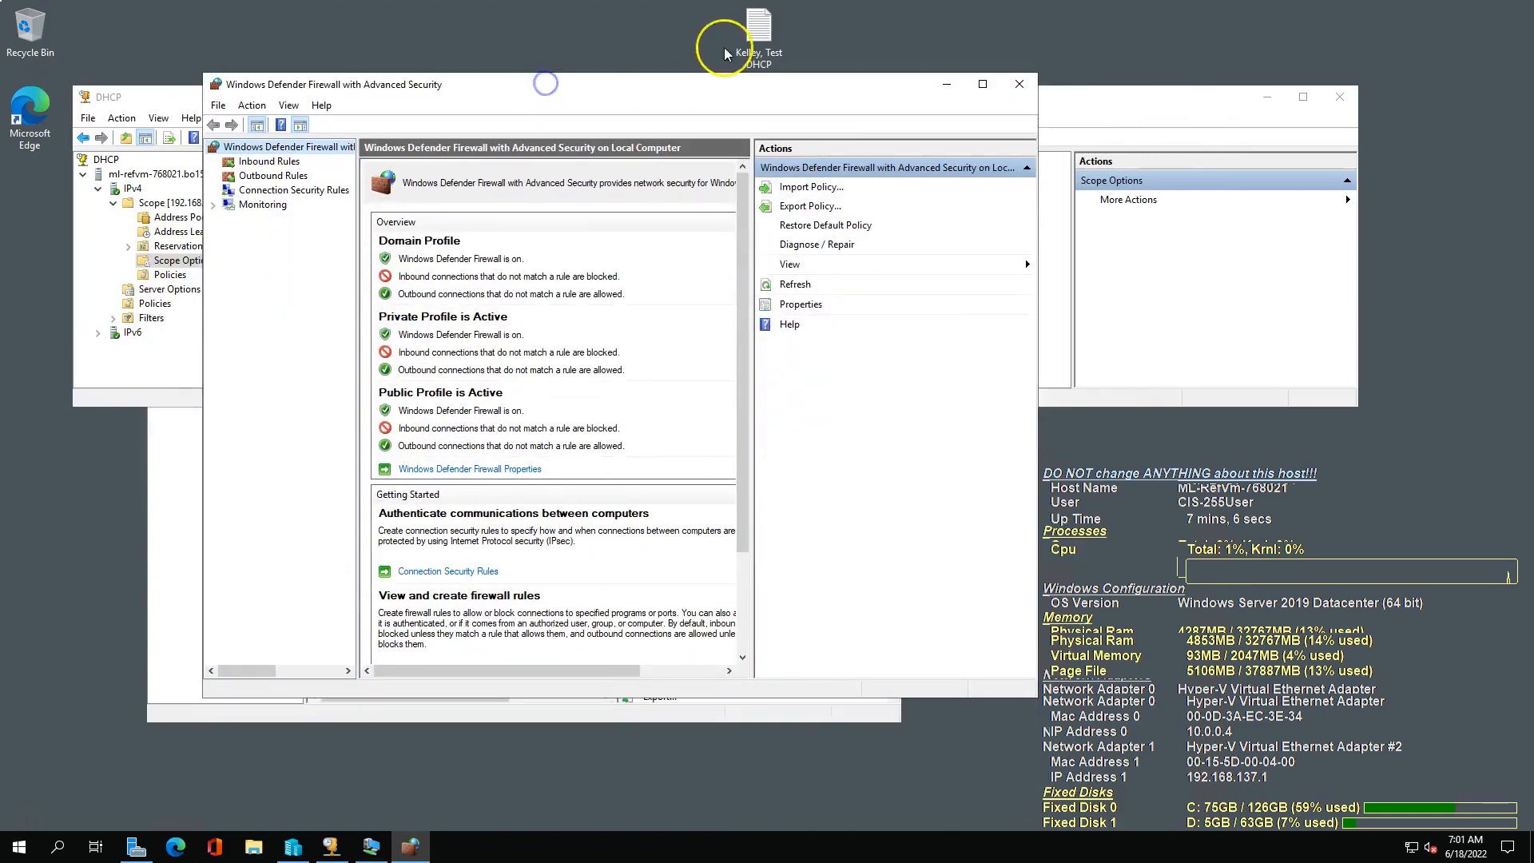
# Enable all File and Printer Sharing inbound rules, from Echo Request through SMBDirect, in the host's firewall and minimize the firewall window.
pyautogui.click(270, 162)
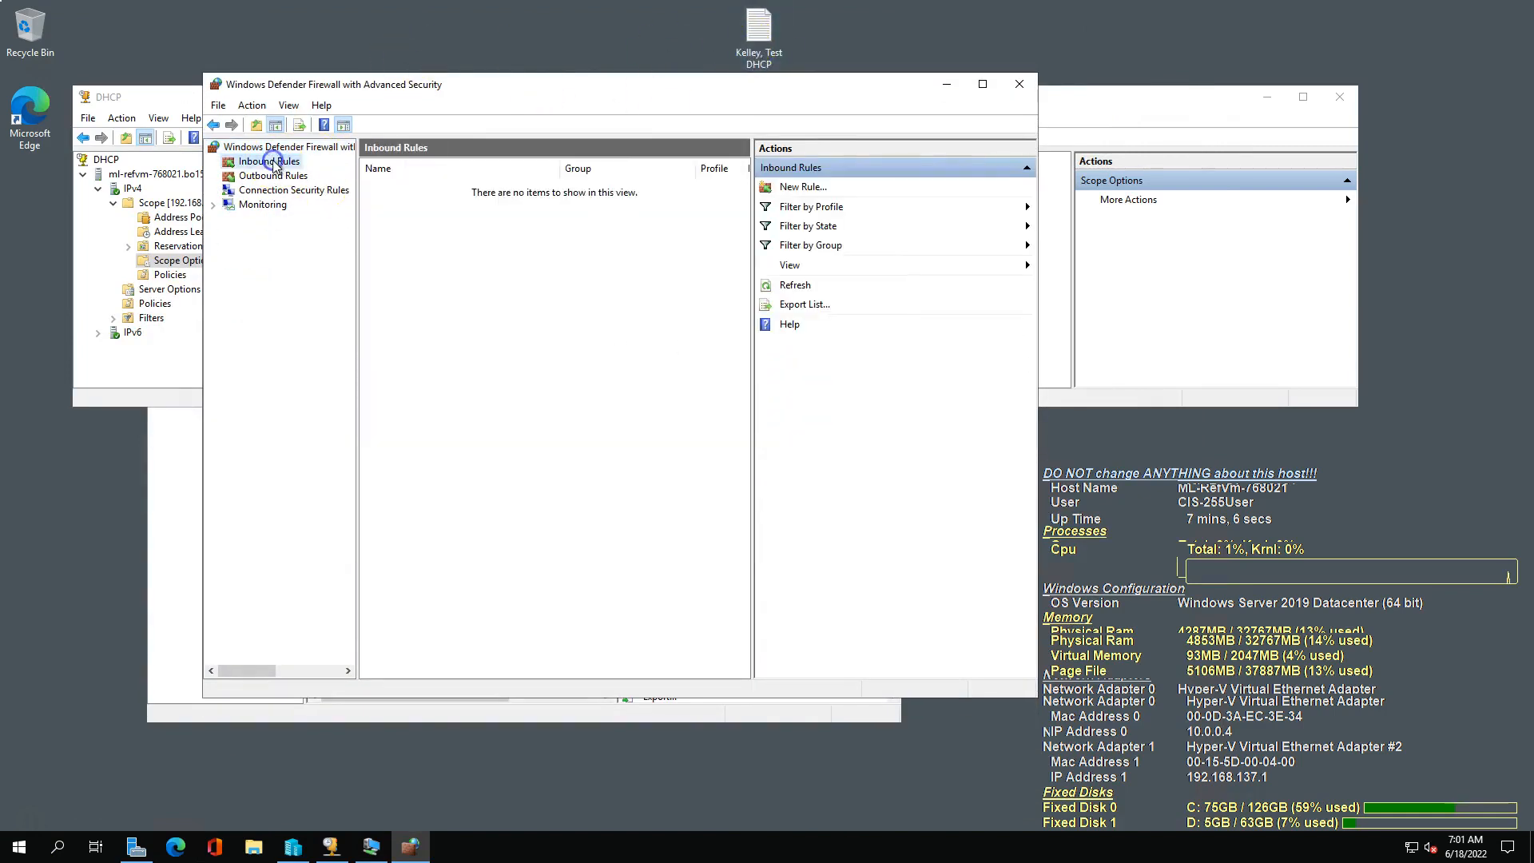
pyautogui.click(424, 169)
pyautogui.scroll(-3, 495, 374)
pyautogui.scroll(-10, 495, 374)
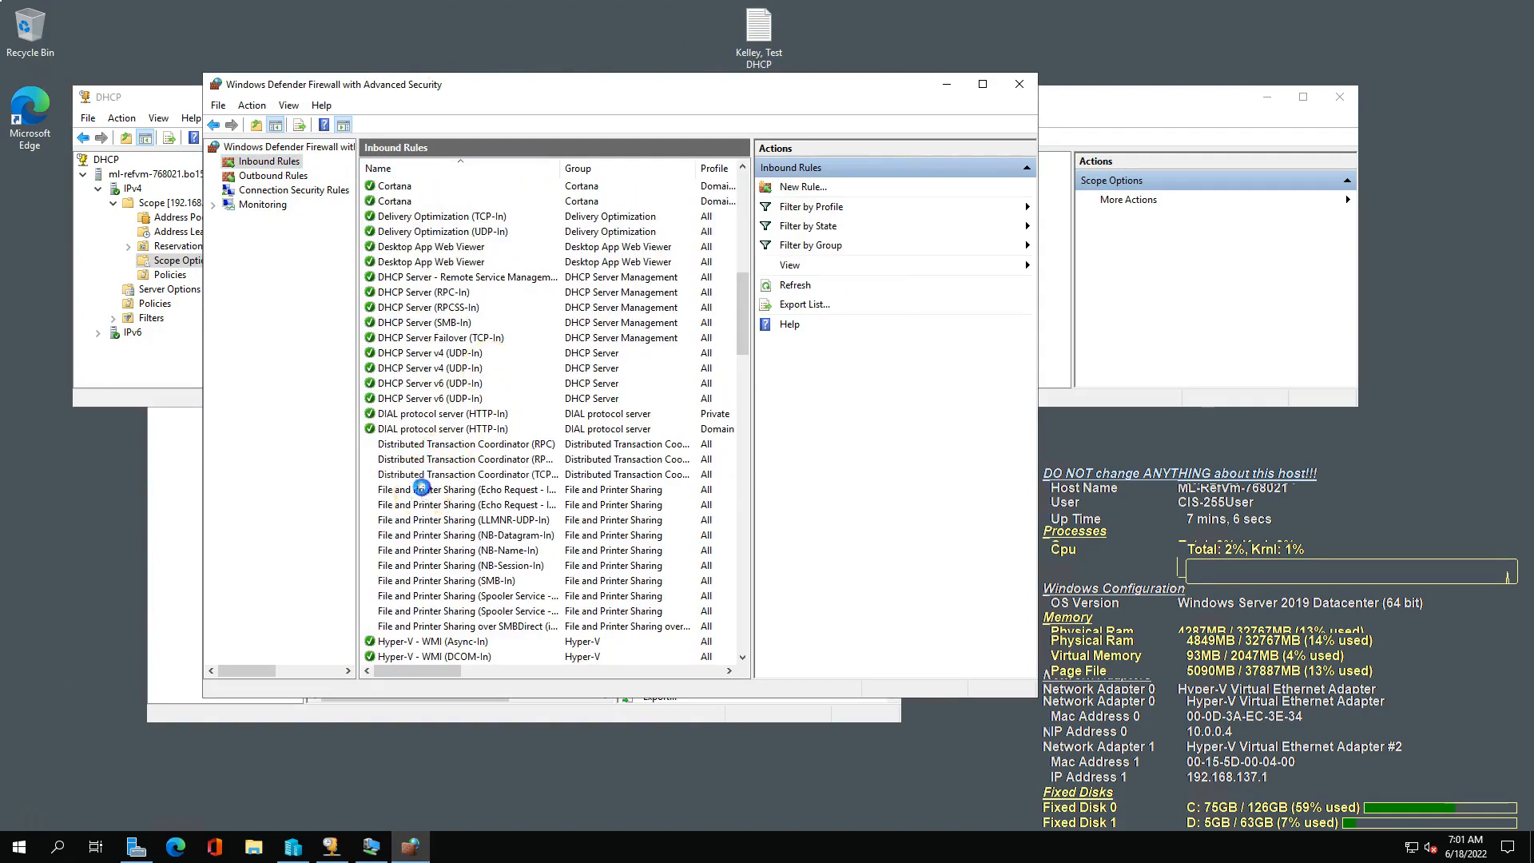
pyautogui.click(435, 489)
pyautogui.keyDown('shift'); pyautogui.click(441, 625); pyautogui.keyUp('shift')
pyautogui.rightClick(441, 625)
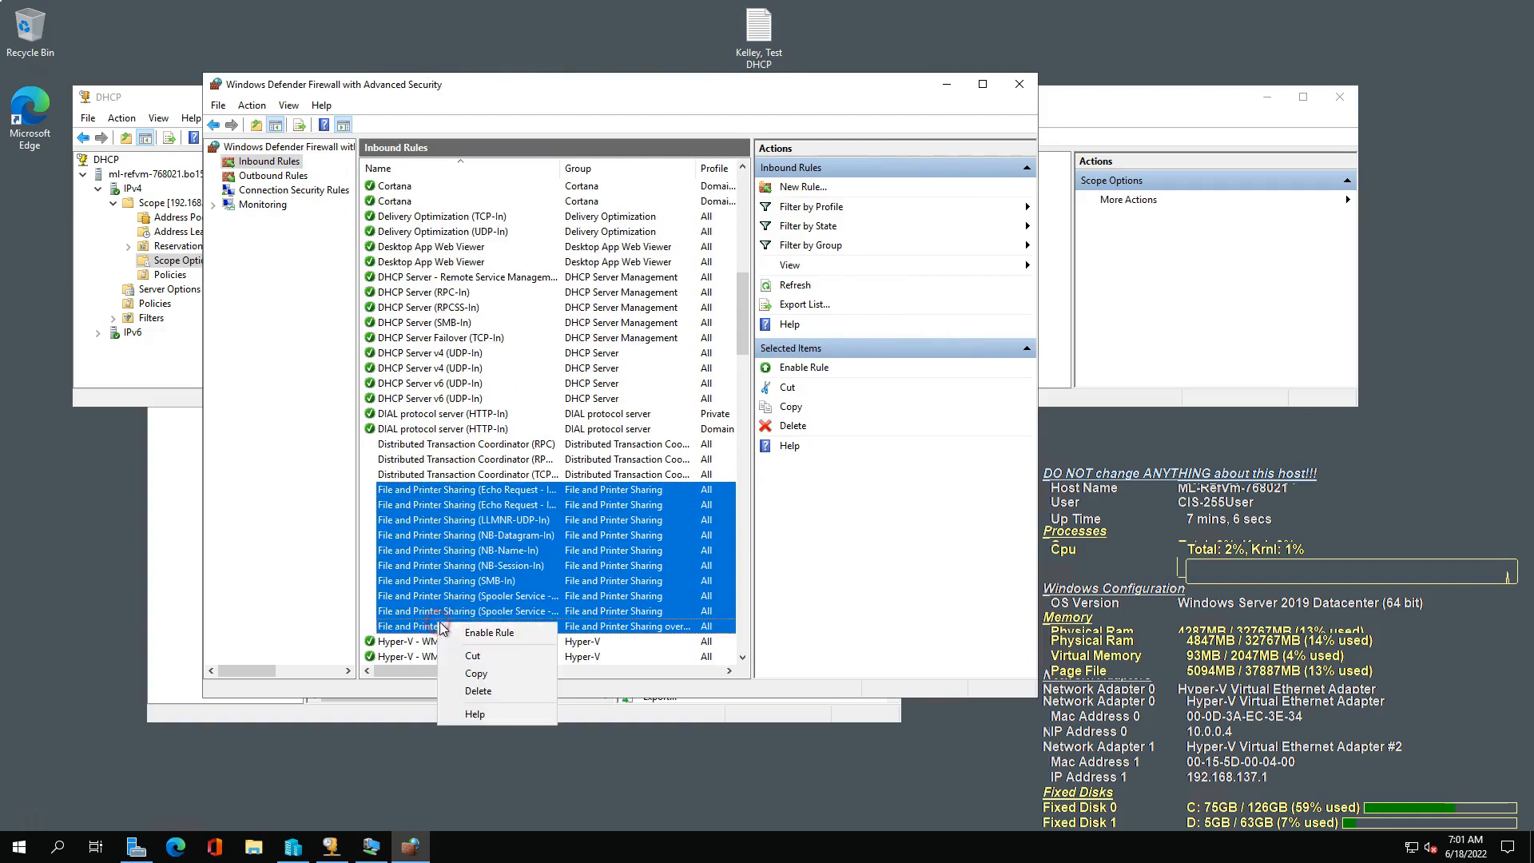
pyautogui.click(470, 637)
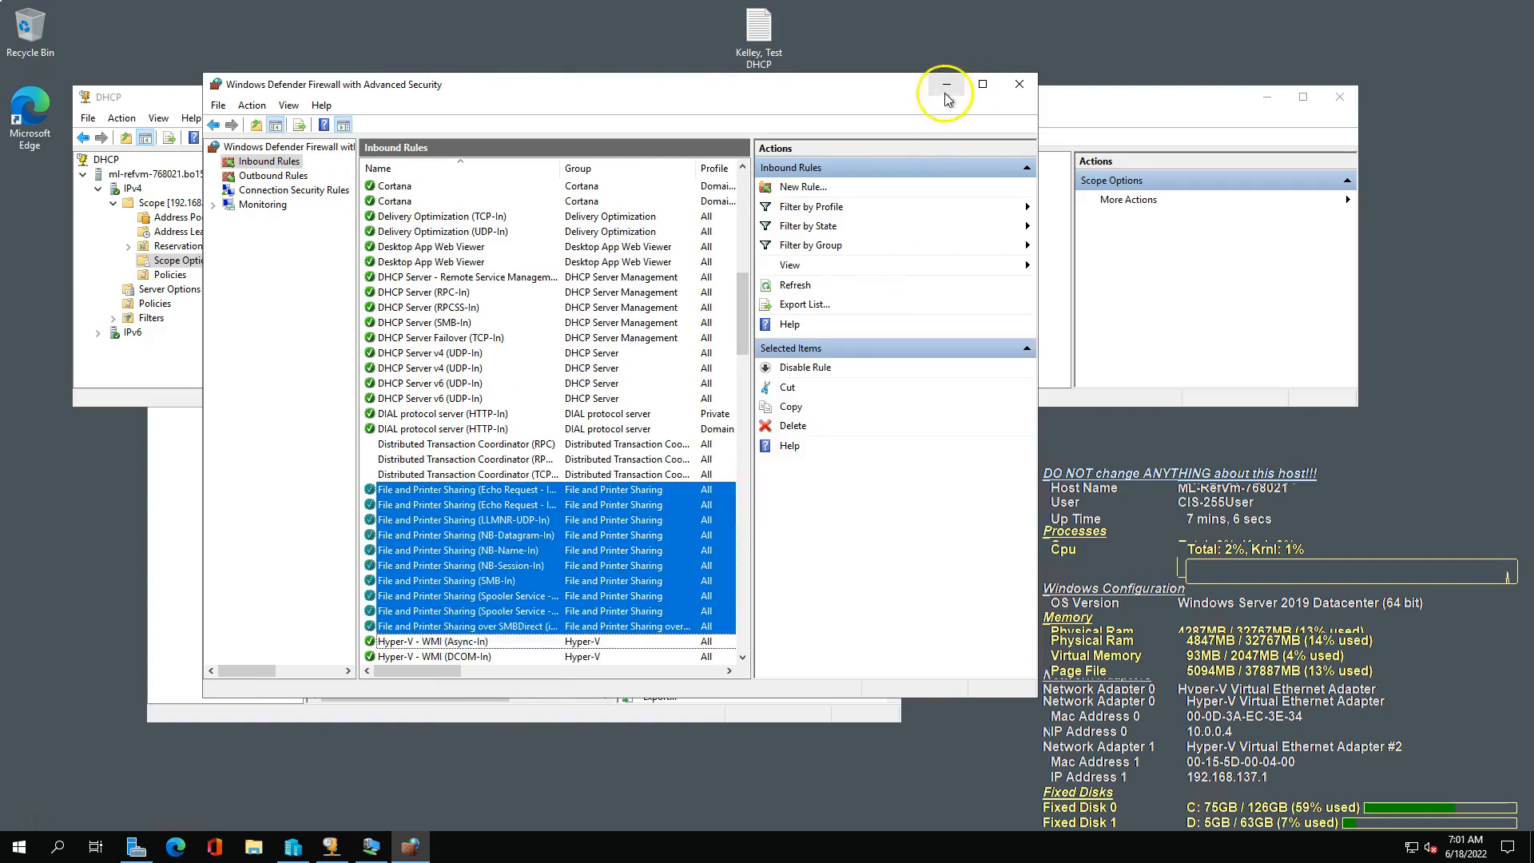
pyautogui.click(946, 85)
# Return to the Win10Wrk-01 VM and repeat the ping to the default gateway 192.168.137.1.
pyautogui.click(373, 845)
pyautogui.press('Up')
pyautogui.press('Return')
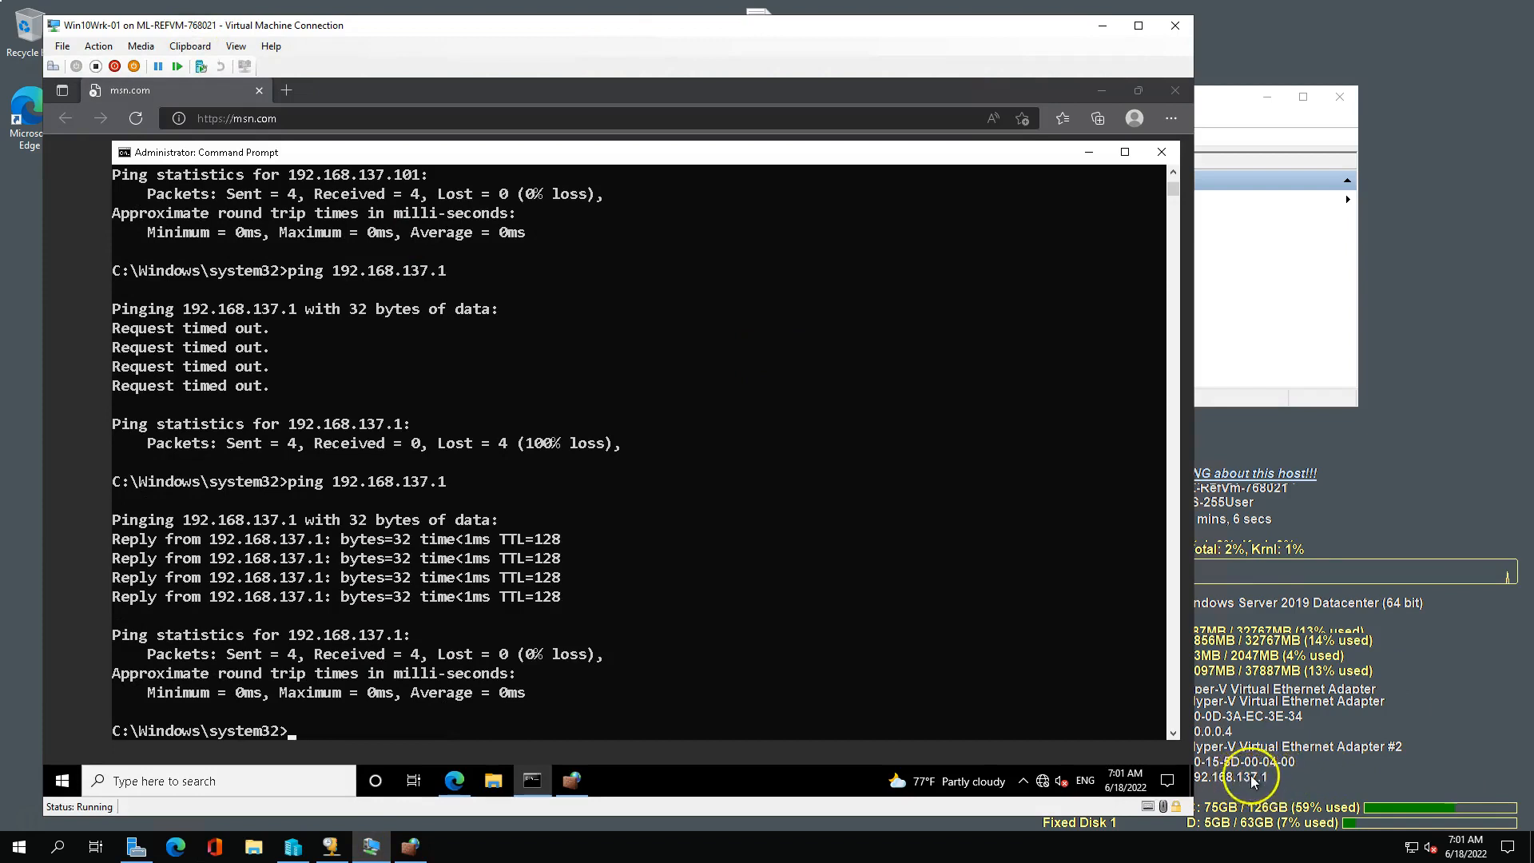
# Ping the public DNS server 8.8.8.8 from the VM and check the VM's network connection status.
pyautogui.write('ping 8.8.8.8')
pyautogui.press('Return')
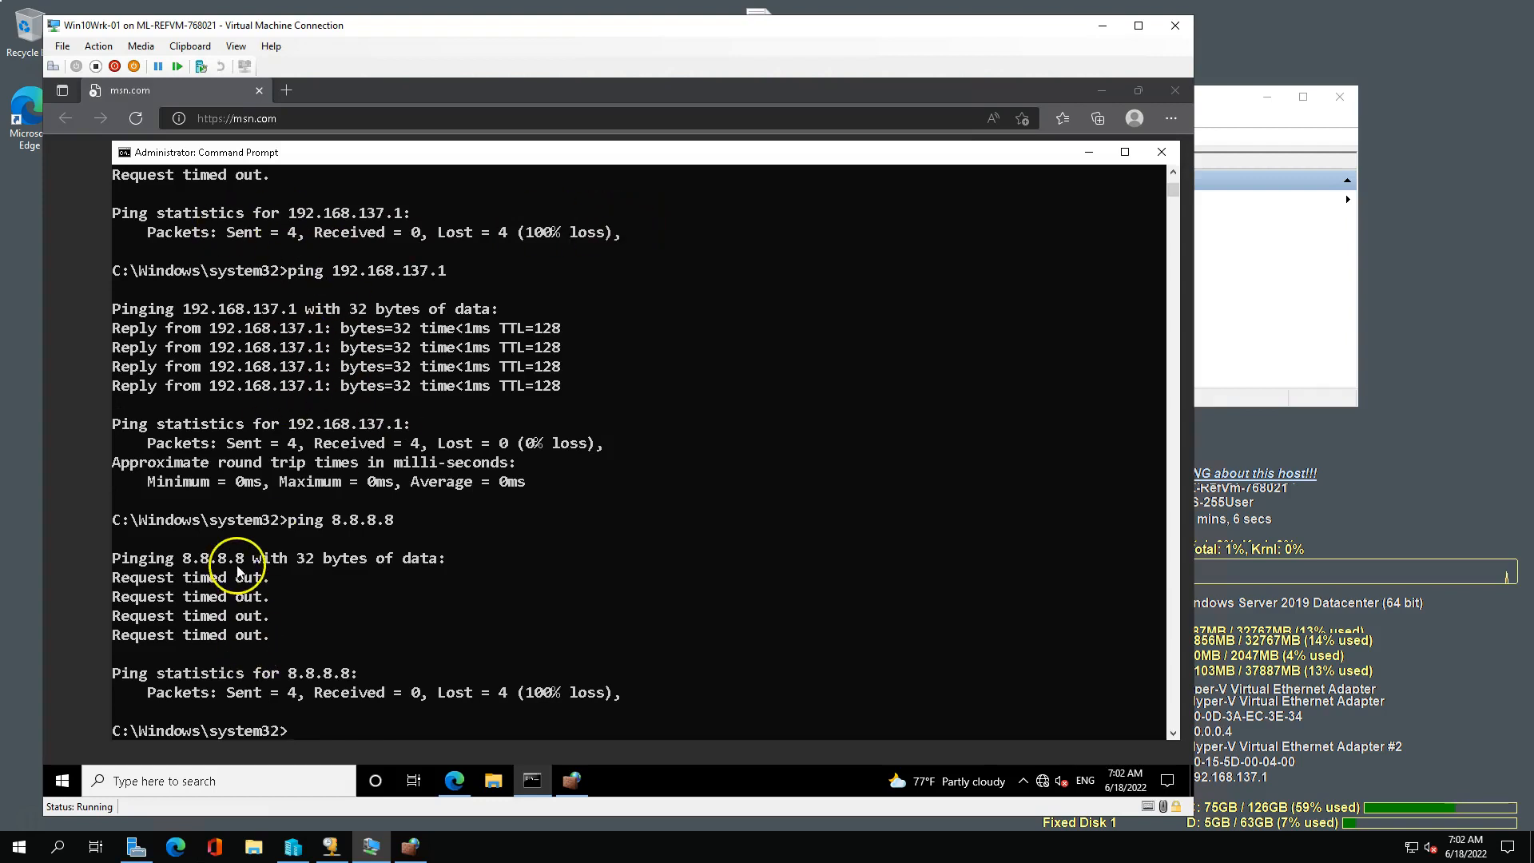
pyautogui.moveTo(1044, 786)
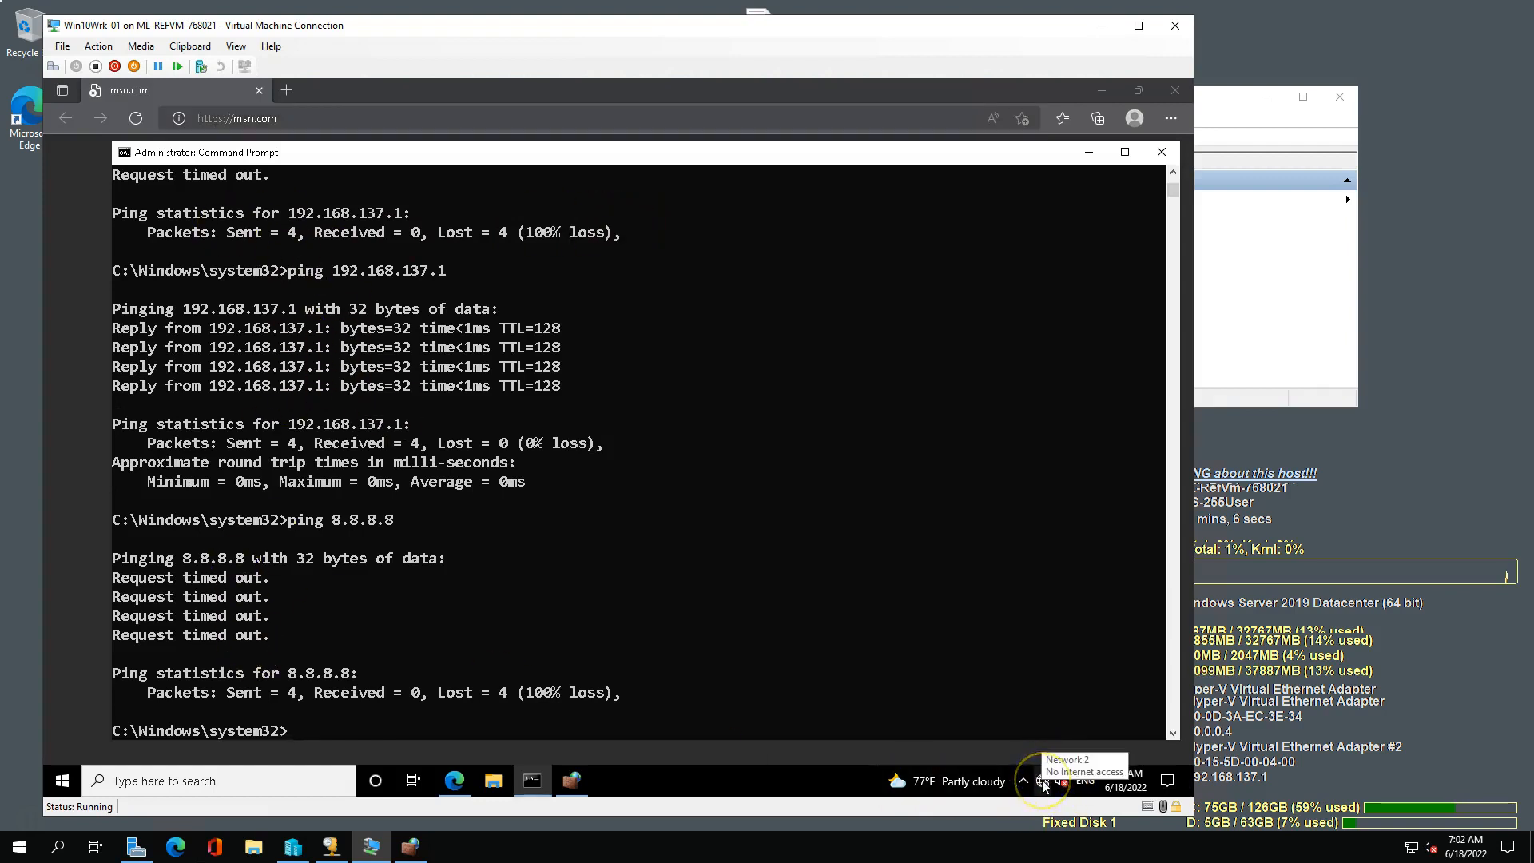
pyautogui.moveTo(284, 527); pyautogui.dragTo(411, 530)
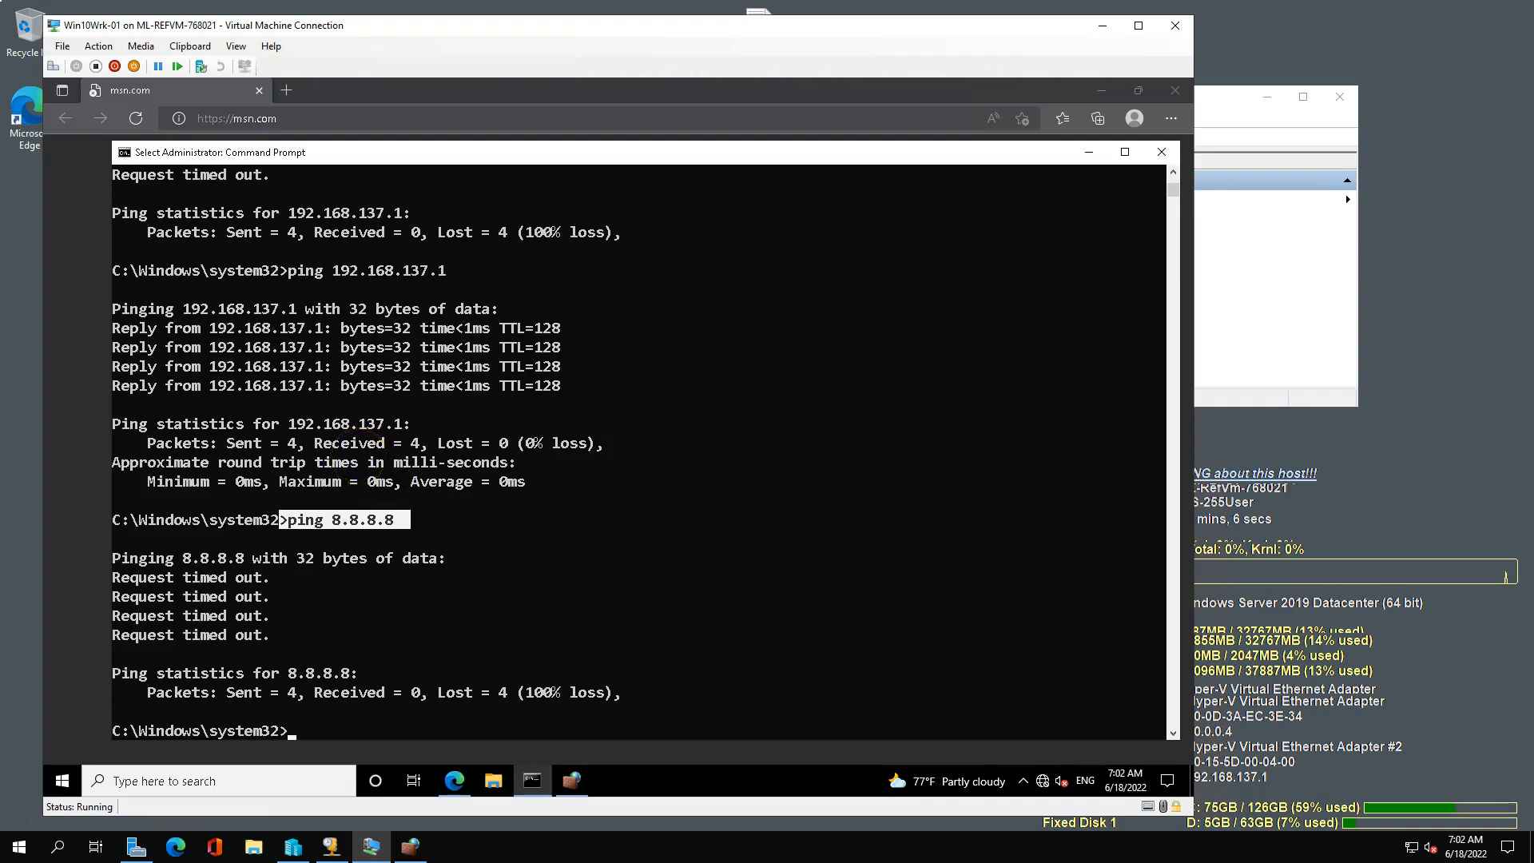
# Switch to the PDF guide in Edge and reread it from page 1 to the internal virtual switch instructions.
pyautogui.moveTo(2, 29); pyautogui.dragTo(1083, 22)
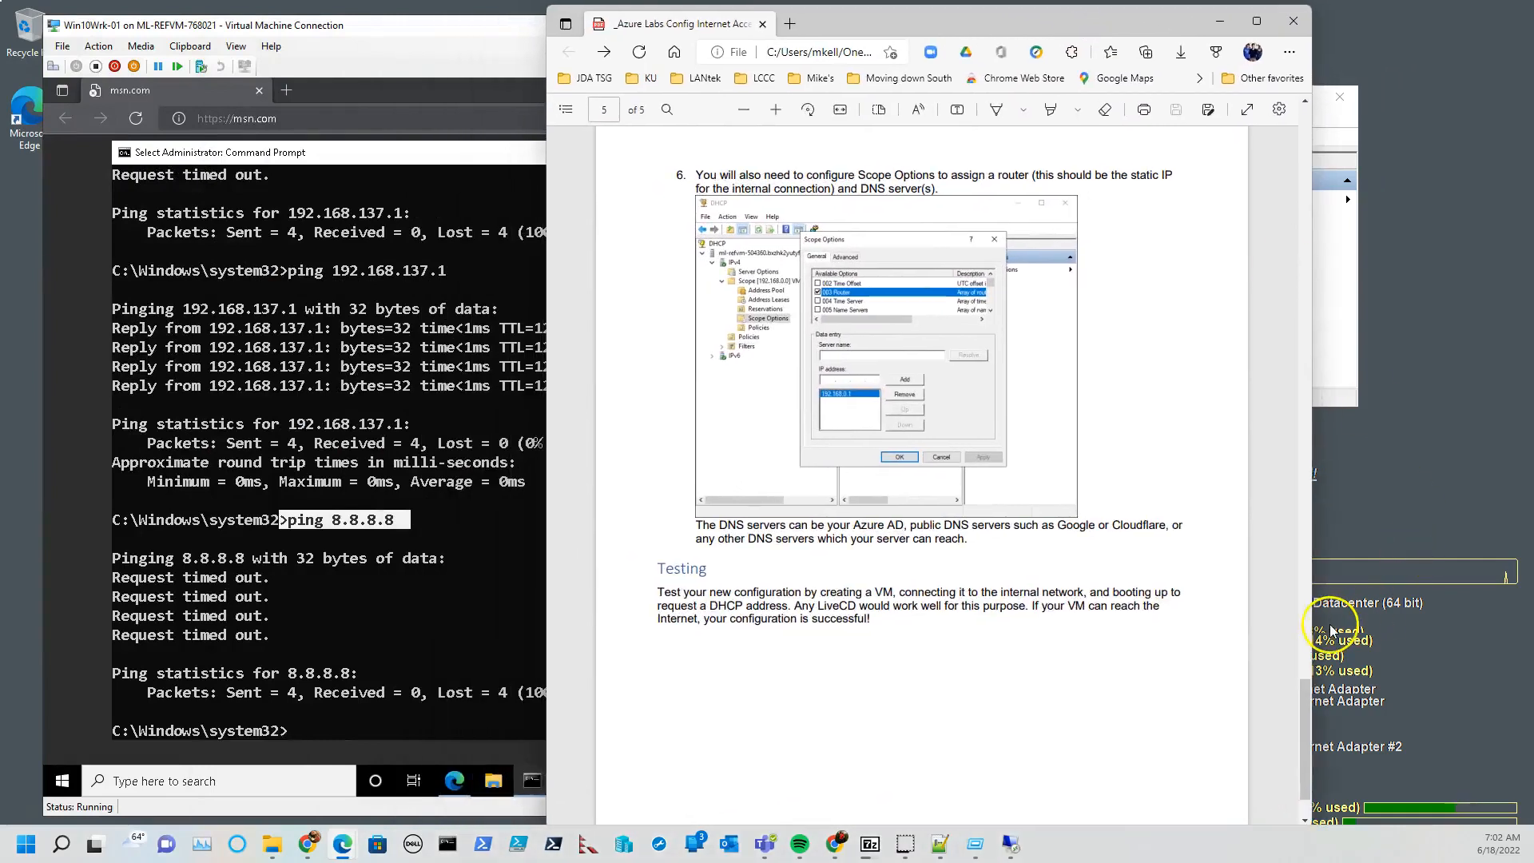
pyautogui.scroll(7, 1283, 687)
pyautogui.moveTo(1306, 638); pyautogui.dragTo(1307, 144)
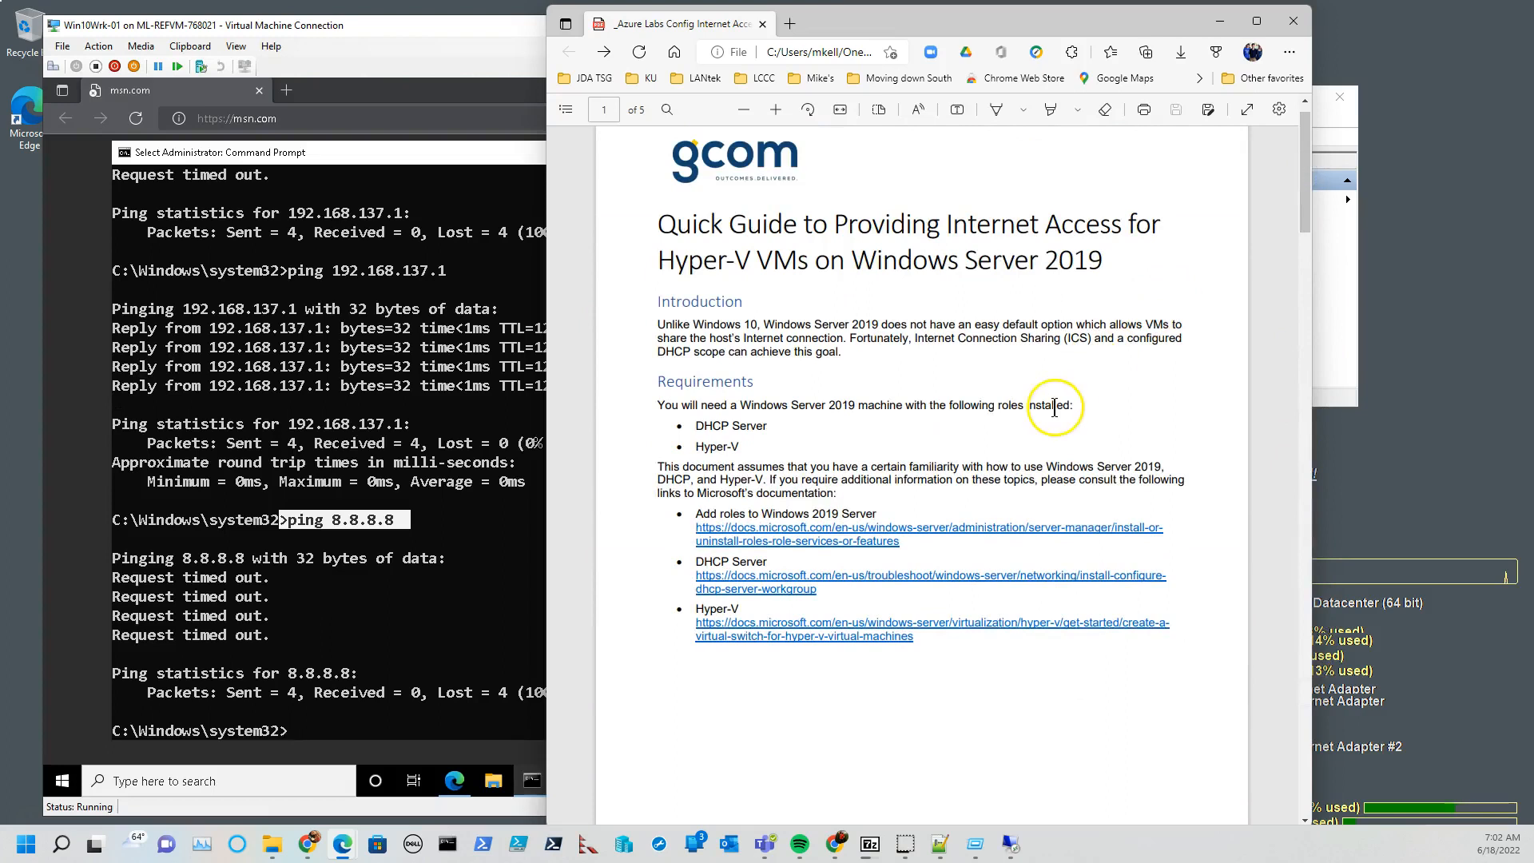
pyautogui.scroll(-10, 1027, 394)
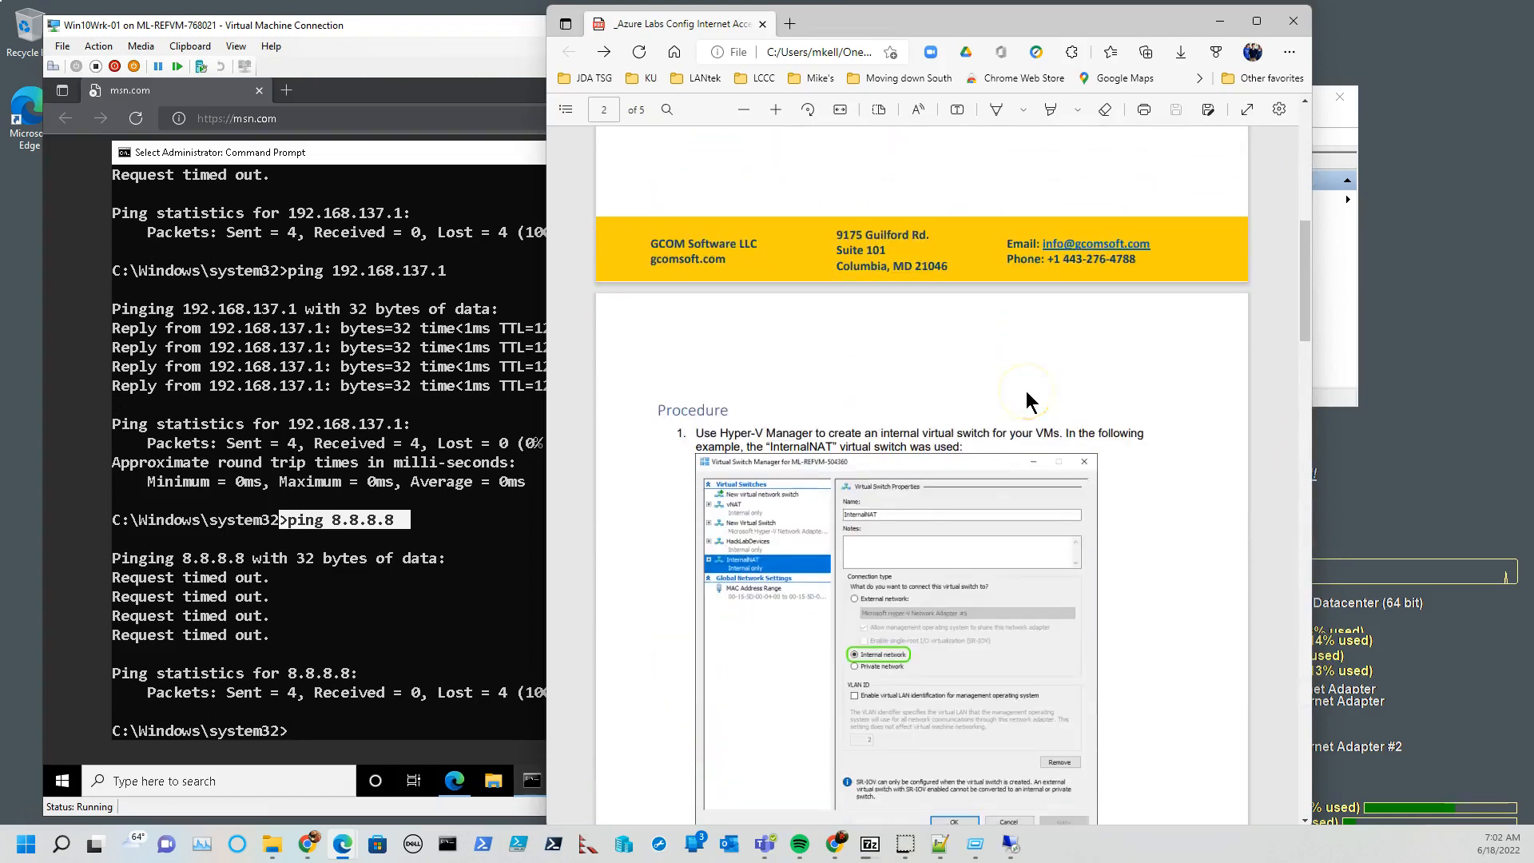
pyautogui.scroll(-3, 1026, 397)
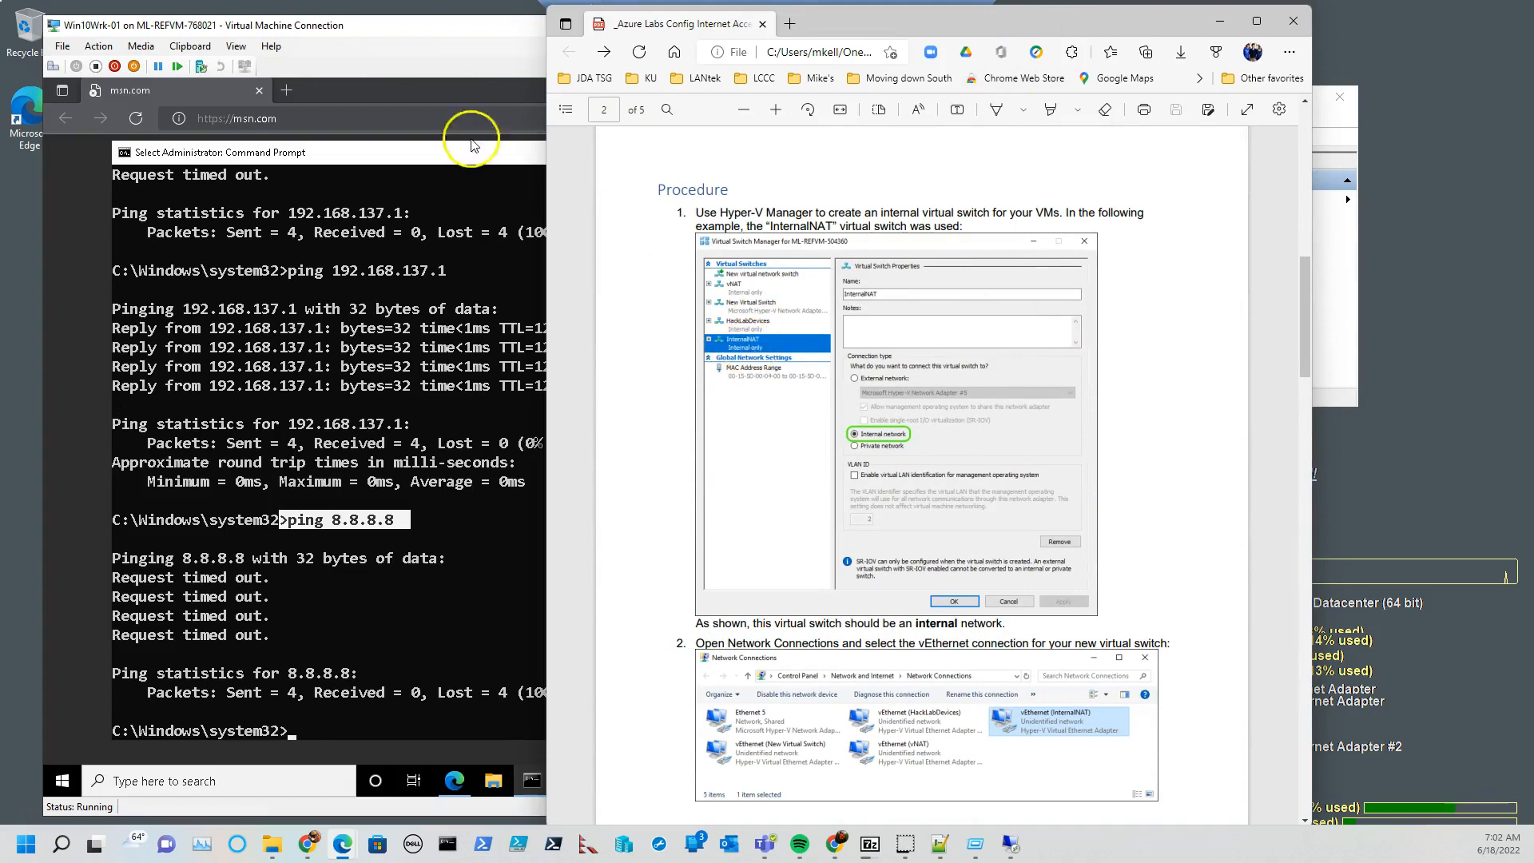
# Return to the host's Hyper-V Manager and check the InternalNAT switch's name and connection type in Virtual Switch Manager.
pyautogui.click(421, 23)
pyautogui.click(1103, 25)
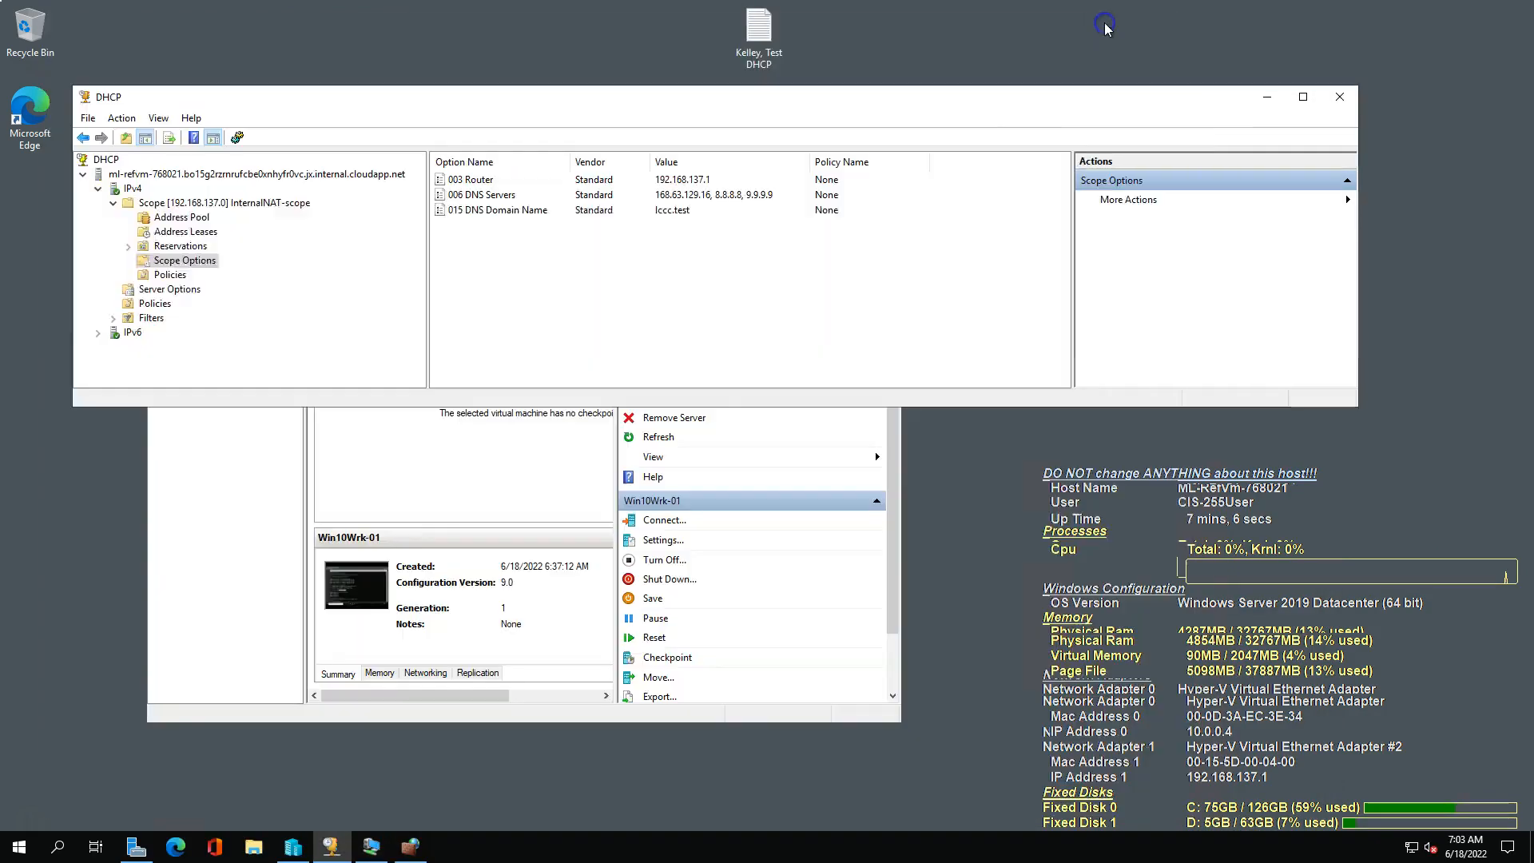
pyautogui.click(1266, 101)
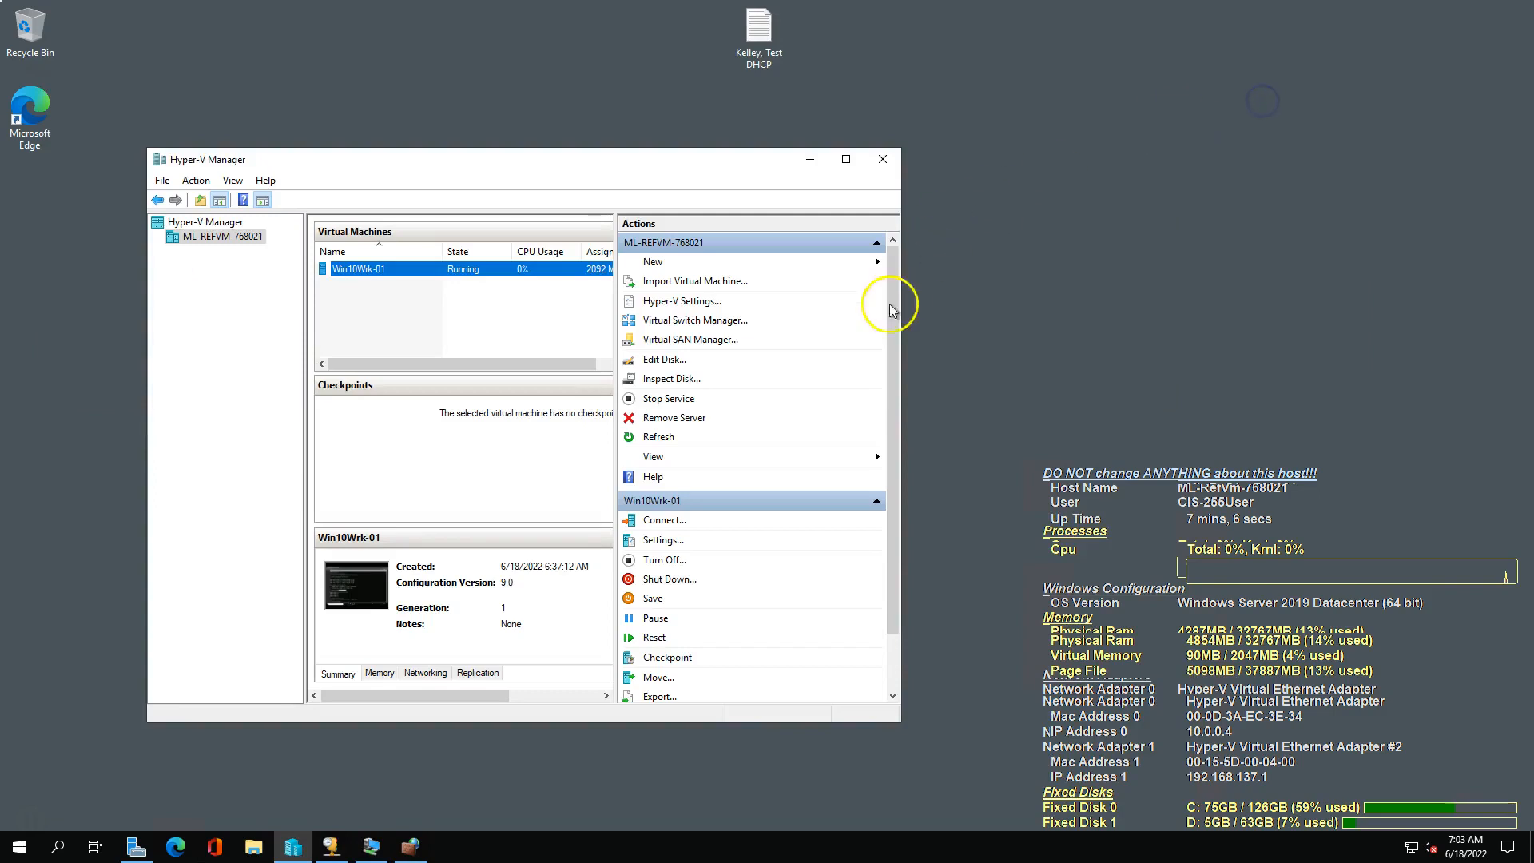
pyautogui.click(694, 320)
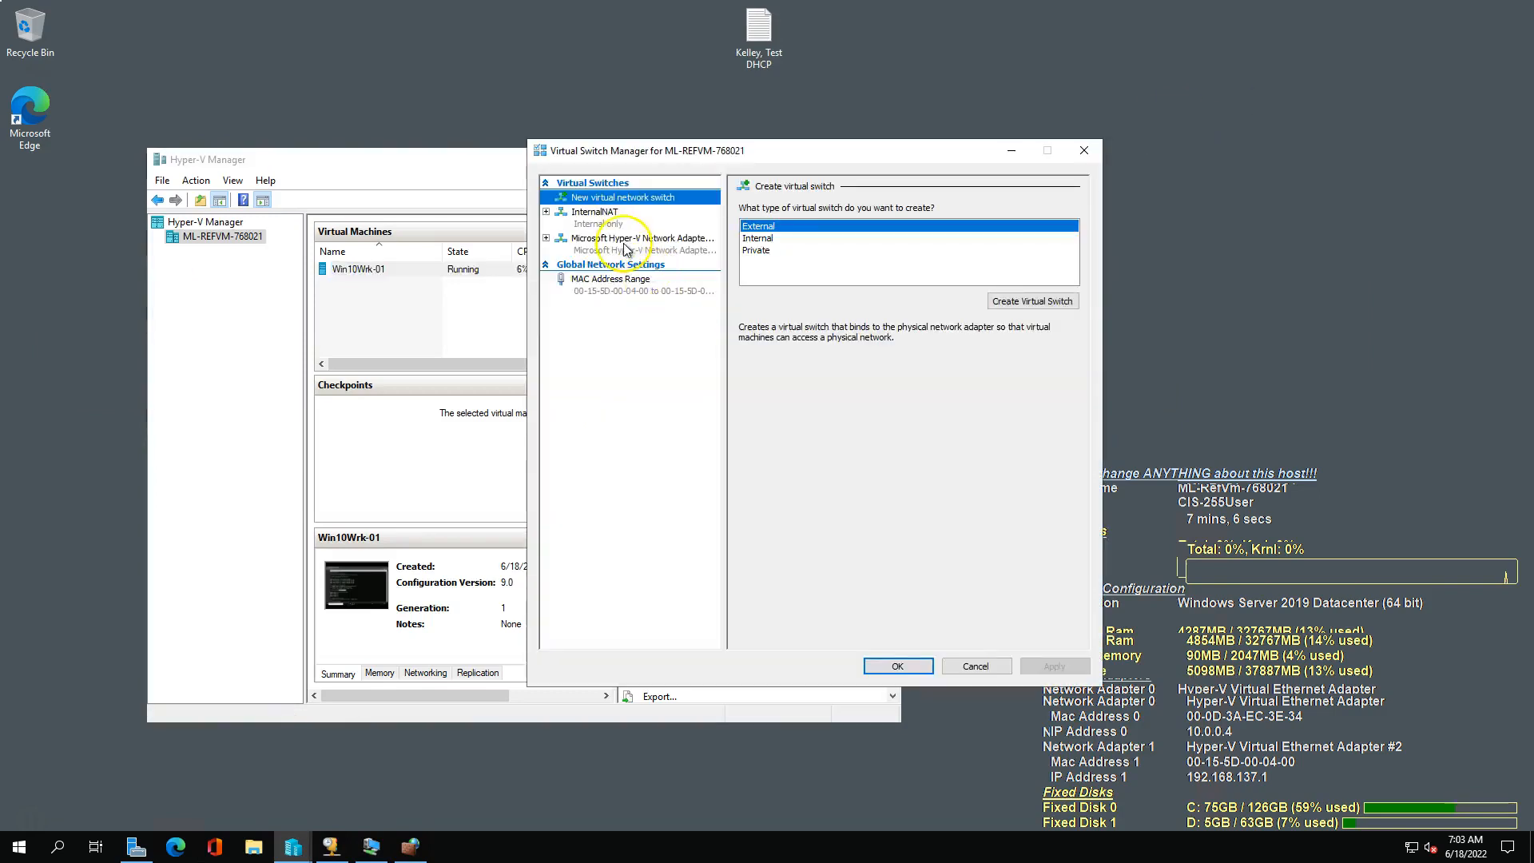
pyautogui.click(607, 217)
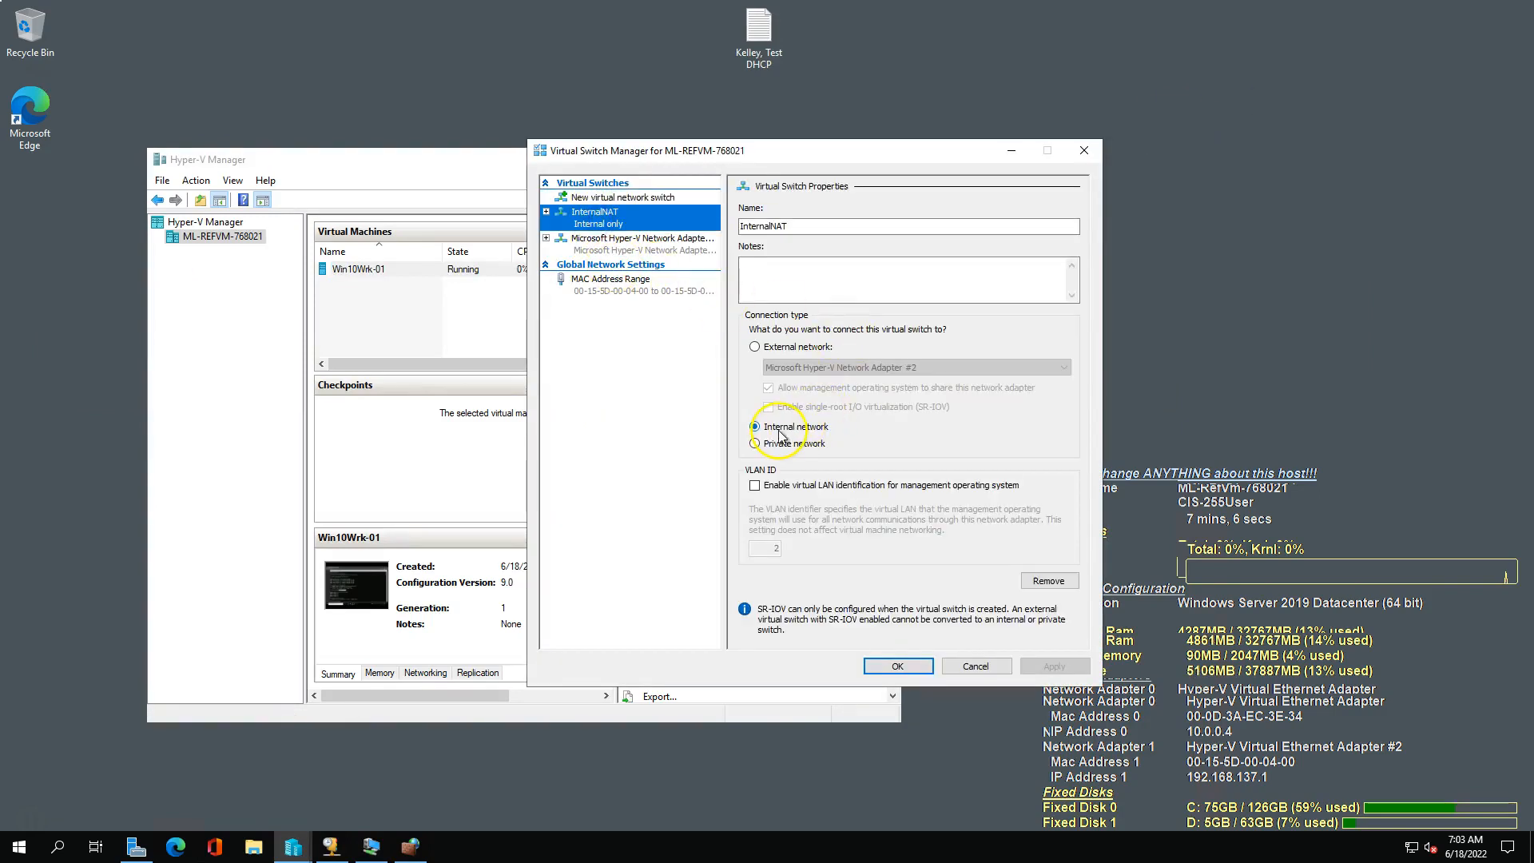
pyautogui.doubleClick(791, 226)
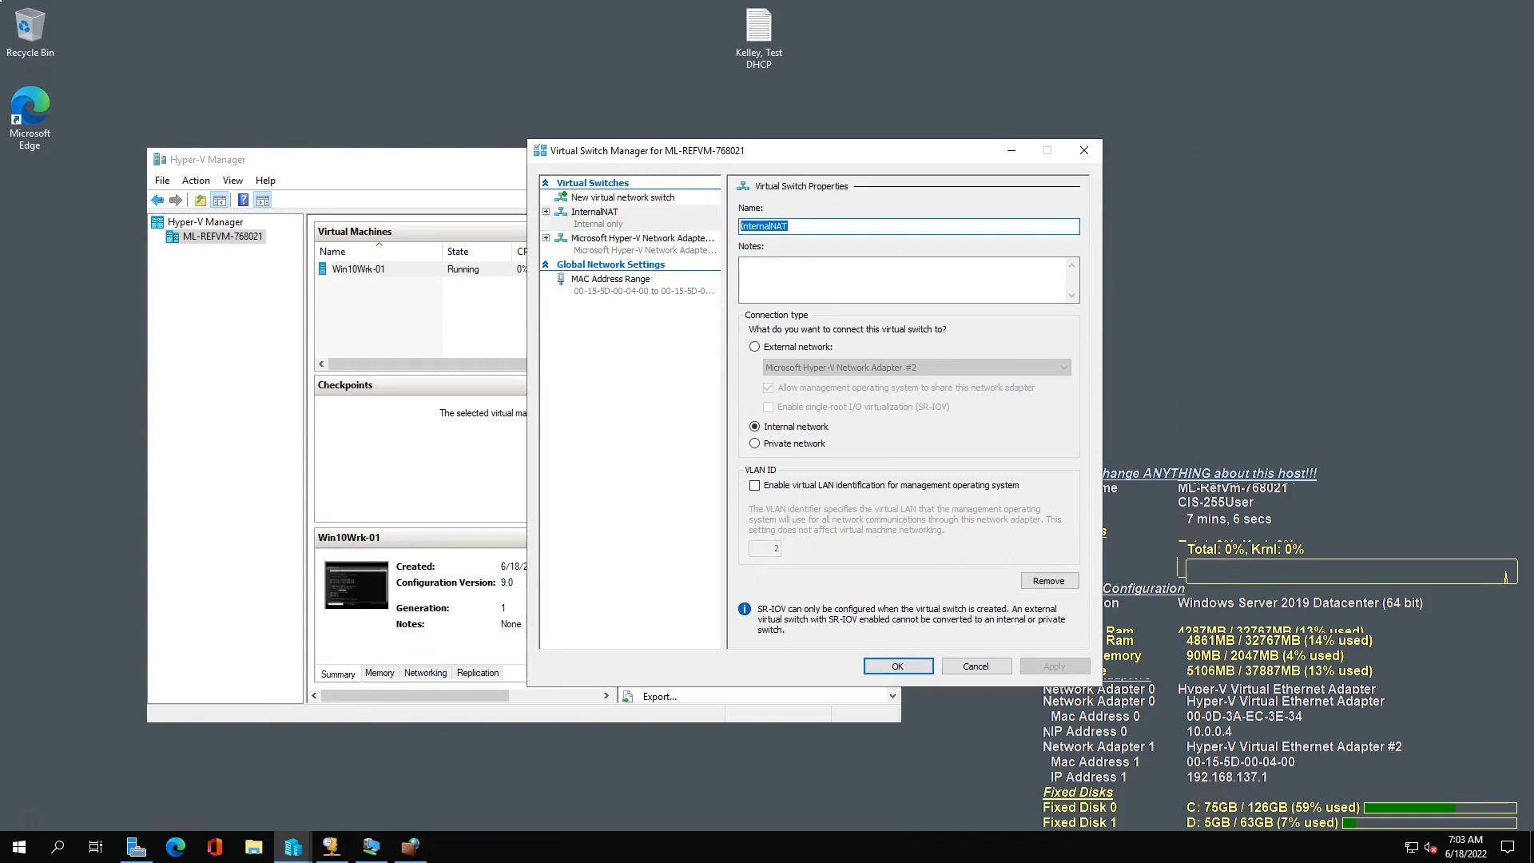
# Read the guide's step 2 on selecting the vEthernet connection in Network Connections and return to the host.
pyautogui.hotkey('alt', 'Tab')
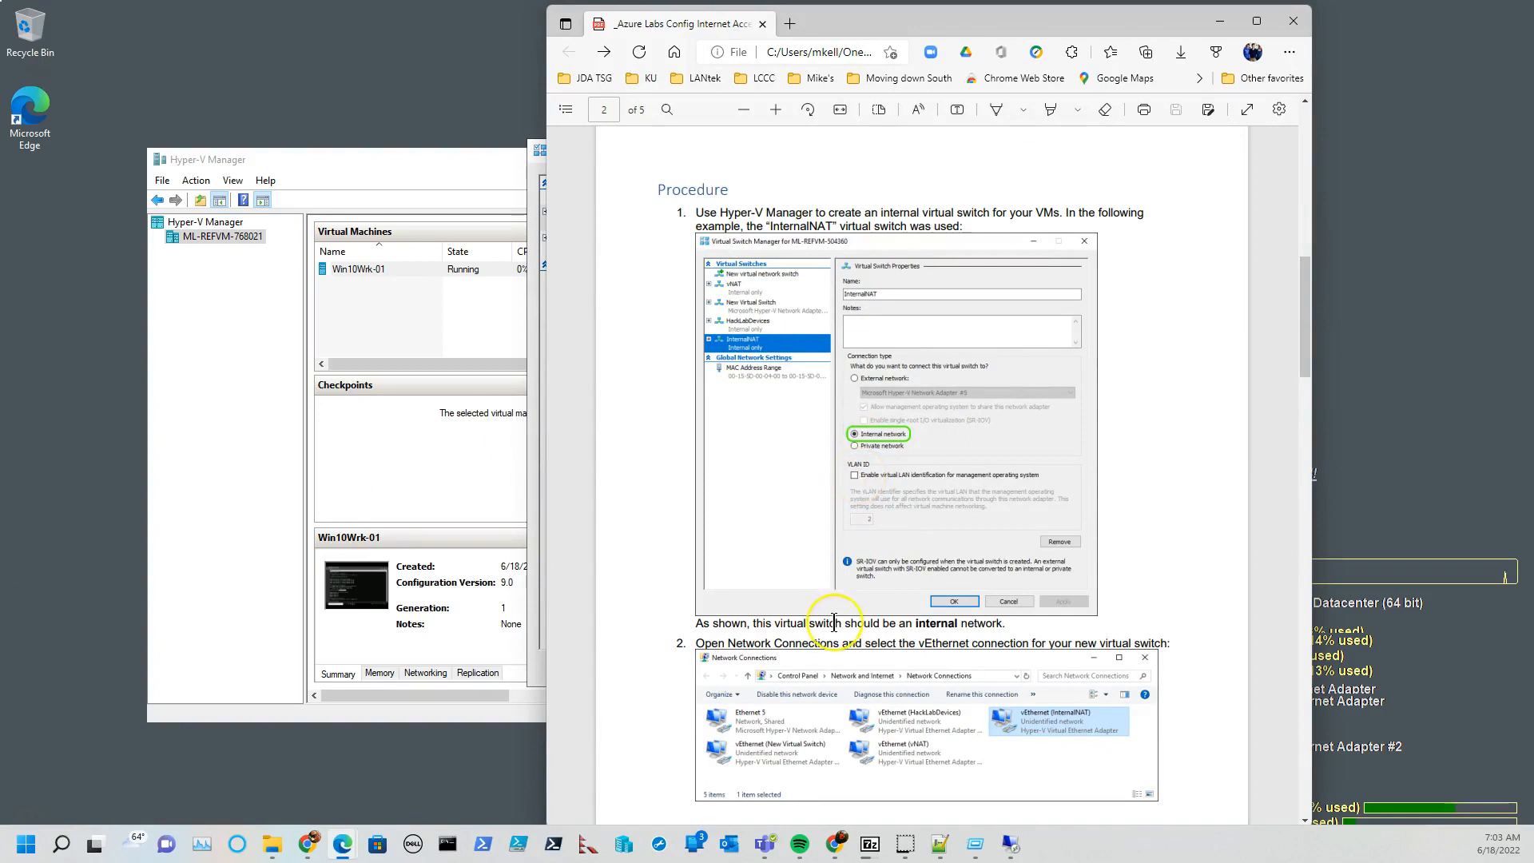
pyautogui.scroll(-3, 827, 639)
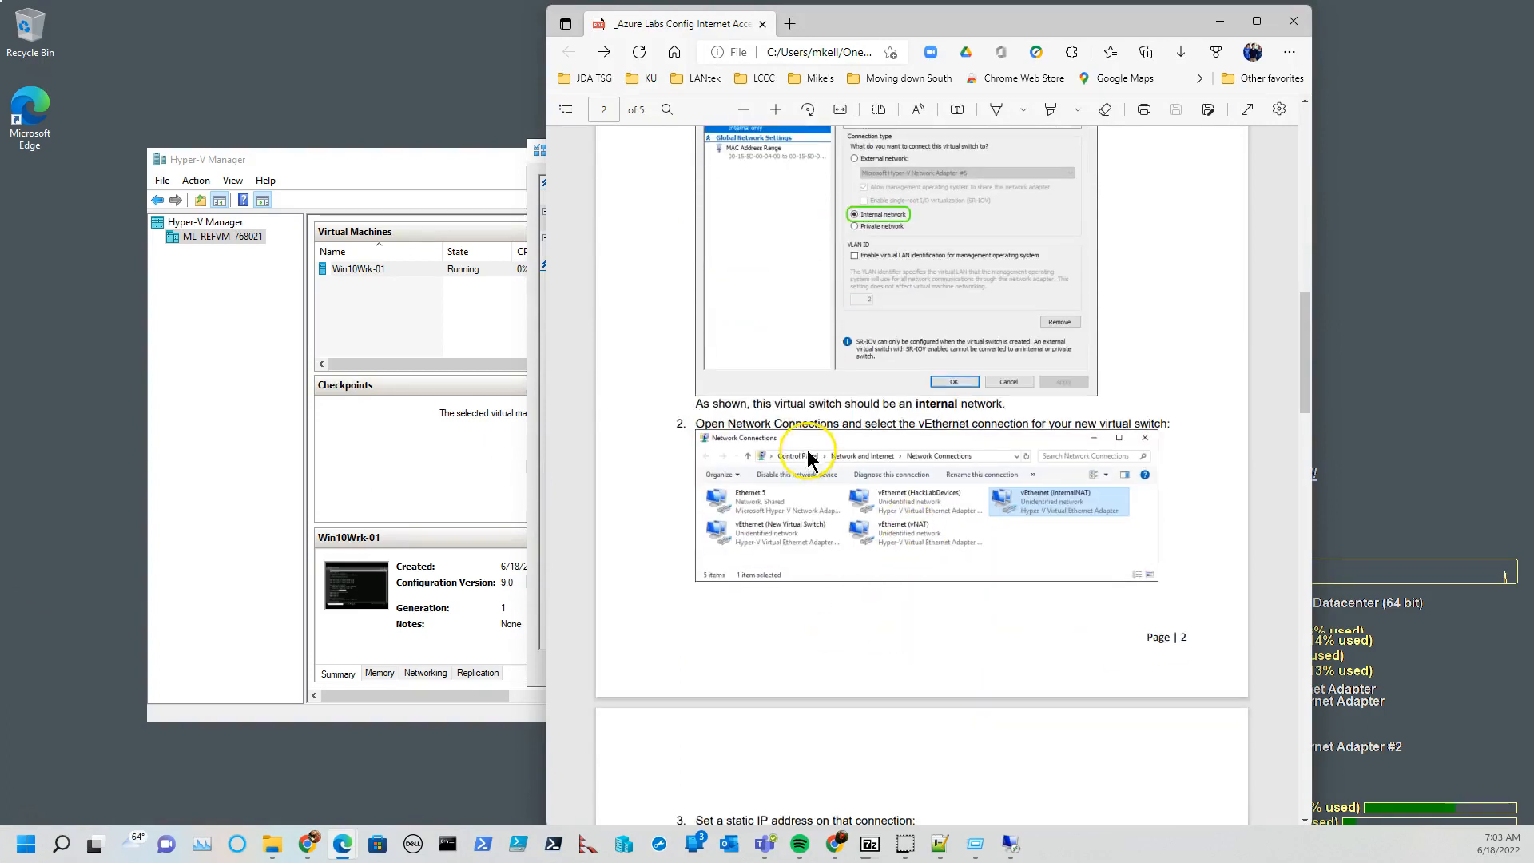
pyautogui.click(298, 775)
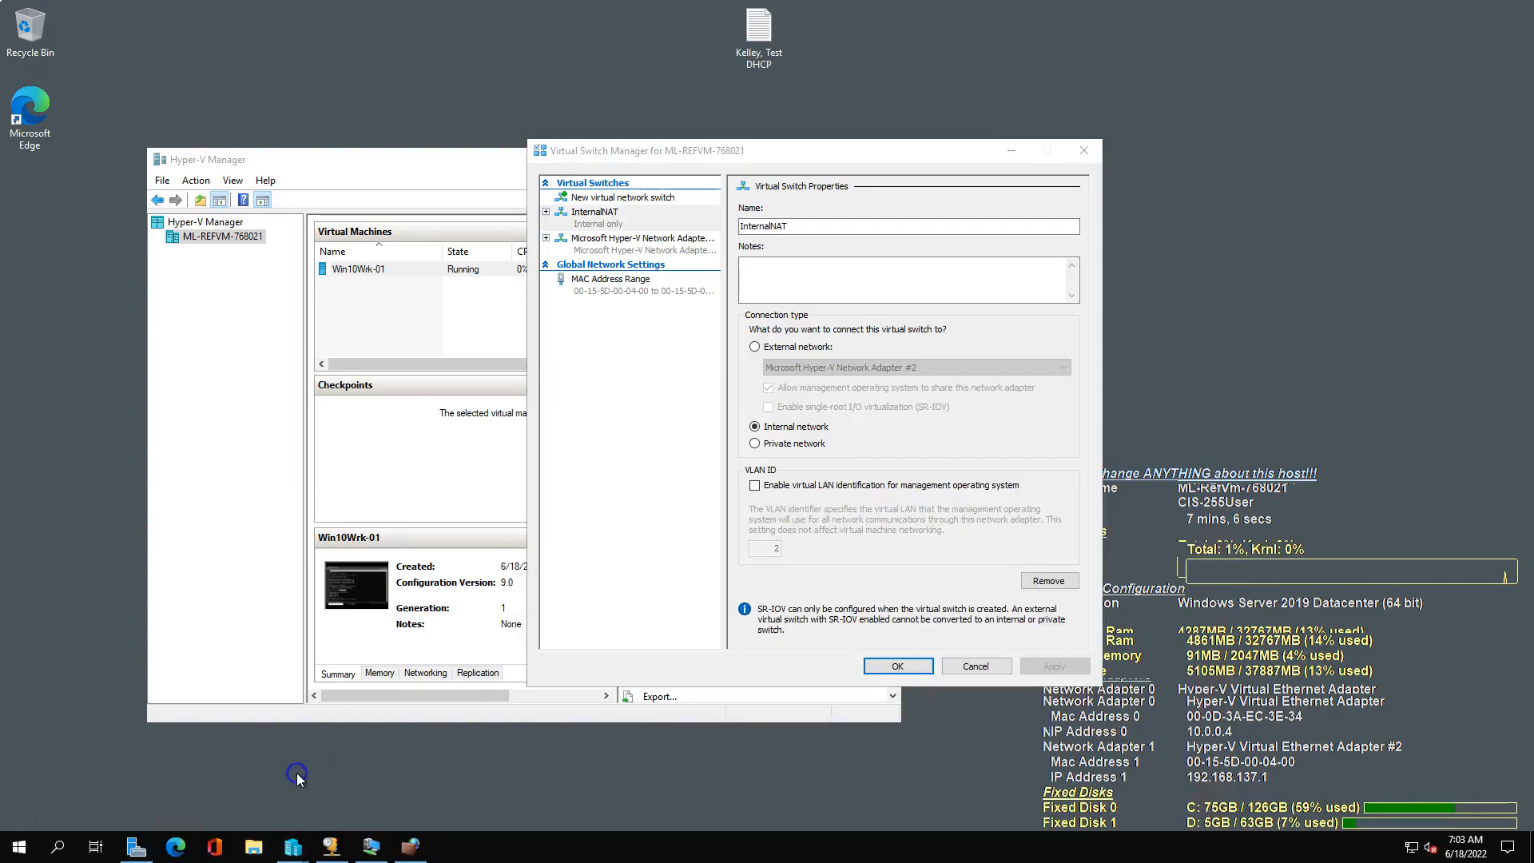
# Run "control" on the host to open Control Panel and go to Network and Sharing Center.
pyautogui.press('super+r')
pyautogui.click(132, 783)
pyautogui.write('control')
pyautogui.press('Return')
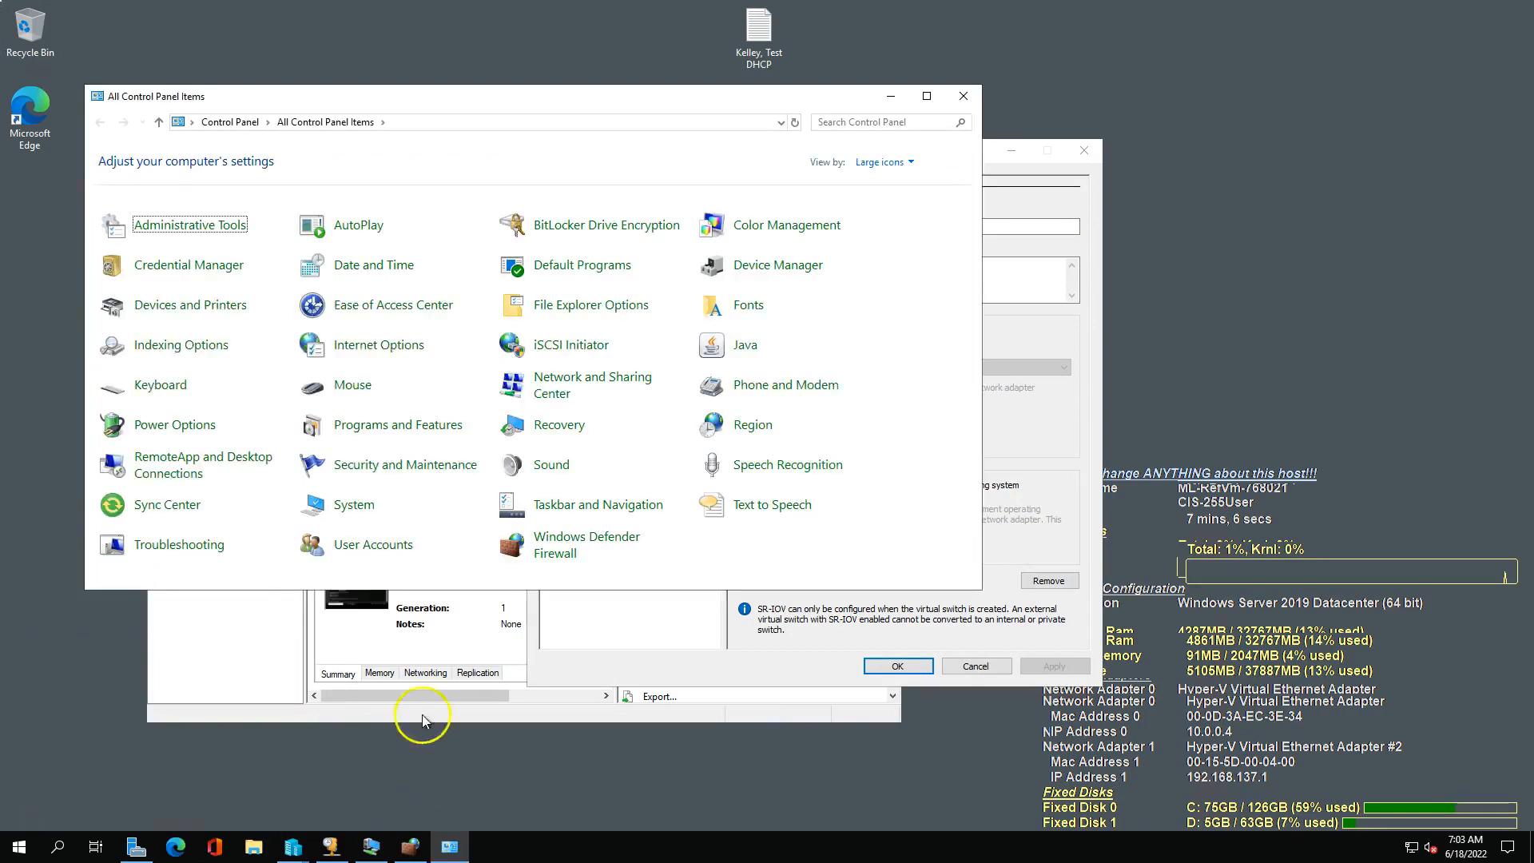
pyautogui.click(581, 385)
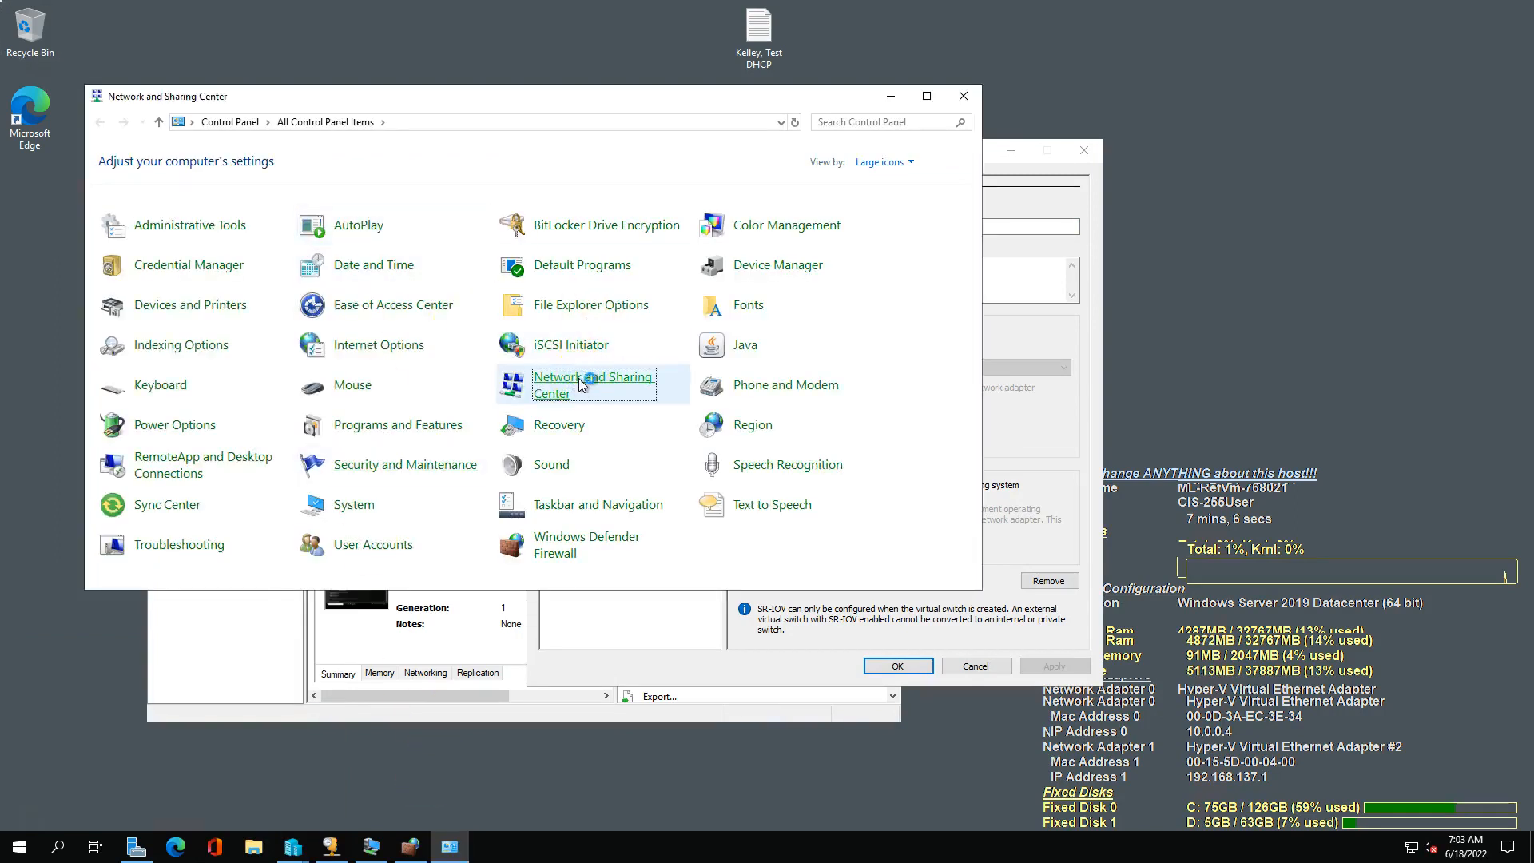
# Check the IPv4 address, subnet mask and default gateway settings of vEthernet (InternalNAT), and close the IPv4 properties without changes.
pyautogui.click(611, 282)
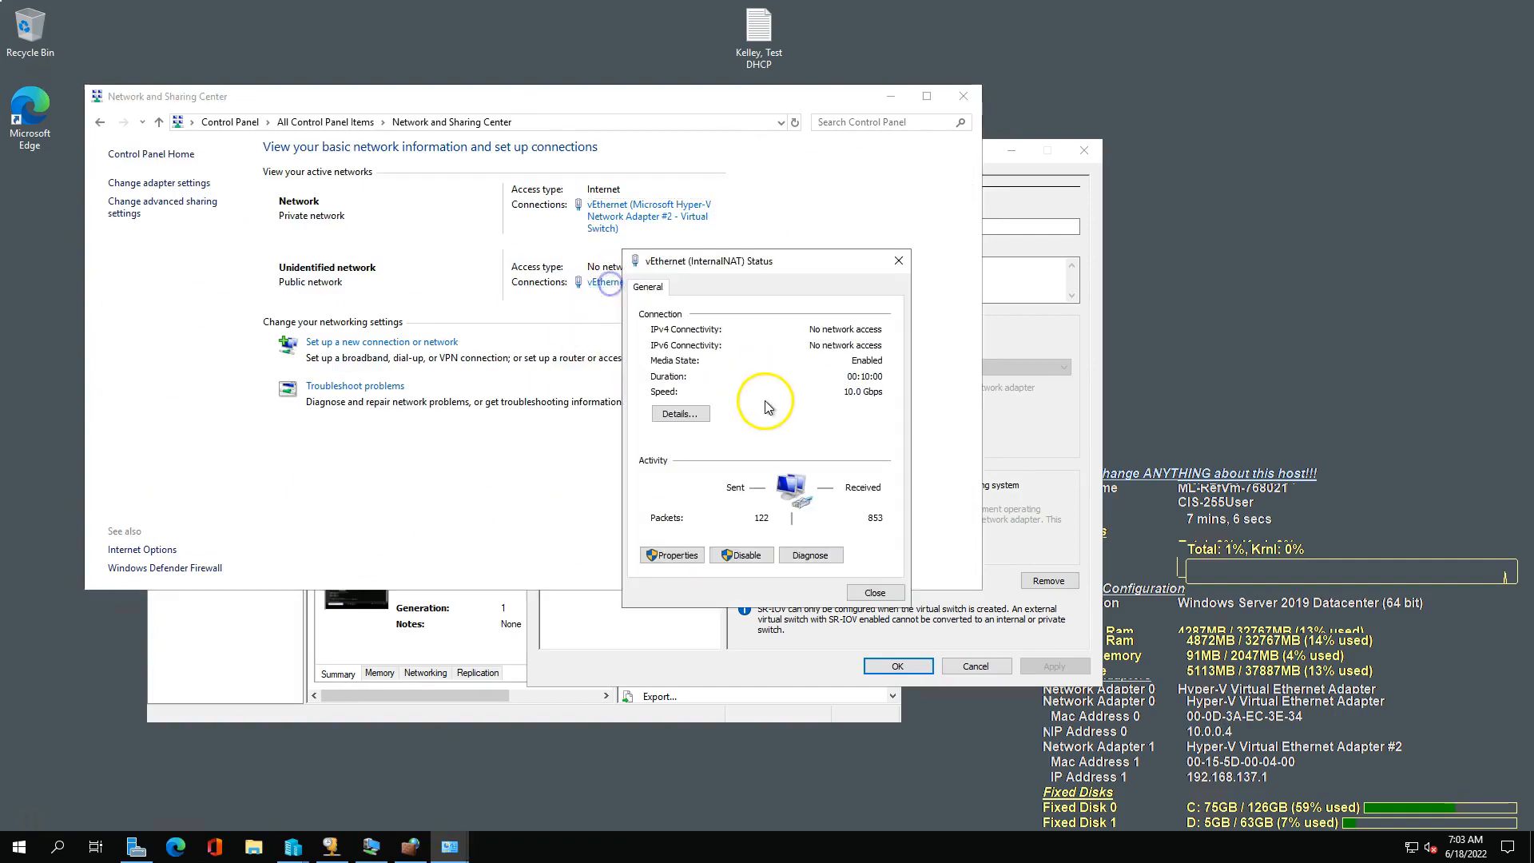
pyautogui.click(671, 554)
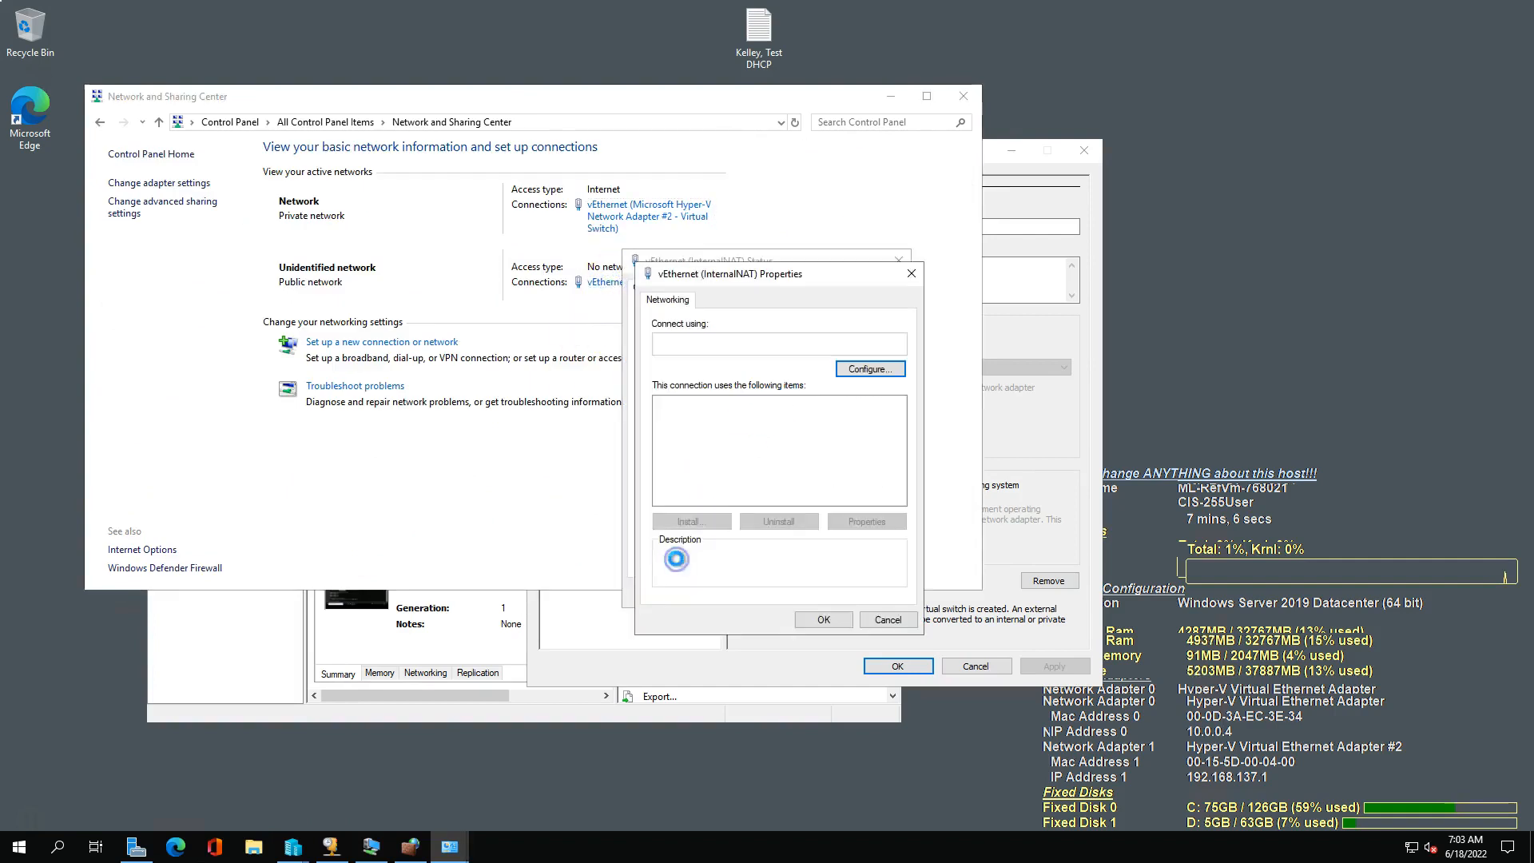
pyautogui.click(755, 444)
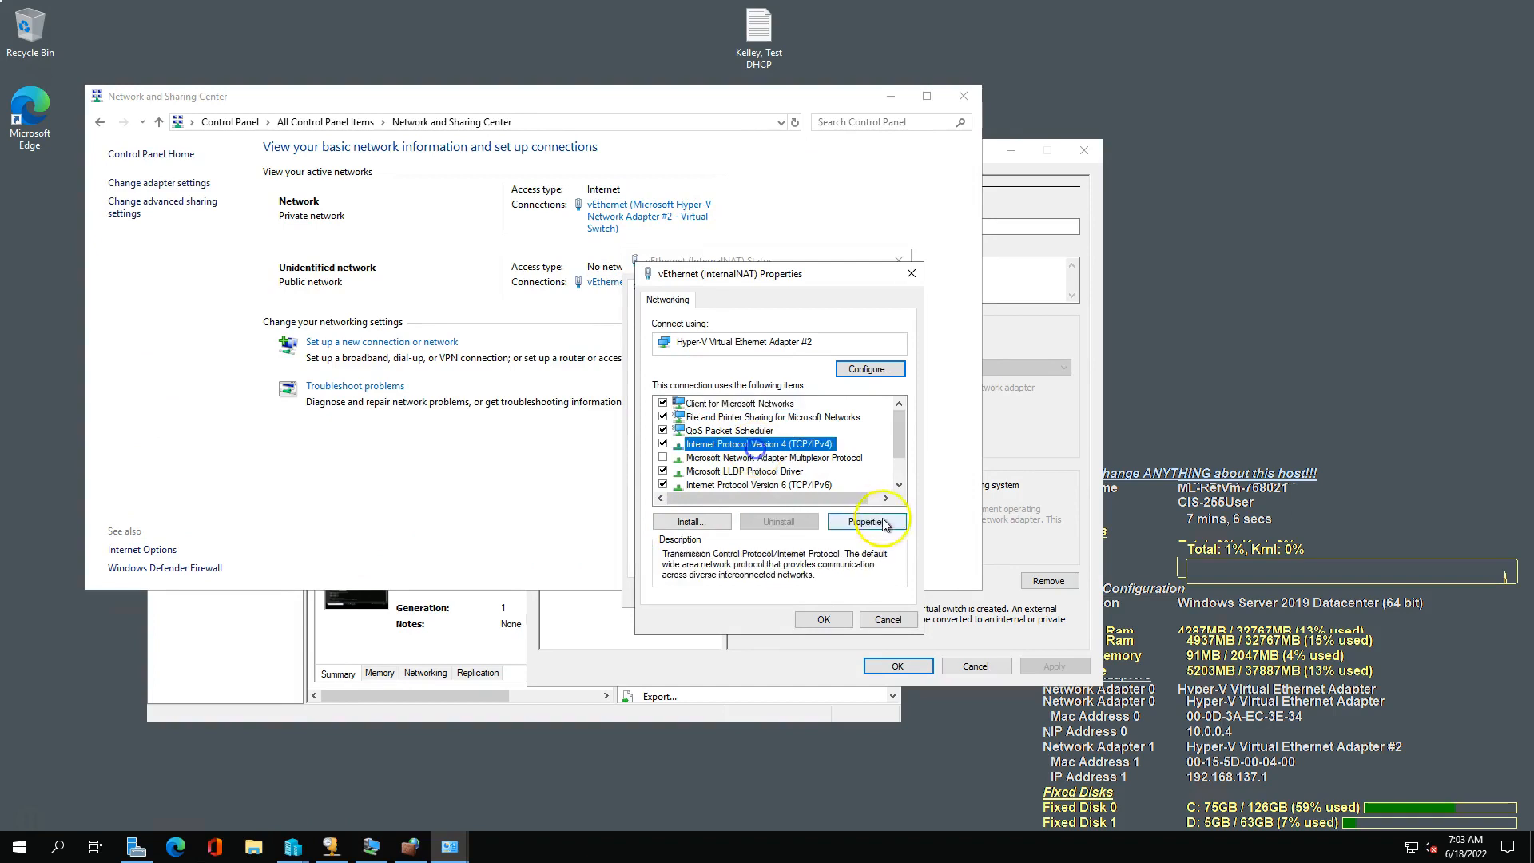
pyautogui.click(882, 527)
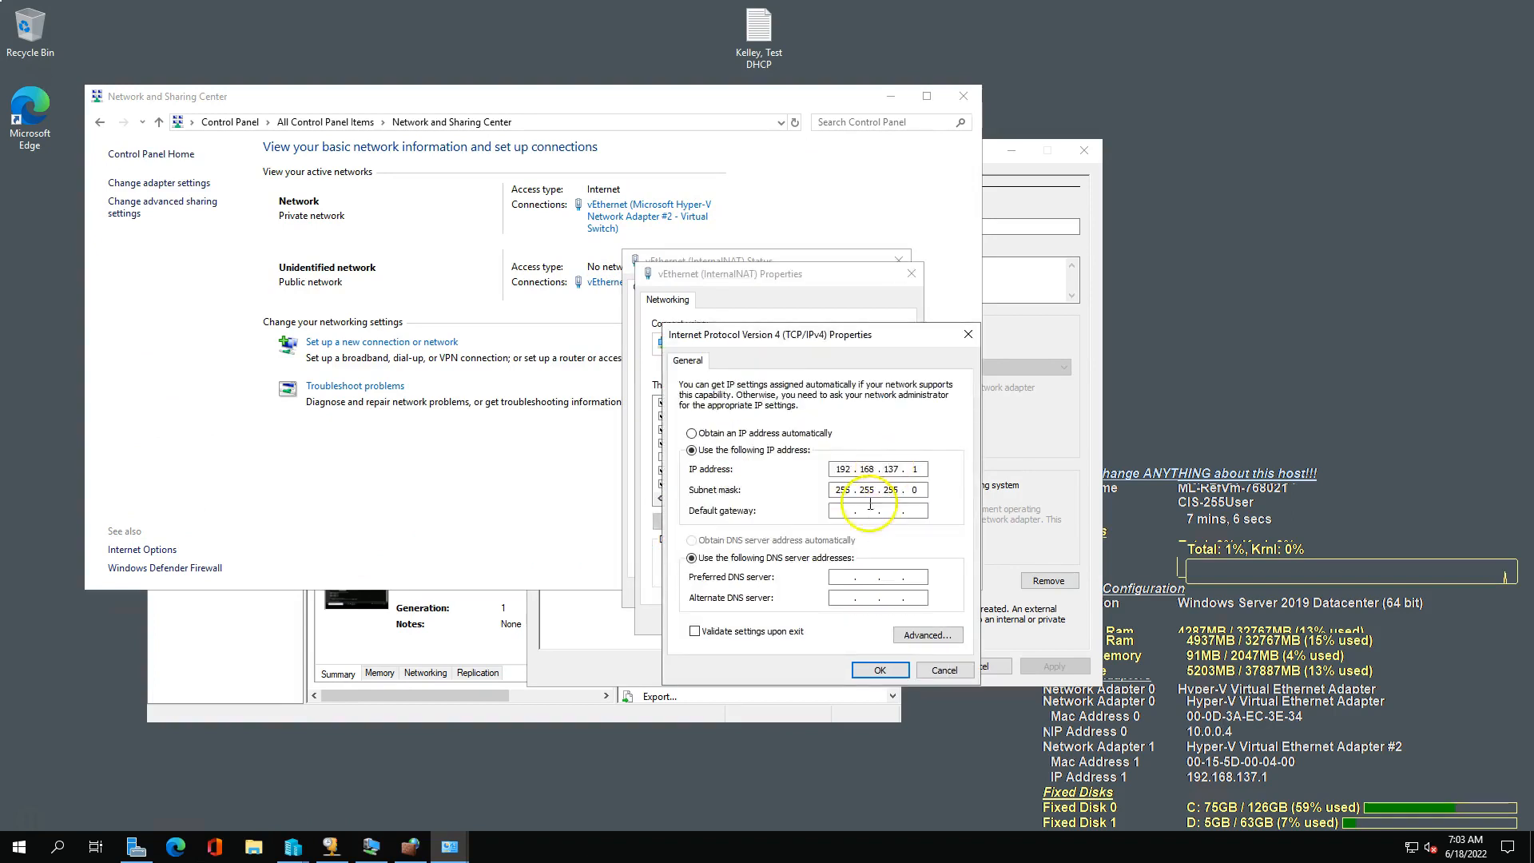
pyautogui.click(841, 513)
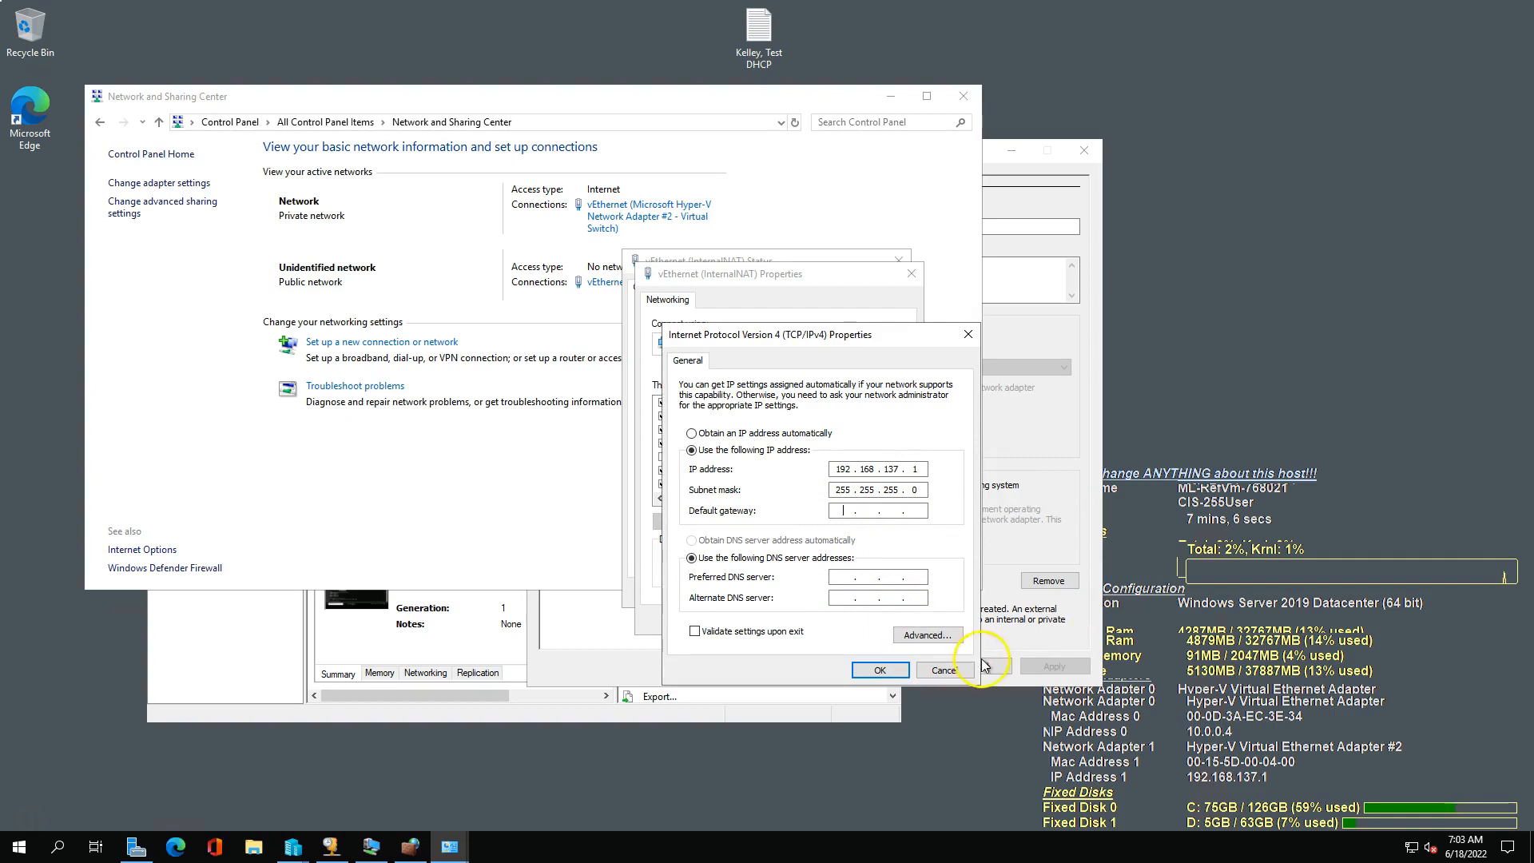
pyautogui.click(943, 672)
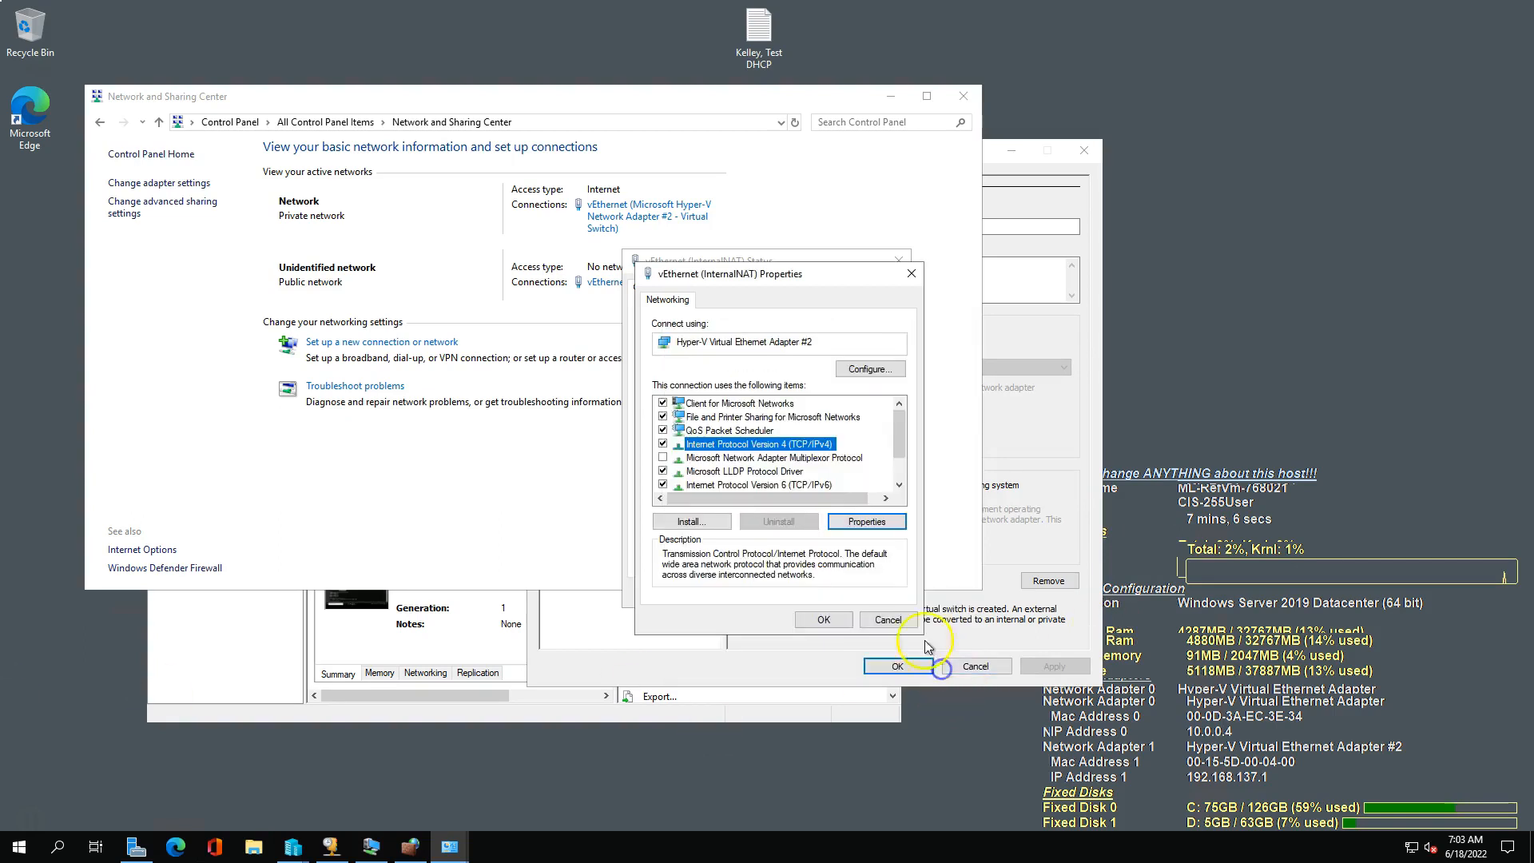
# Close the InternalNAT properties, read the guide's steps 3 and 4 on the static IP address and Internet Connection Sharing, and return to the host.
pyautogui.click(888, 620)
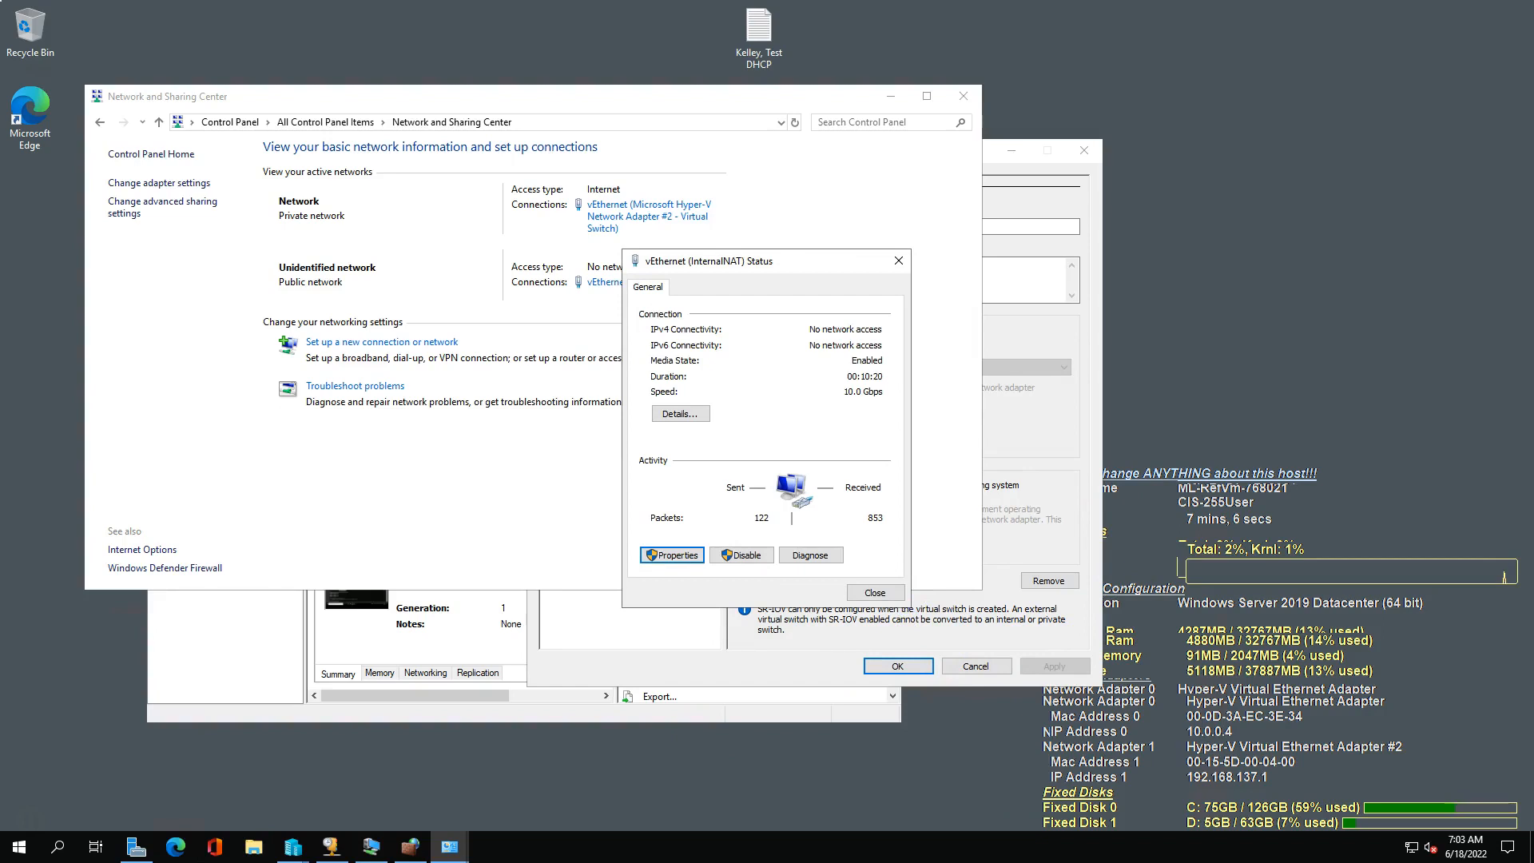
pyautogui.hotkey('alt', 'Tab')
pyautogui.scroll(-1, 927, 502)
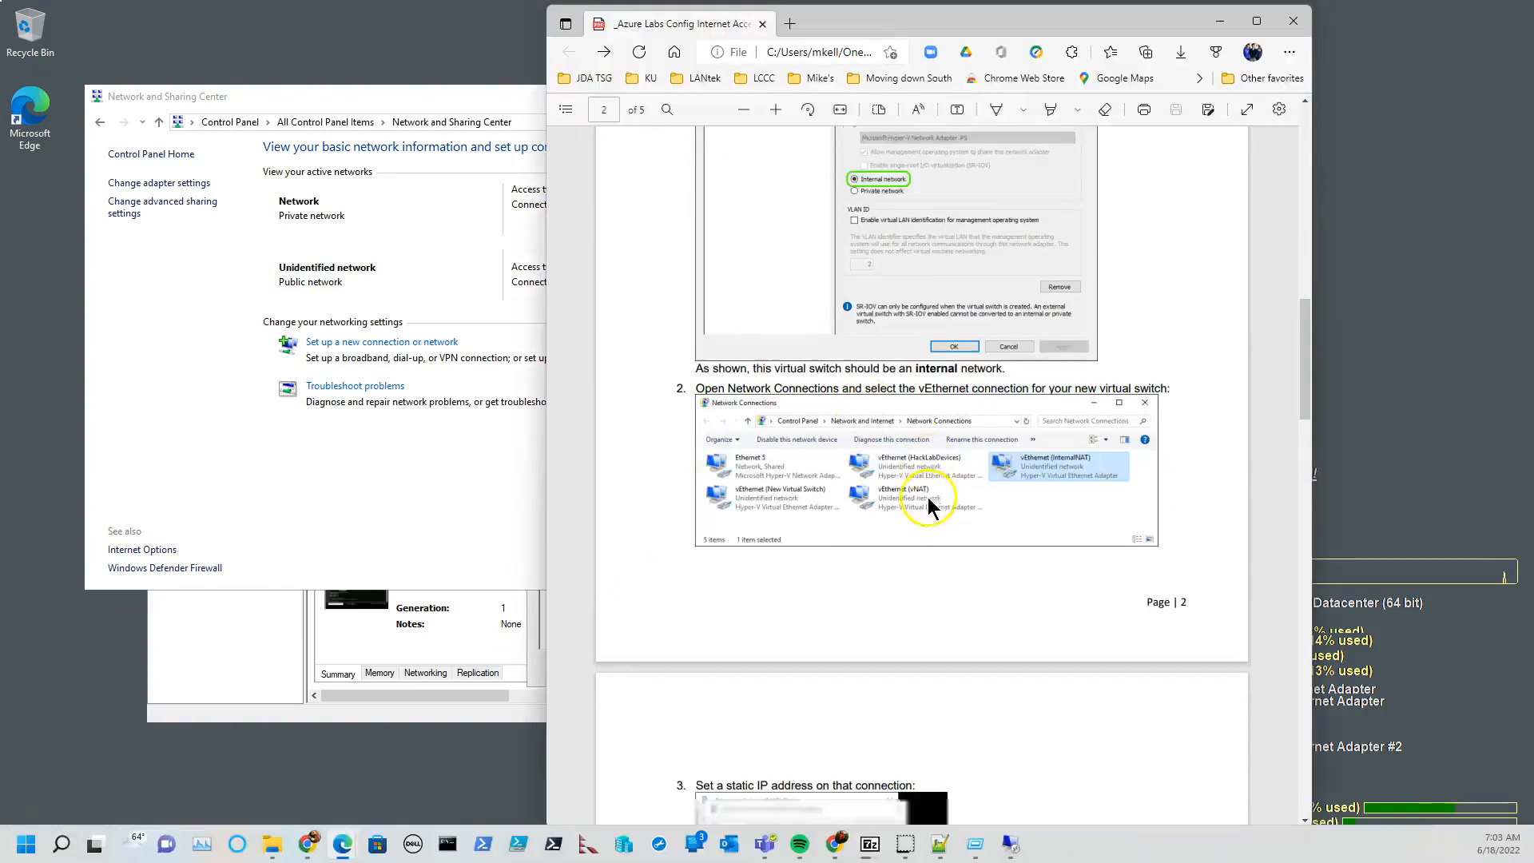
pyautogui.scroll(-3, 933, 556)
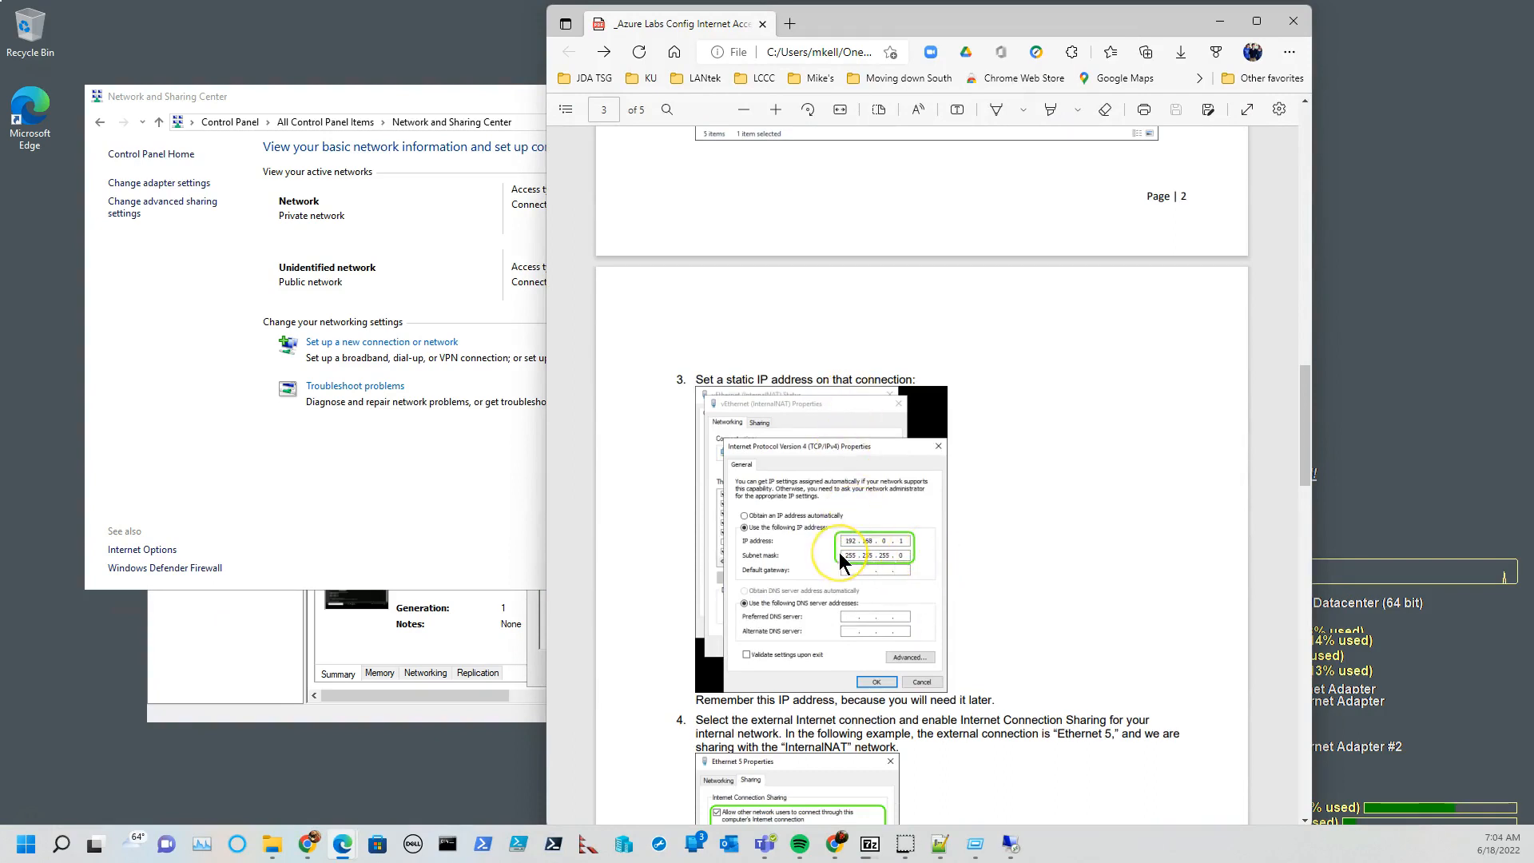
pyautogui.scroll(-2, 841, 562)
pyautogui.moveTo(742, 502); pyautogui.dragTo(976, 506)
pyautogui.click(402, 492)
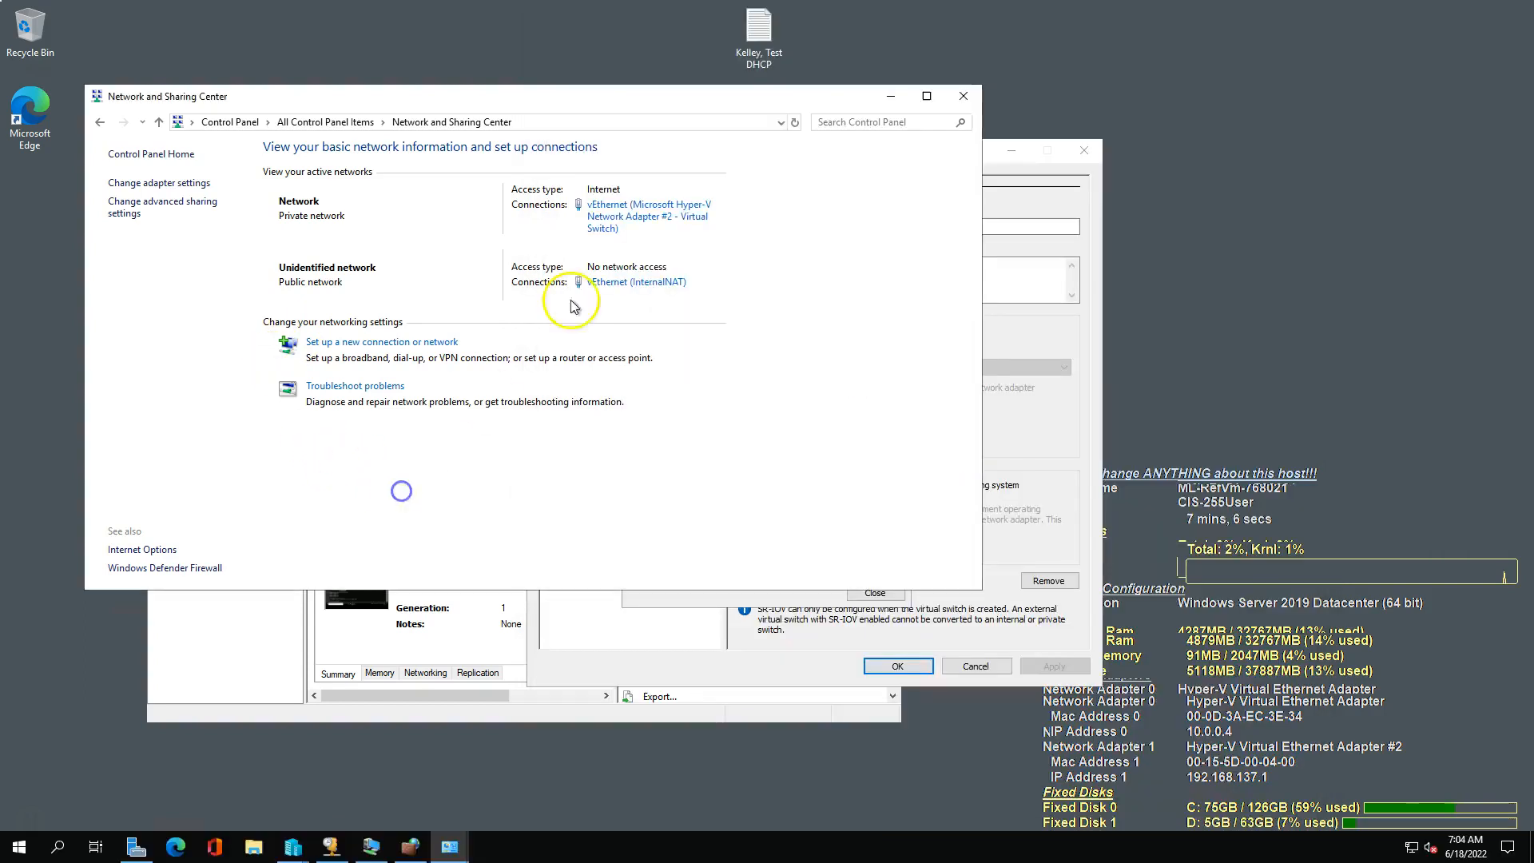
# Check the Internet Connection Sharing settings of vEthernet (Microsoft Hyper-V Network Adapter #2 - Virtual Switch) and close its dialogs without changes.
pyautogui.click(640, 226)
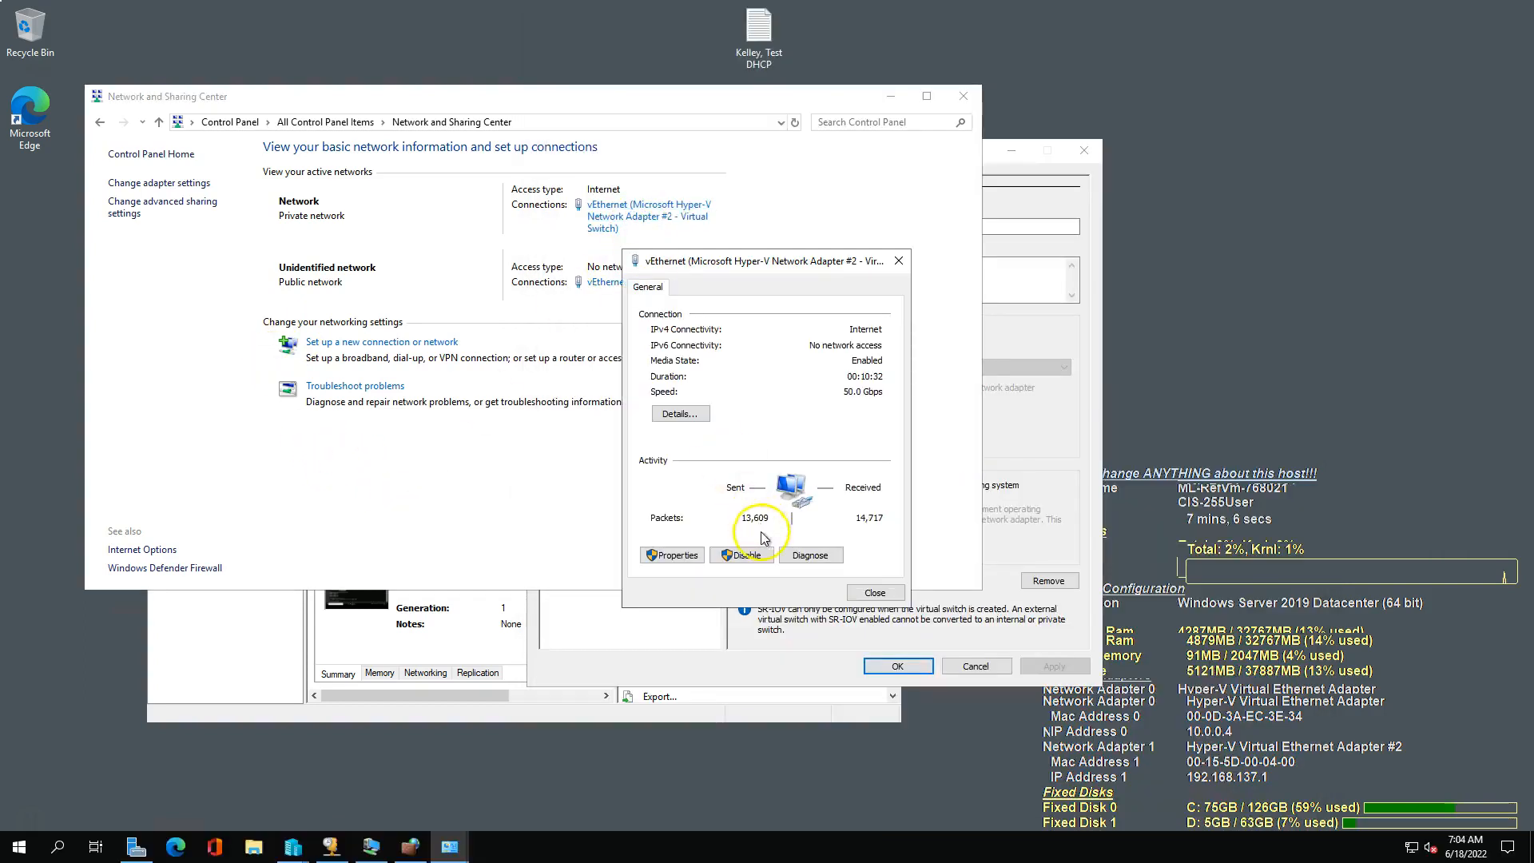
pyautogui.click(672, 555)
pyautogui.click(713, 302)
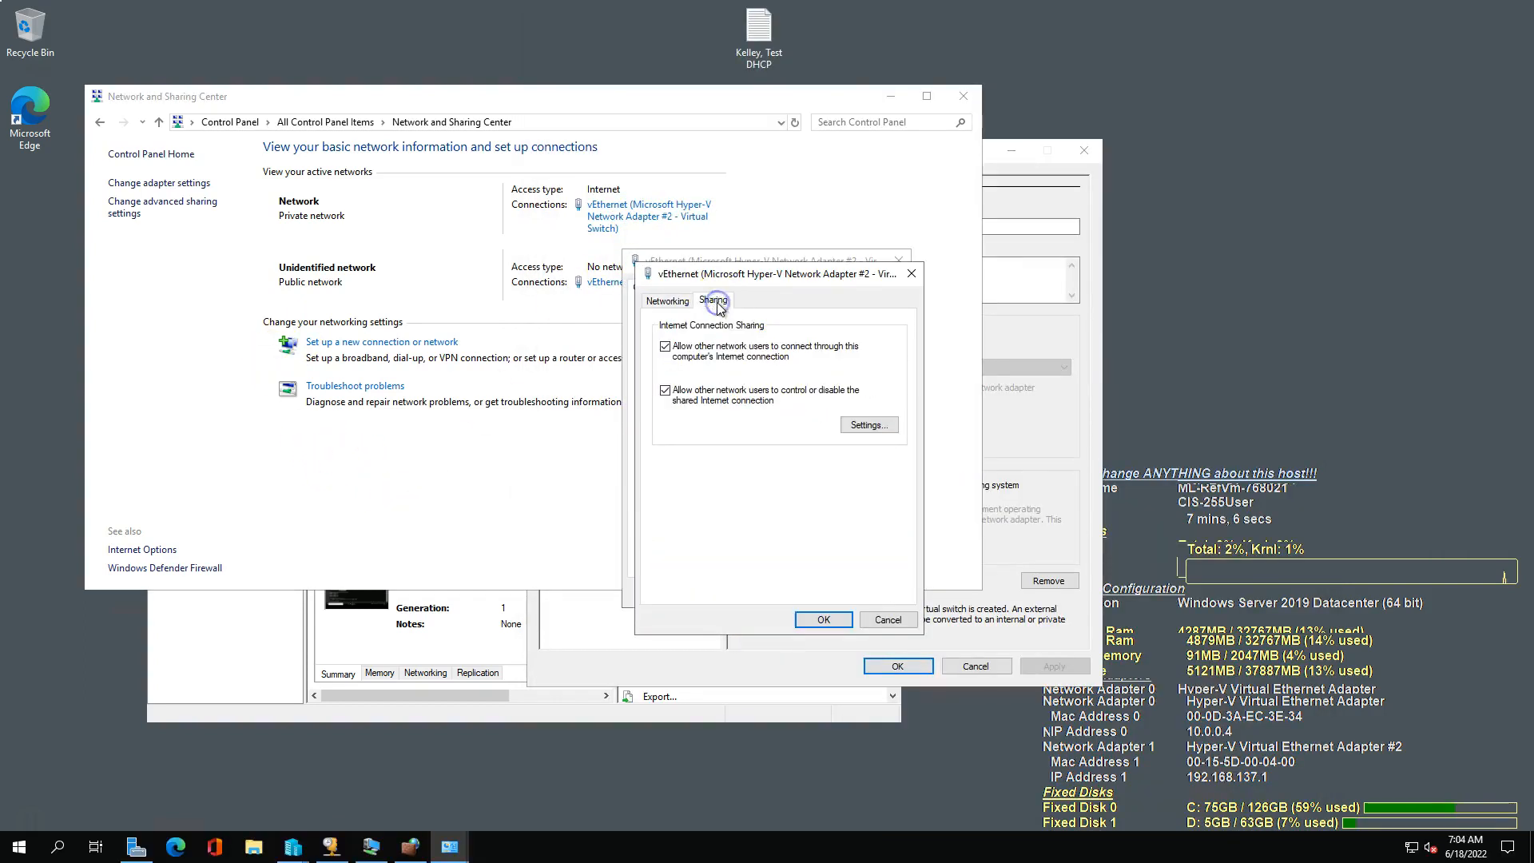
pyautogui.click(665, 350)
pyautogui.click(667, 352)
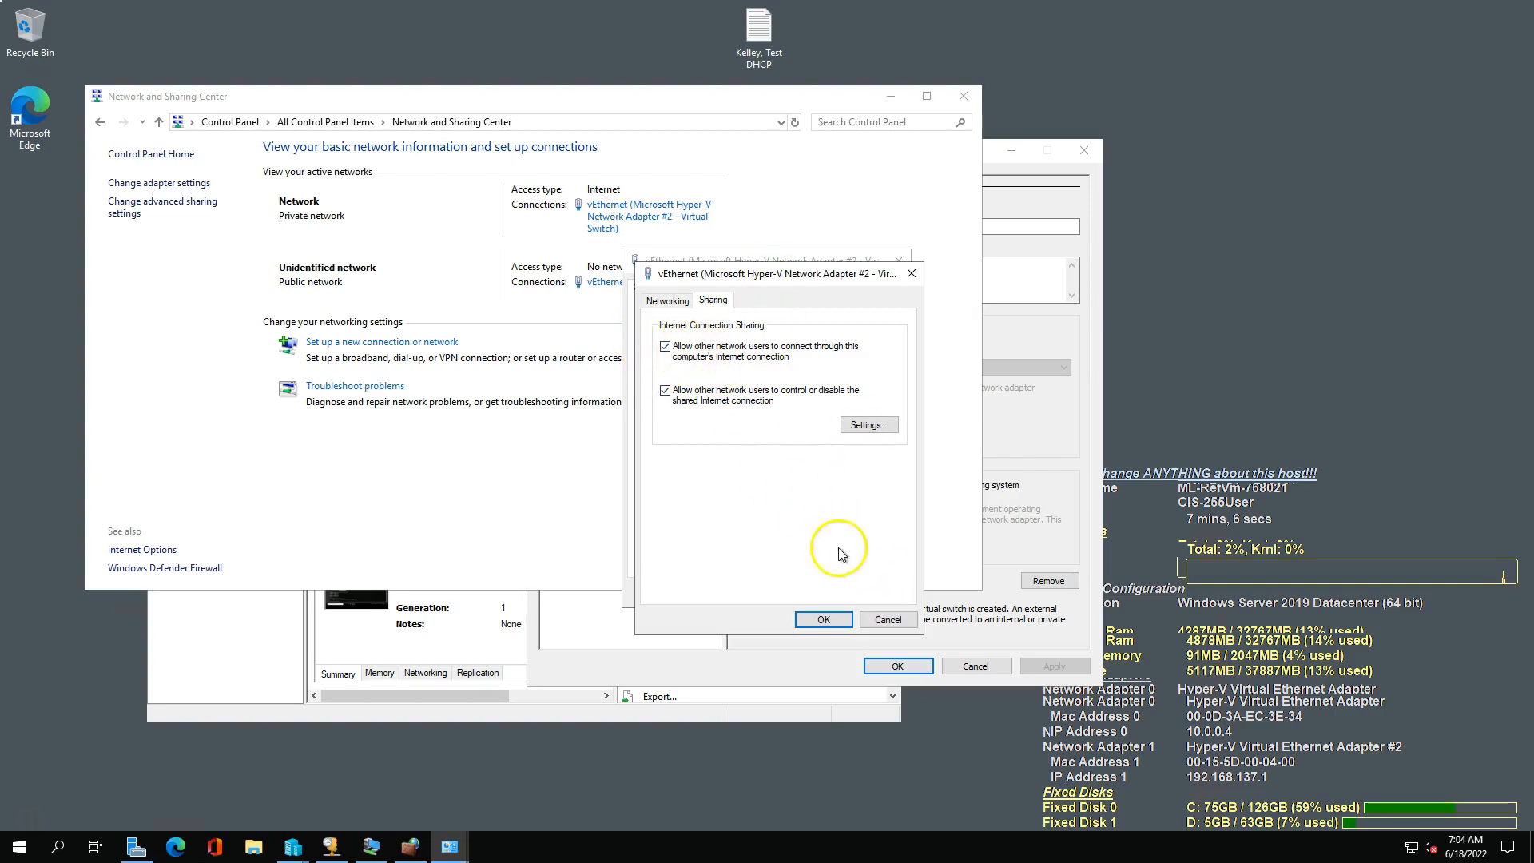
pyautogui.click(889, 620)
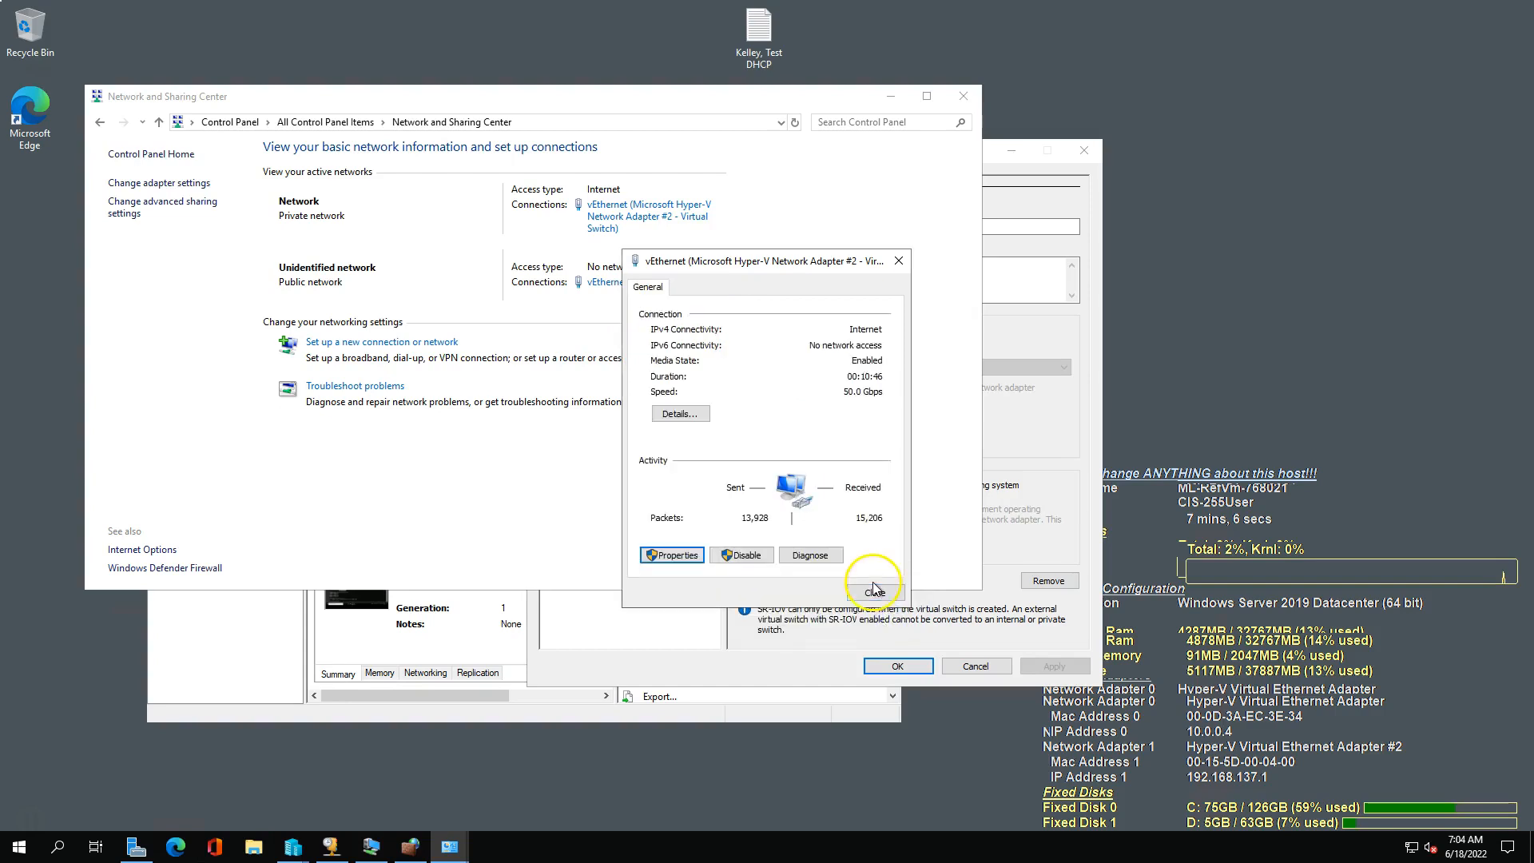
pyautogui.click(874, 592)
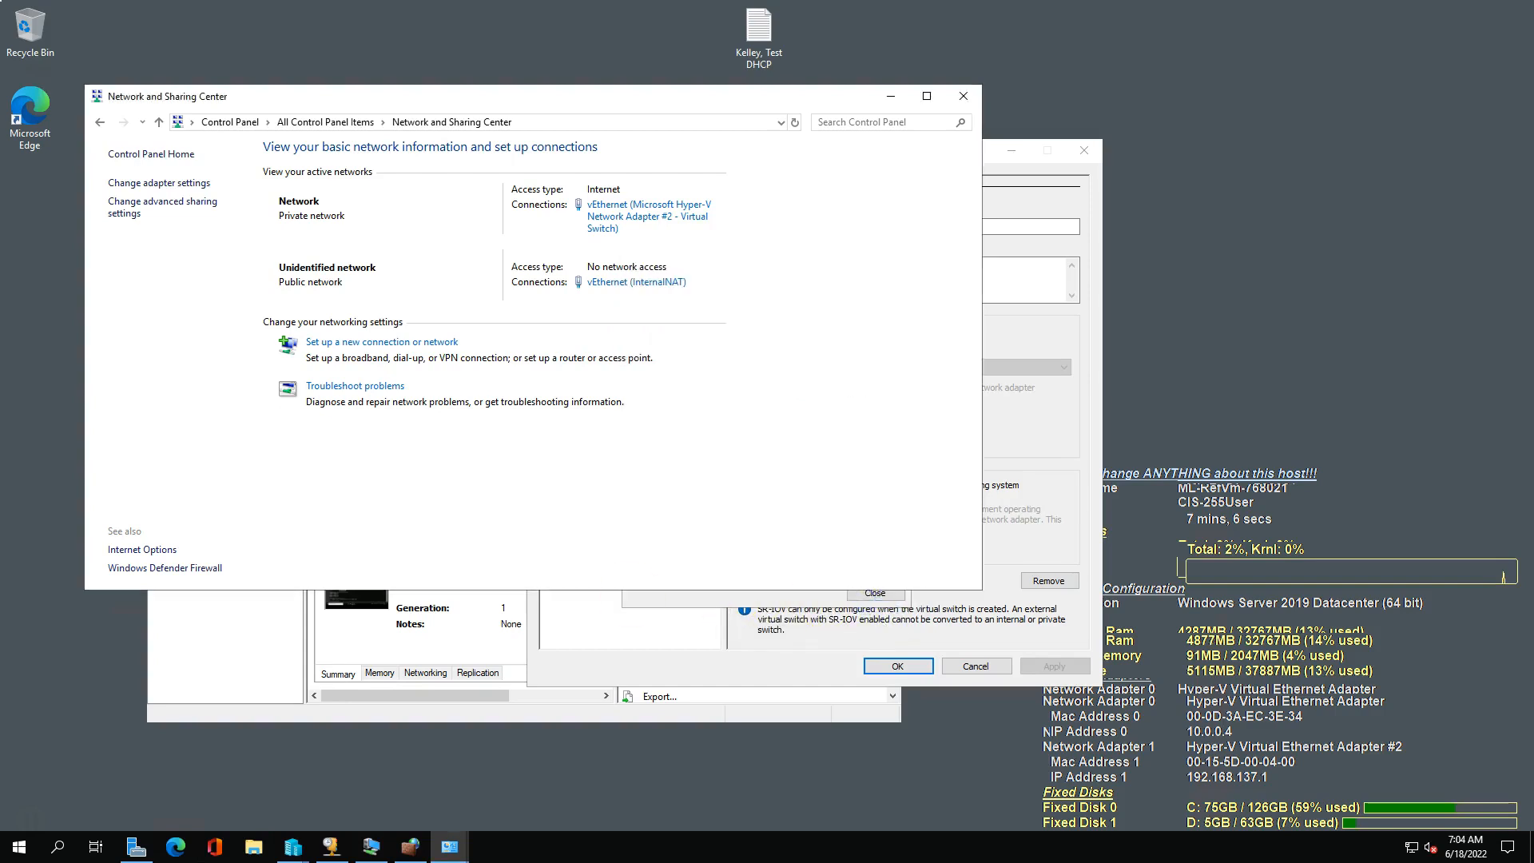
# Read the guide's steps 5 and 6 on the DHCP scope and scope options plus its Testing section, and return to the host.
pyautogui.hotkey('alt', 'Tab')
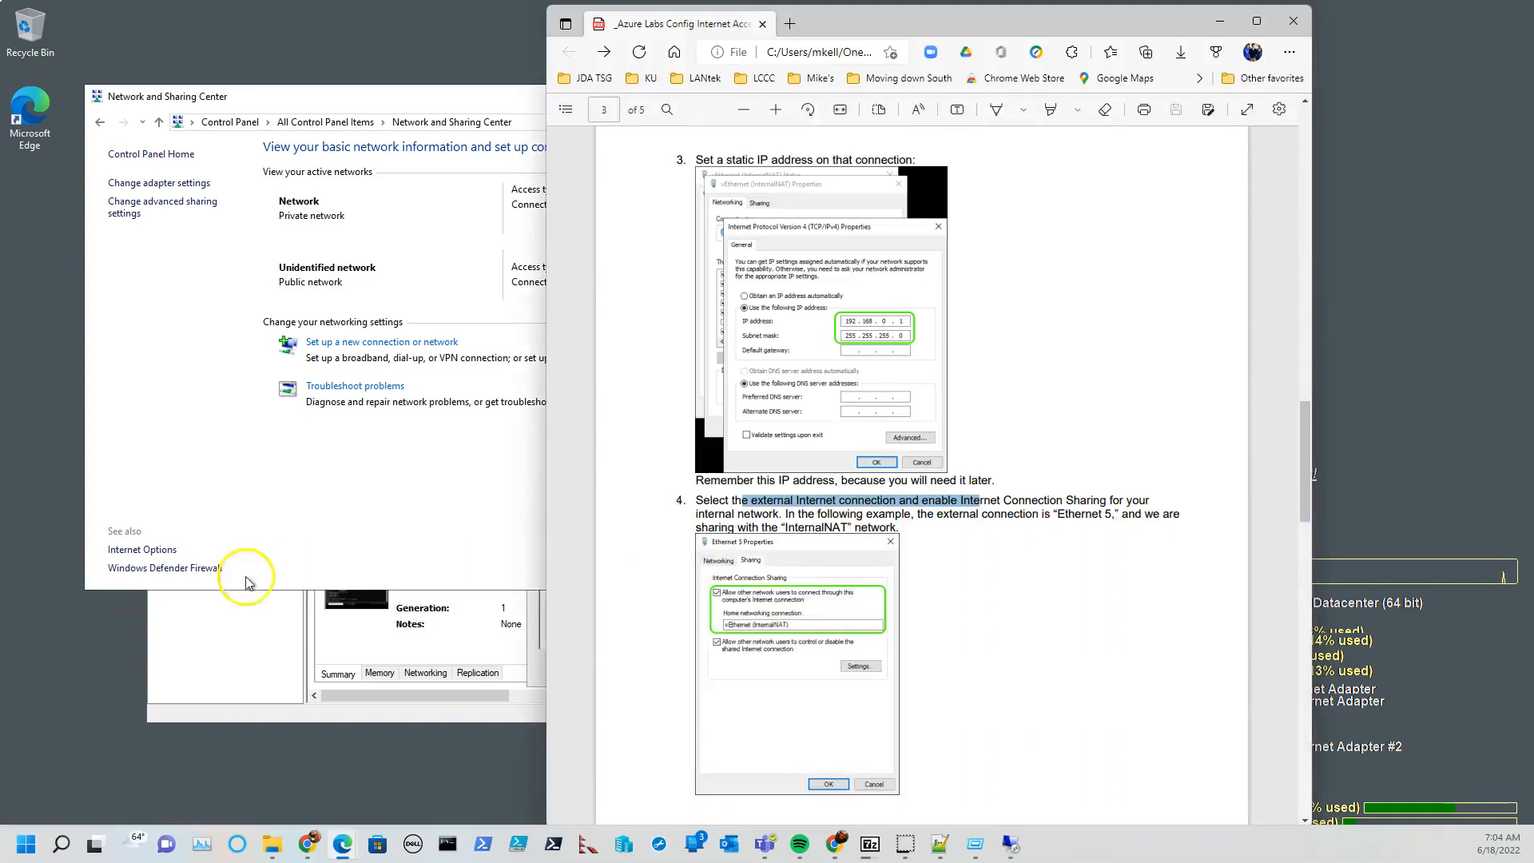
pyautogui.scroll(-3, 1045, 535)
pyautogui.scroll(-7, 991, 499)
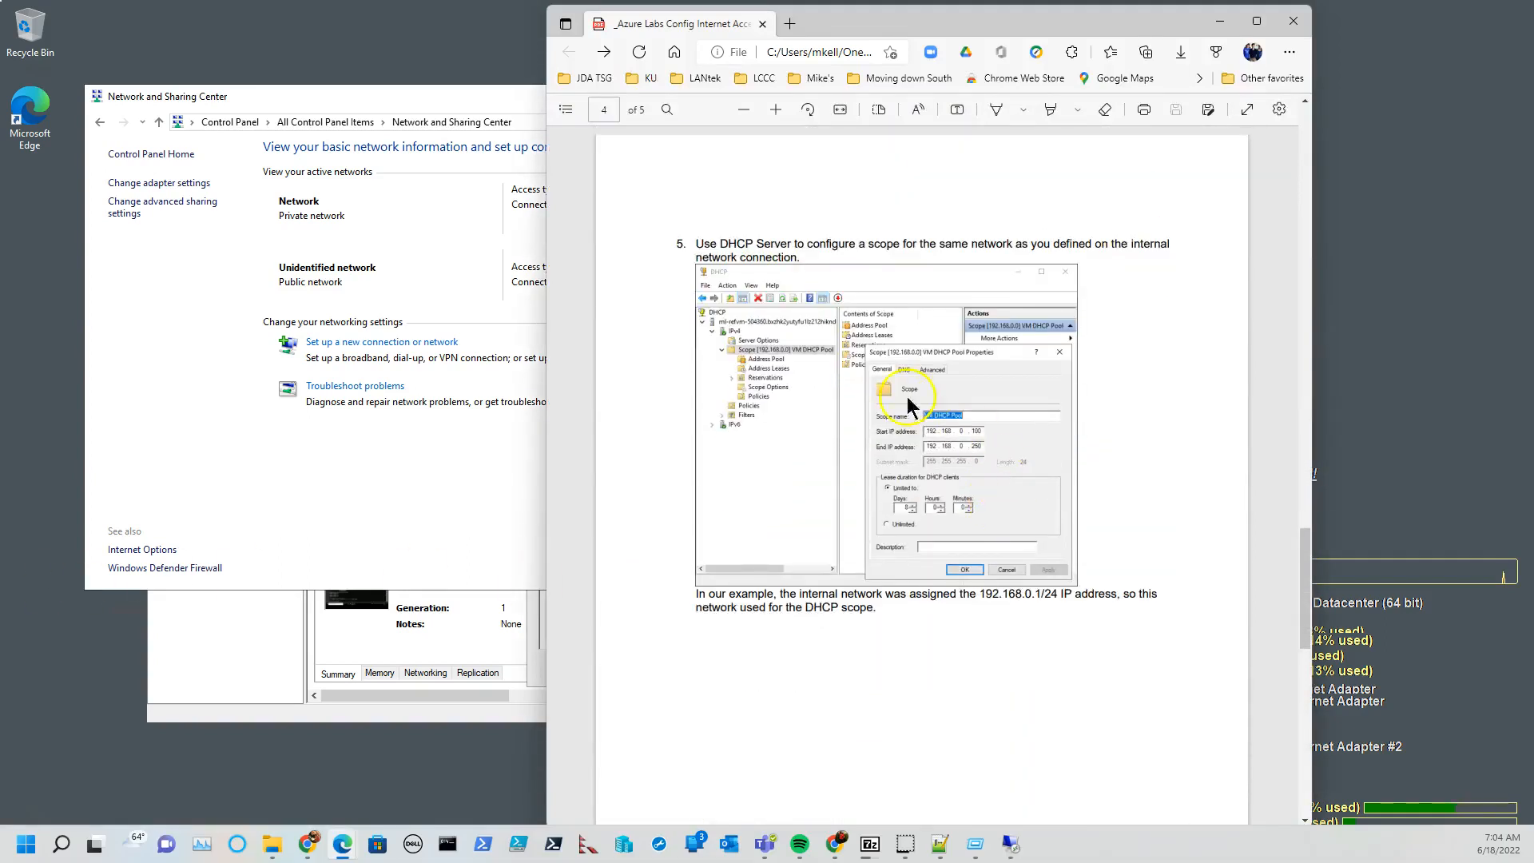
pyautogui.scroll(-2, 1066, 622)
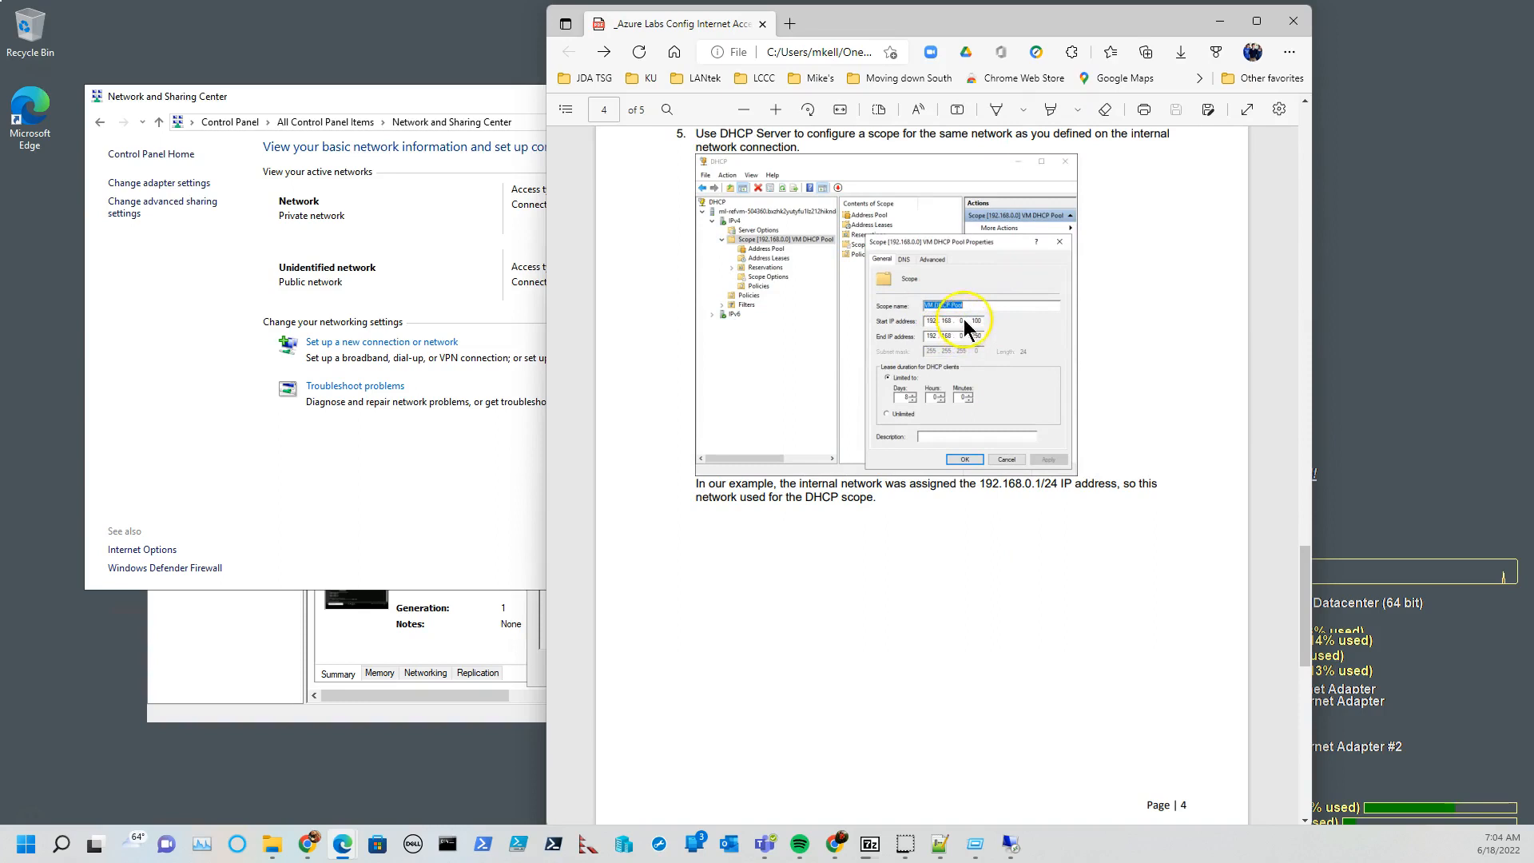
pyautogui.scroll(-10, 973, 391)
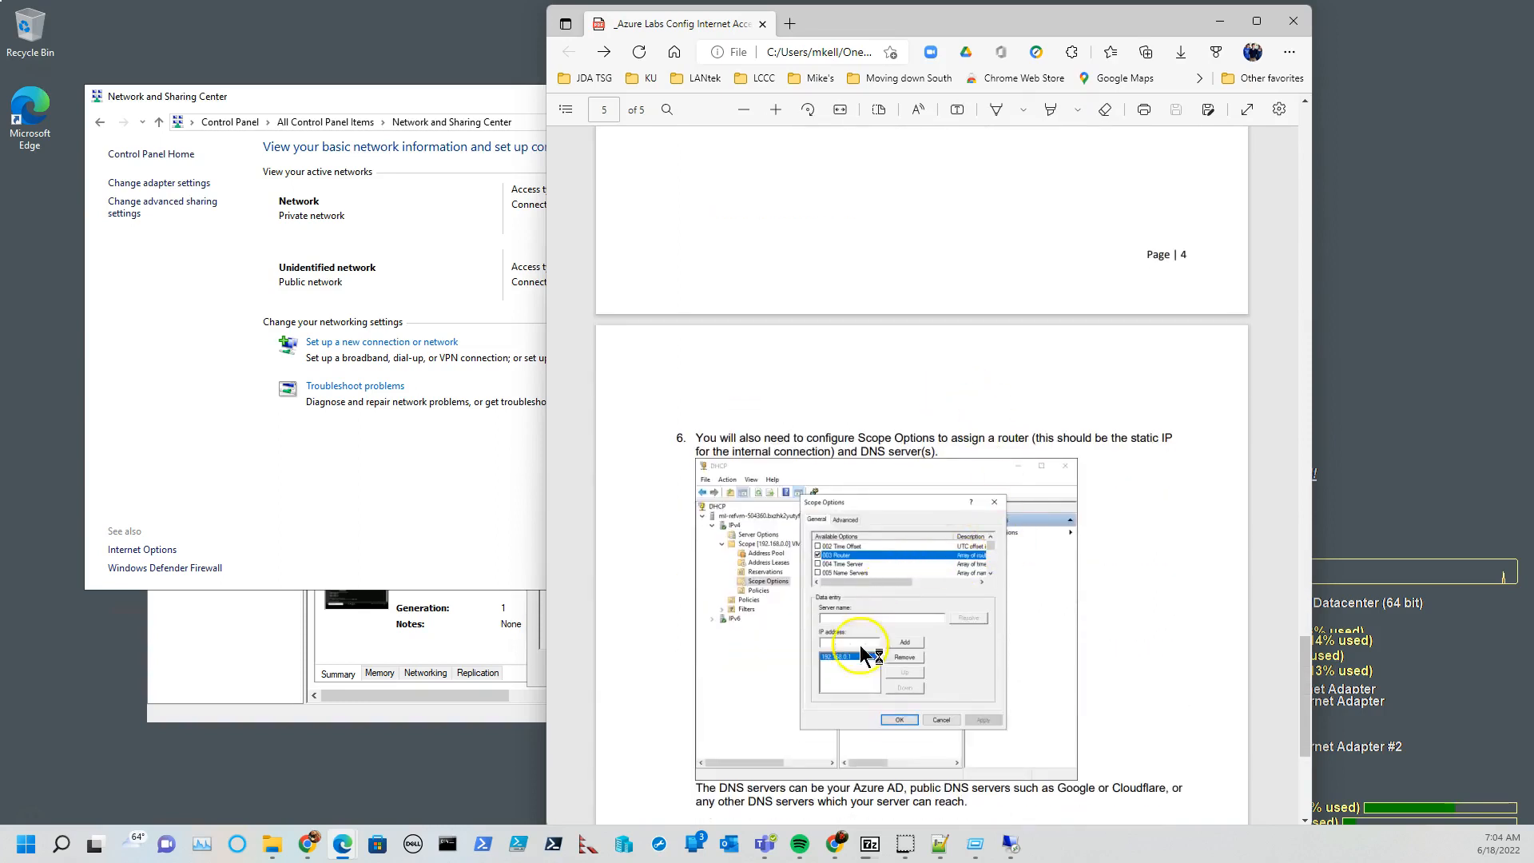
pyautogui.scroll(-3, 863, 658)
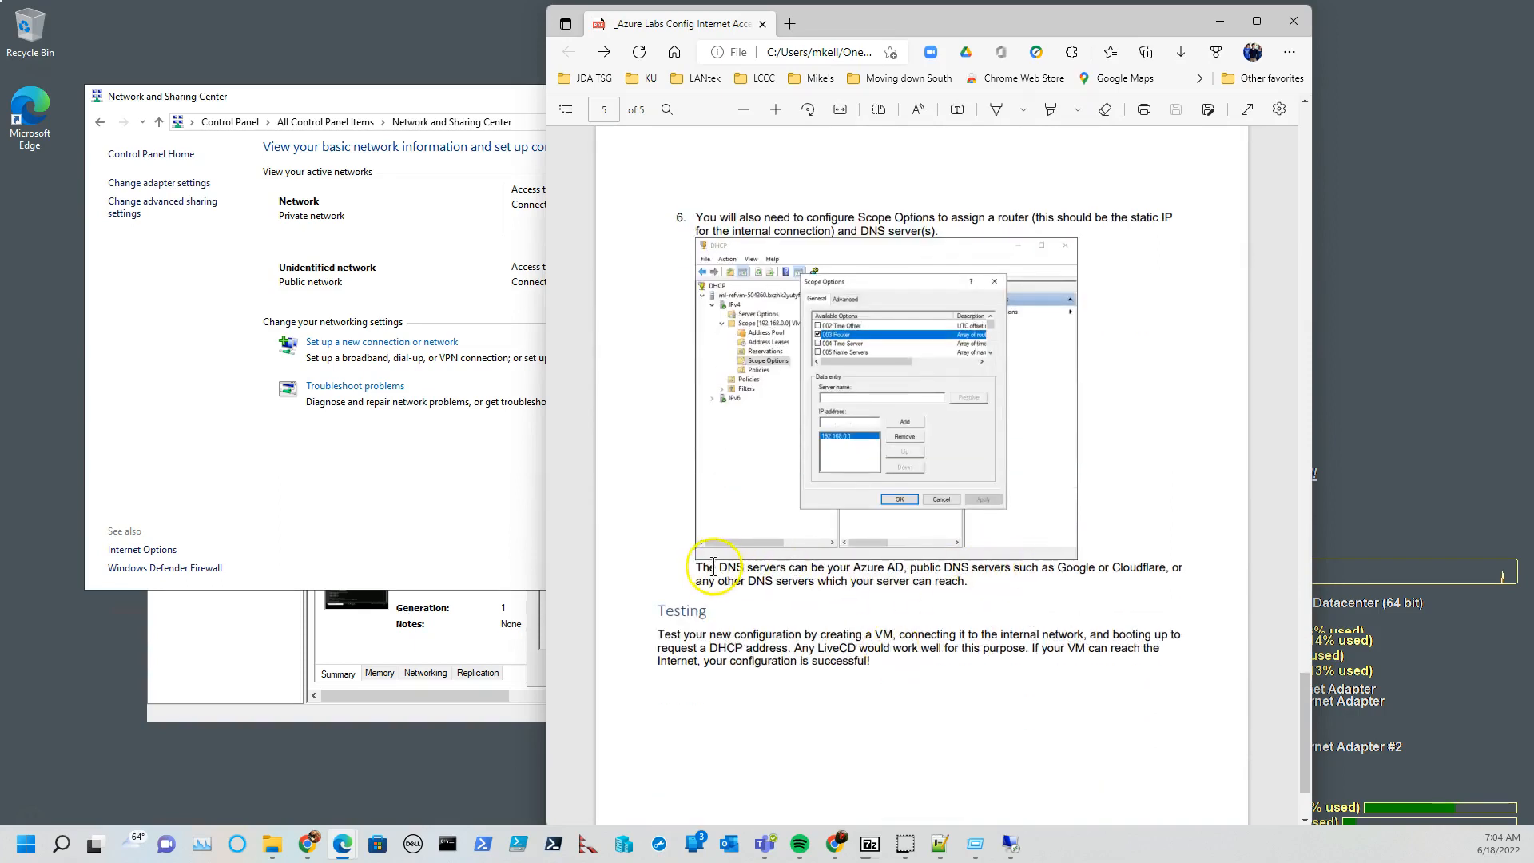
pyautogui.click(495, 543)
# Minimize Network and Sharing Center, bring up the DHCP console and inspect the general and DNS properties of InternalNAT-scope.
pyautogui.click(892, 98)
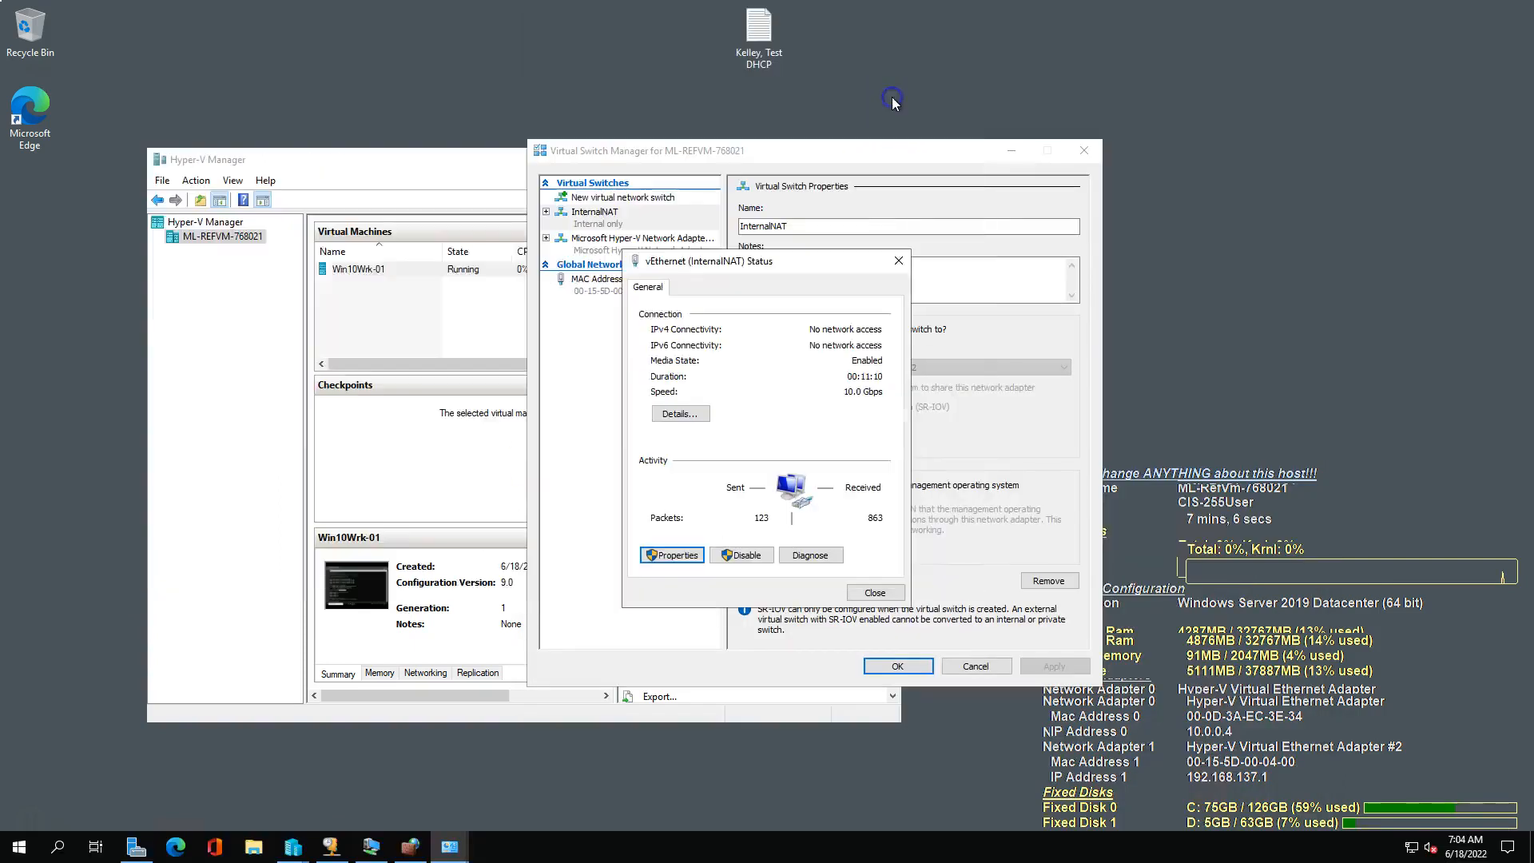
pyautogui.click(331, 844)
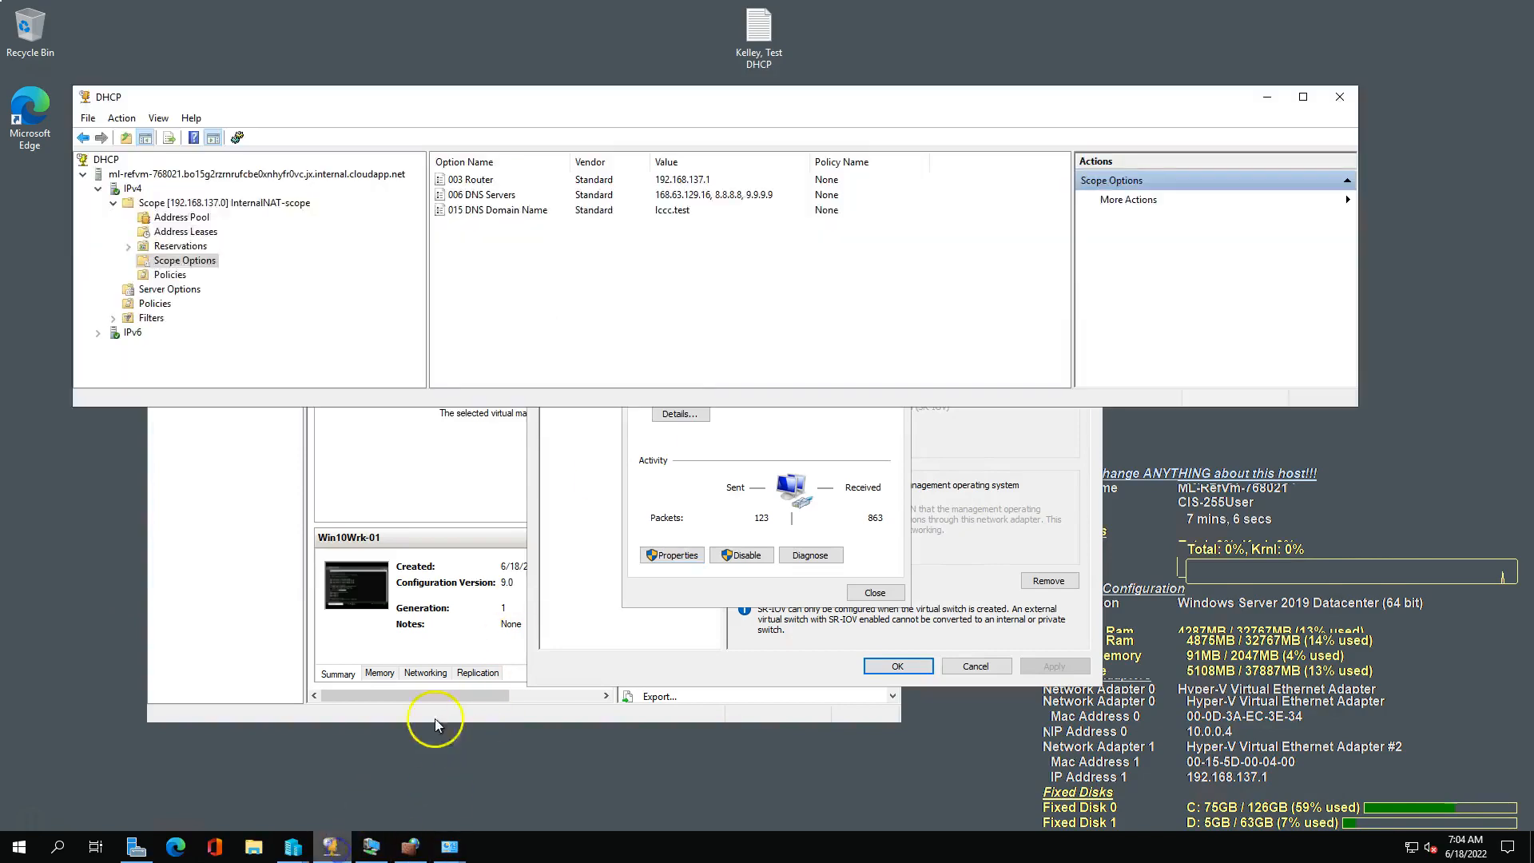
pyautogui.rightClick(163, 205)
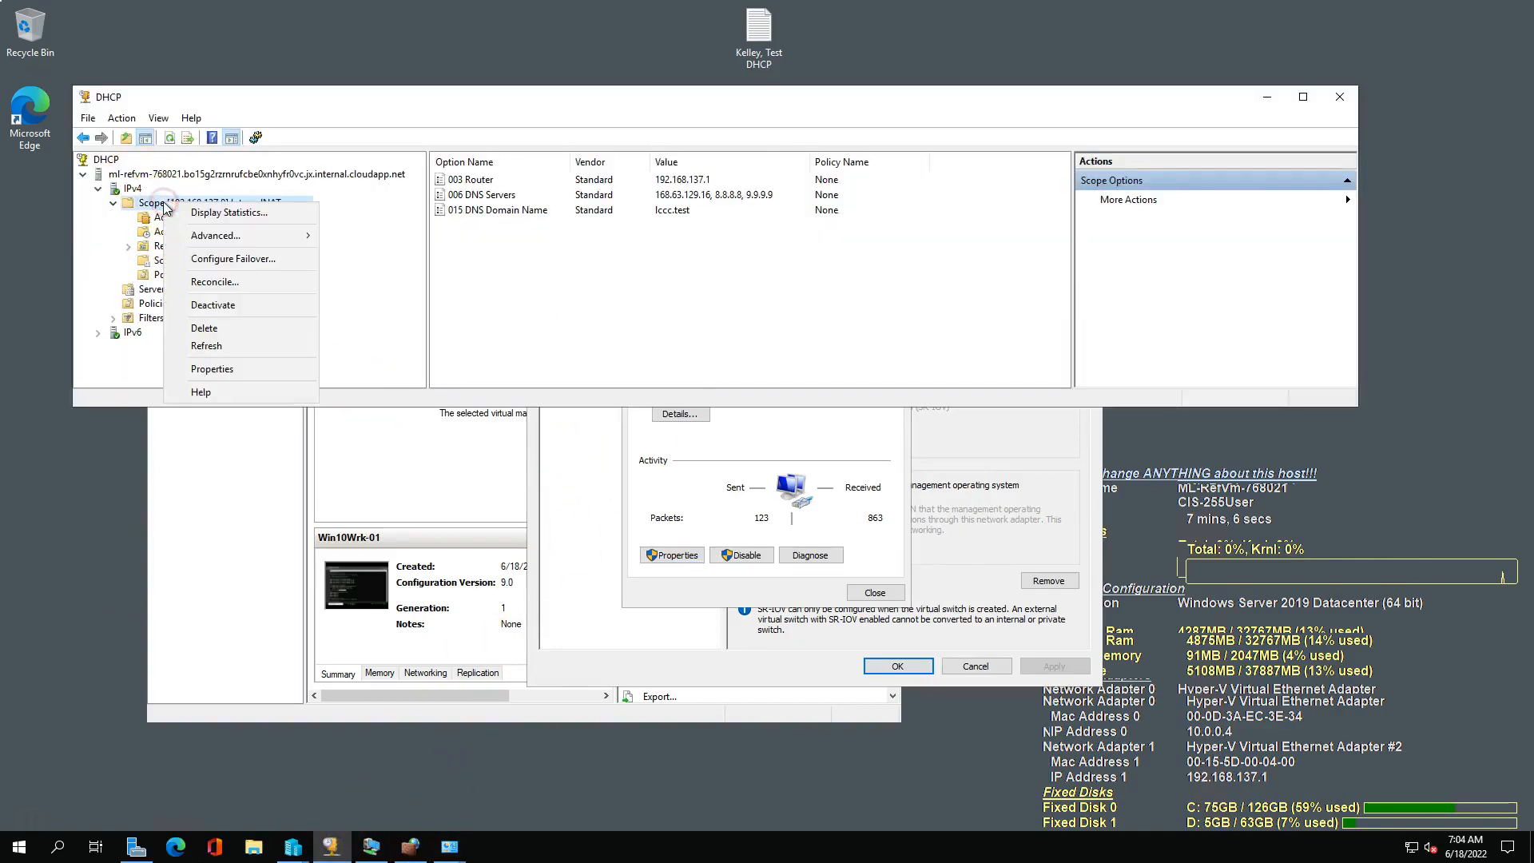
pyautogui.click(211, 369)
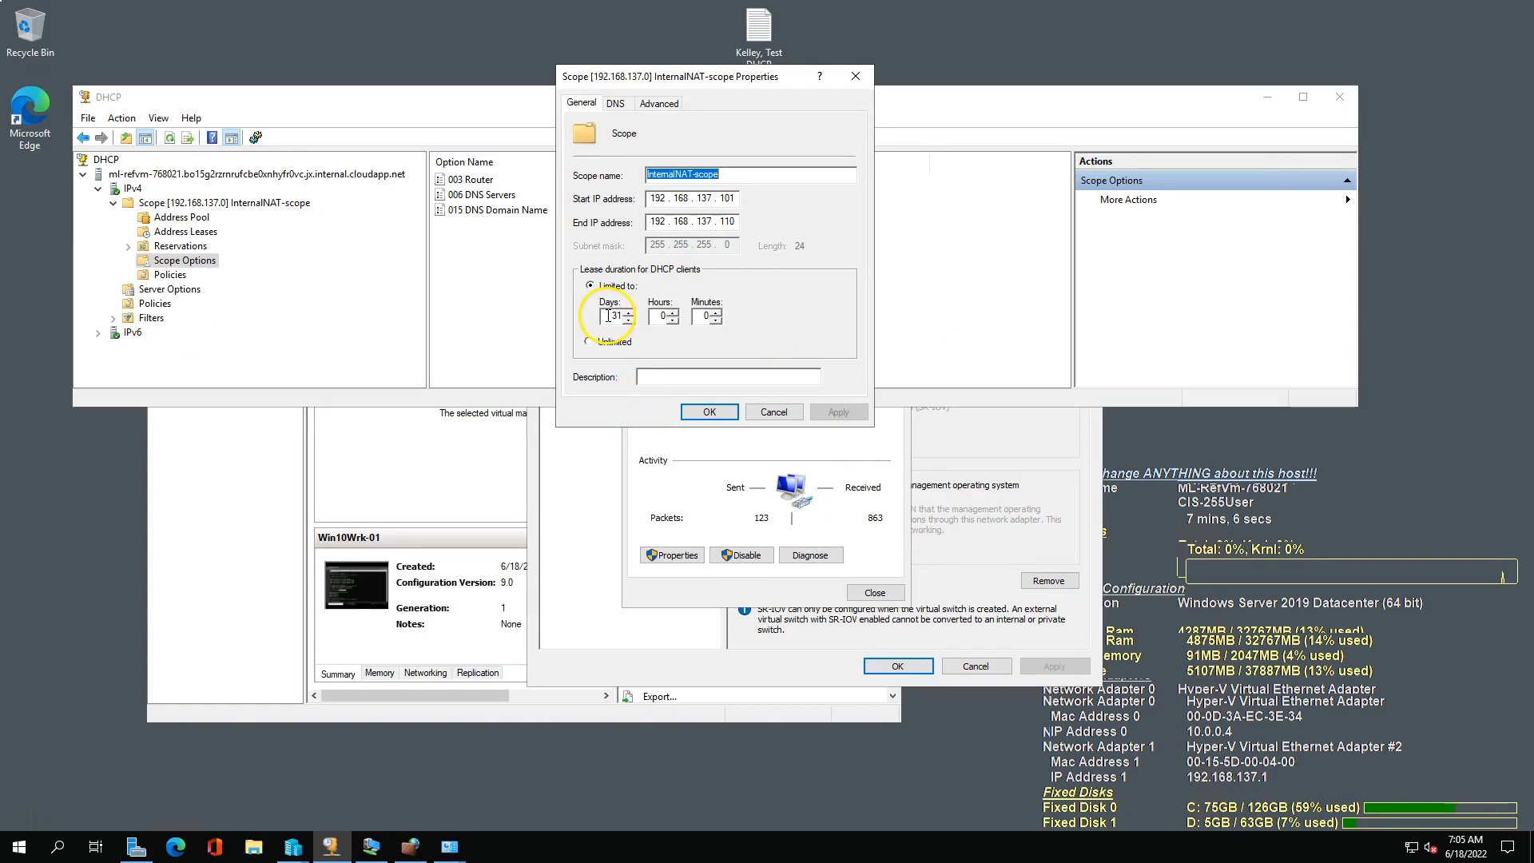
pyautogui.click(615, 103)
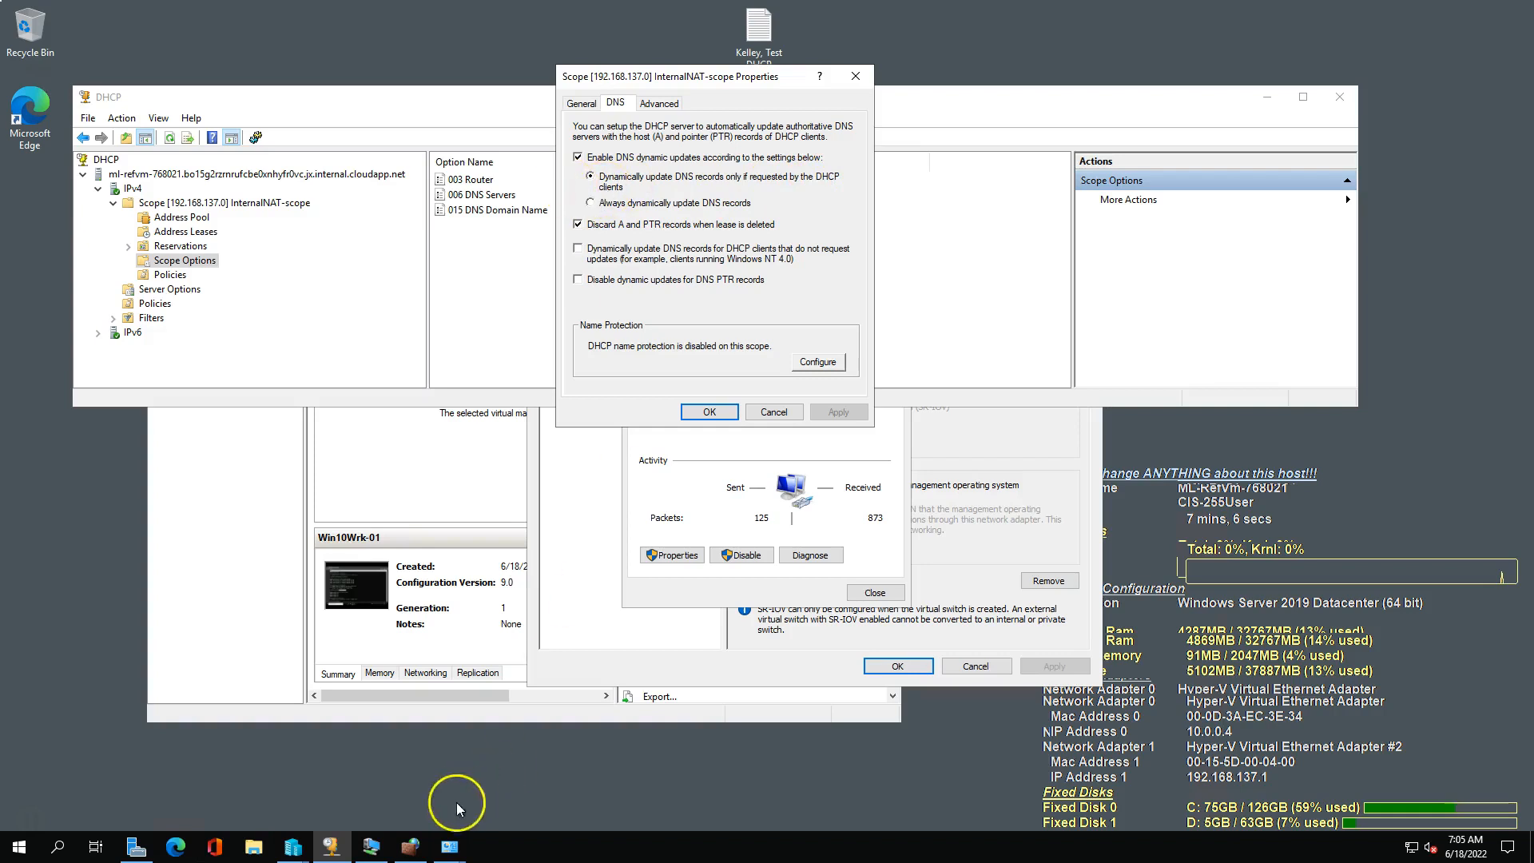
# Switch to the Win10Wrk-01 VM, clear its Command Prompt and run "ipconfig /all".
pyautogui.click(372, 848)
pyautogui.click(600, 577)
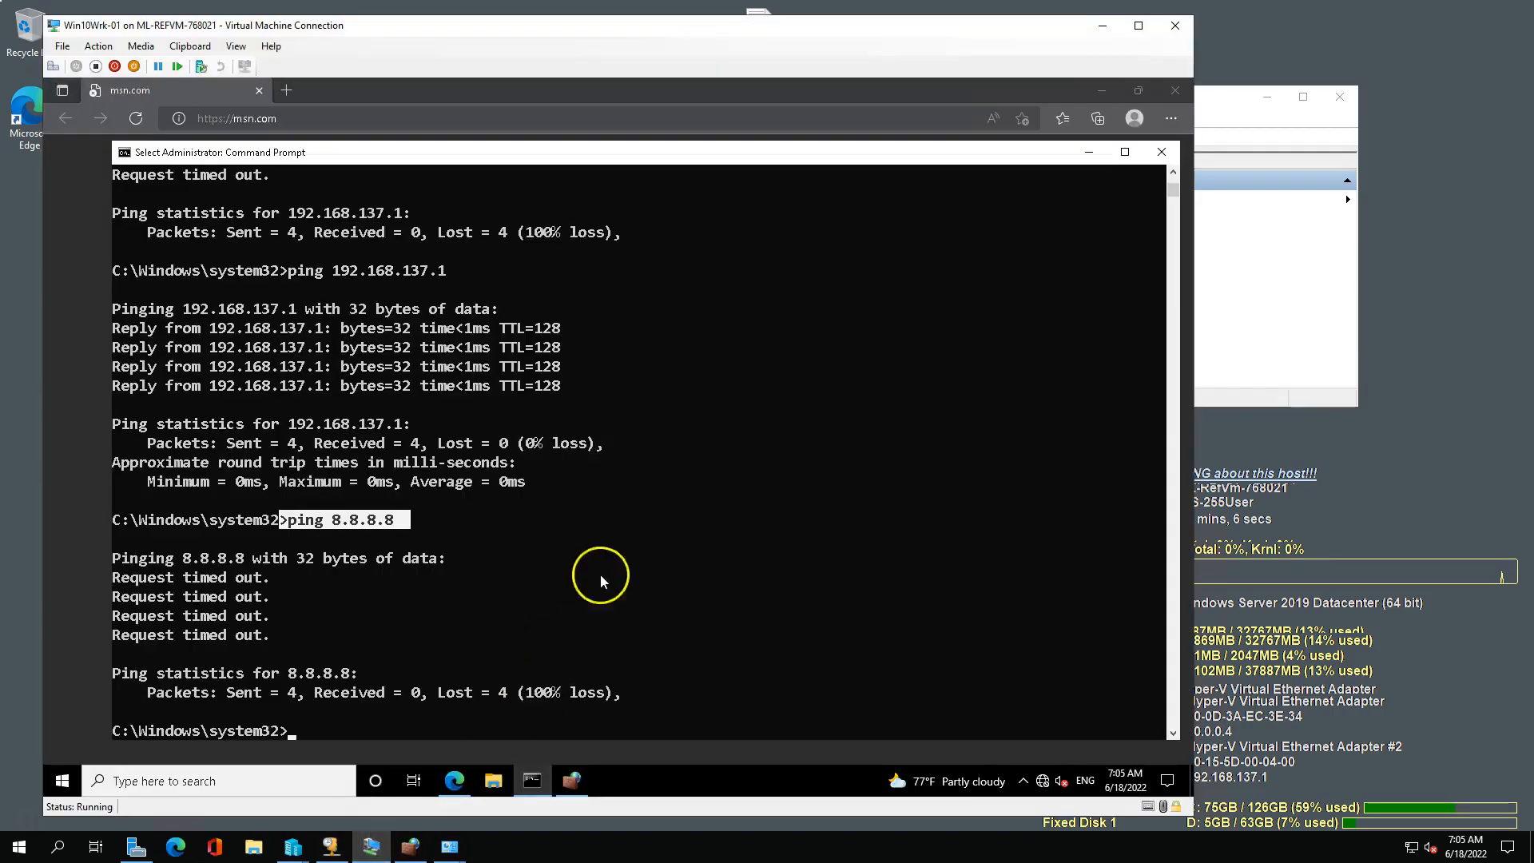
pyautogui.click(667, 572)
pyautogui.write('cls')
pyautogui.press('Return')
pyautogui.write('ipconfig /all')
pyautogui.press('BackSpace')
pyautogui.press('BackSpace')
pyautogui.write('ll')
pyautogui.press('Return')
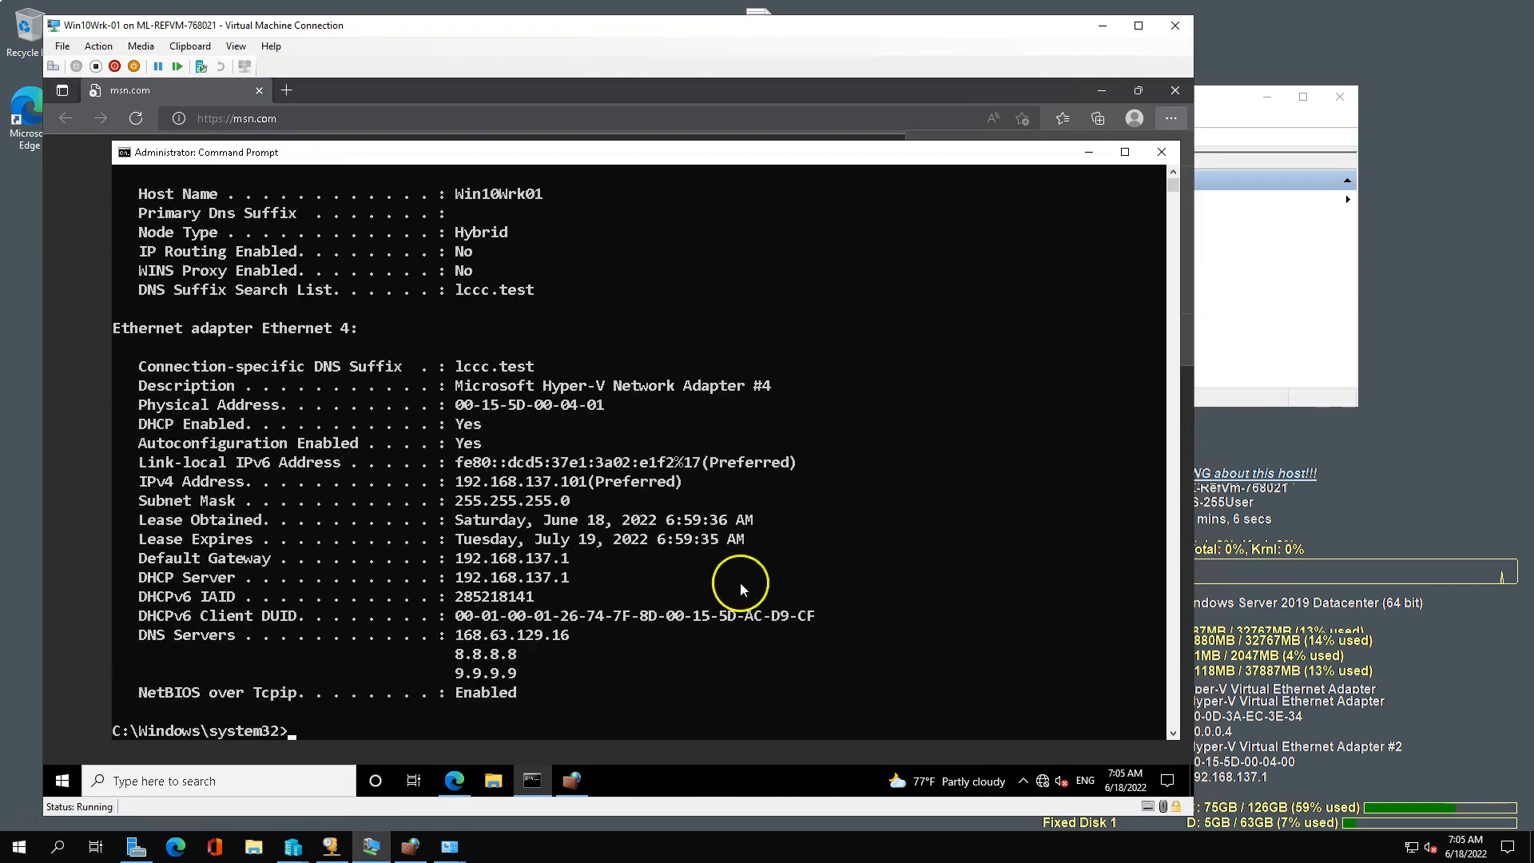
# Highlight the DNS server addresses in the VM's ipconfig output and bring up the msn.com page in Edge.
pyautogui.moveTo(455, 634); pyautogui.dragTo(559, 673)
pyautogui.moveTo(559, 676); pyautogui.dragTo(520, 677)
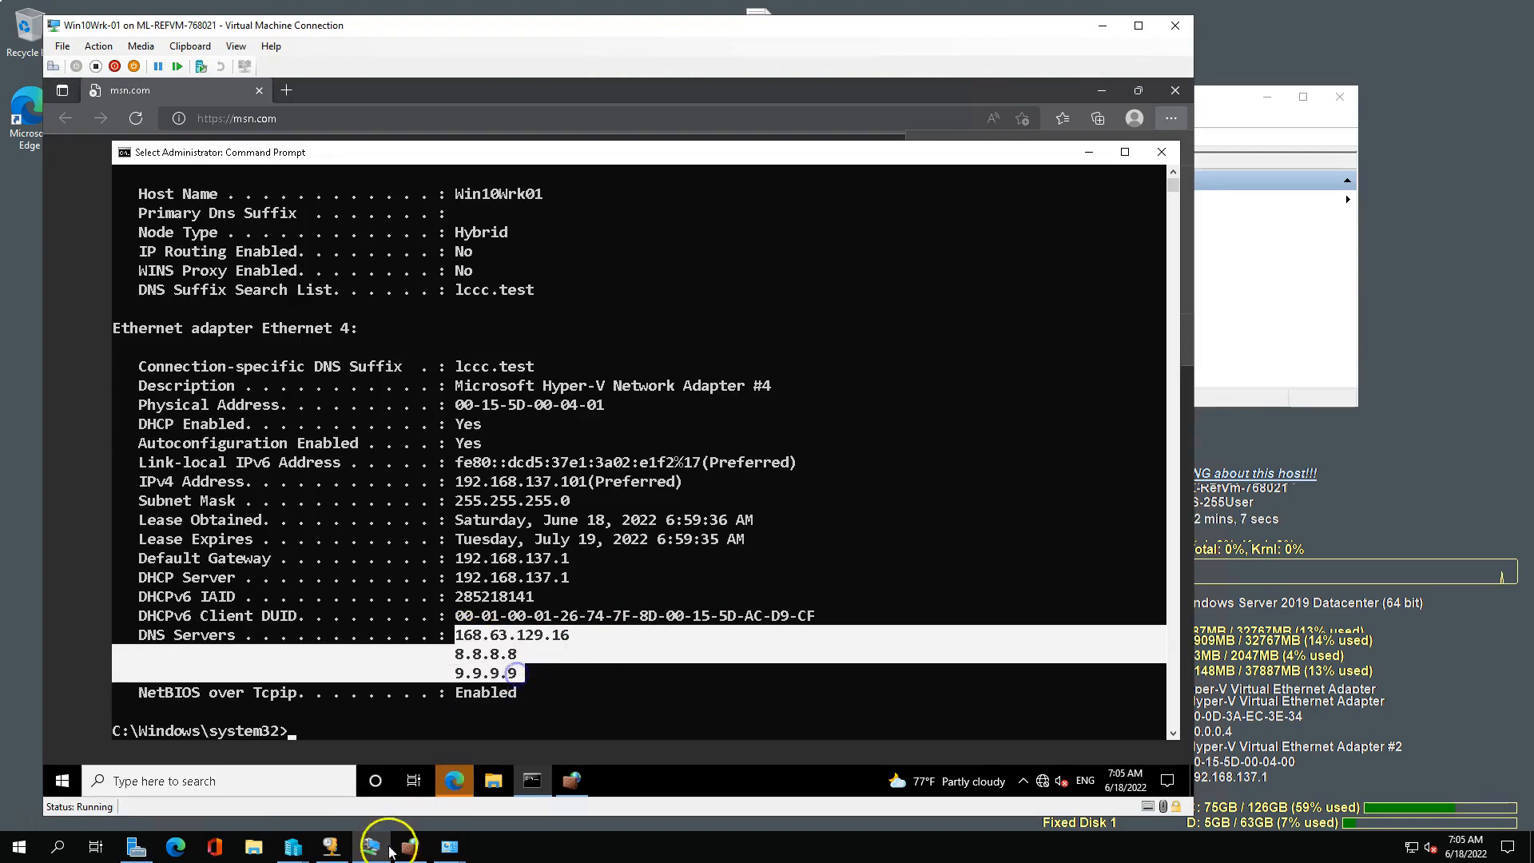
pyautogui.click(457, 782)
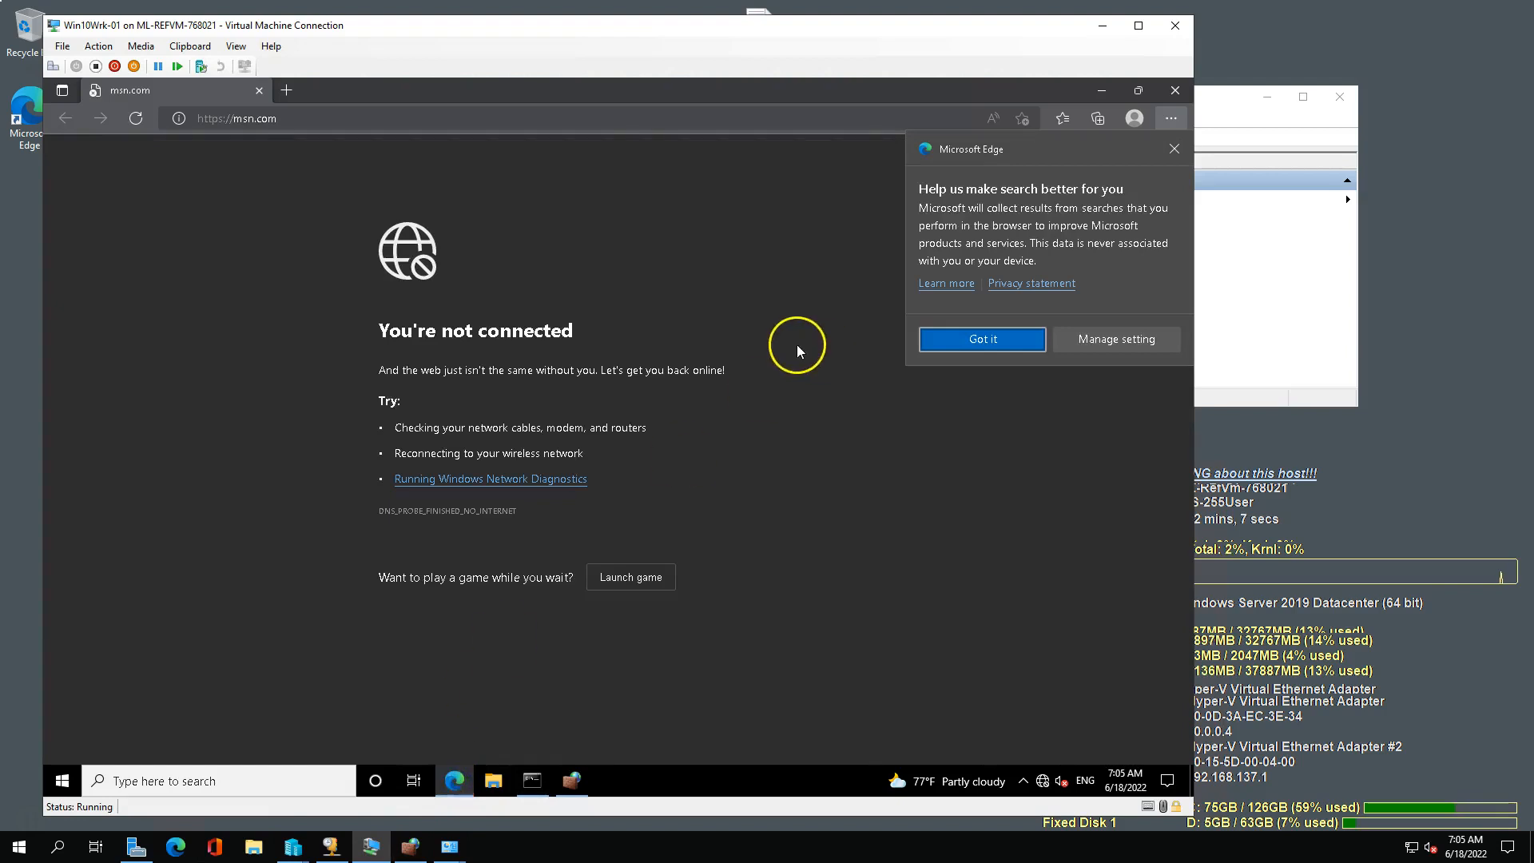
# Minimize the VM window, check the advanced properties of InternalNAT-scope and close them without changes.
pyautogui.click(1104, 27)
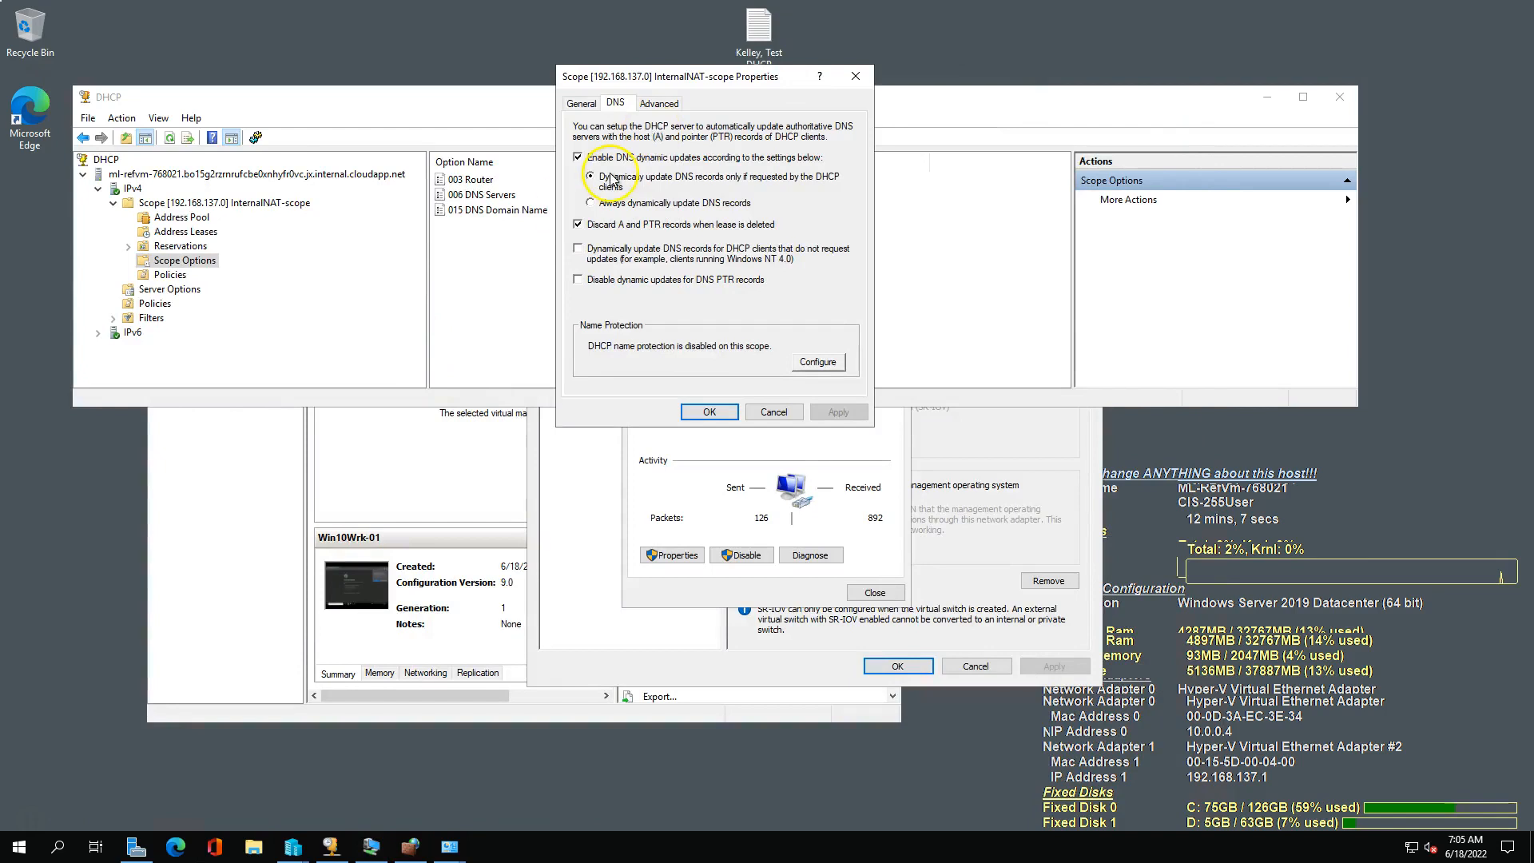
pyautogui.click(660, 103)
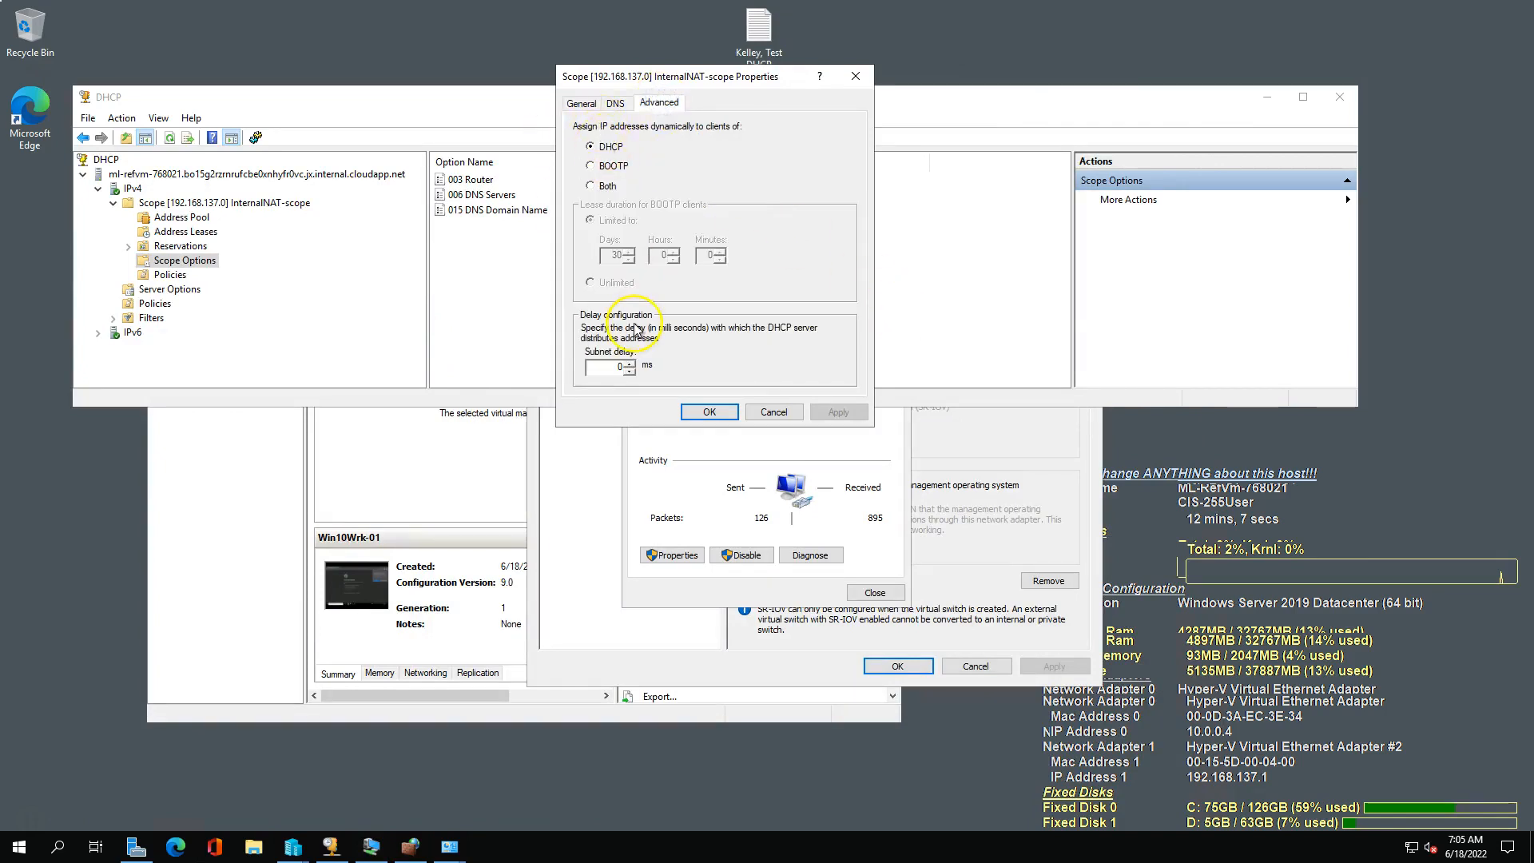
pyautogui.click(774, 413)
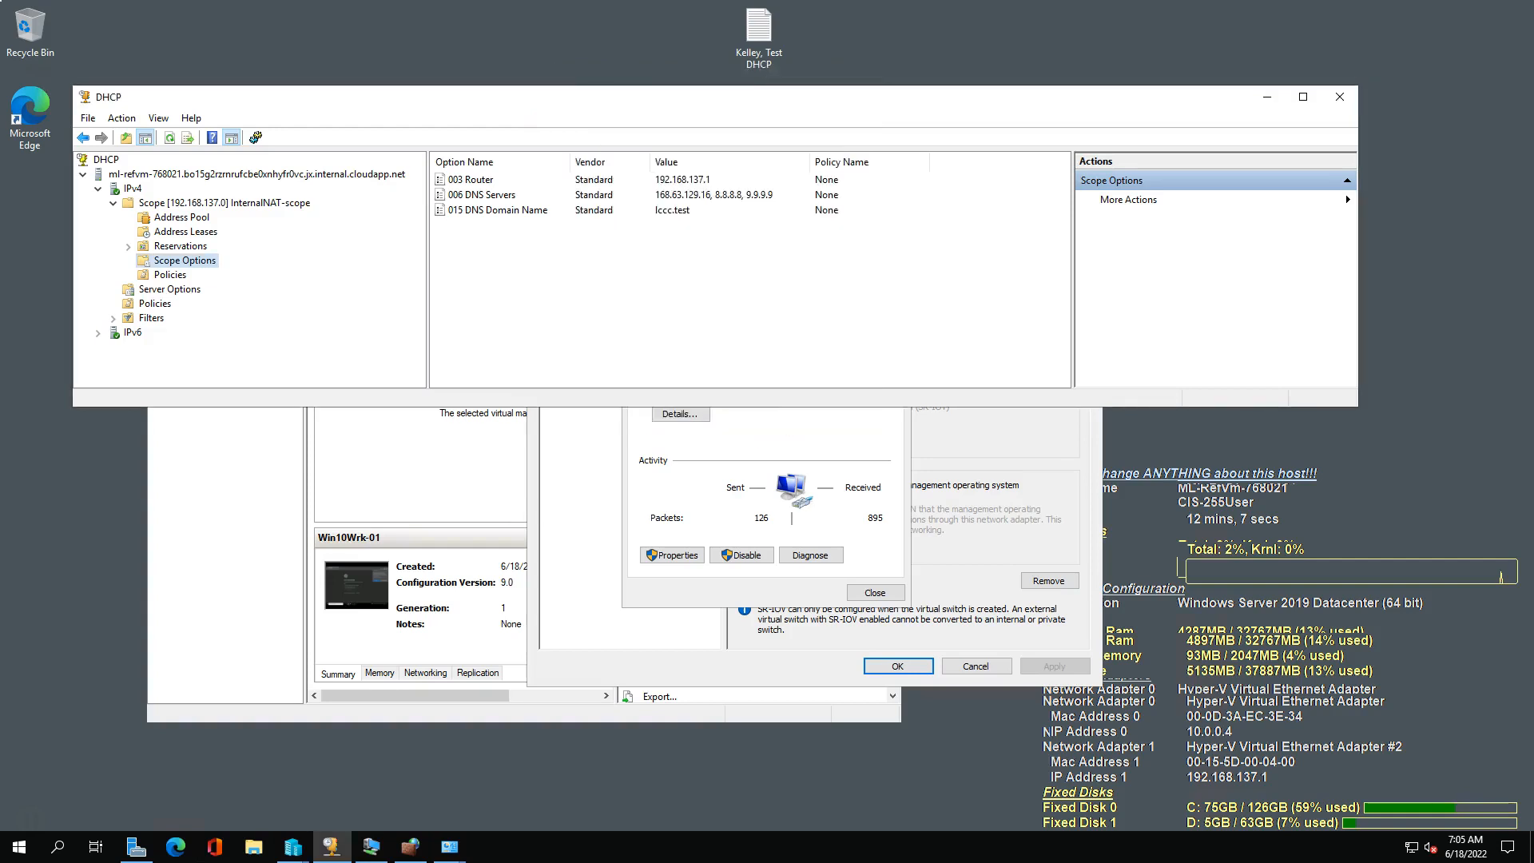
# Review the guide from the connection sharing example through the DHCP scope, scope options and Testing sections, and return to the host.
pyautogui.hotkey('alt', 'Tab')
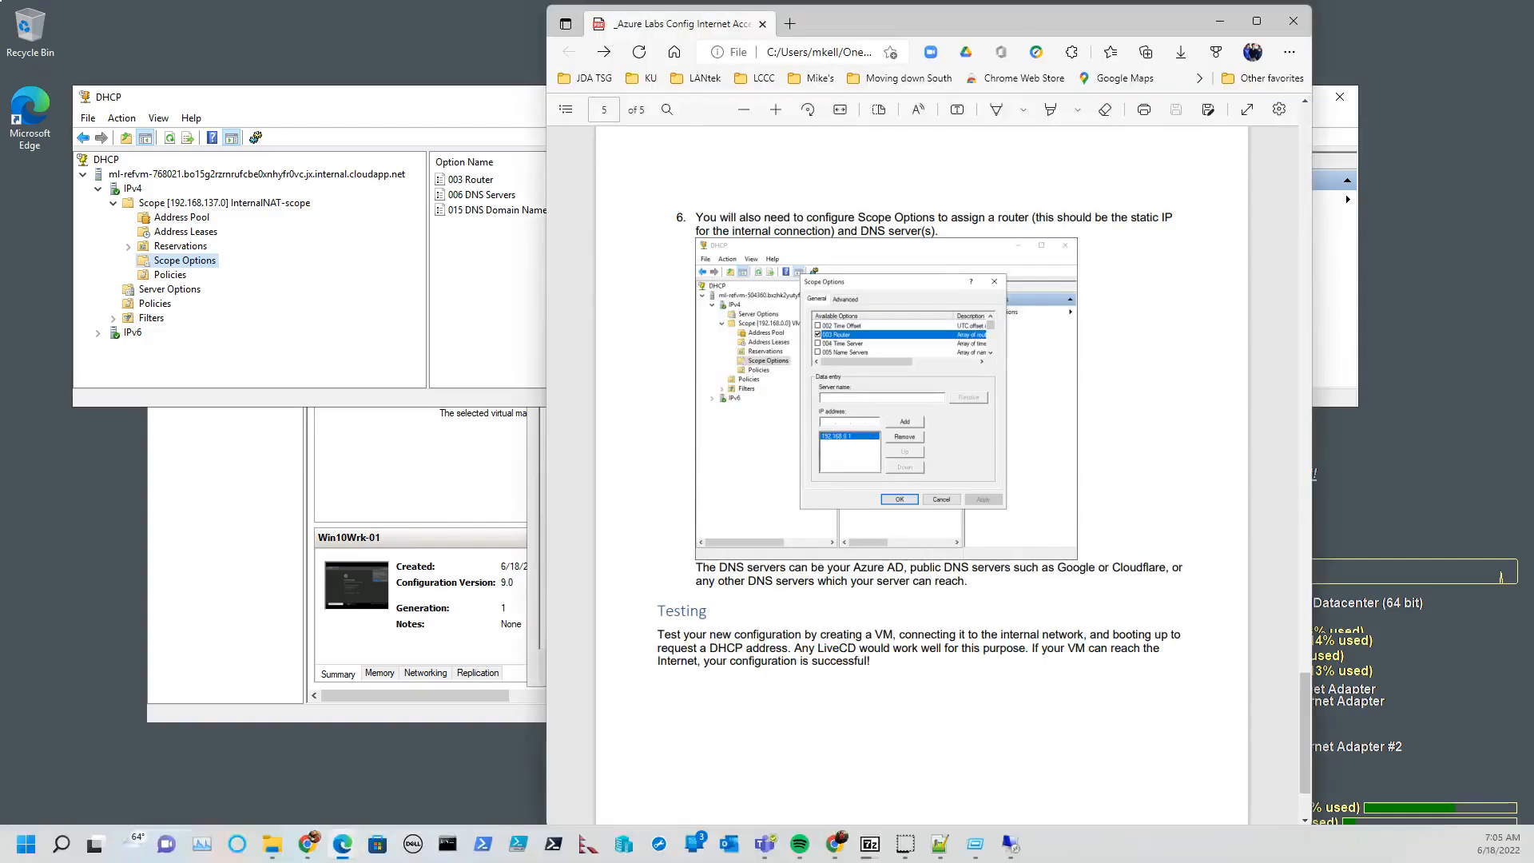
pyautogui.scroll(-2, 827, 584)
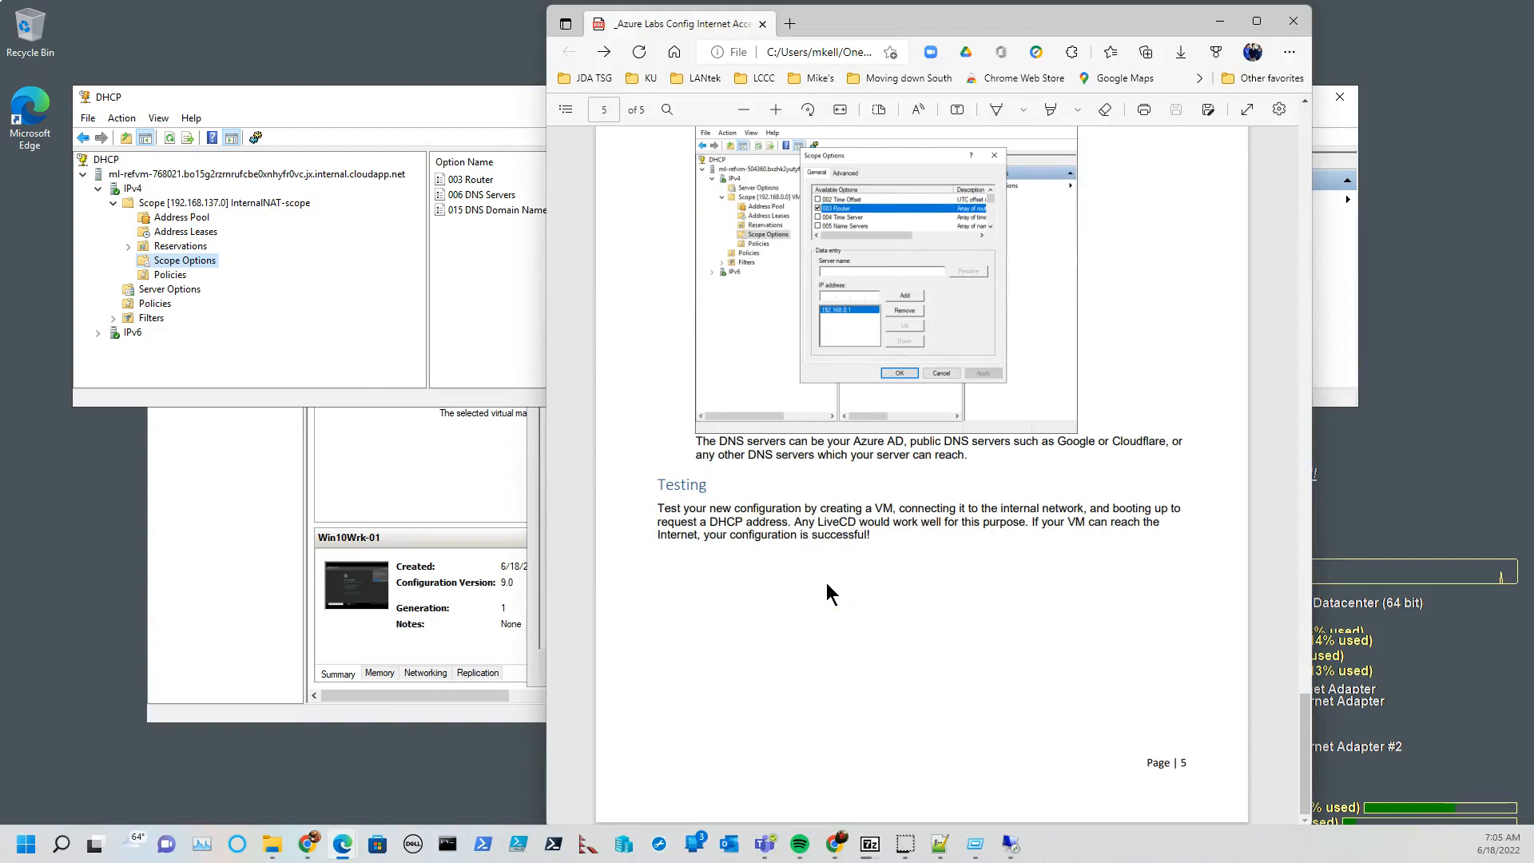
pyautogui.scroll(4, 827, 584)
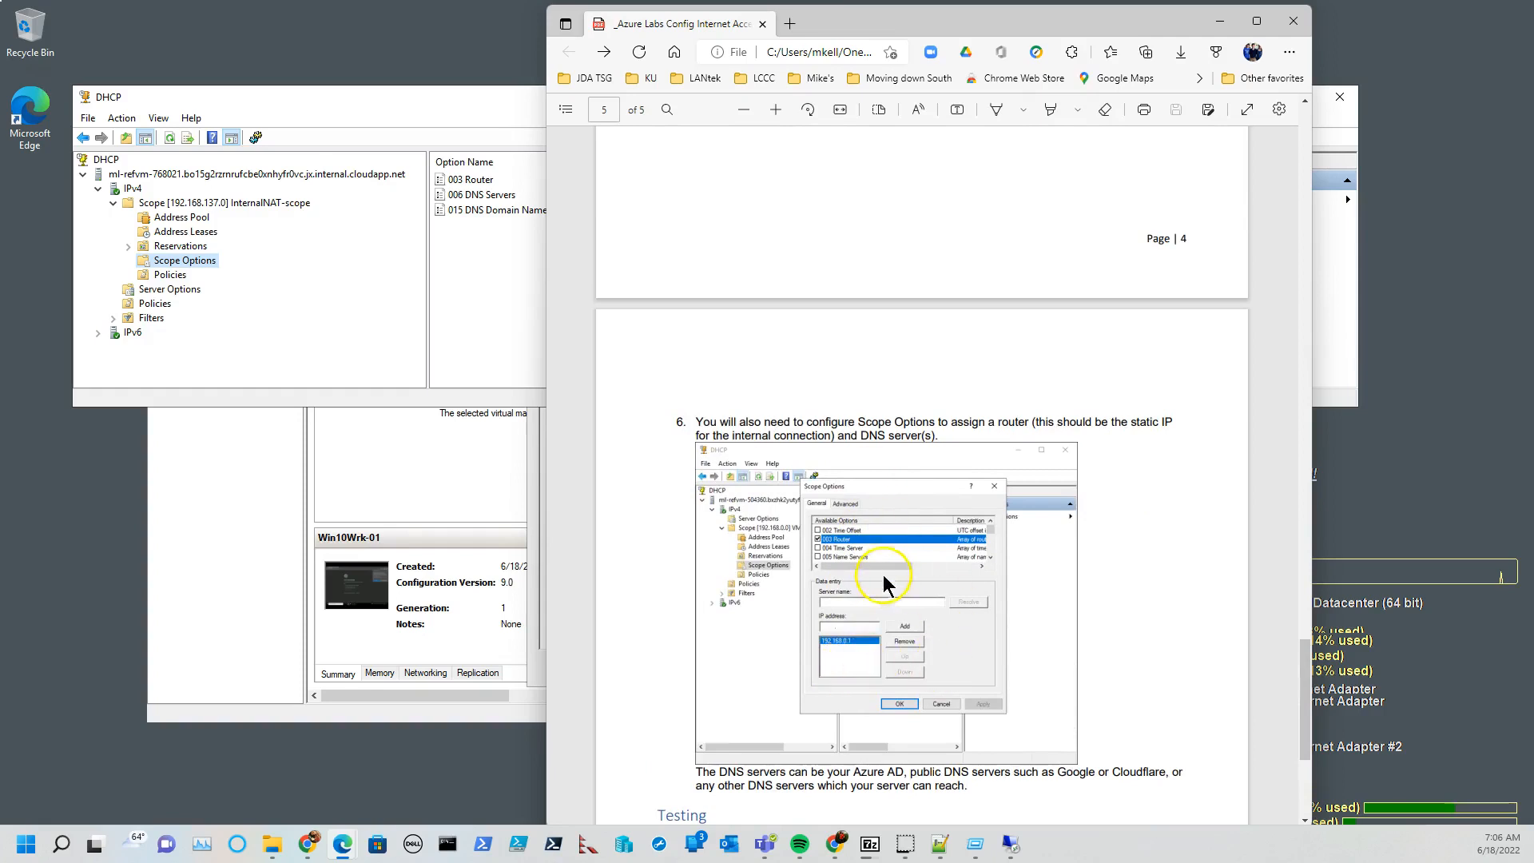
pyautogui.scroll(10, 892, 580)
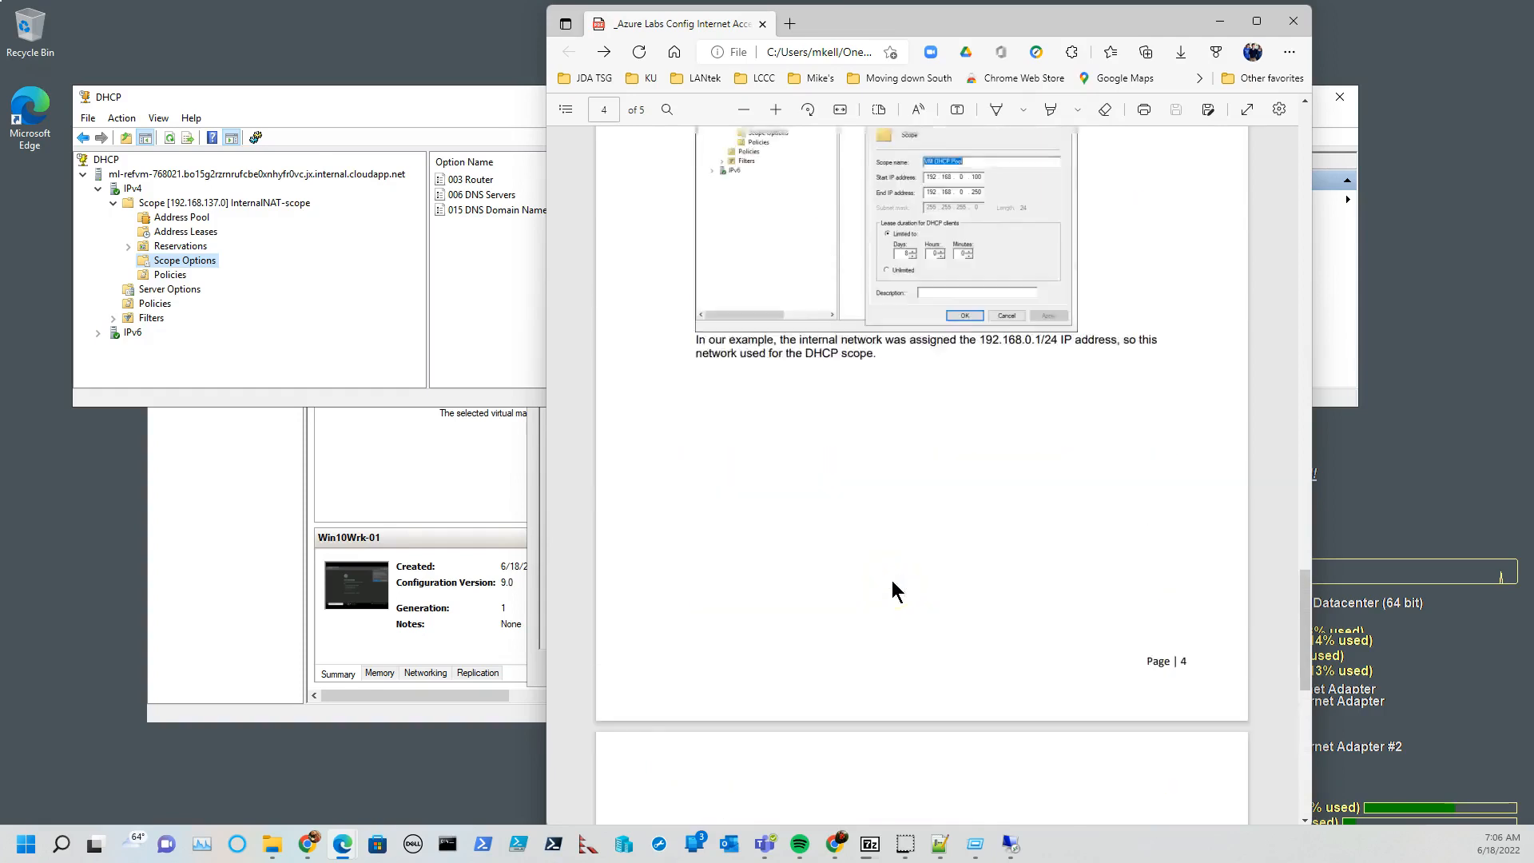
pyautogui.scroll(5, 891, 580)
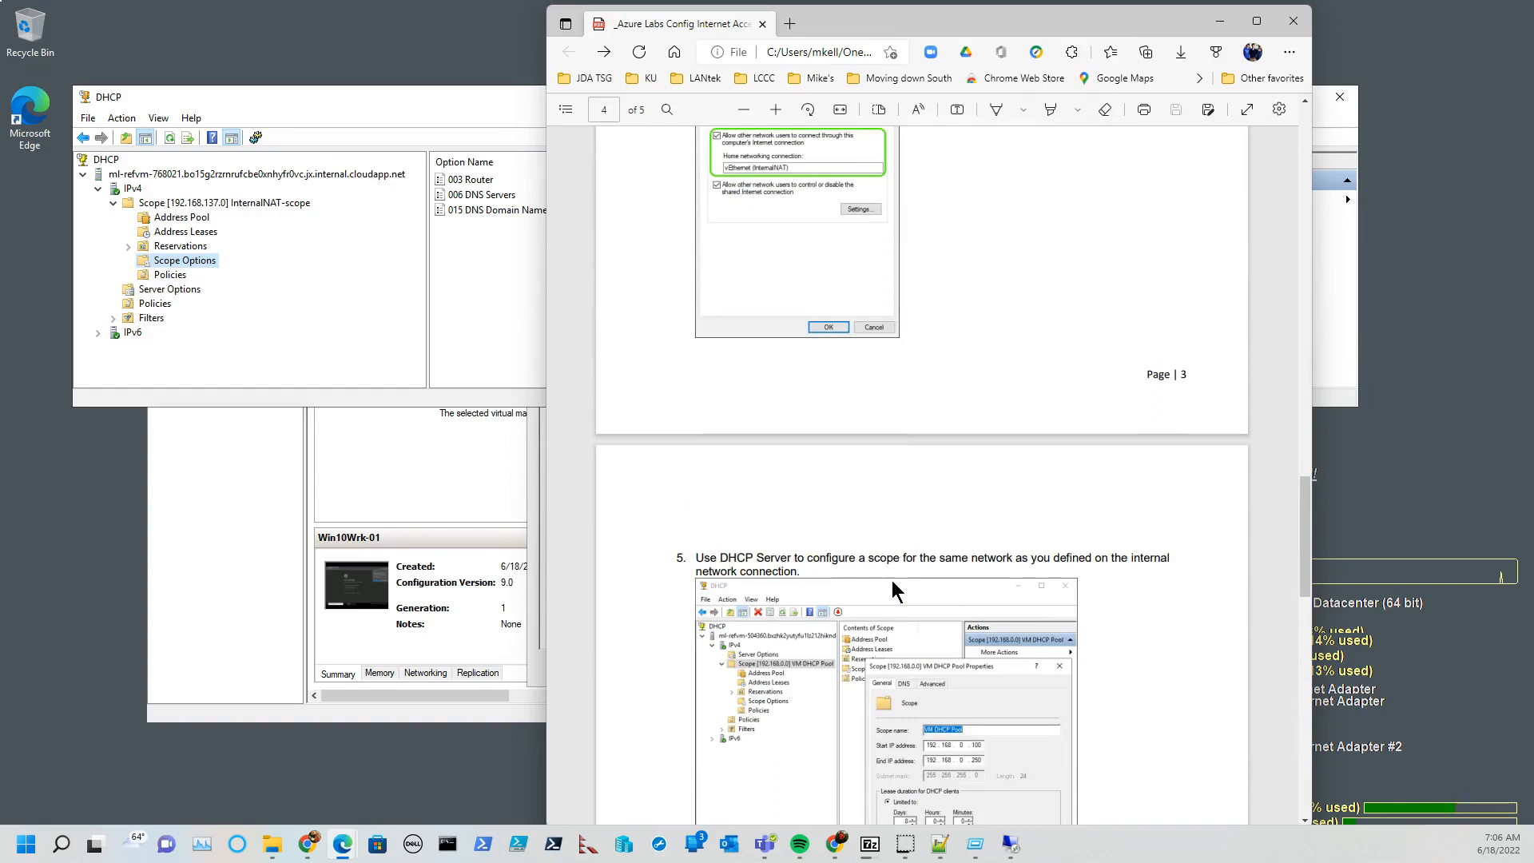
pyautogui.scroll(-6, 891, 581)
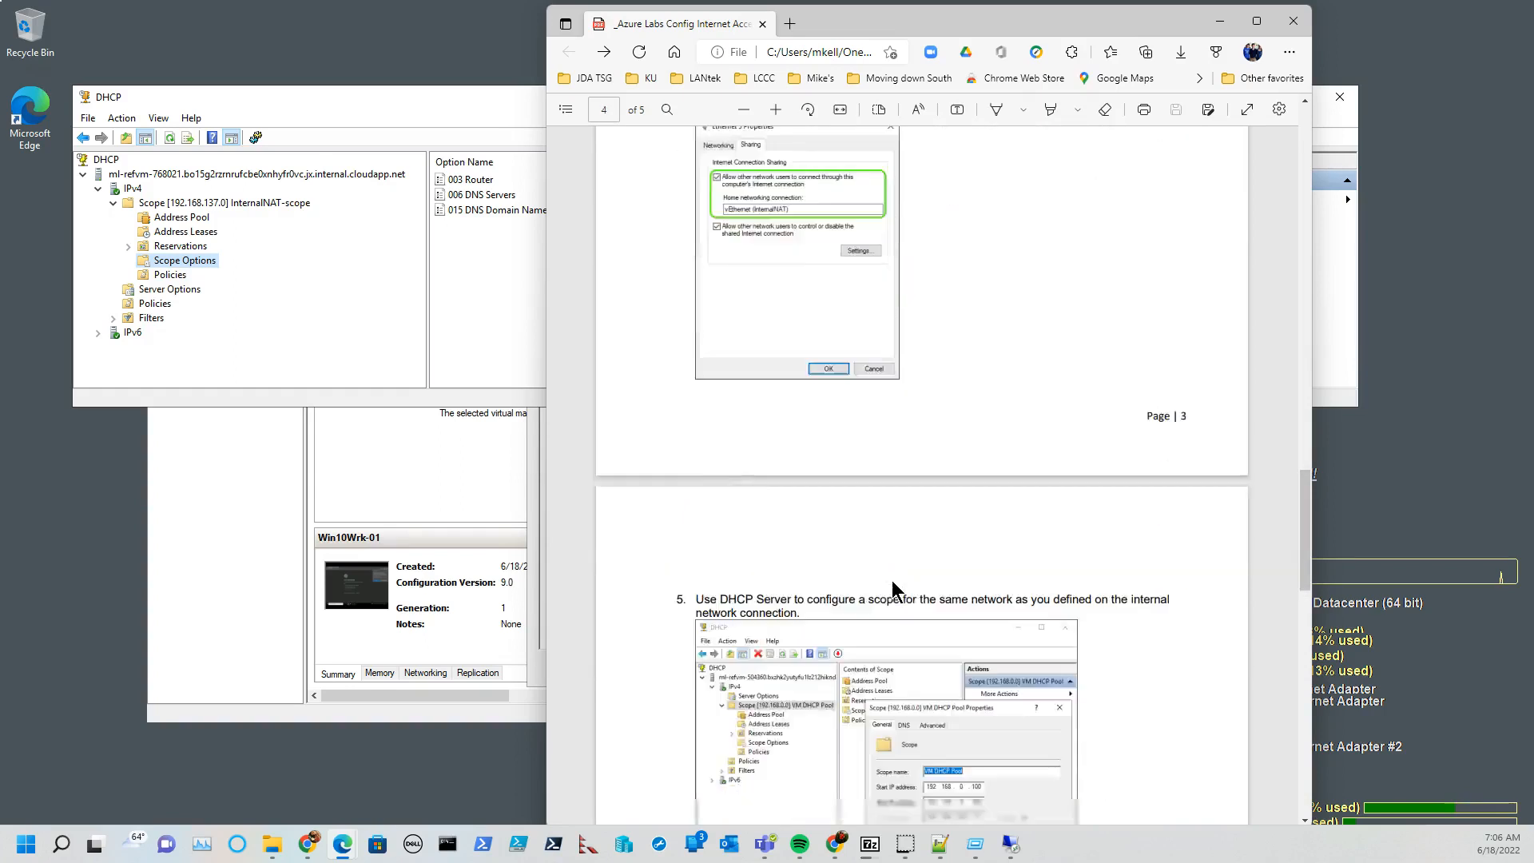
pyautogui.scroll(-5, 898, 578)
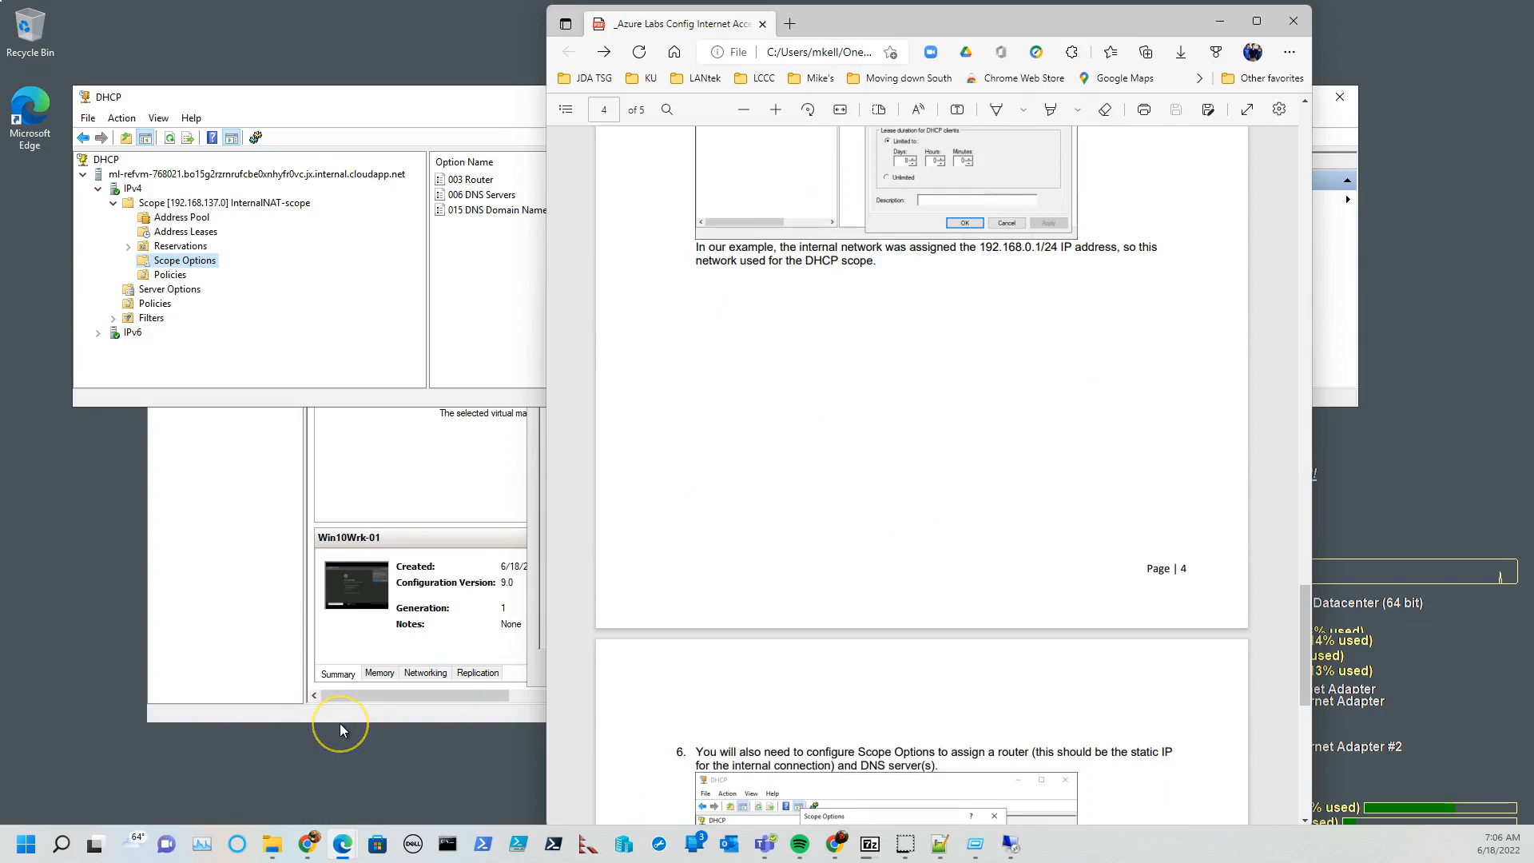
pyautogui.scroll(-12, 960, 635)
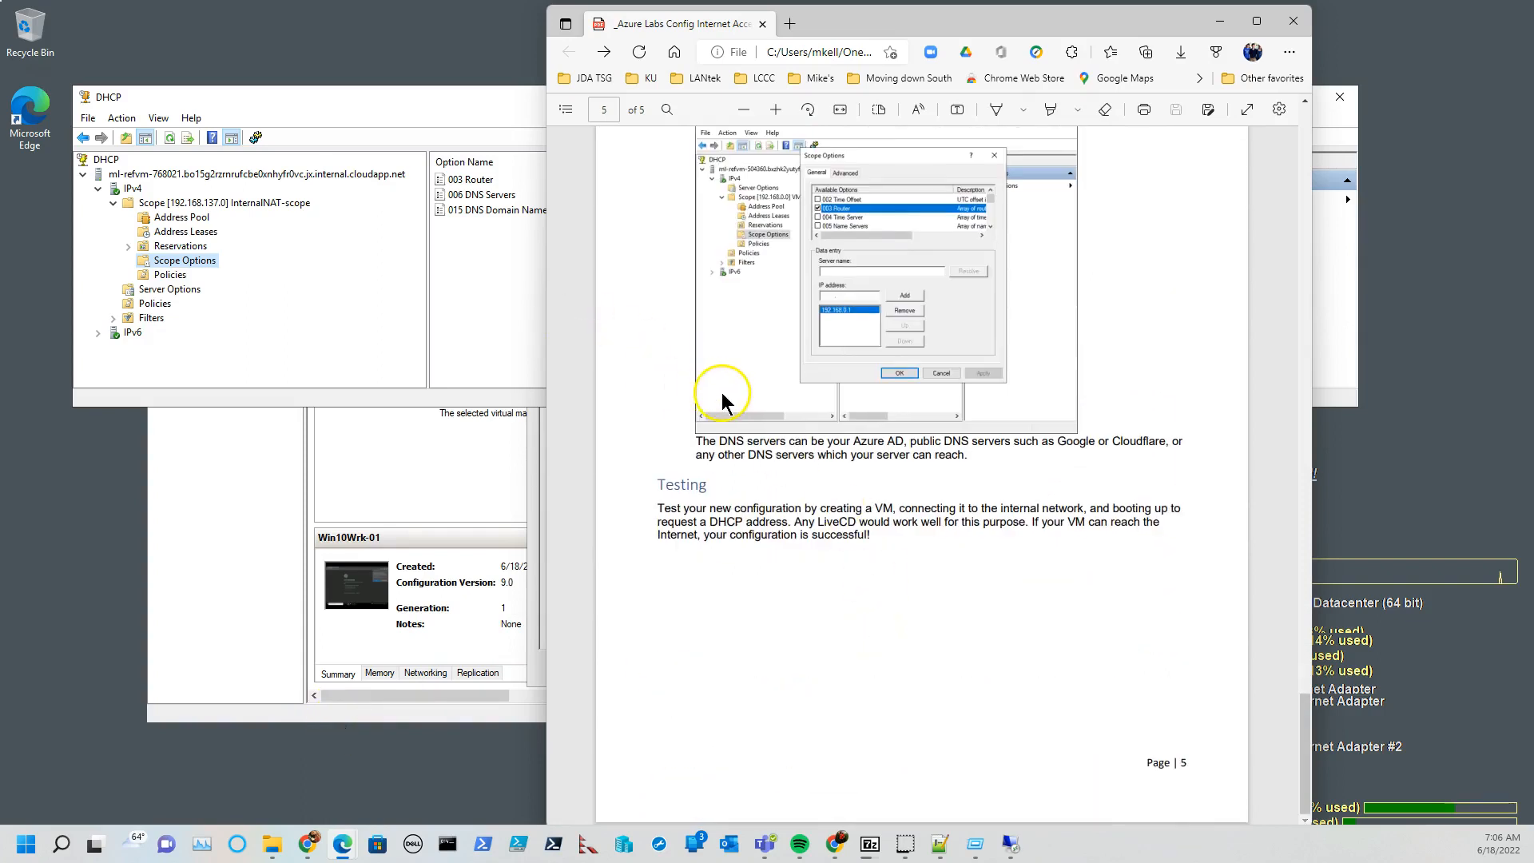
pyautogui.click(349, 735)
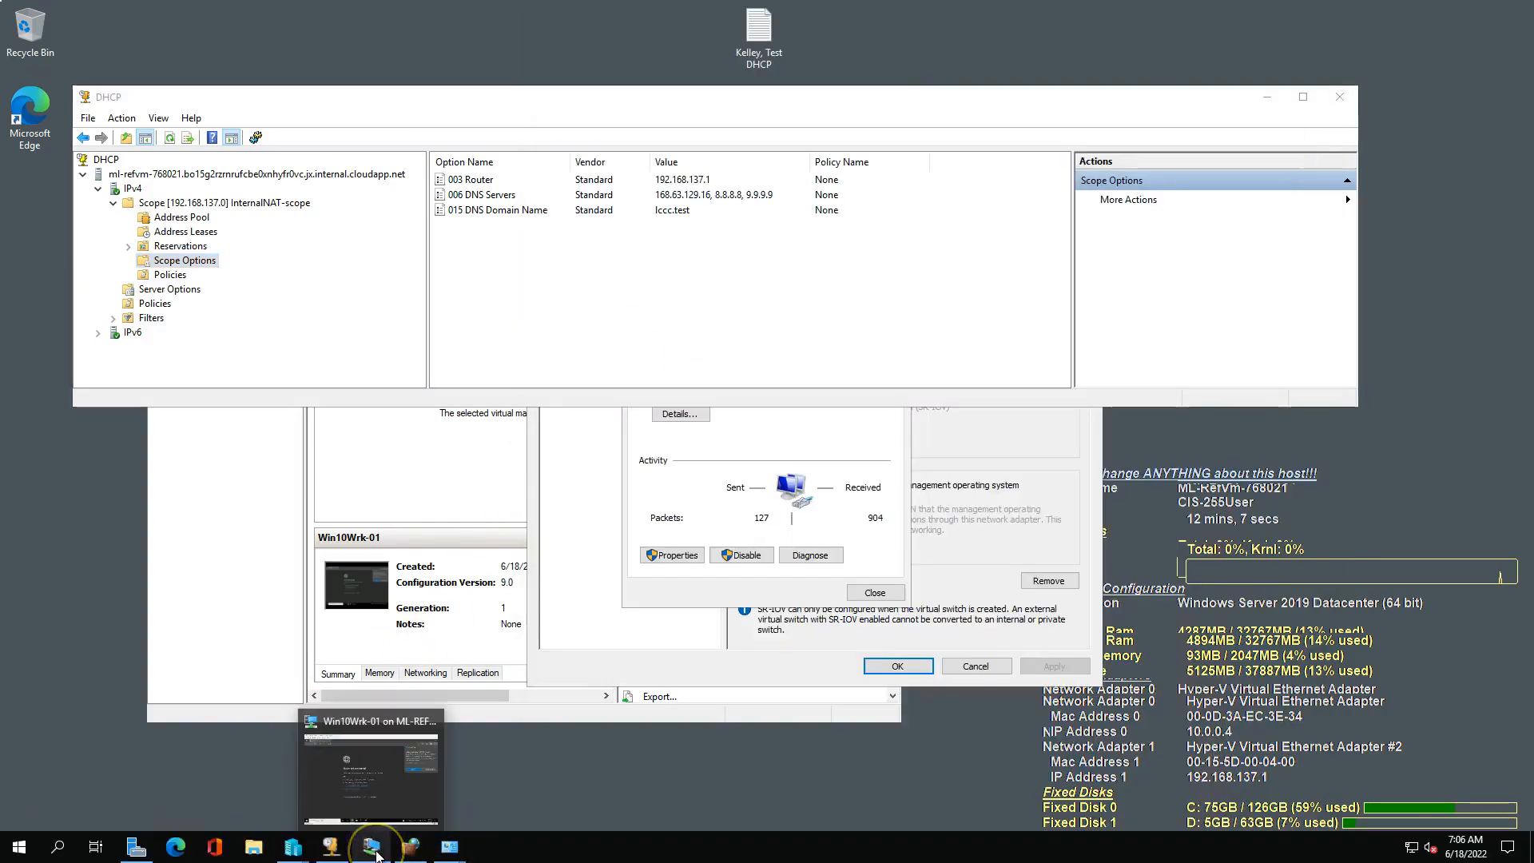
# Set the default gateway in the IPv4 properties of the vEthernet (InternalNAT) adapter to 10.0.0.4 and save the configuration.
pyautogui.moveTo(450, 847)
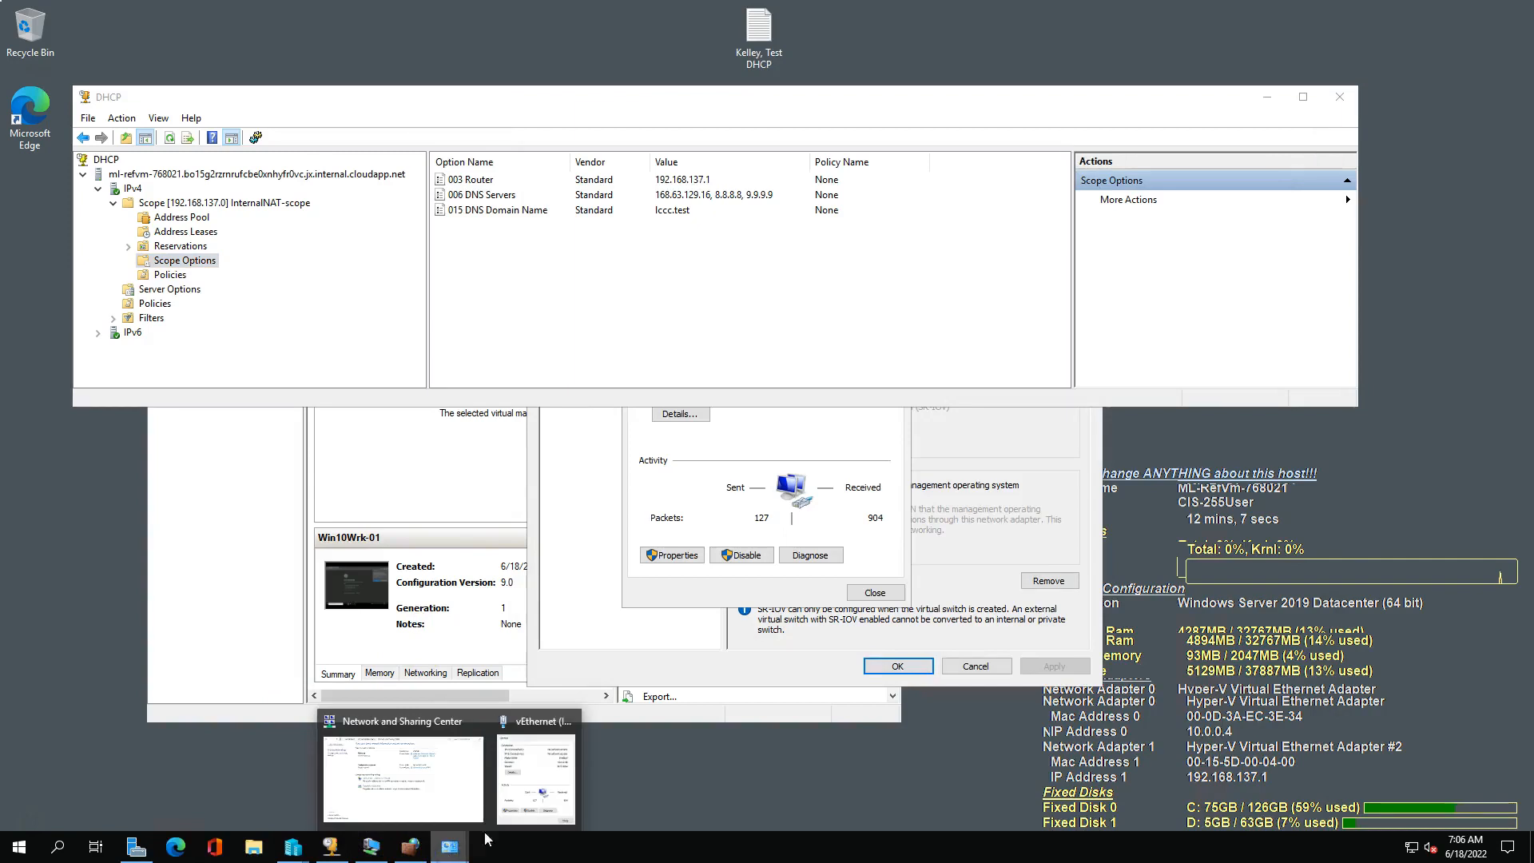
pyautogui.click(529, 804)
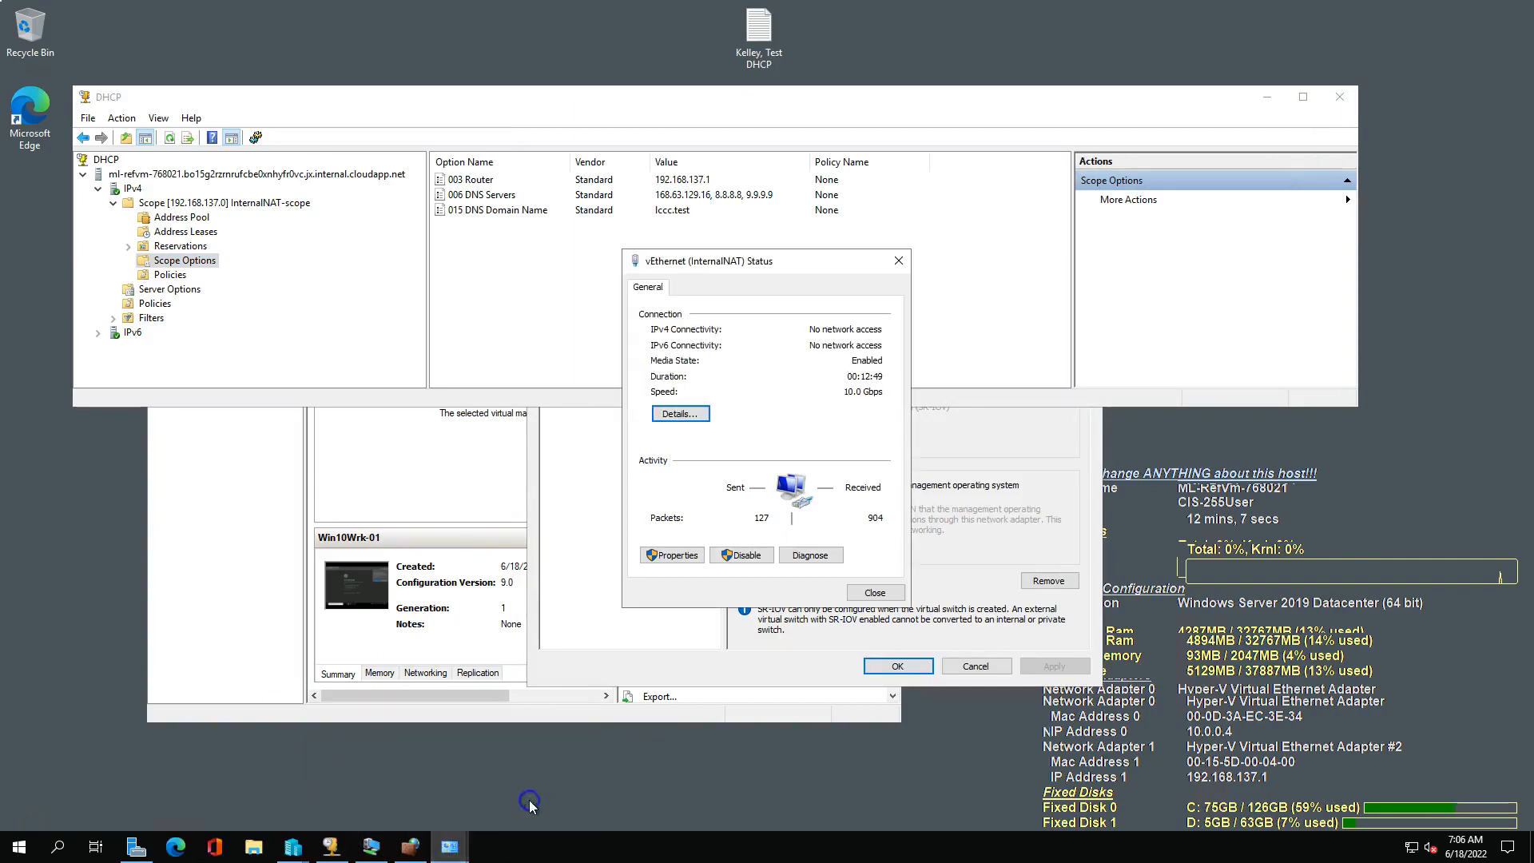
pyautogui.click(675, 555)
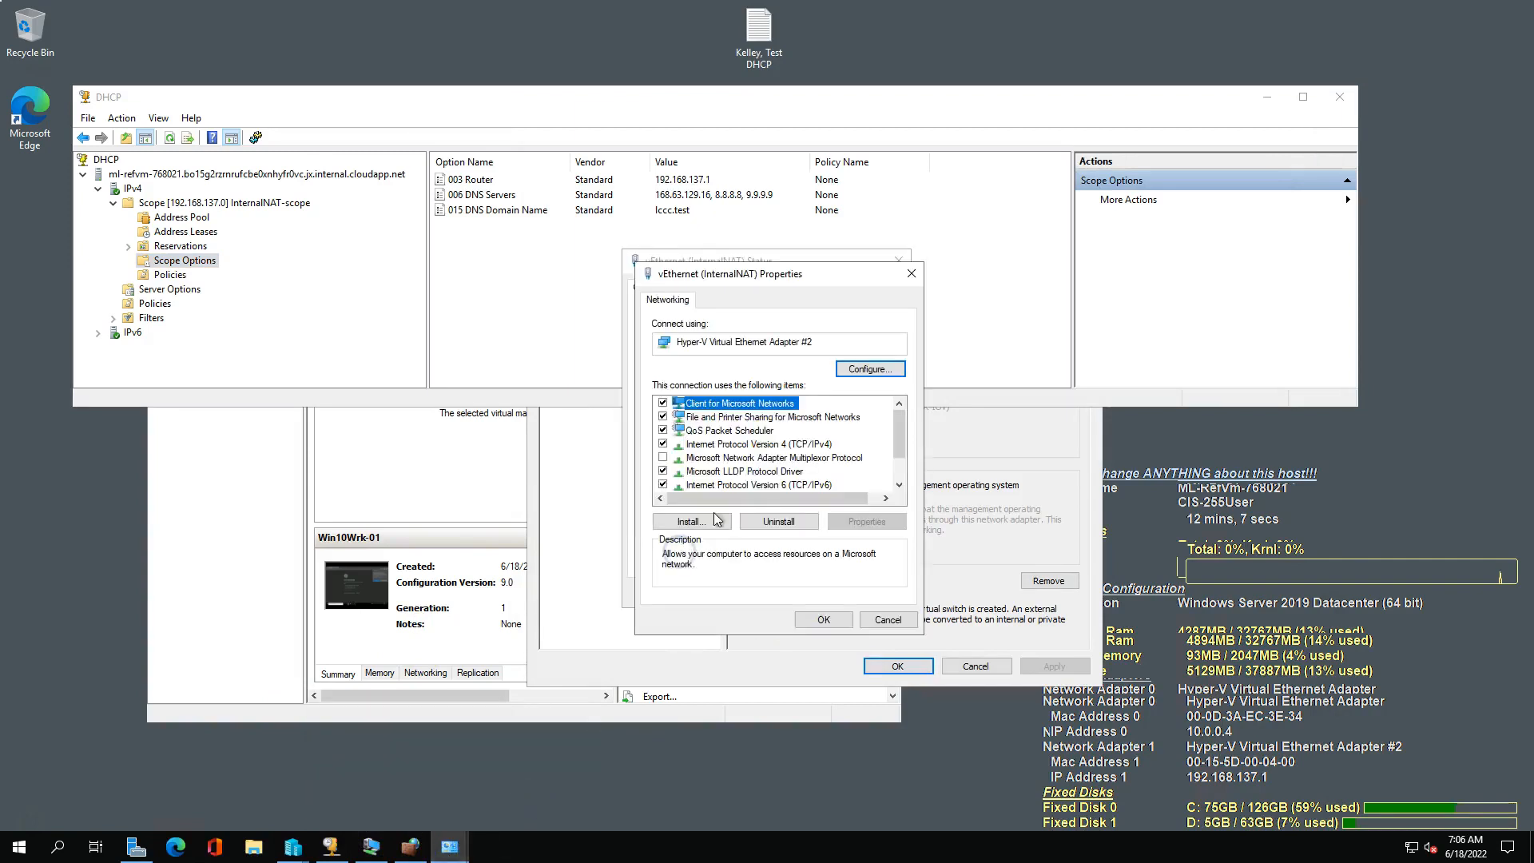
pyautogui.click(760, 445)
pyautogui.click(867, 521)
pyautogui.click(840, 509)
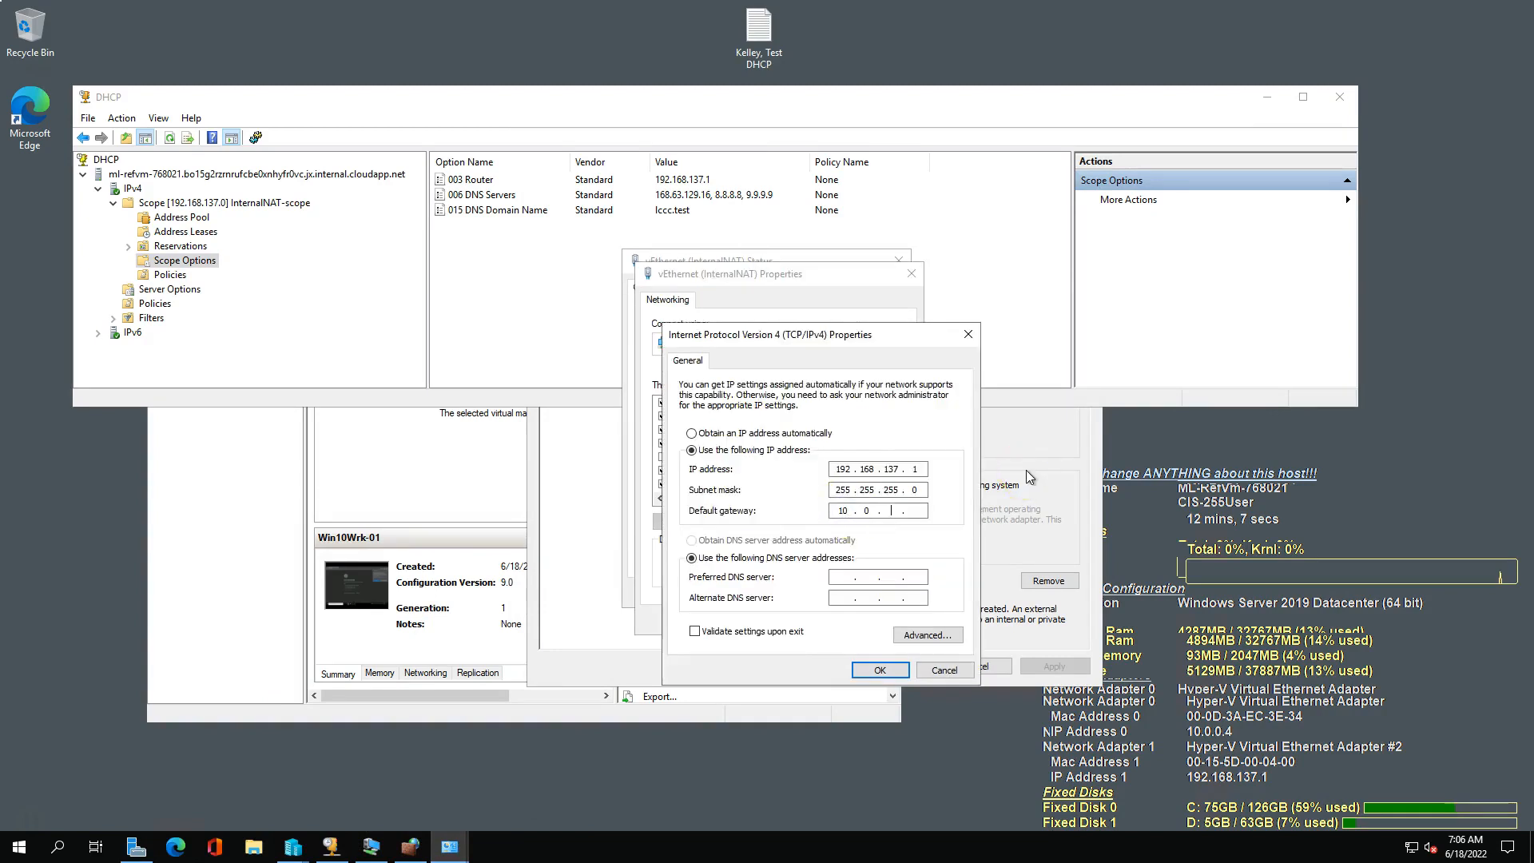
pyautogui.write('10.0.0.4')
pyautogui.click(876, 671)
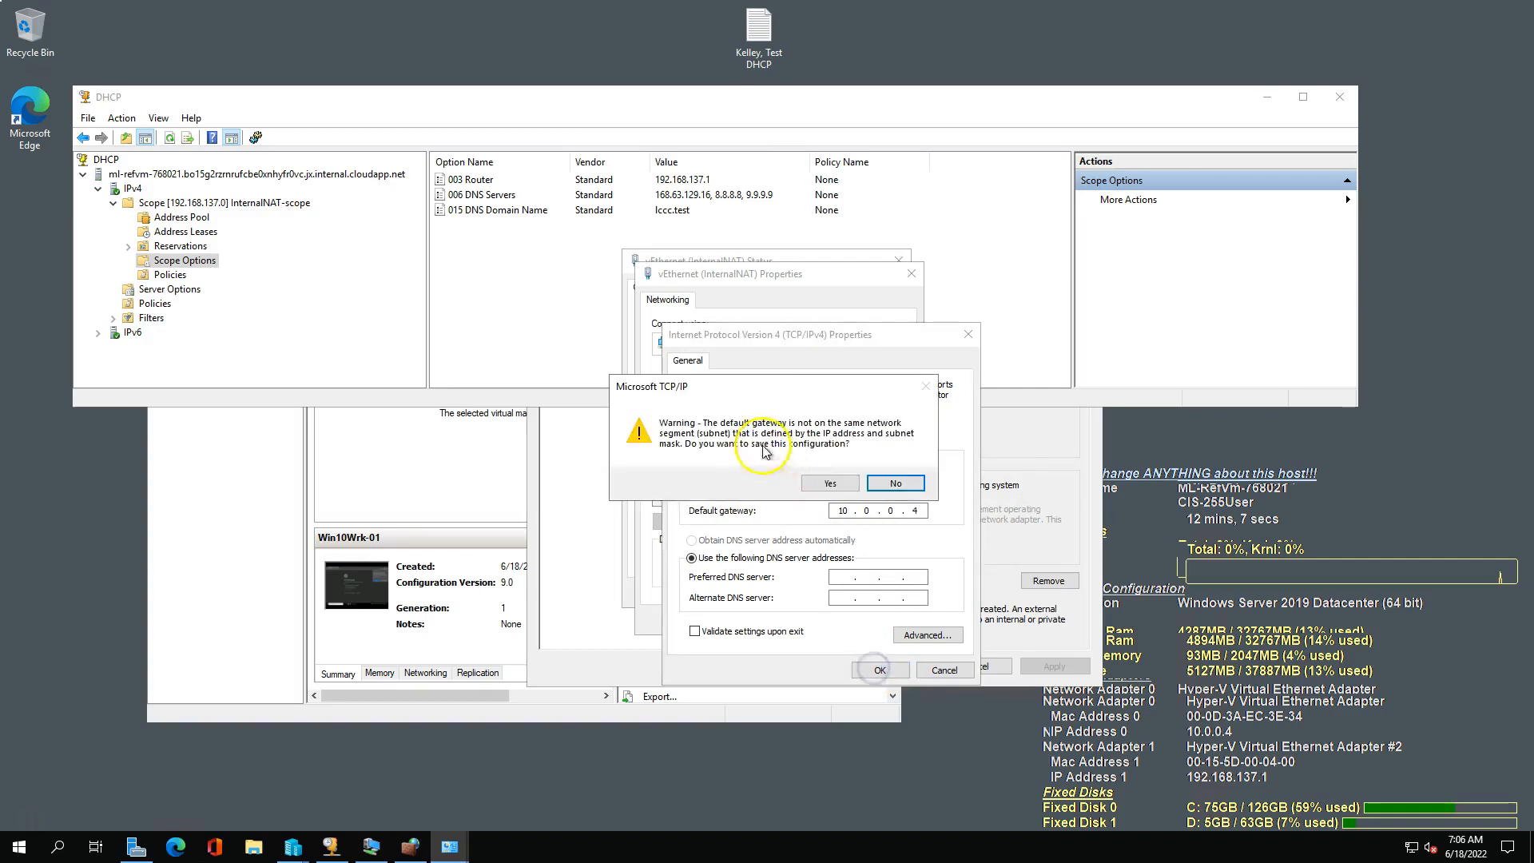
pyautogui.click(834, 483)
pyautogui.click(823, 620)
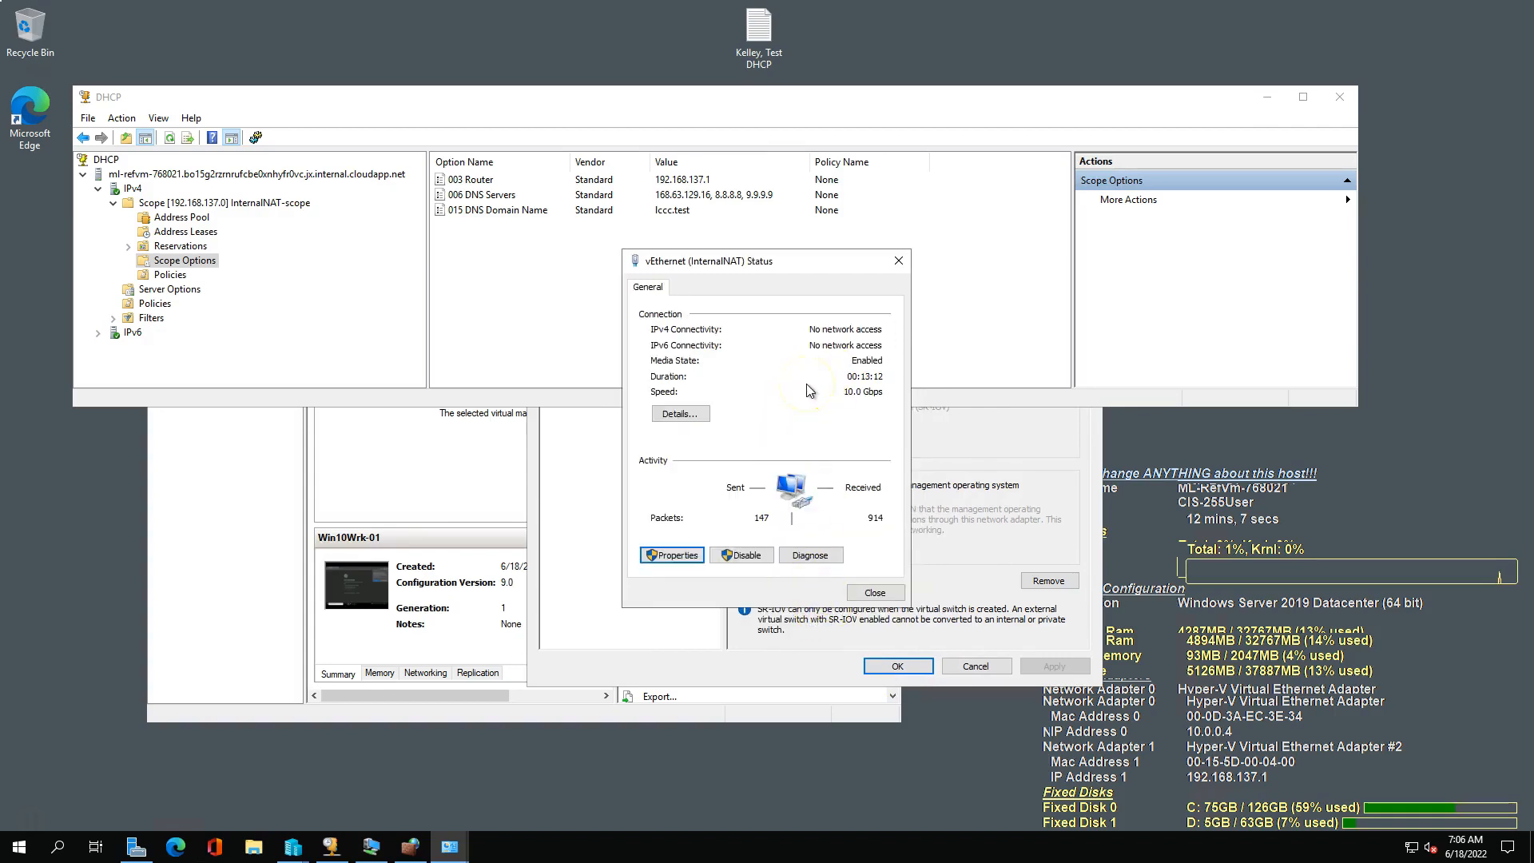
# Switch to the Win10Wrk-01 VM's Command Prompt and run "ping 8.8.8.8" to test Internet connectivity.
pyautogui.click(370, 846)
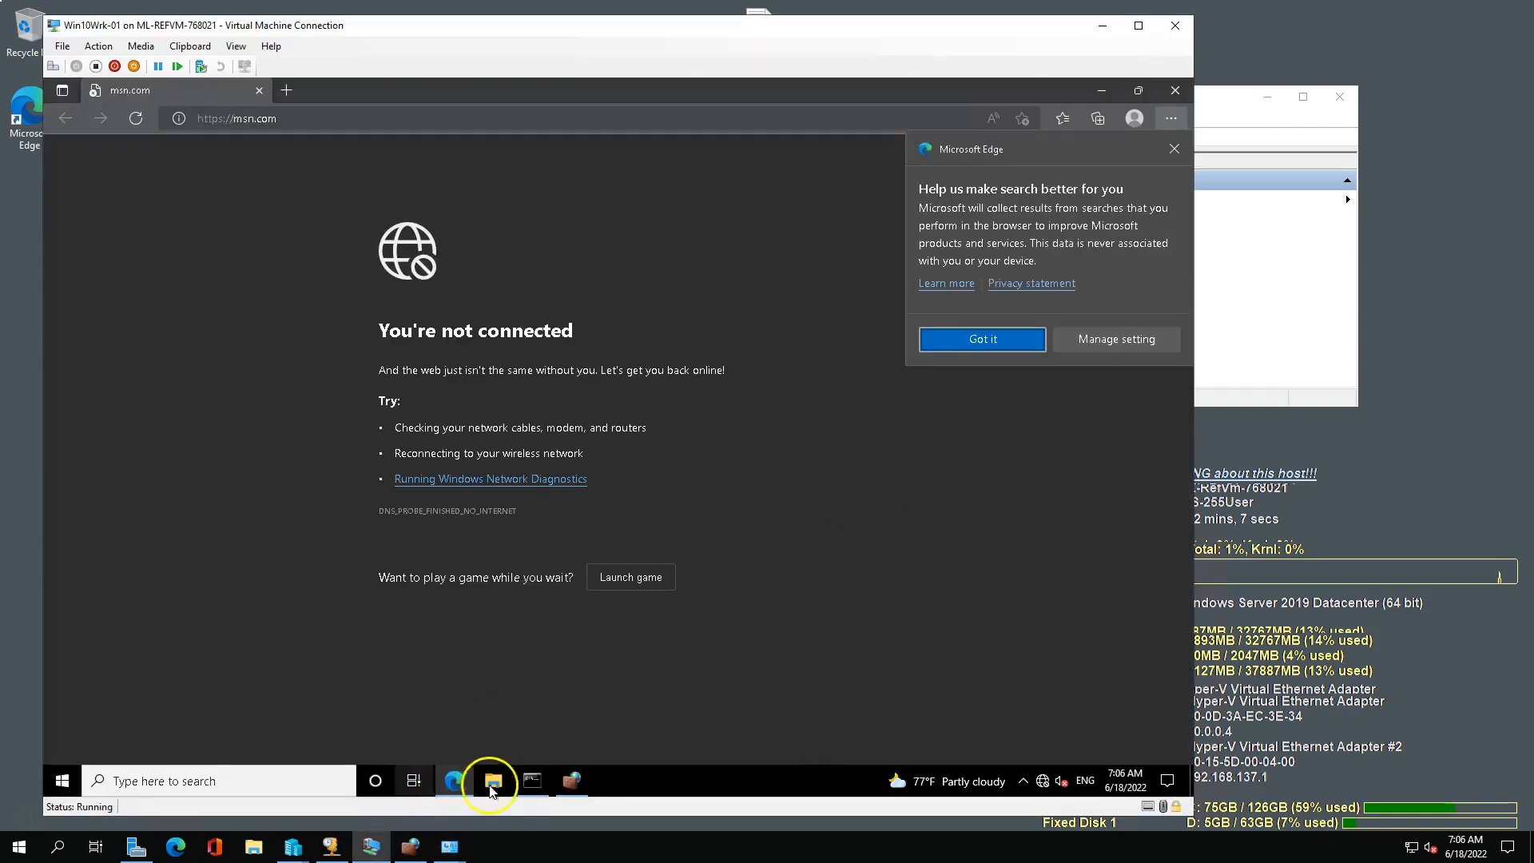
pyautogui.click(532, 780)
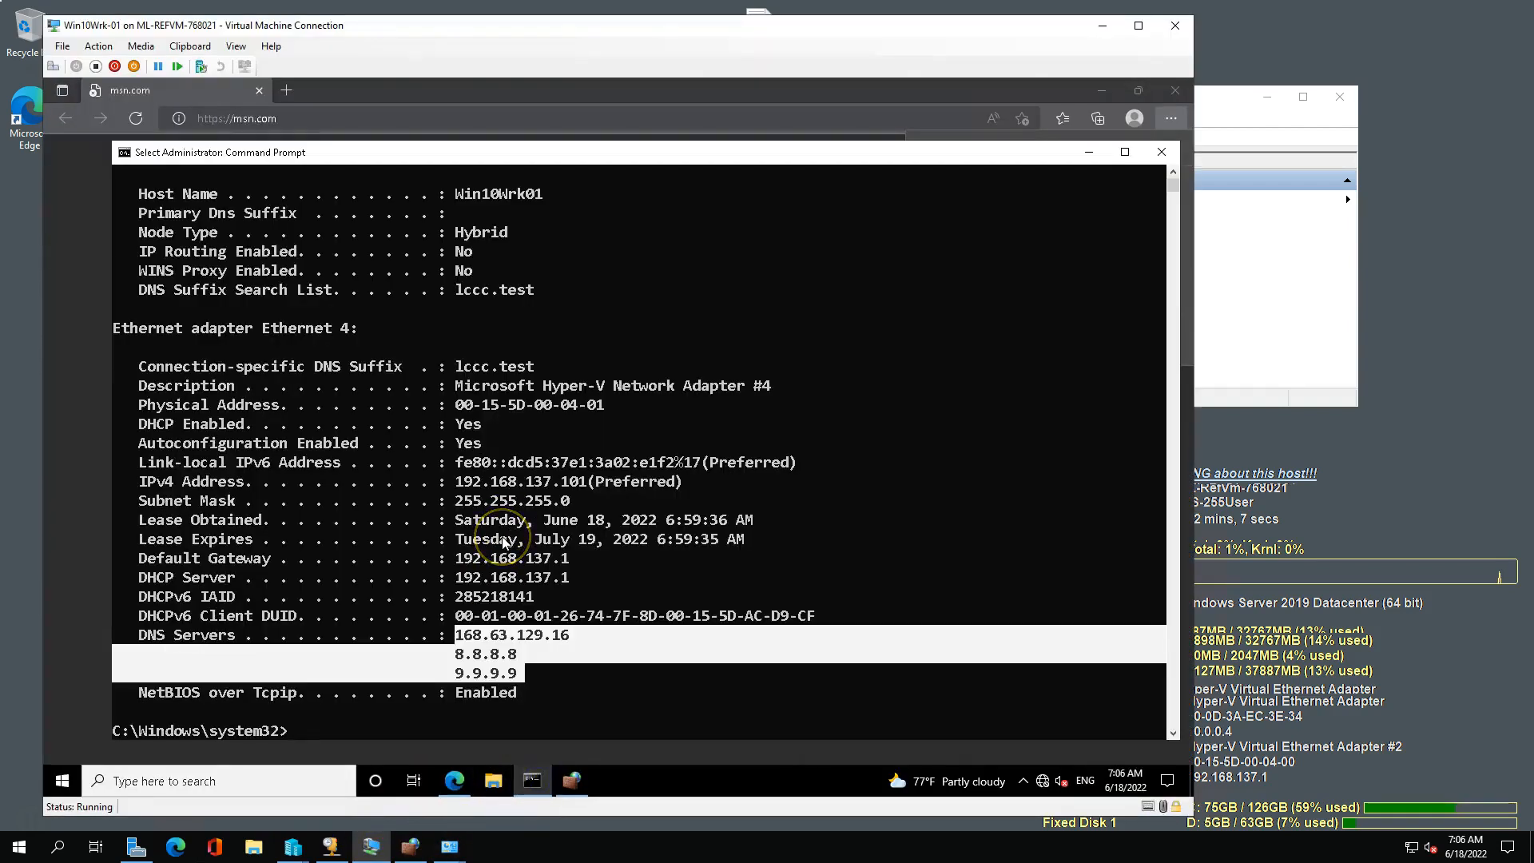
pyautogui.write('ping')
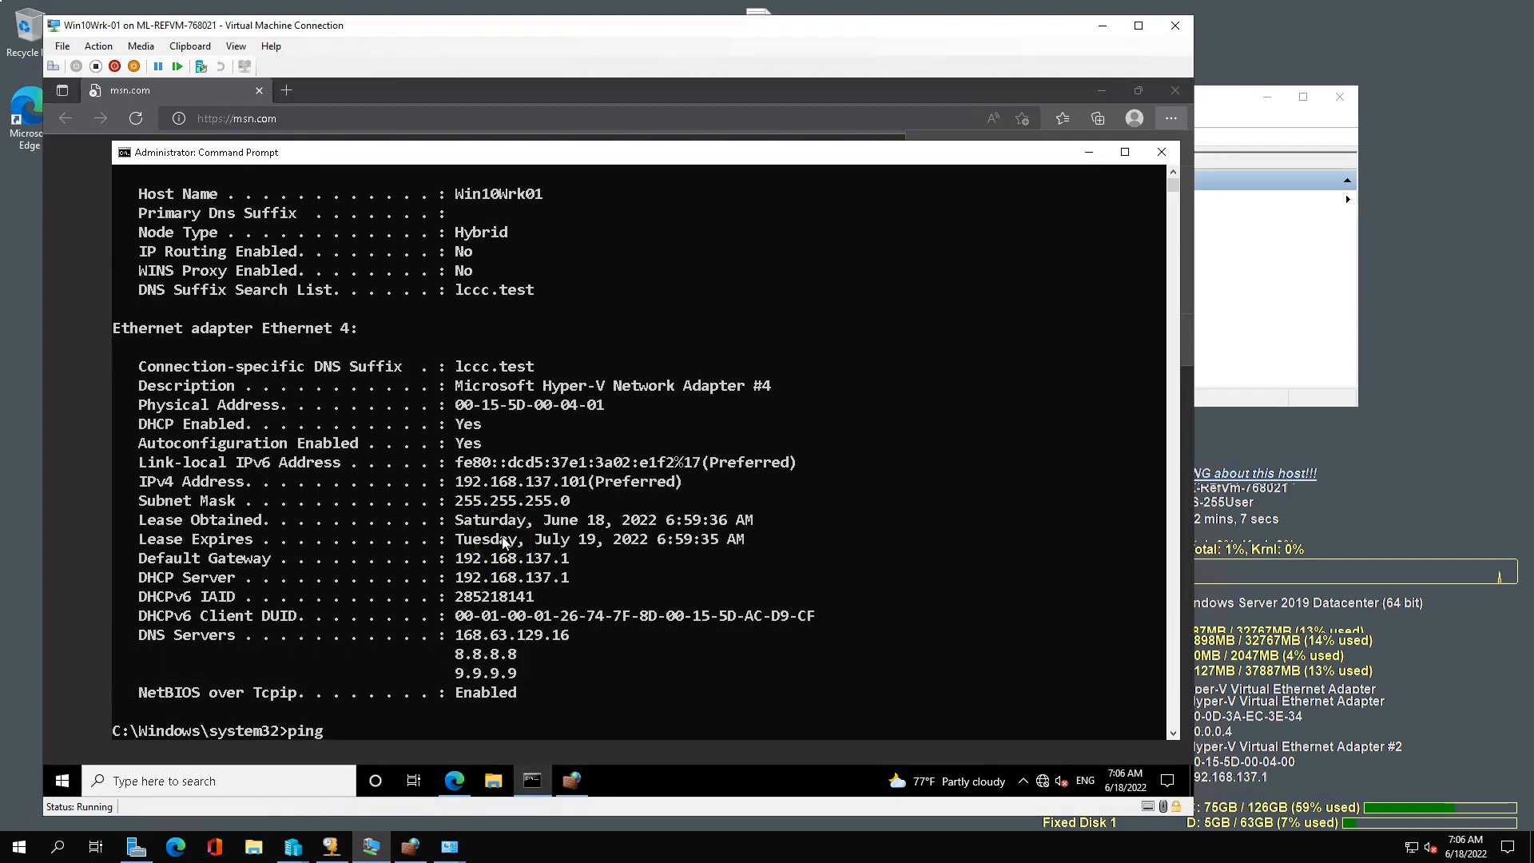
pyautogui.write(' 8.8.8.8')
pyautogui.press('Return')
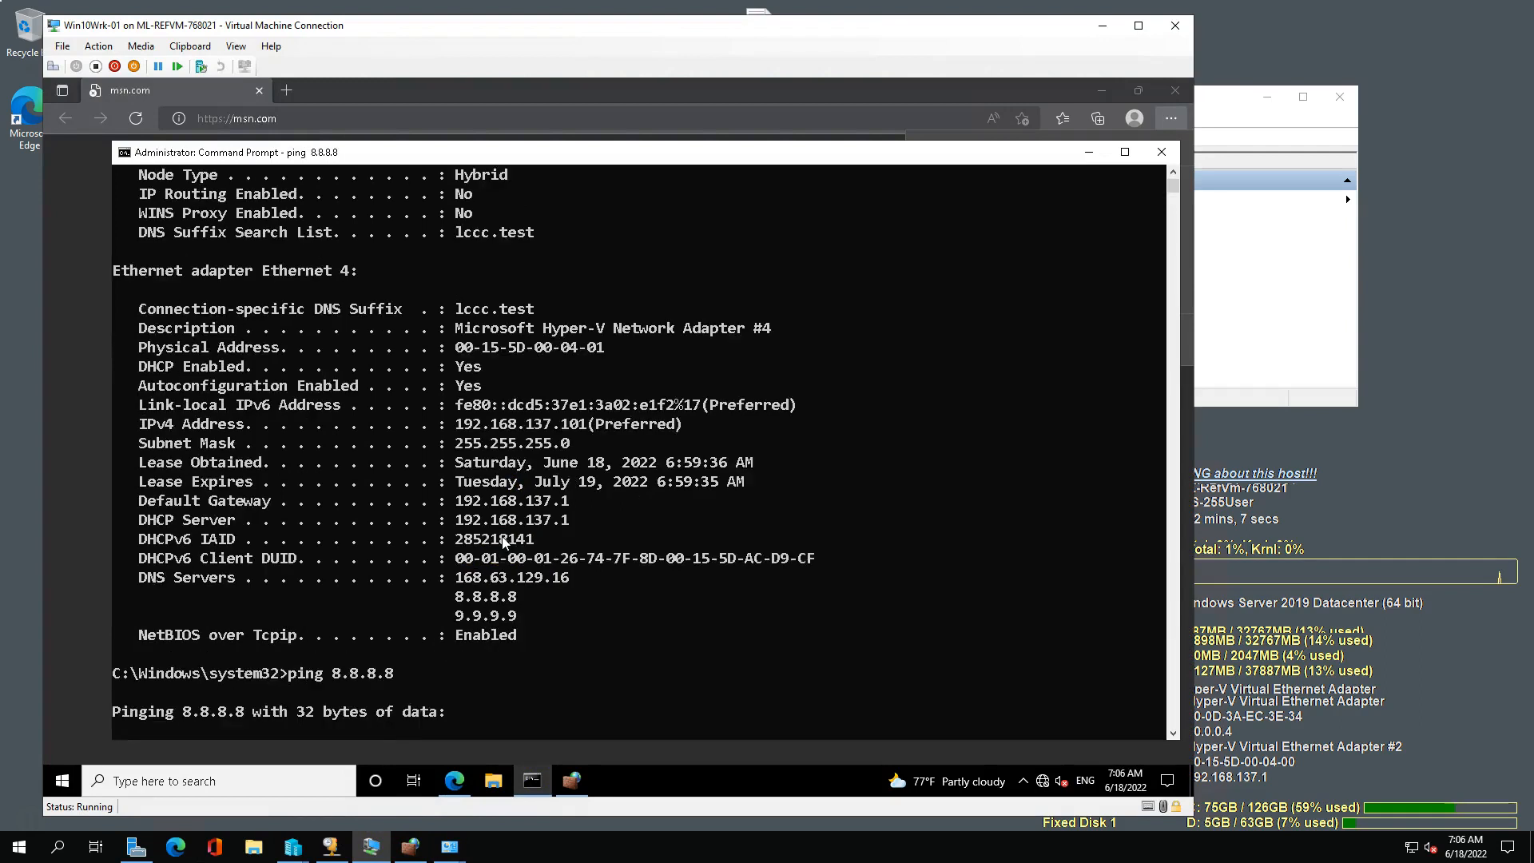